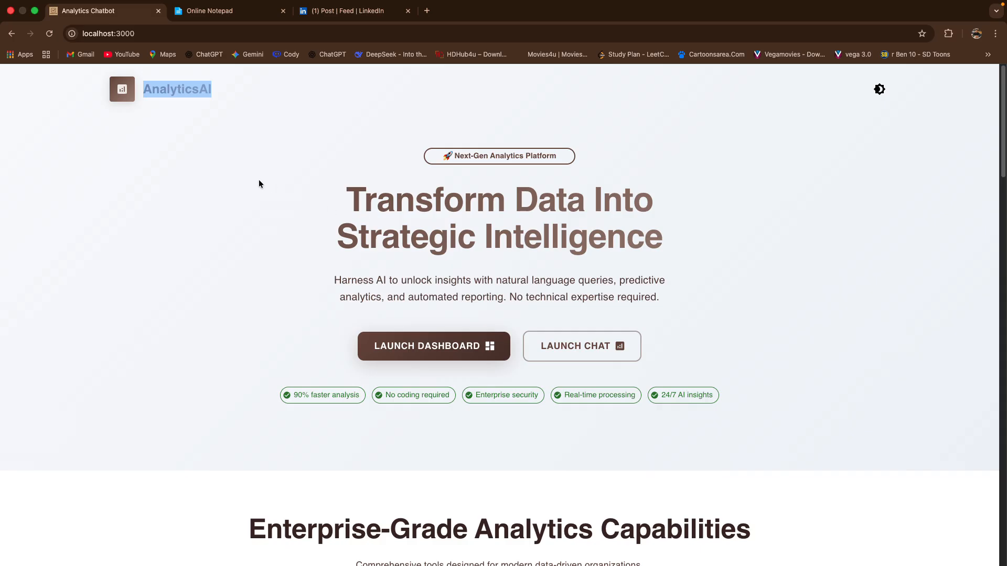
Review the AnalyticsAI landing page down to Industry Solutions and back, and launch the analytics chat.
scroll(279, 243, down, 15)
scroll(279, 245, down, 10)
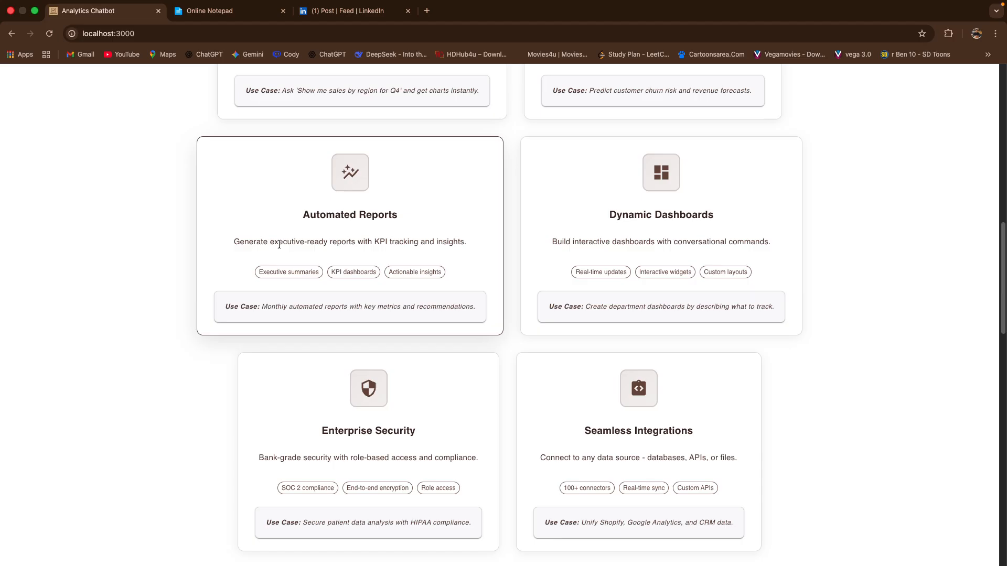
scroll(279, 247, down, 6)
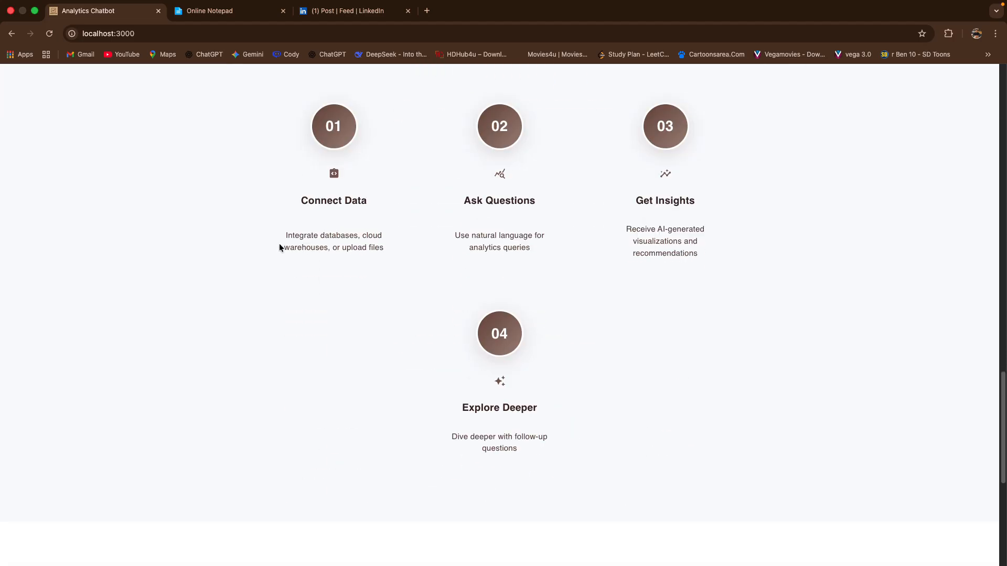
scroll(279, 247, down, 2)
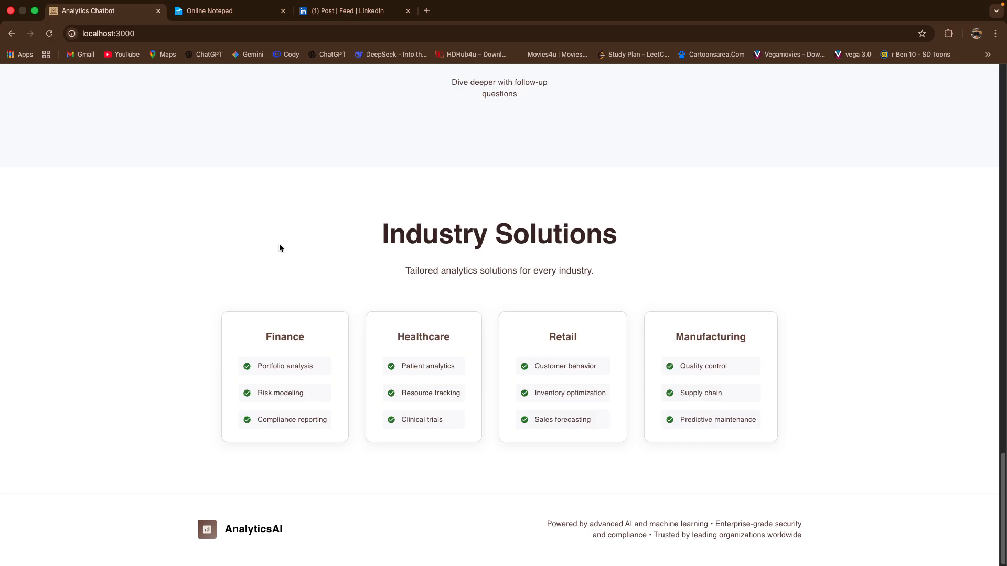
scroll(279, 248, up, 15)
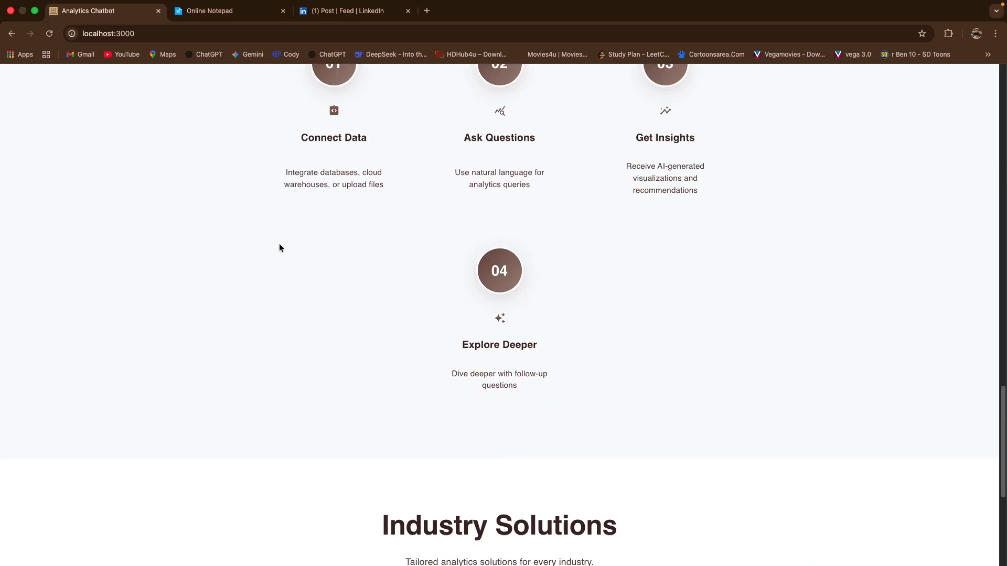
scroll(279, 245, up, 11)
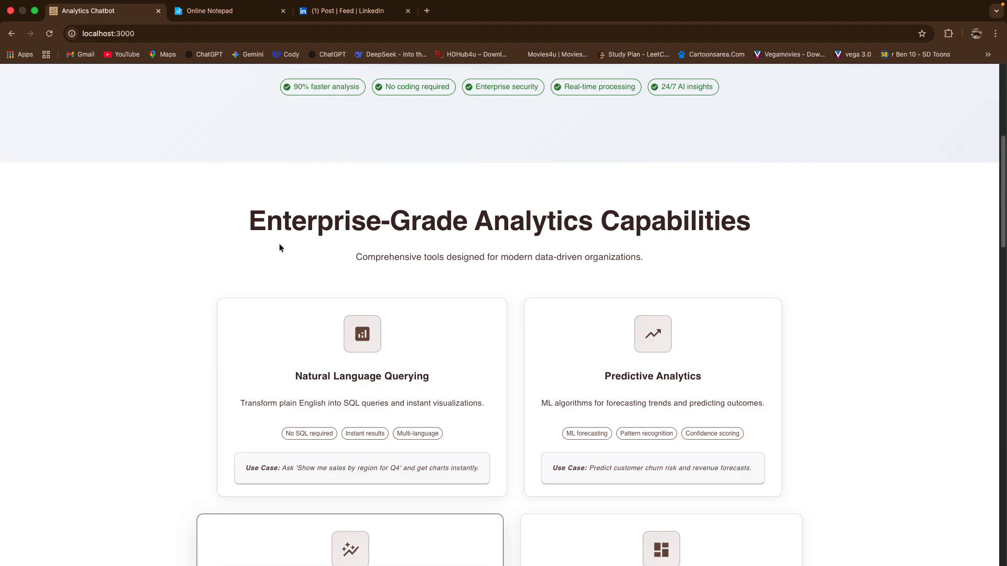
scroll(279, 247, up, 2)
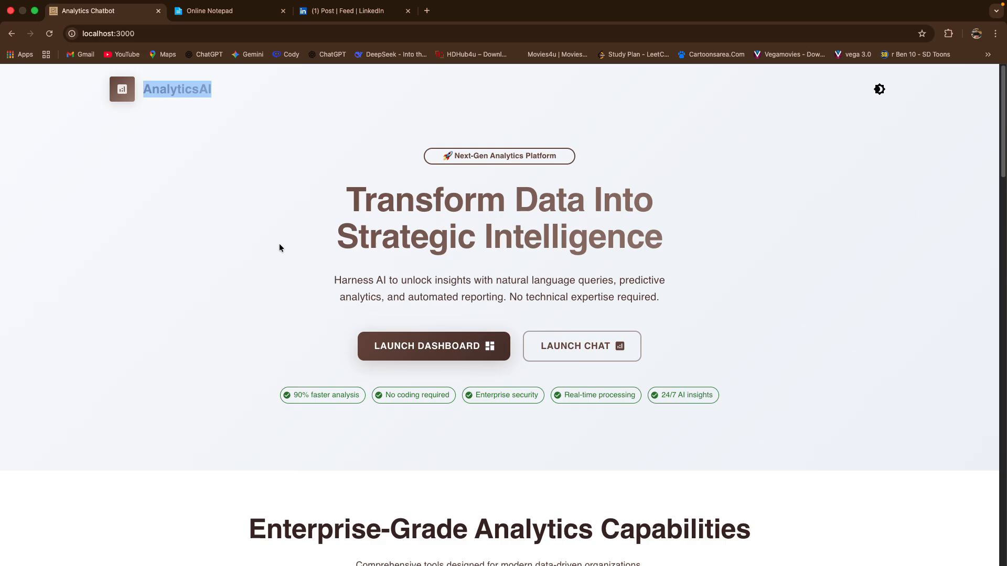
click(242, 163)
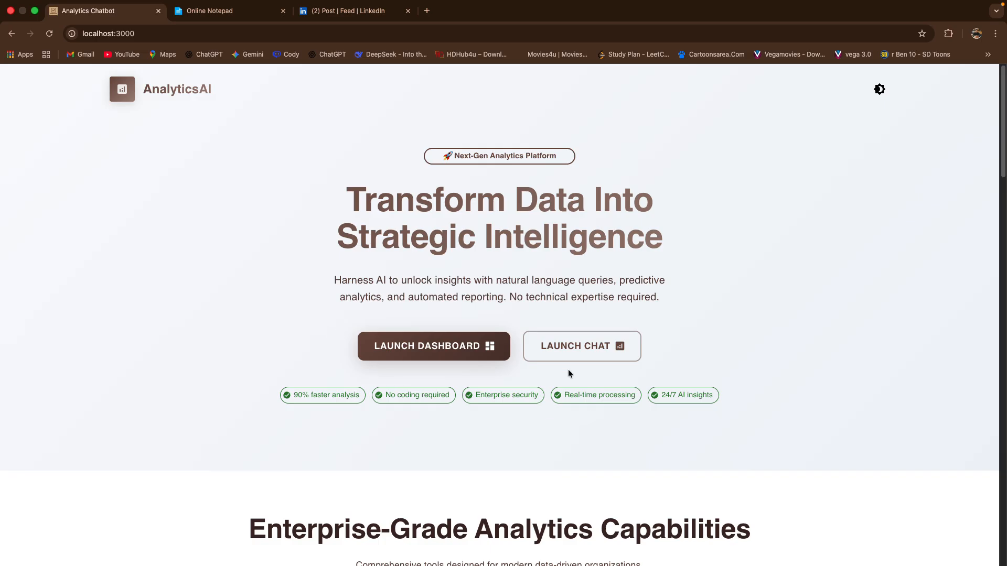
click(568, 349)
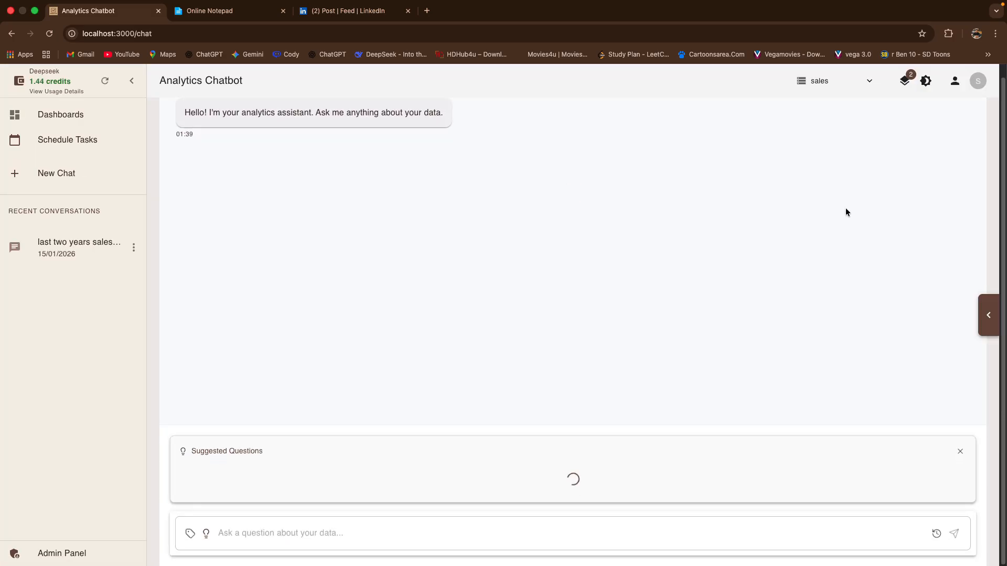
Switch to Online Notepad and review the feature notes, highlighting the multi domain query and manual merging support lines.
click(233, 11)
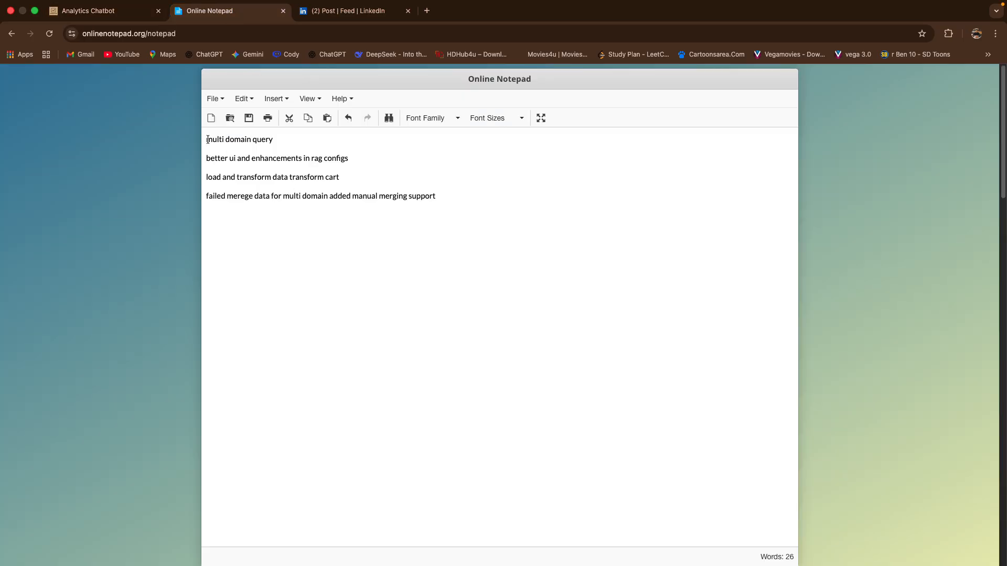
drag(209, 140, 399, 204)
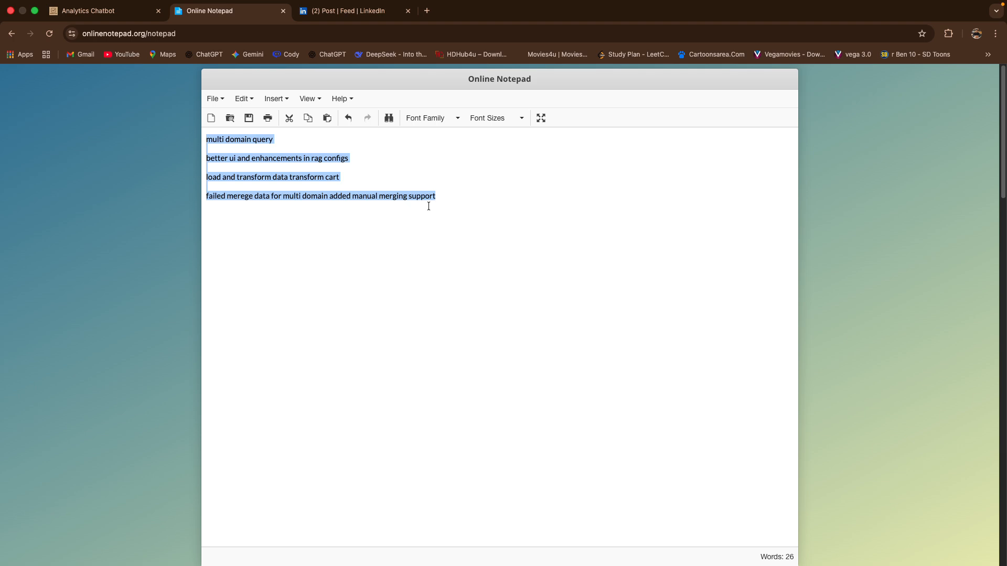
click(287, 139)
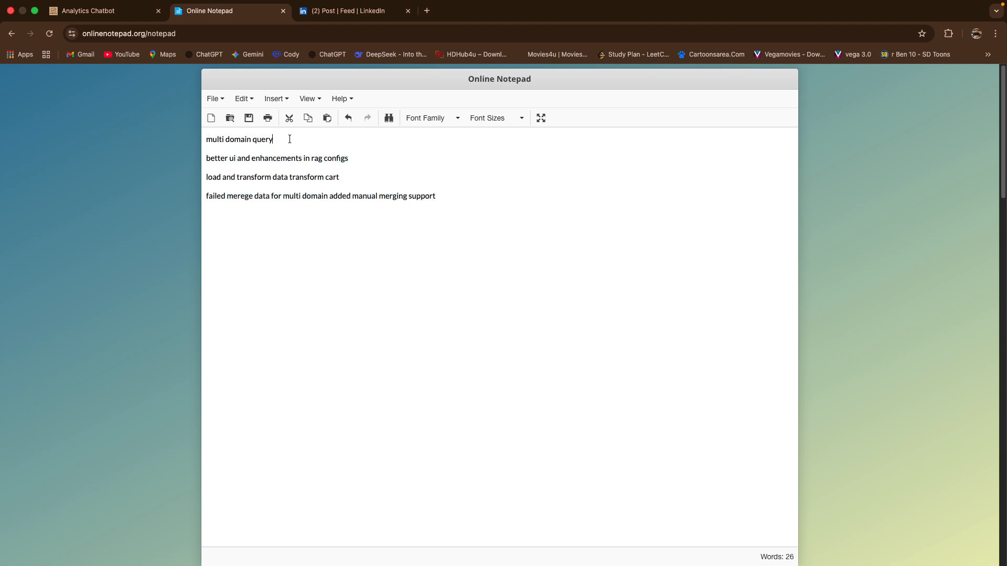
drag(287, 139, 188, 146)
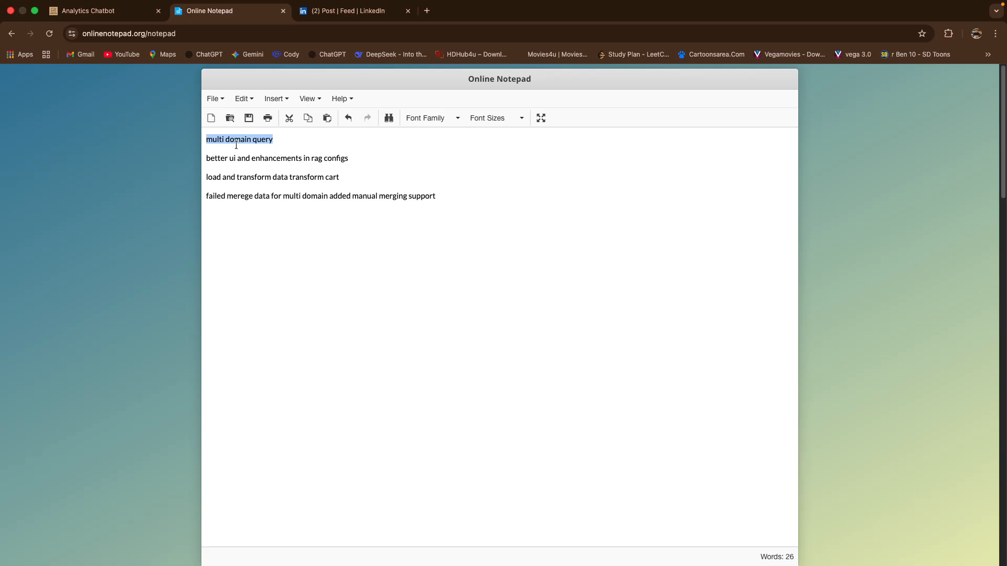
click(284, 144)
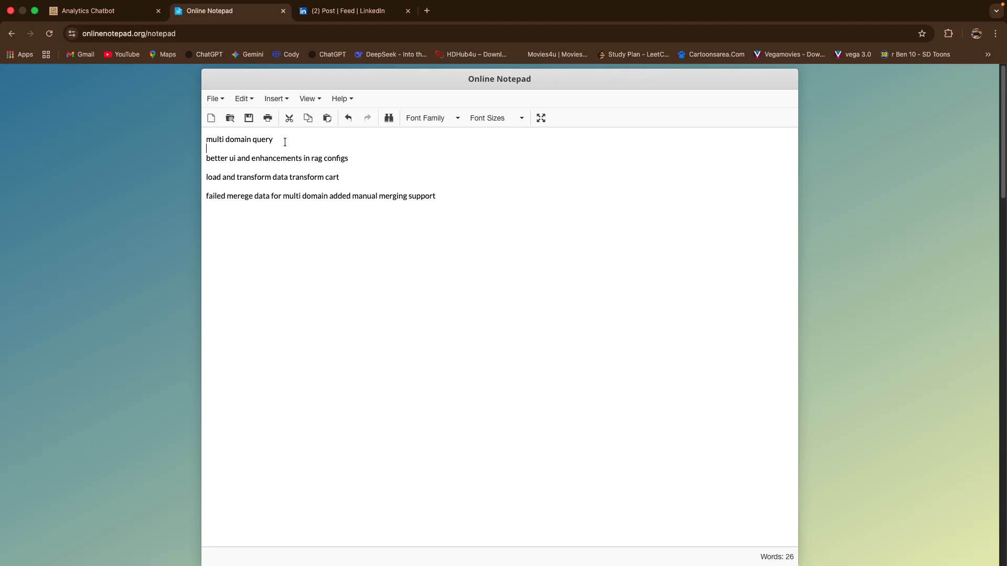
drag(271, 143, 221, 142)
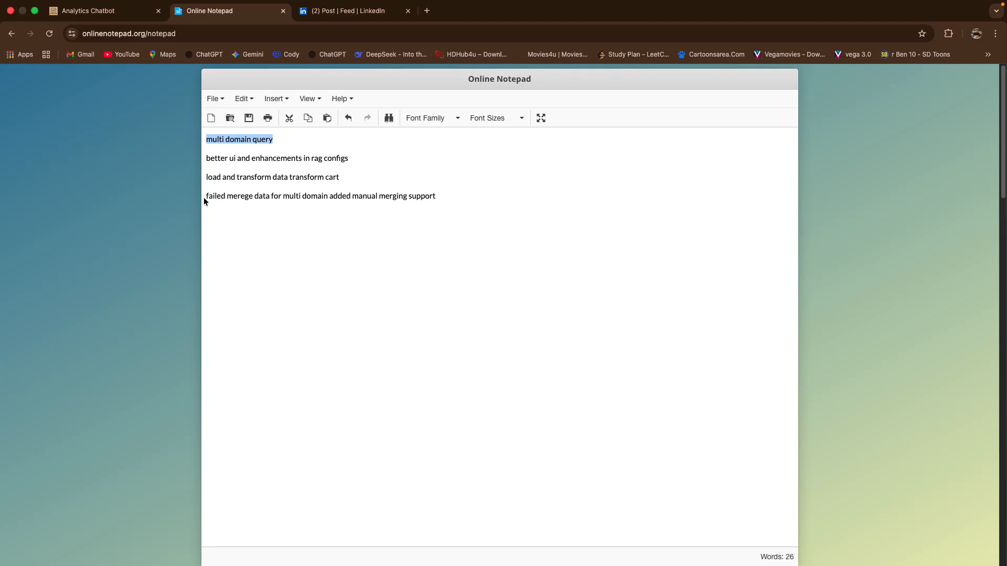
drag(206, 197, 445, 195)
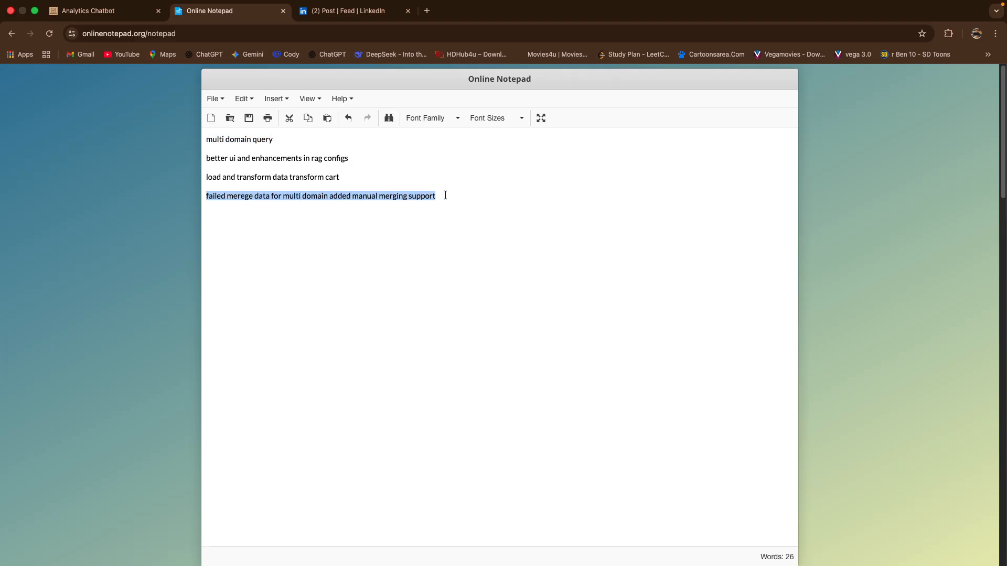
Append "more tunning features" to the note line about better ui and enhancements in rag configs.
click(235, 163)
drag(209, 159, 304, 159)
drag(208, 158, 282, 158)
drag(206, 157, 349, 155)
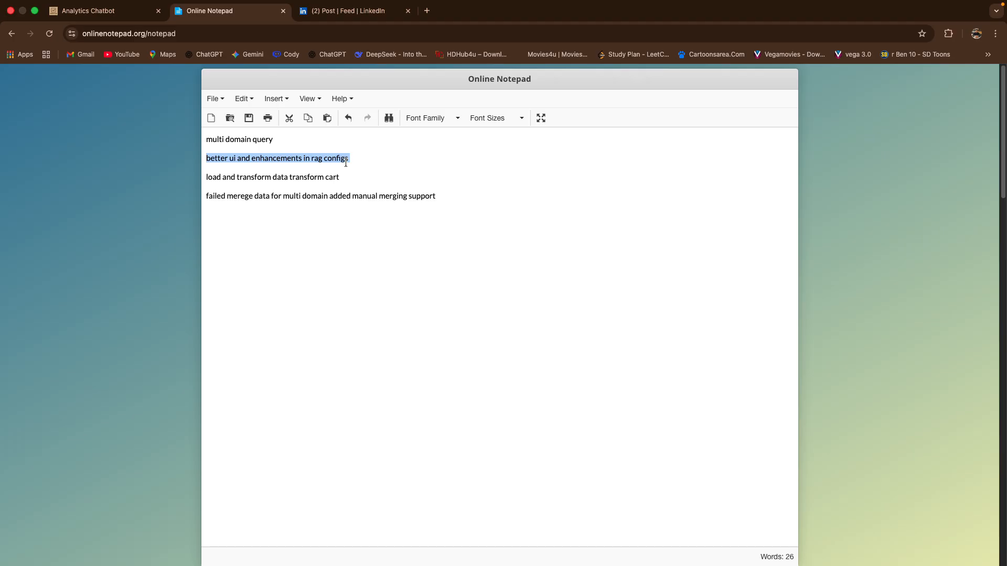
click(380, 161)
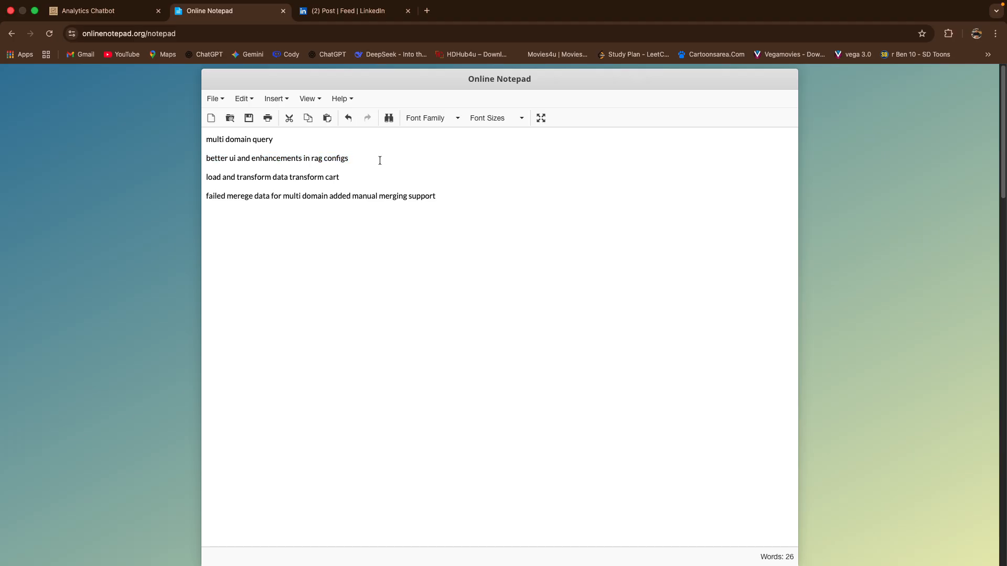
text(more tunning features)
Review the notes on load and transform data and on rag configs, checking the Analytics Chatbot chat page in between.
drag(341, 178, 208, 181)
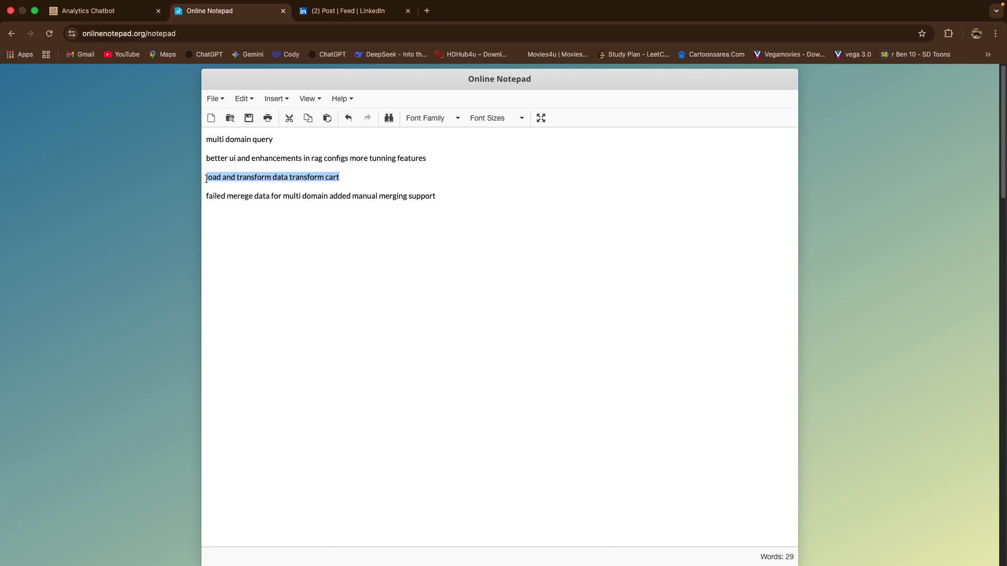
click(211, 183)
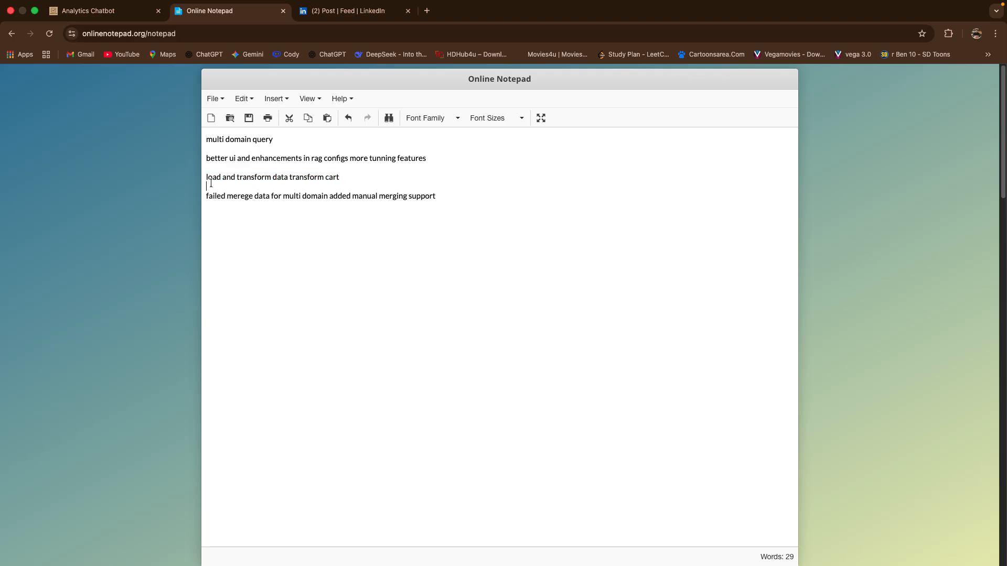
drag(206, 177, 350, 176)
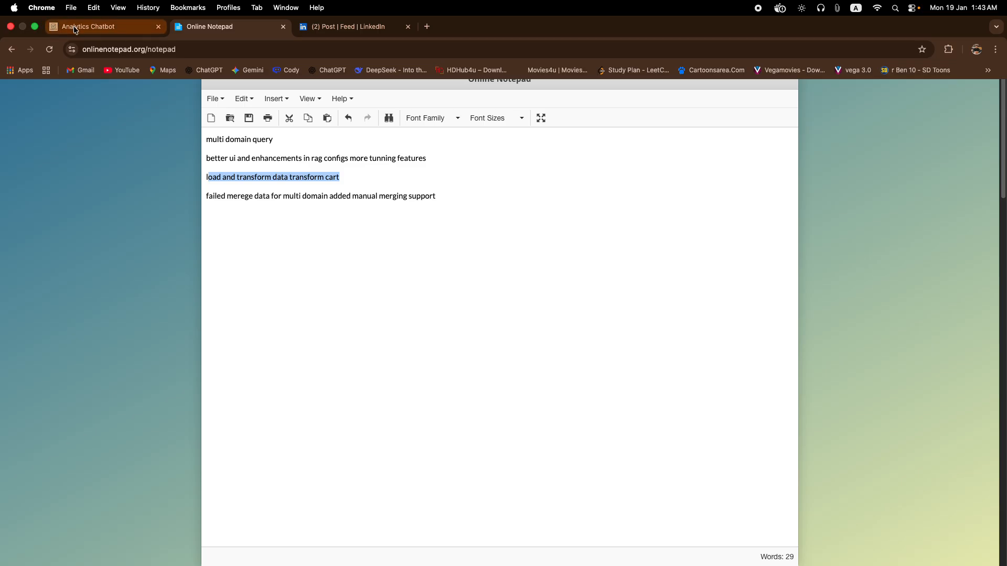
click(76, 29)
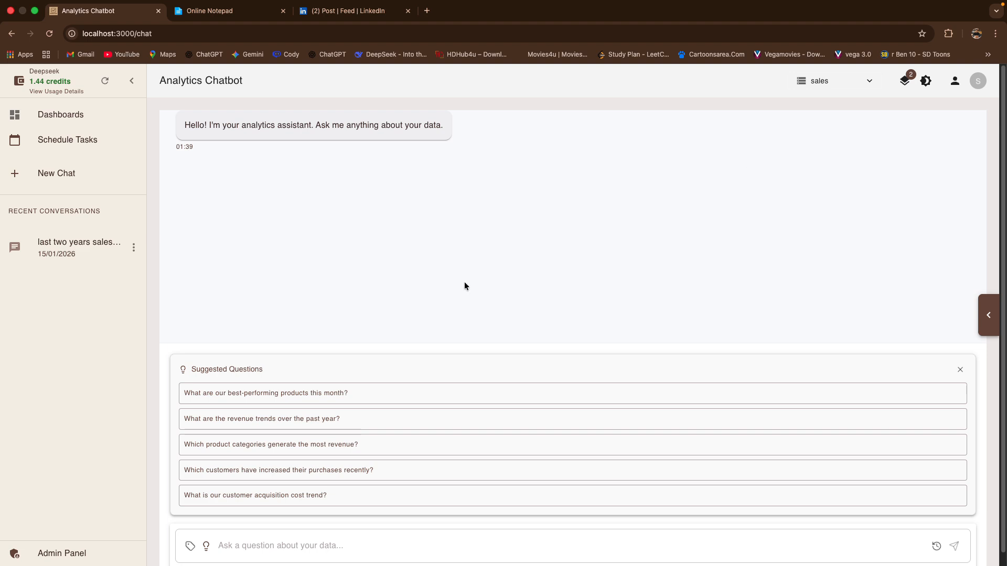
click(220, 10)
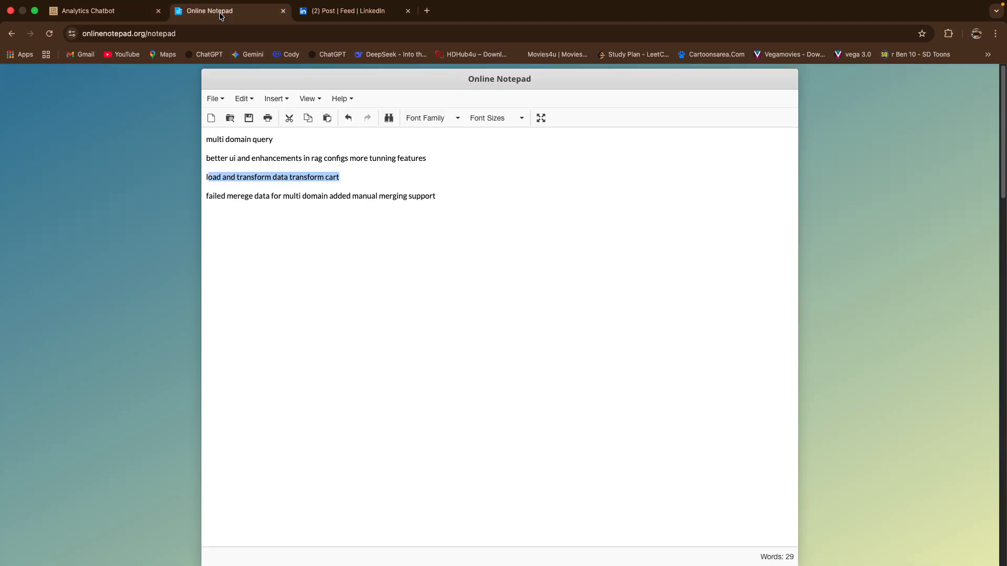
click(202, 177)
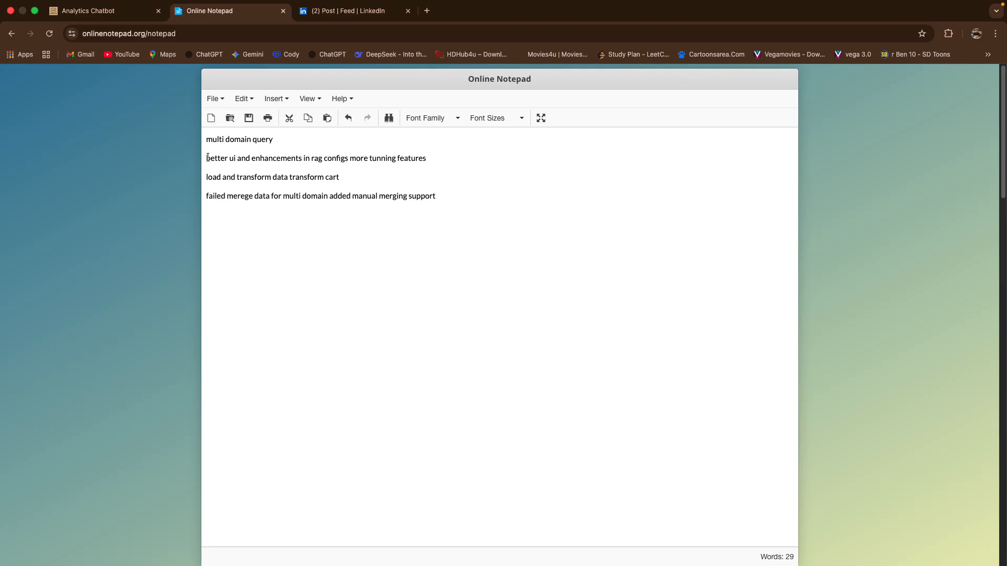
drag(426, 157, 205, 159)
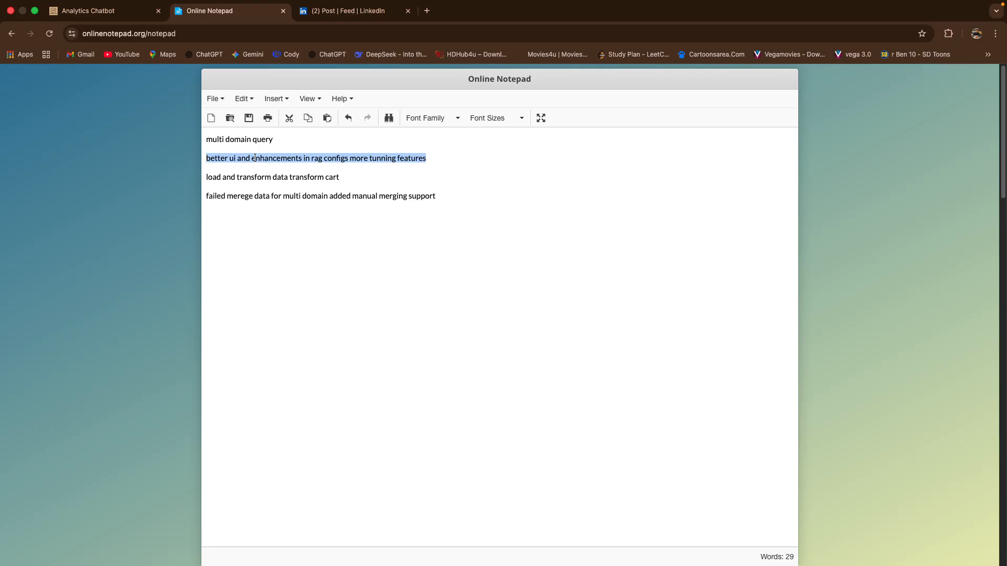
click(309, 159)
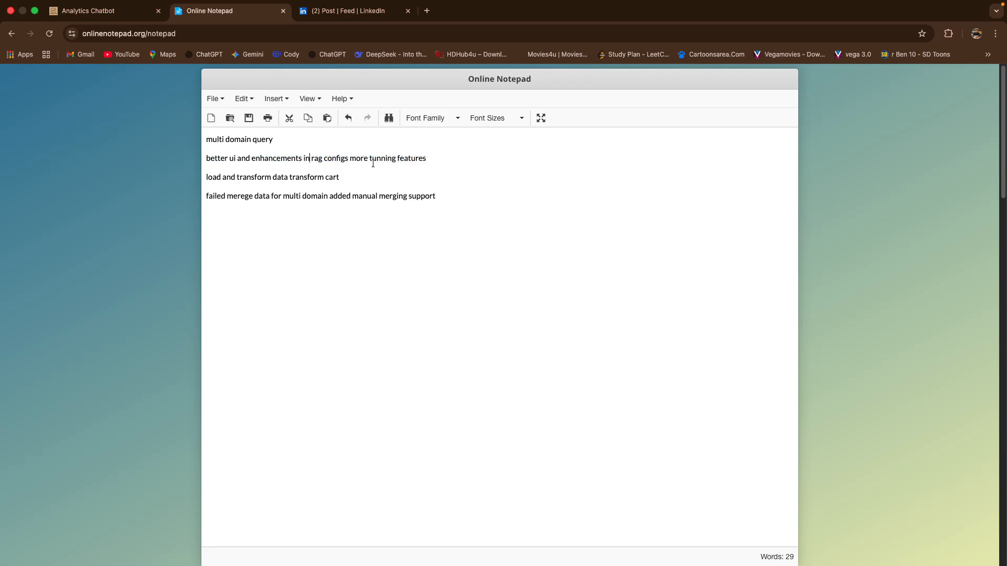
Switch to the Analytics Chatbot and open the Admin Panel at the RAG Configuration's Connect Database step.
click(90, 12)
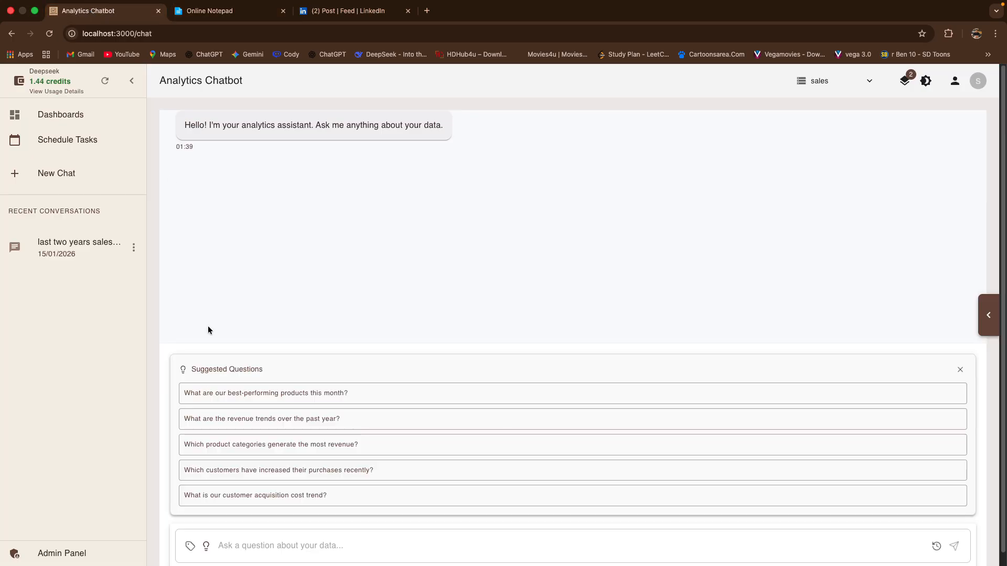
click(84, 554)
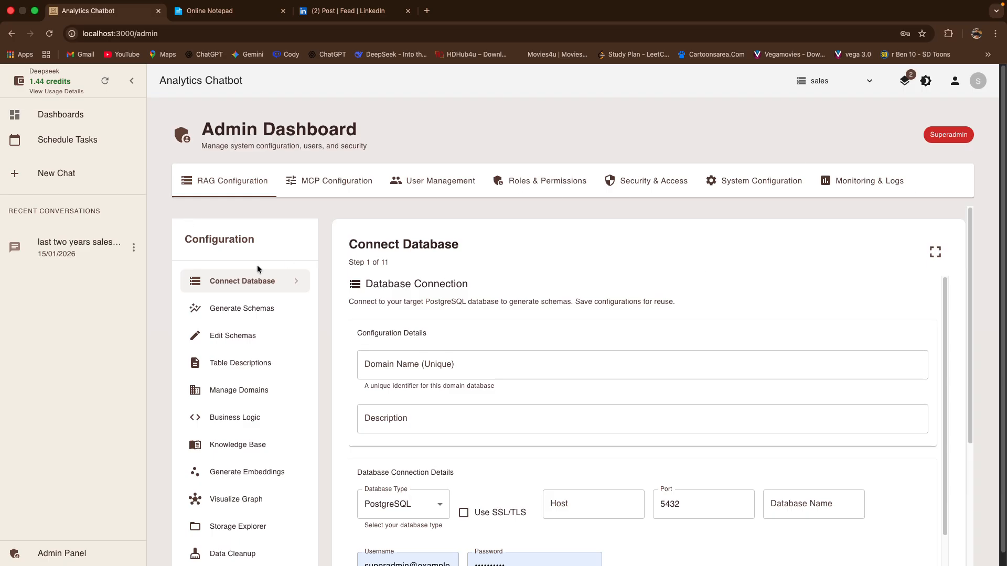
scroll(220, 461, down, 4)
scroll(218, 434, up, 4)
Look through the RAG configuration steps from Generate Schemas to Knowledge Base.
click(252, 314)
click(252, 337)
click(261, 370)
click(252, 391)
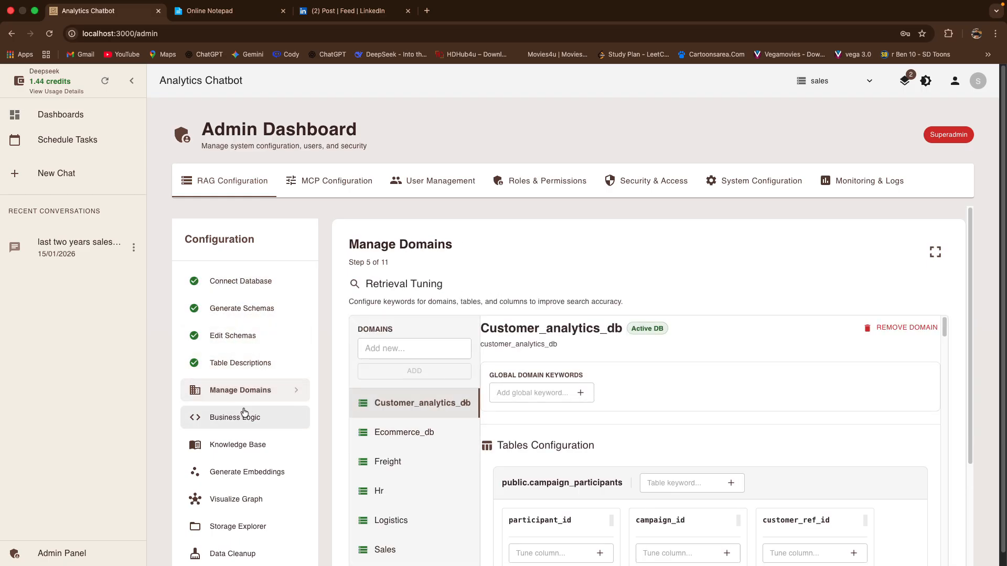
click(244, 415)
click(253, 443)
Look through the remaining RAG configuration steps from Generate Embeddings to Data Cleanup, highlighting the step counter.
scroll(247, 391, down, 2)
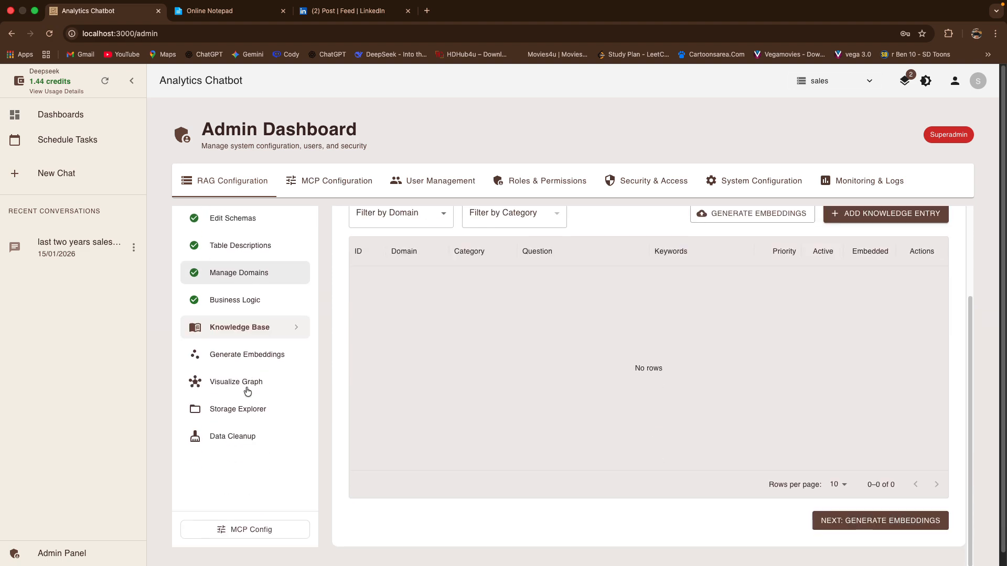
click(232, 354)
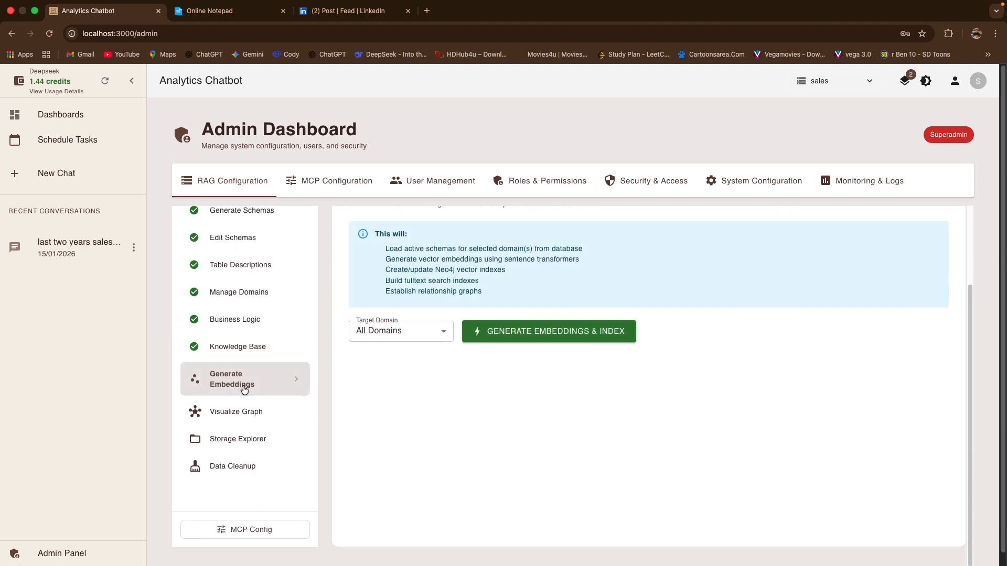
click(244, 414)
click(248, 430)
click(240, 454)
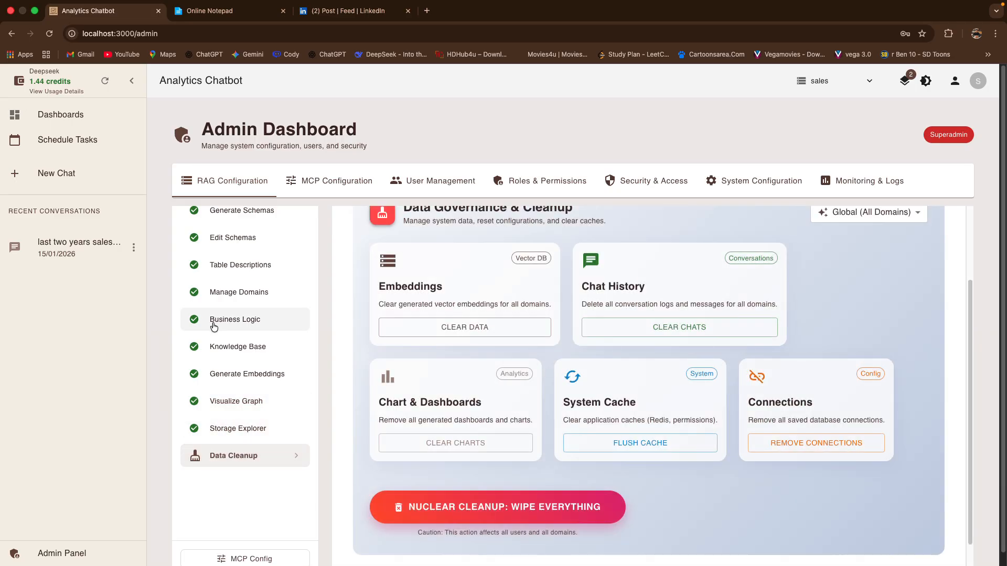
scroll(213, 326, up, 2)
drag(366, 262, 448, 263)
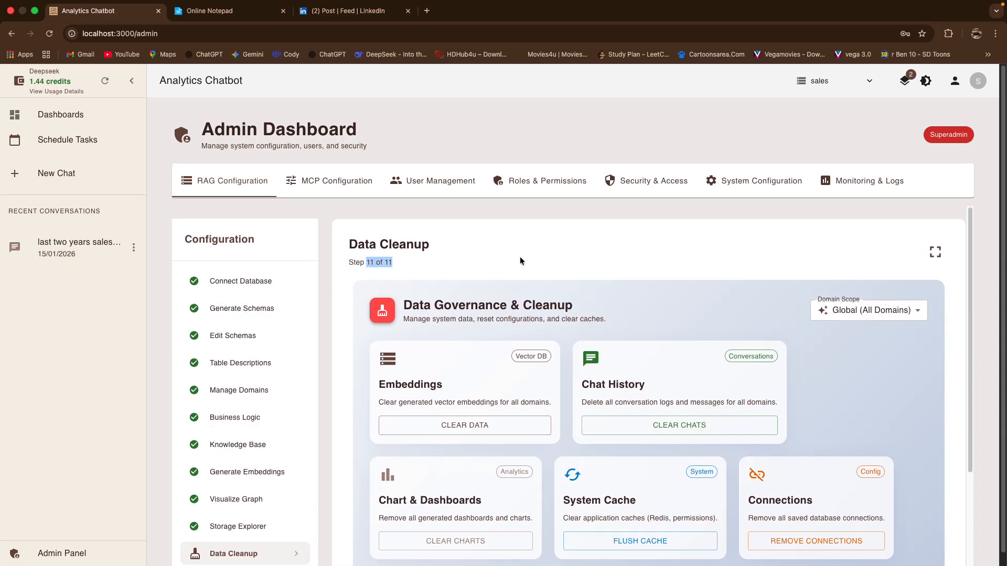
Show the configuration in full screen, go back to the Storage Explorer step and select the solardb domain.
click(930, 260)
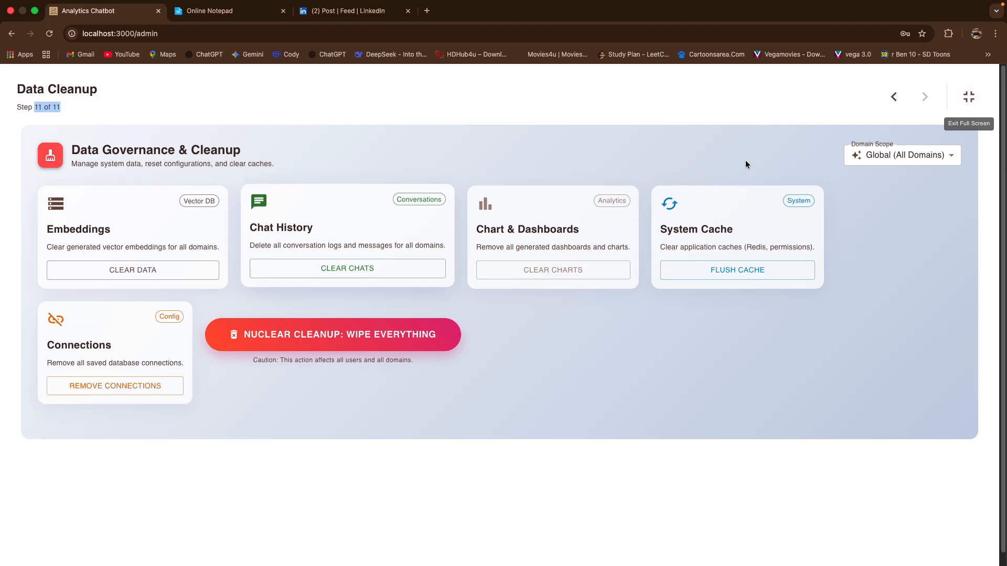
click(900, 102)
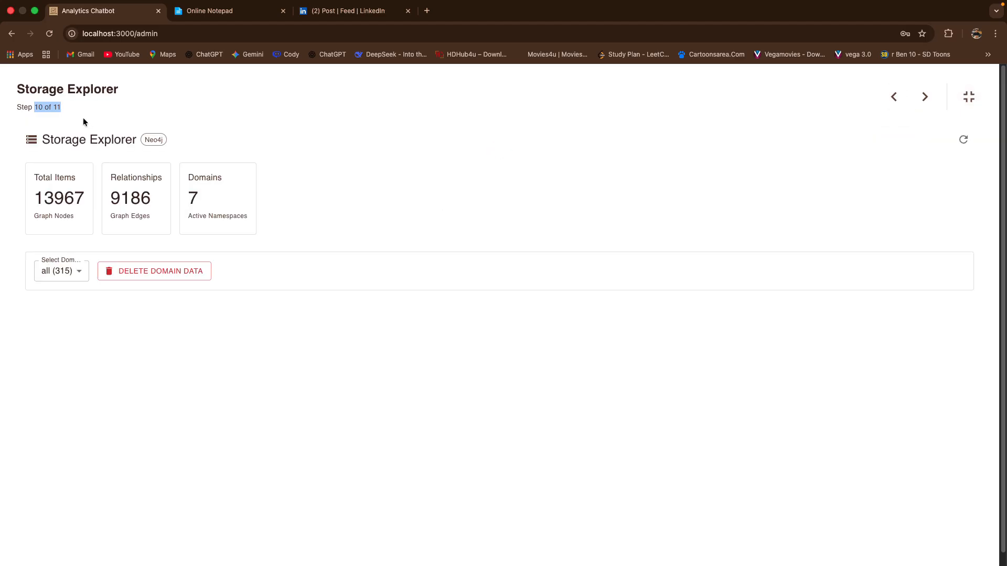
click(62, 278)
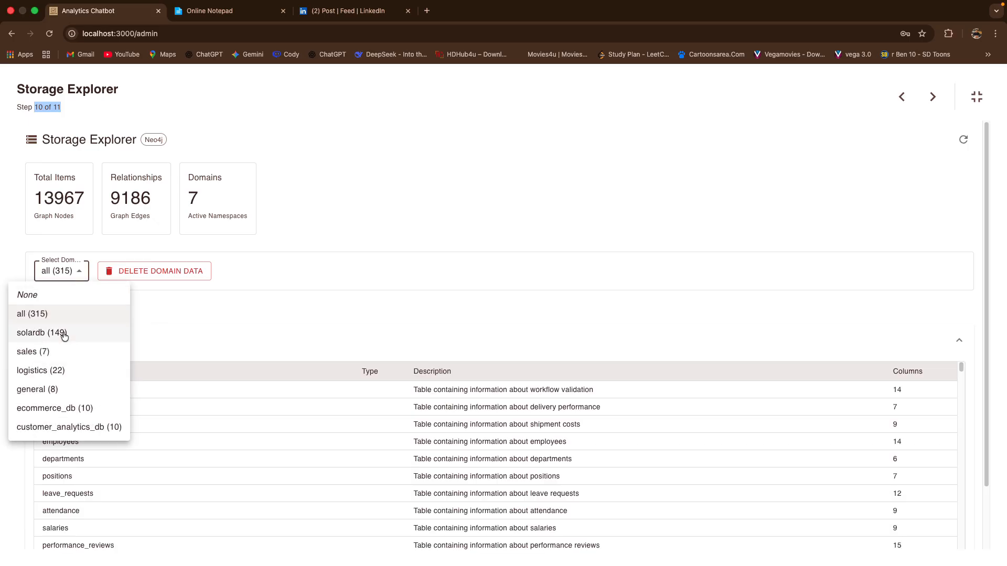
click(55, 323)
click(59, 278)
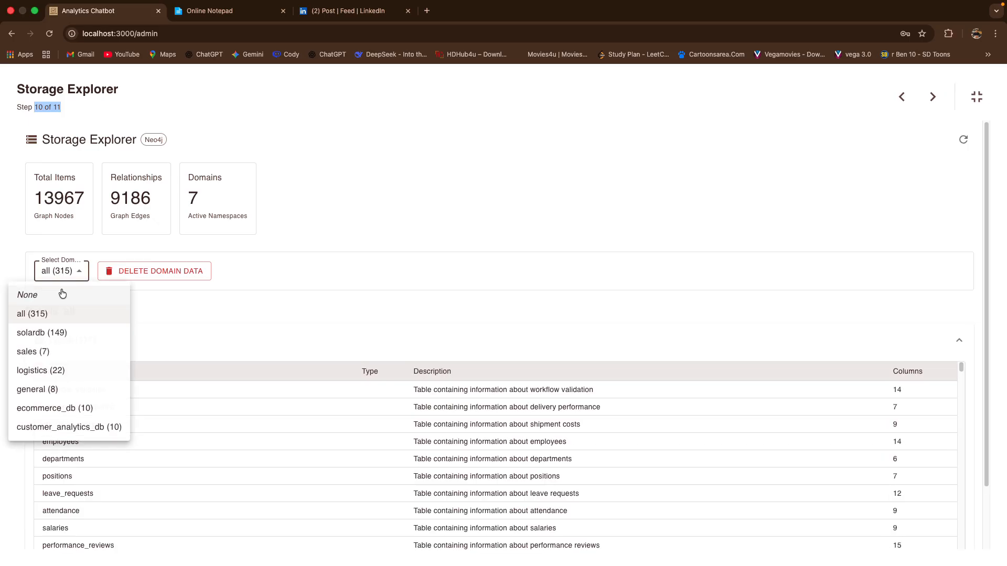
click(64, 316)
click(67, 272)
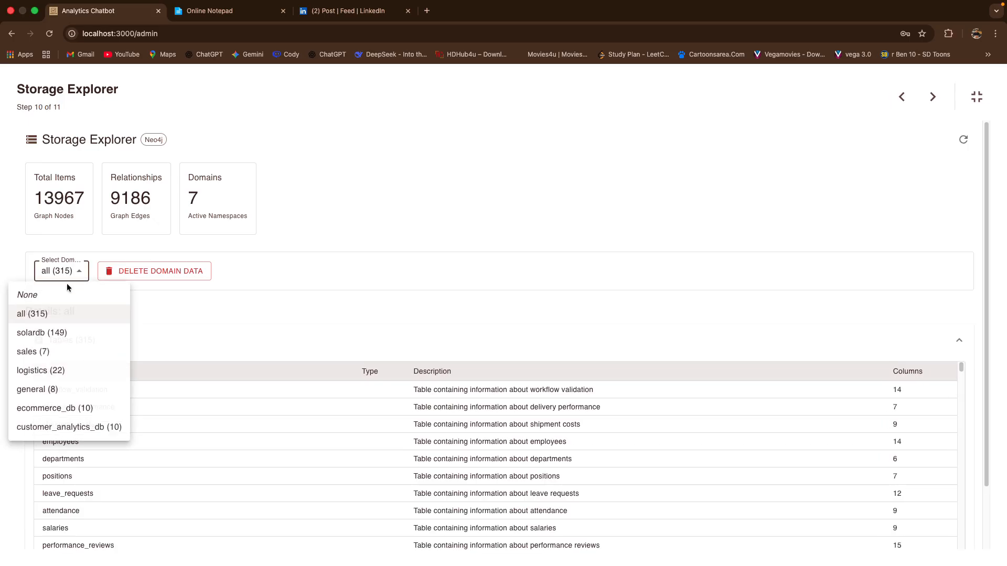
key(Return)
Look through the solardb domain's tables down to the end of the list and expand its relationships.
scroll(329, 350, down, 2)
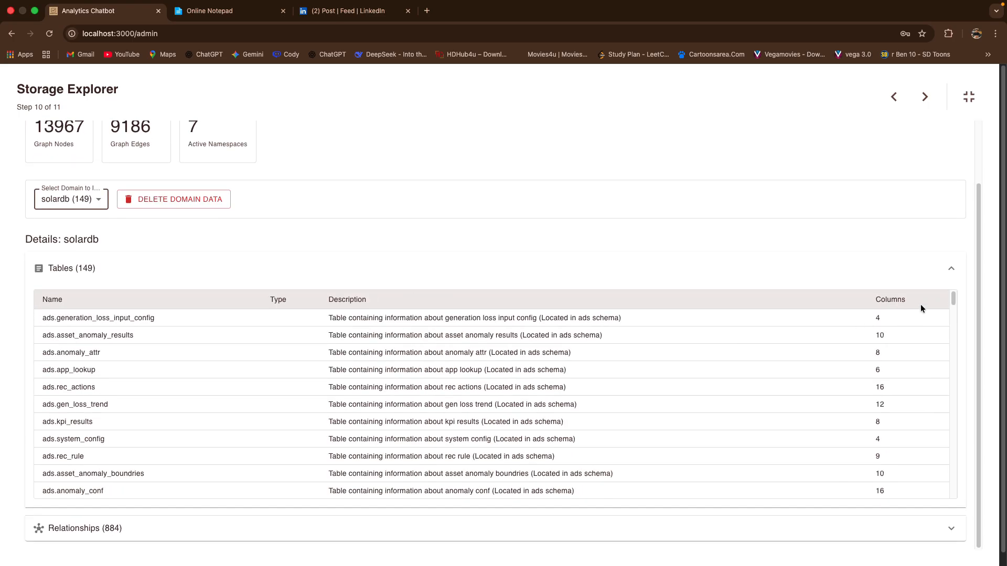
drag(953, 298, 958, 494)
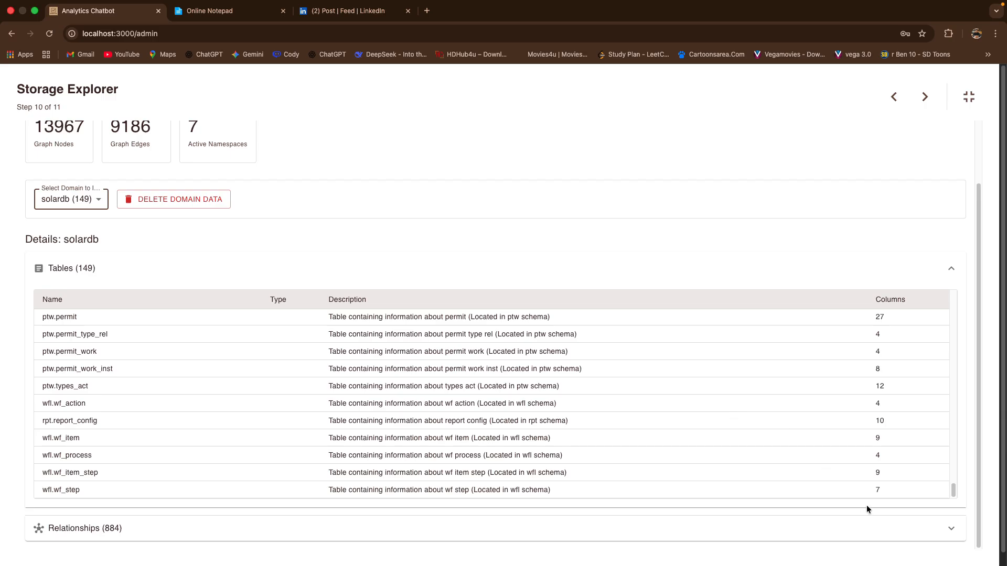
click(881, 524)
scroll(564, 305, down, 4)
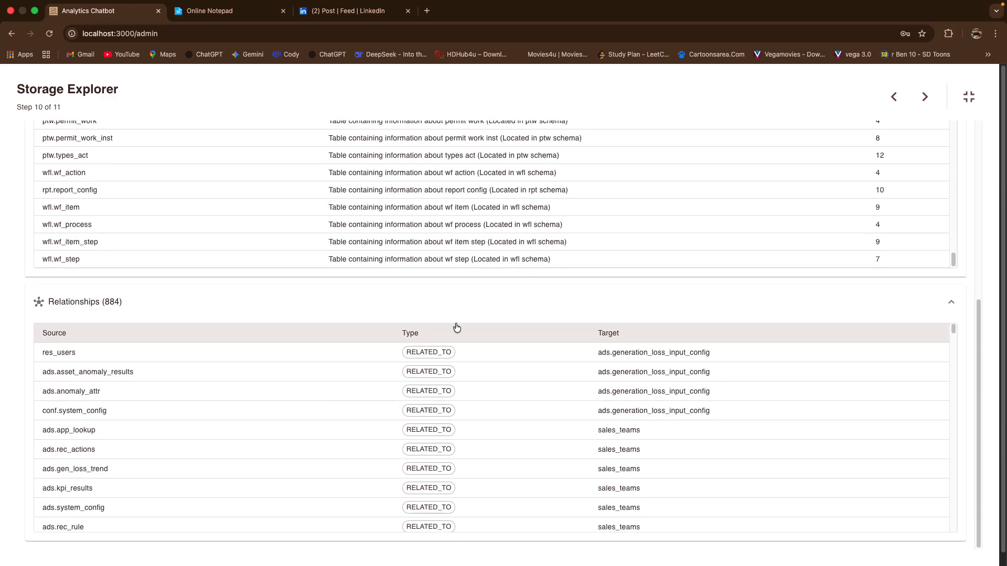
scroll(361, 414, down, 6)
scroll(361, 408, up, 6)
scroll(340, 326, up, 6)
Go back to the Visualize Graph step and hide all seven domains in the knowledge graph.
click(894, 96)
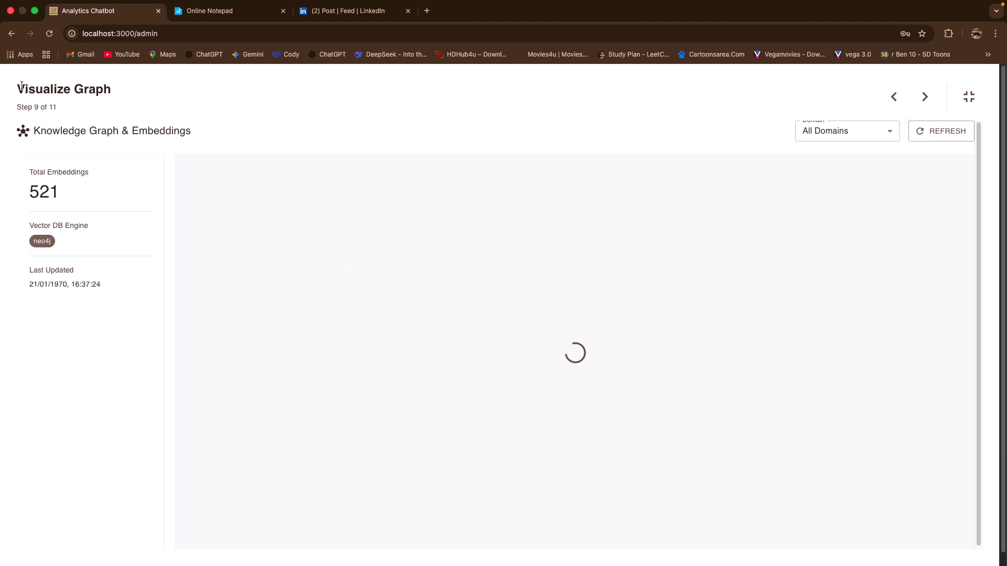
drag(26, 90, 80, 109)
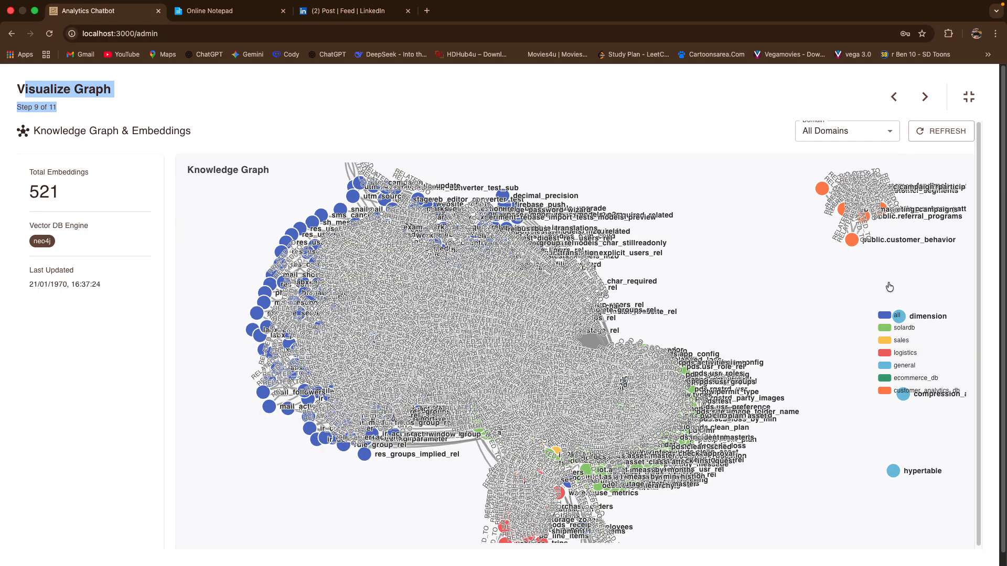
click(885, 327)
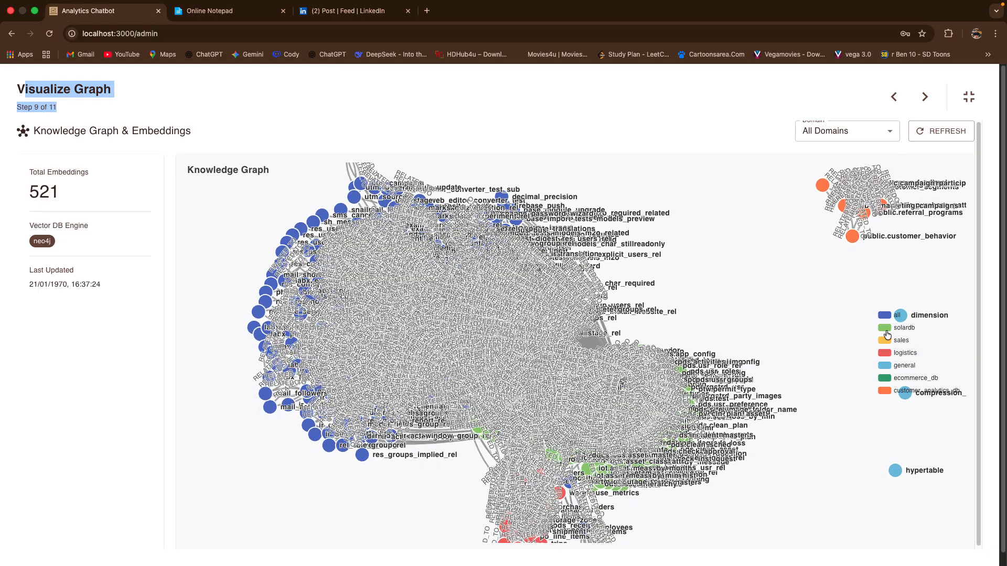
click(885, 315)
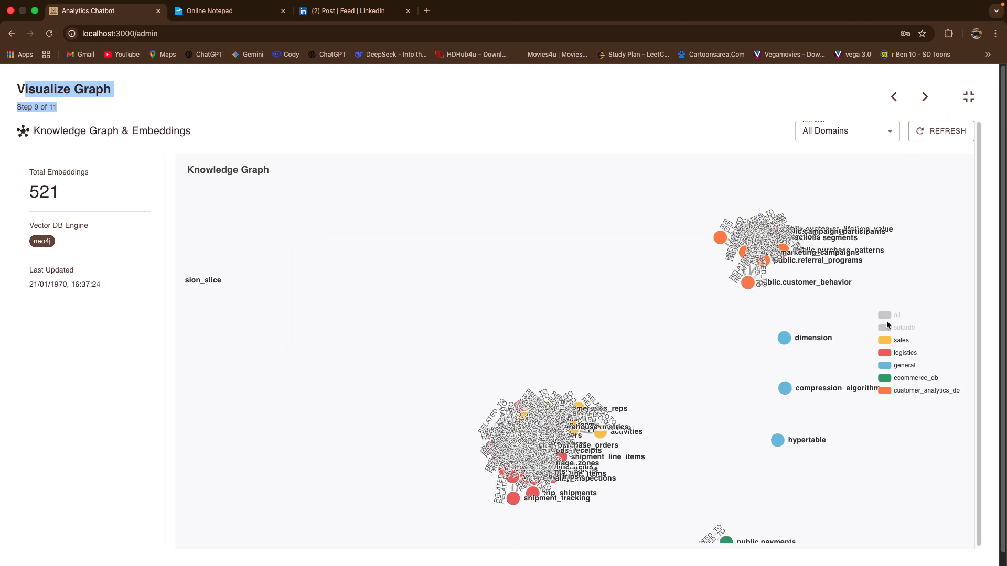
click(886, 341)
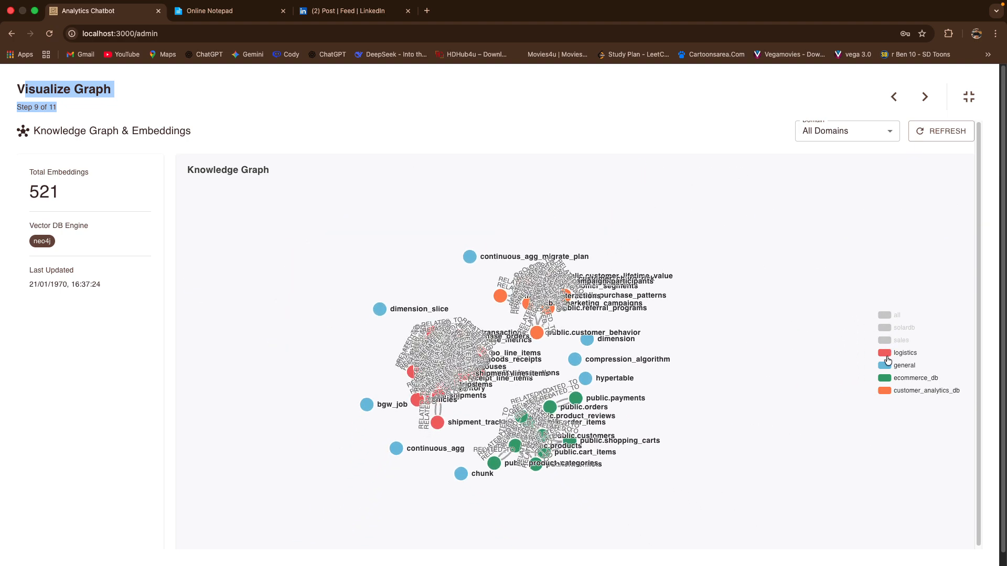
click(887, 366)
click(885, 354)
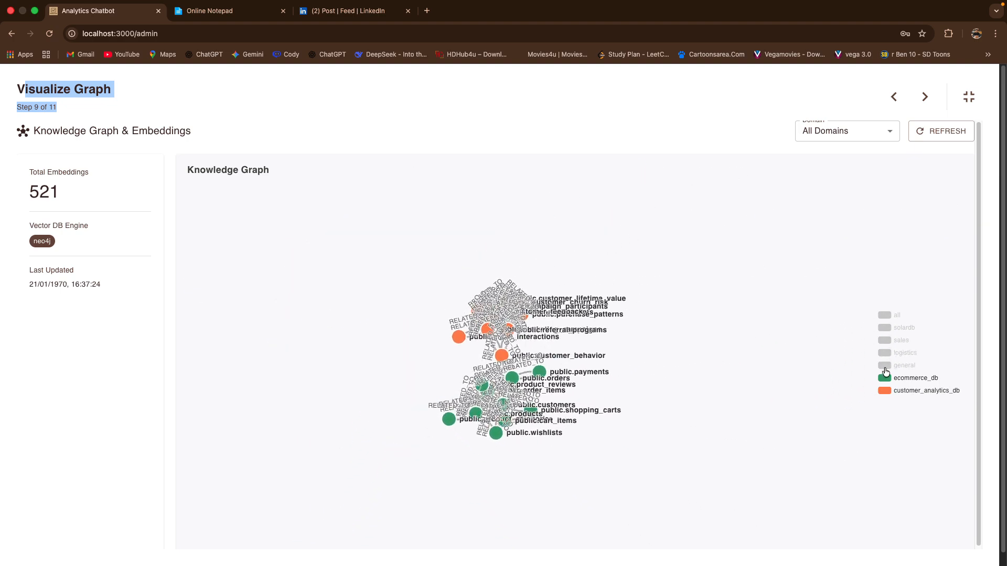
click(885, 378)
click(885, 390)
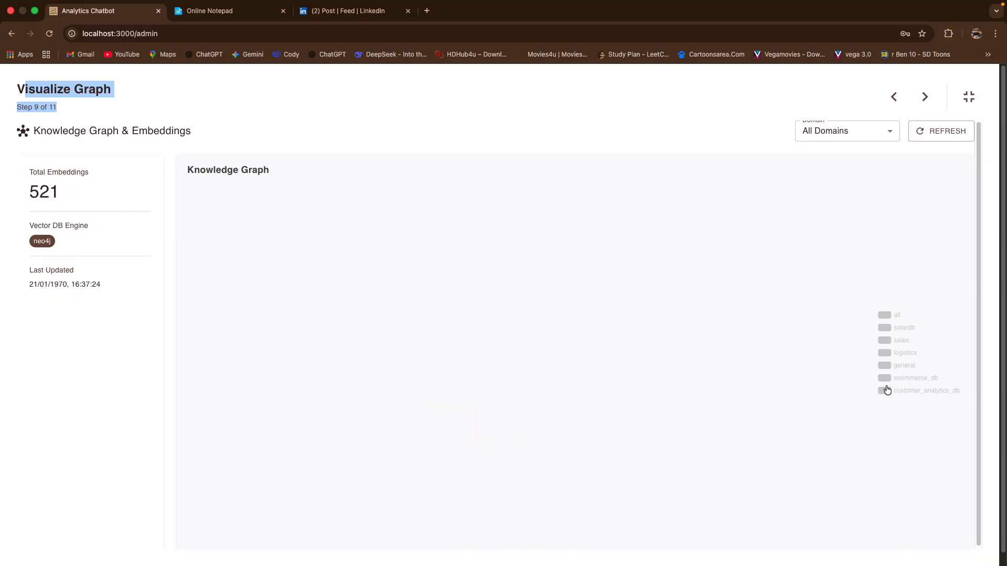
Examine the sales domain's relationships in the knowledge graph, followed by the logistics domain on its own.
click(886, 343)
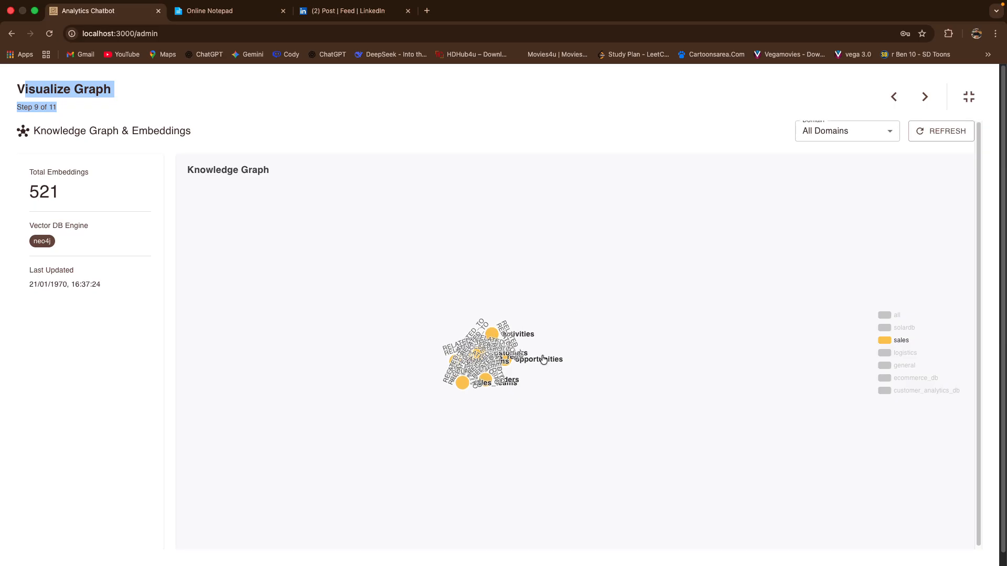
scroll(491, 361, up, 5)
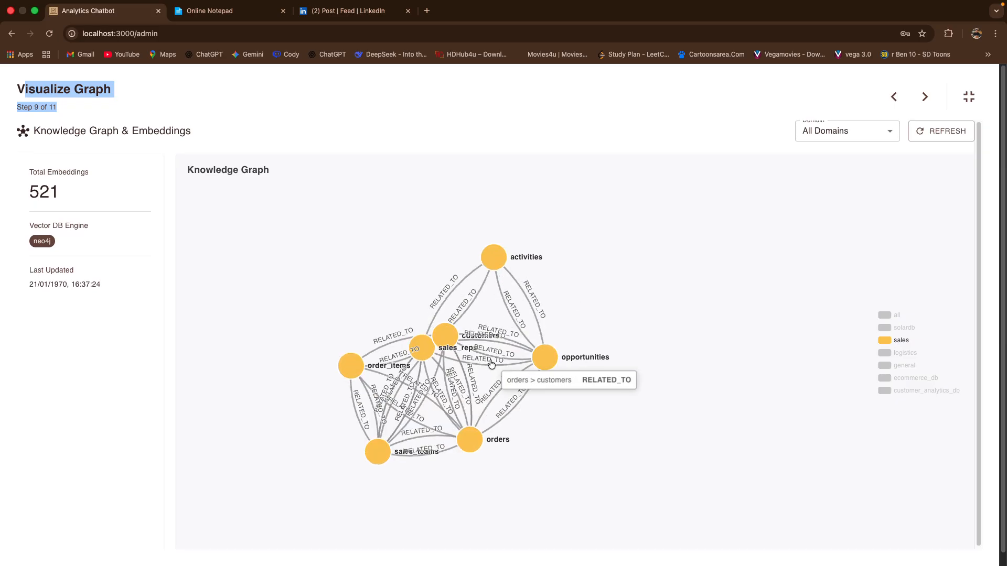
click(887, 353)
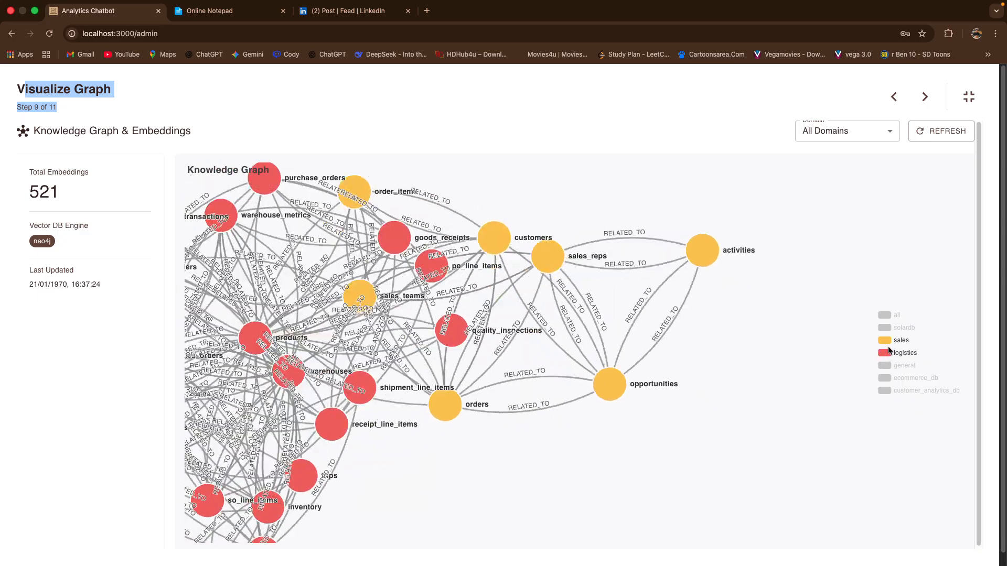
click(887, 345)
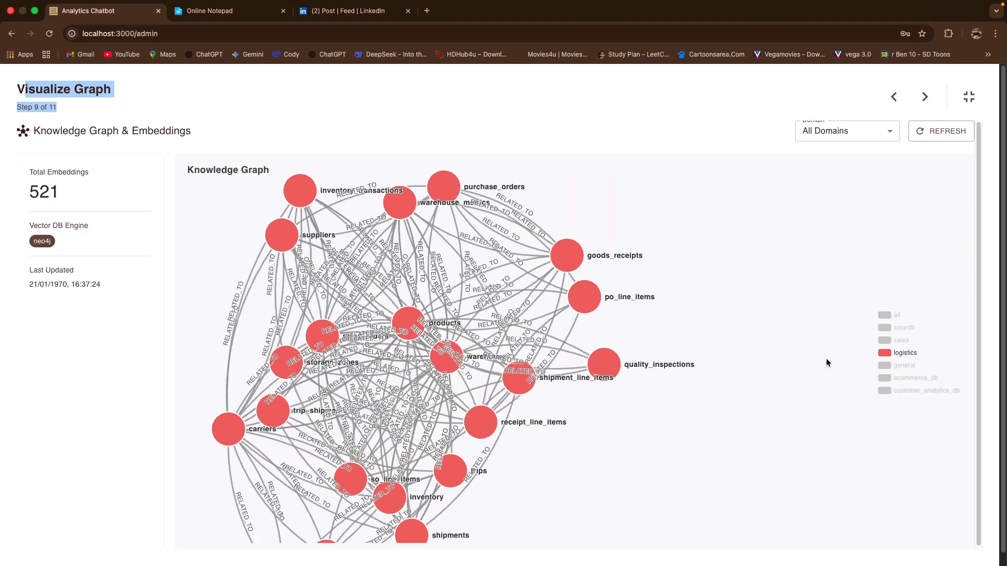
click(885, 354)
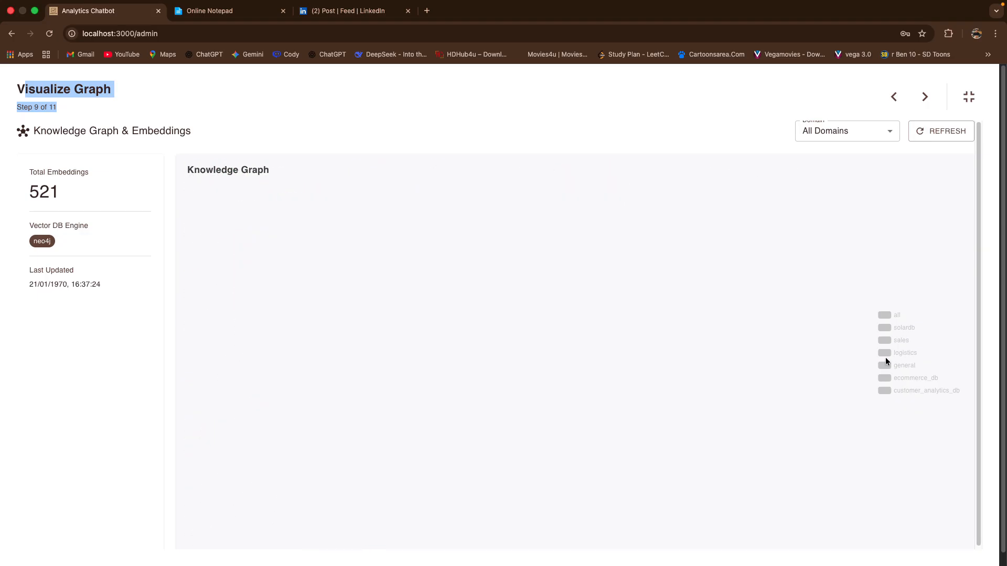
Examine the ecommerce_db graph on its own, followed by the customer_analytics_db graph.
click(883, 378)
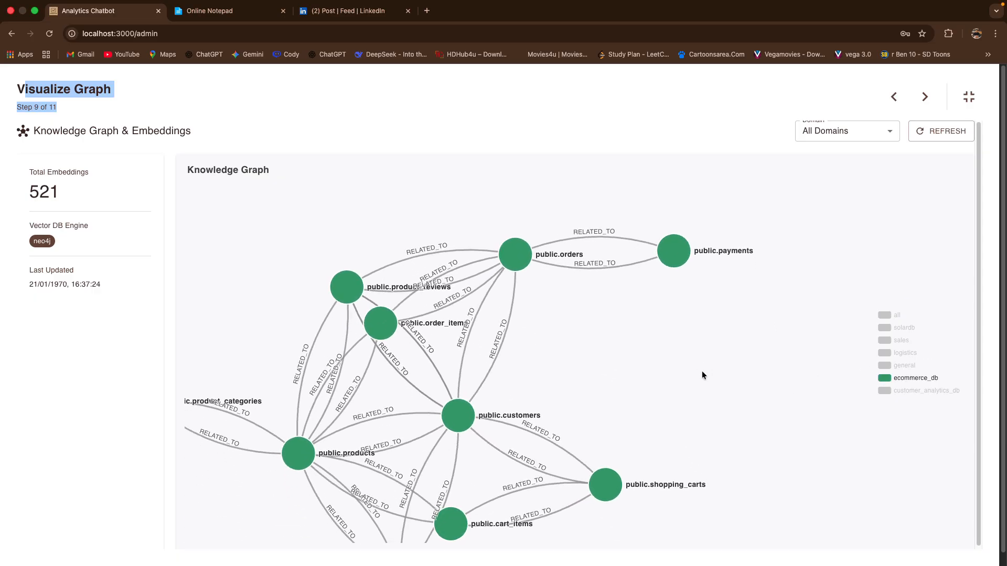
click(885, 380)
click(886, 392)
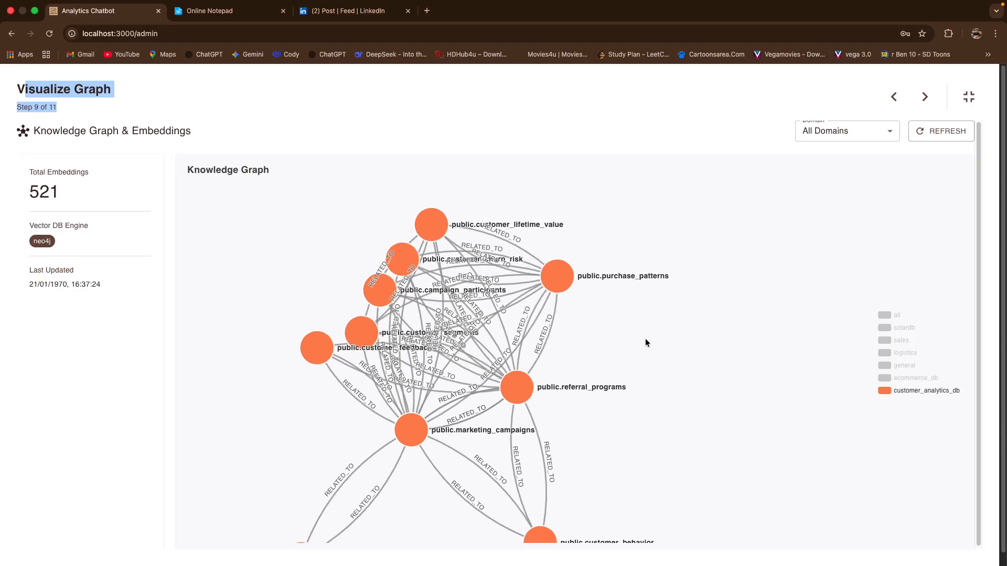
scroll(638, 345, up, 3)
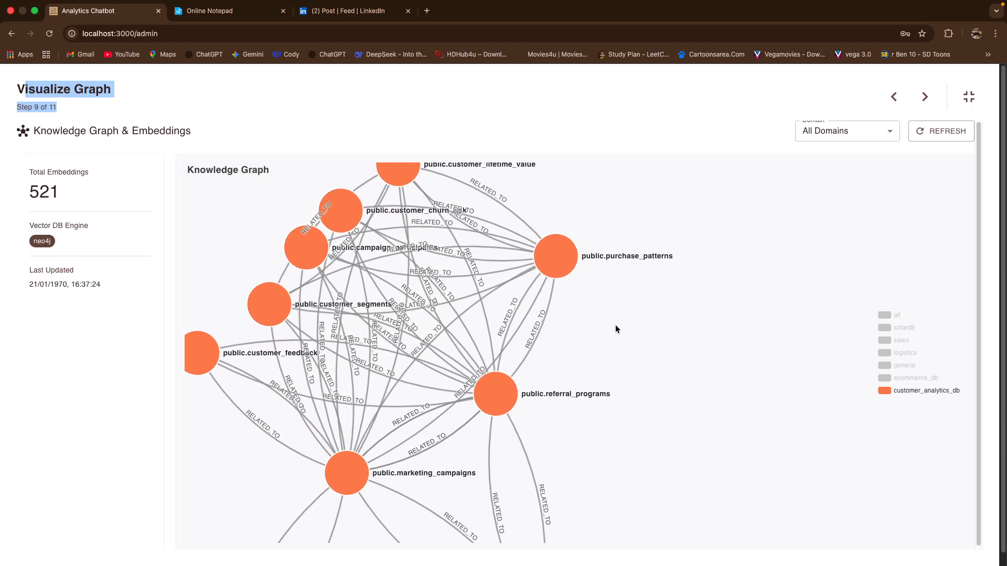
scroll(420, 287, down, 5)
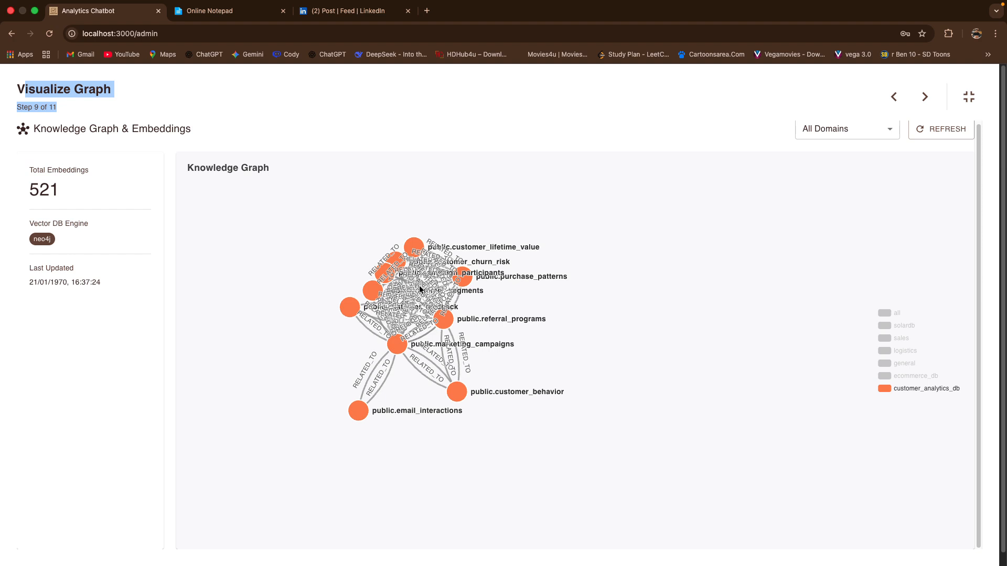
scroll(420, 287, up, 3)
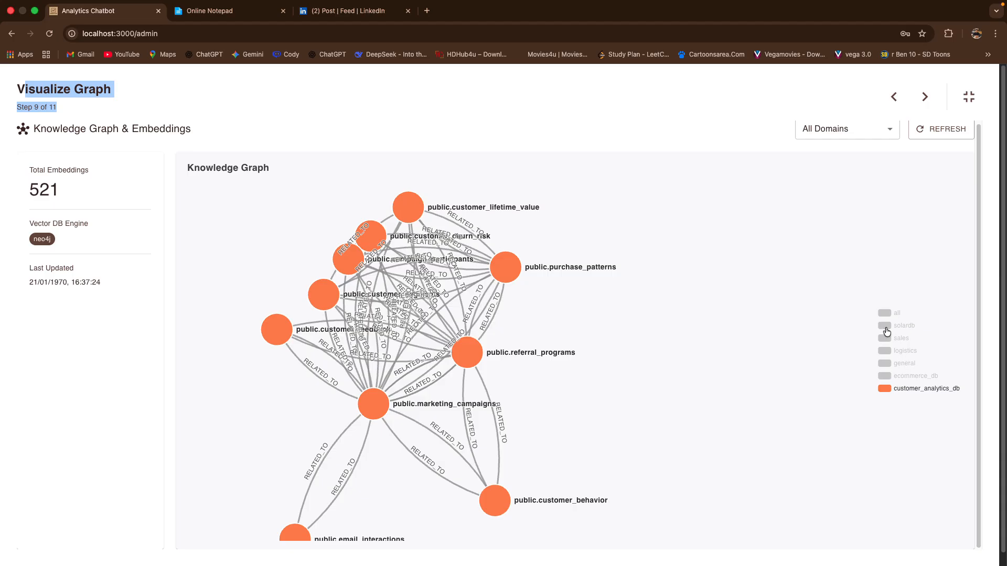
Hide customer_analytics_db in the knowledge graph and examine the solardb domain's nodes and relationships.
click(885, 390)
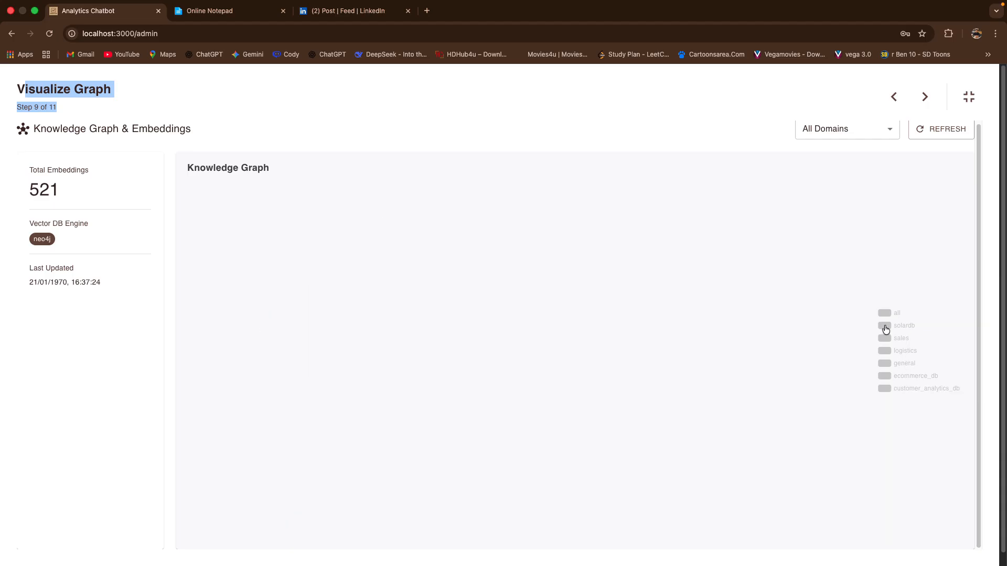
click(886, 328)
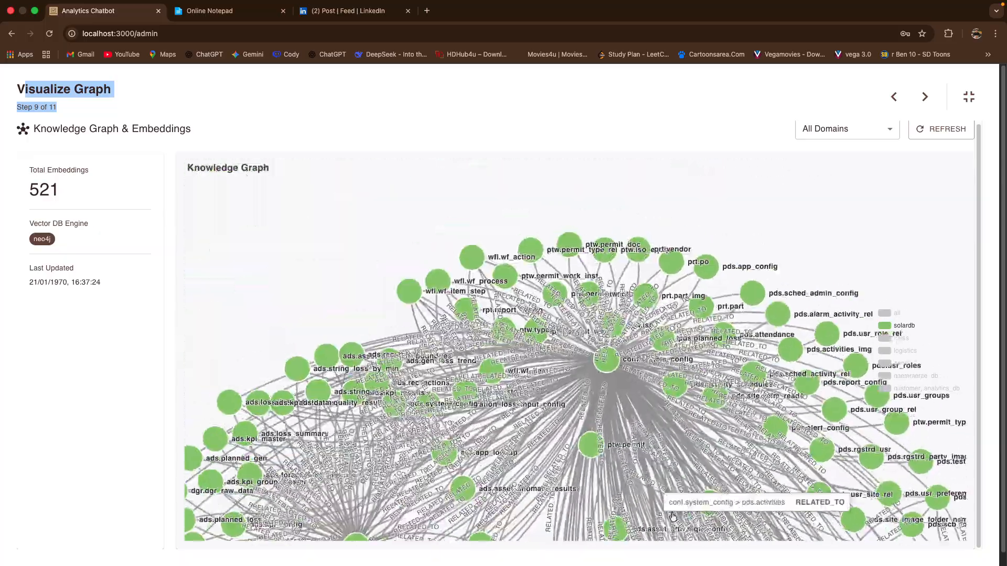
drag(673, 516, 608, 424)
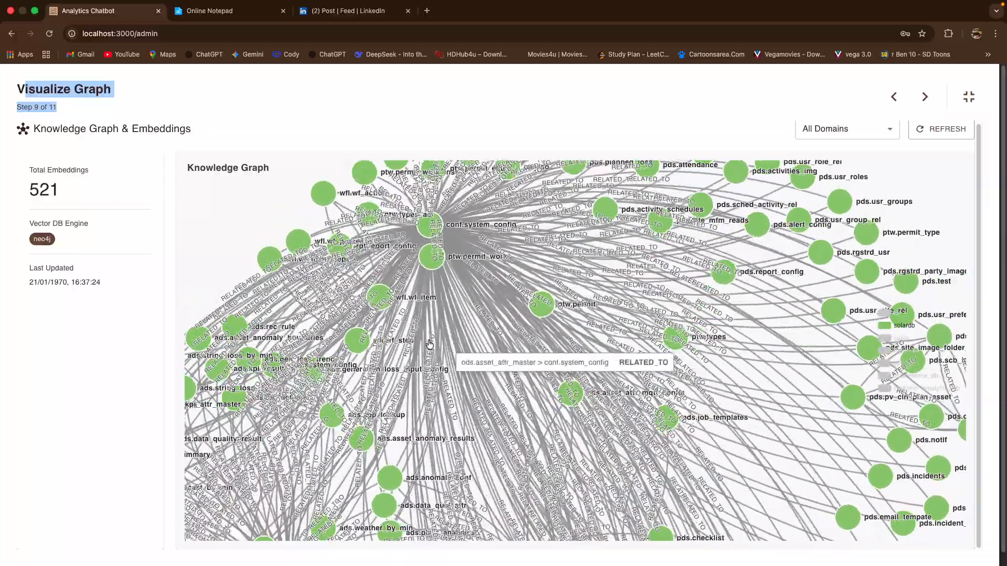
drag(428, 342, 827, 508)
scroll(447, 353, up, 3)
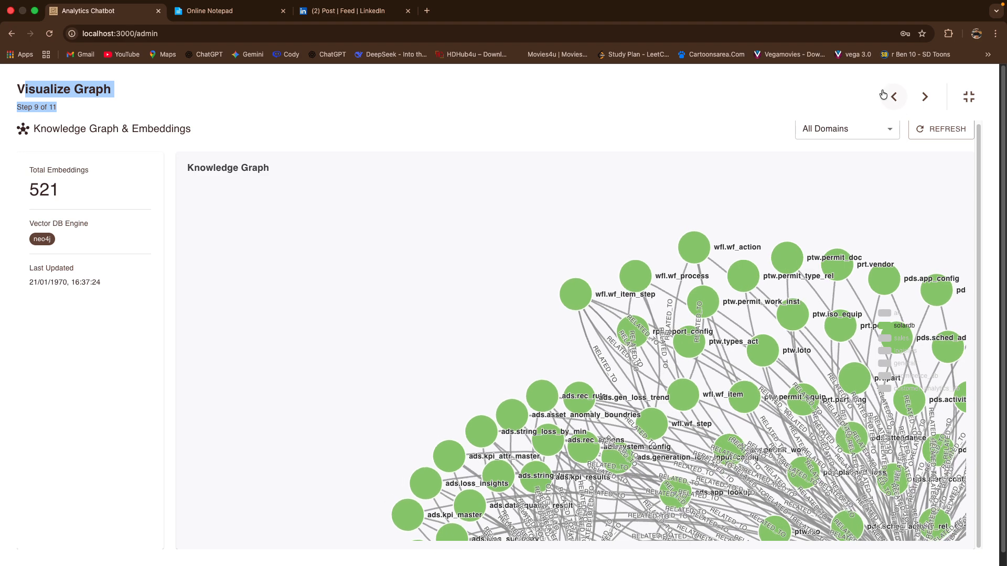
Go back past Generate Embeddings to the Knowledge Base step and filter the entries by the customer_analytics_db domain.
click(885, 95)
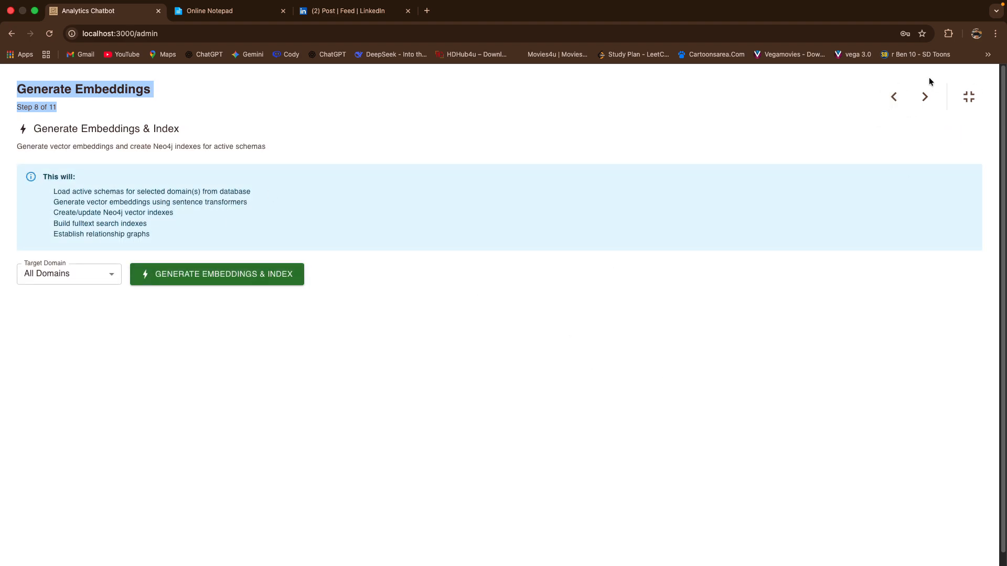
click(896, 97)
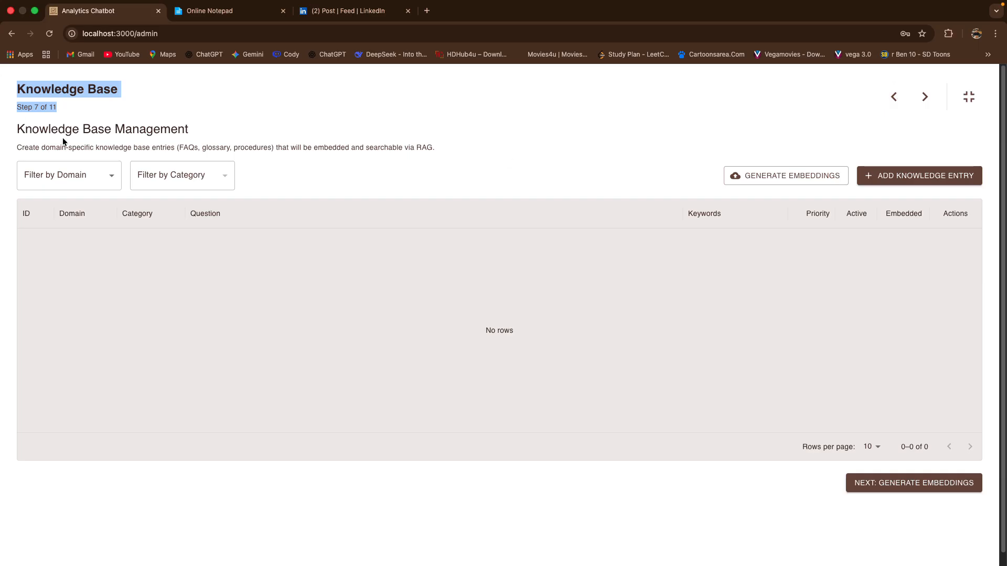
click(64, 179)
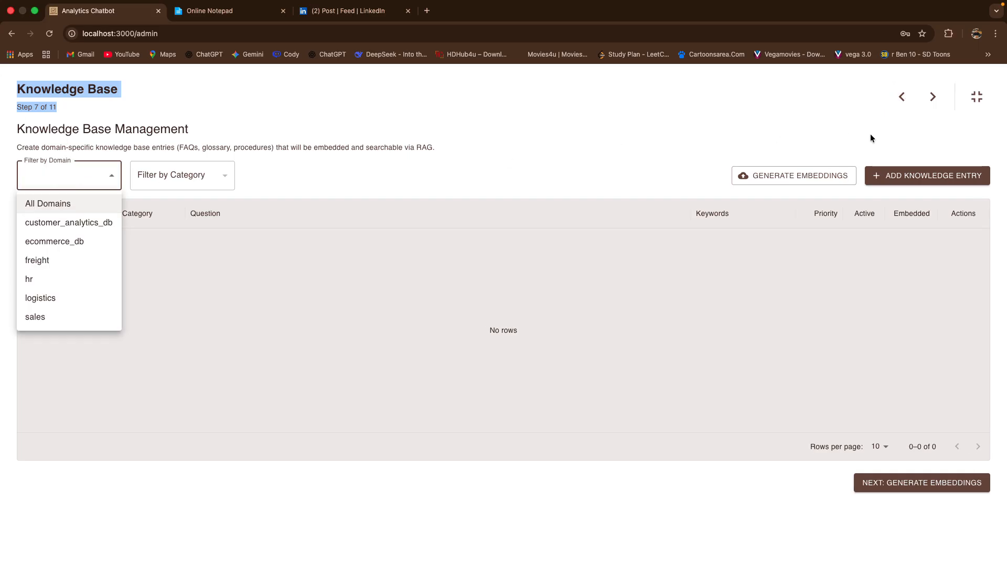
click(32, 224)
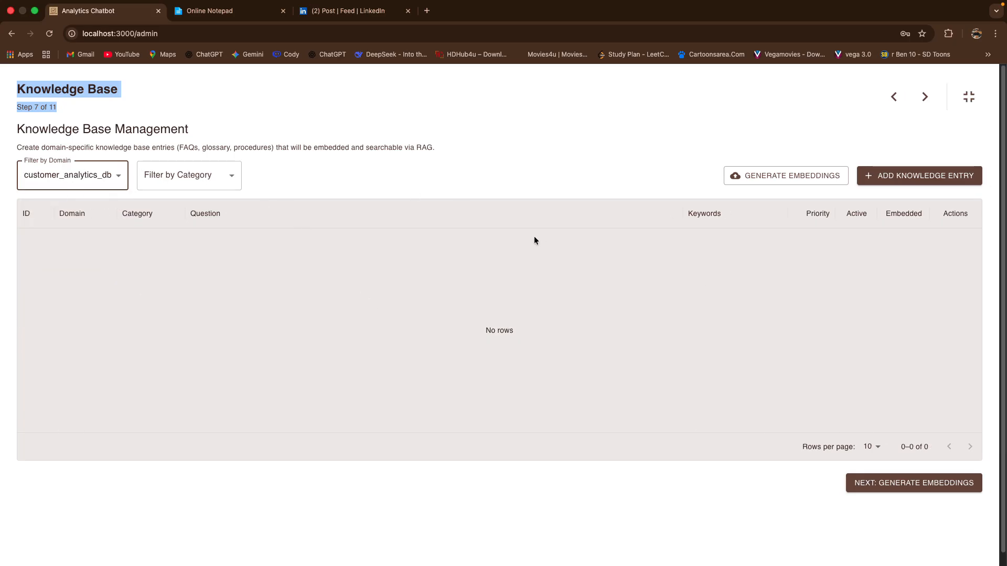
Go back to the Business Logic step and highlight the Business Logic Management heading.
click(890, 98)
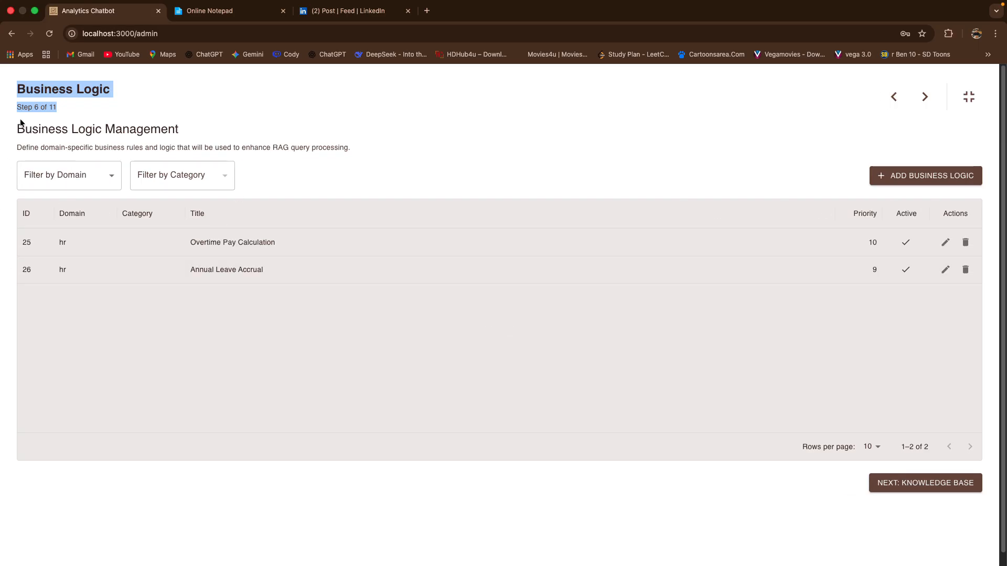
drag(7, 124, 228, 142)
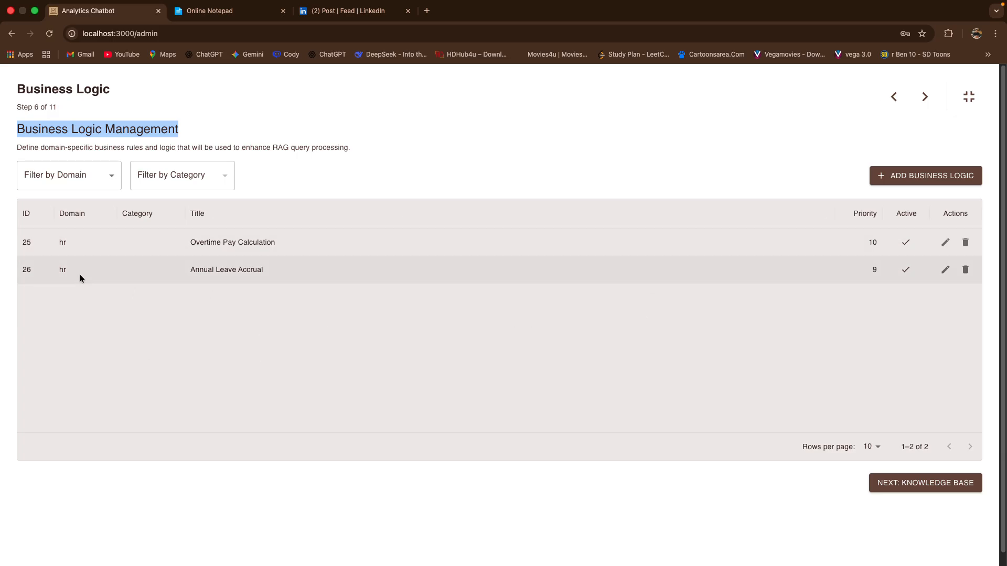
Go back to the Manage Domains step and review the Retrieval Tuning keyword settings for customer_analytics_db.
click(885, 108)
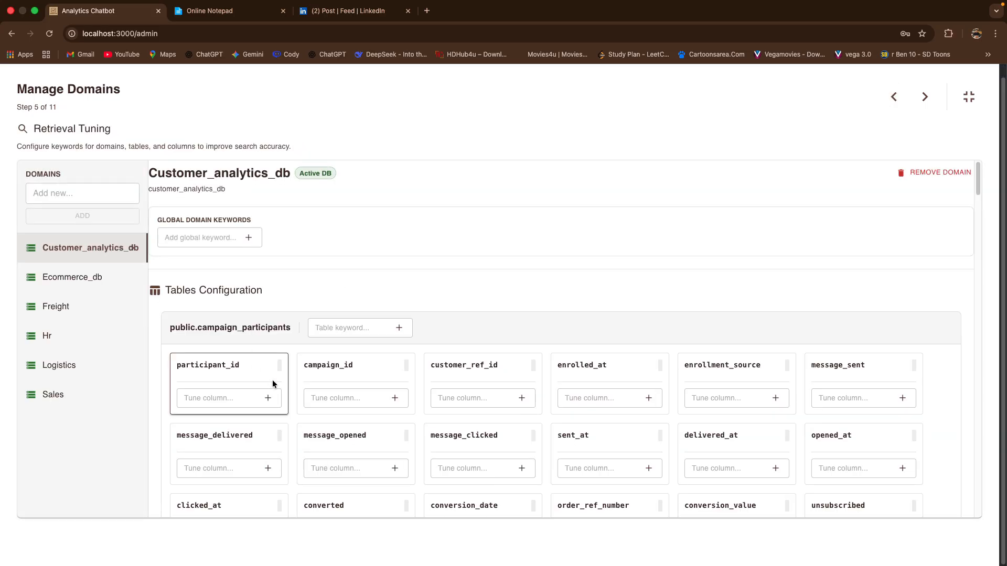
scroll(414, 430, down, 15)
scroll(411, 427, up, 15)
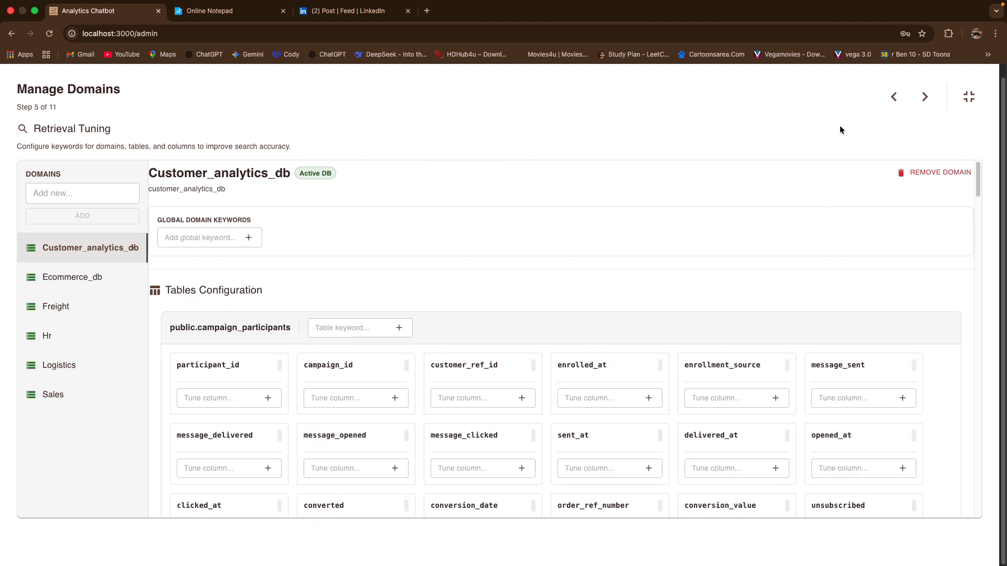
Go back to the Table Descriptions step and highlight the Table Metadata Manager and Table Descriptions headings.
click(893, 97)
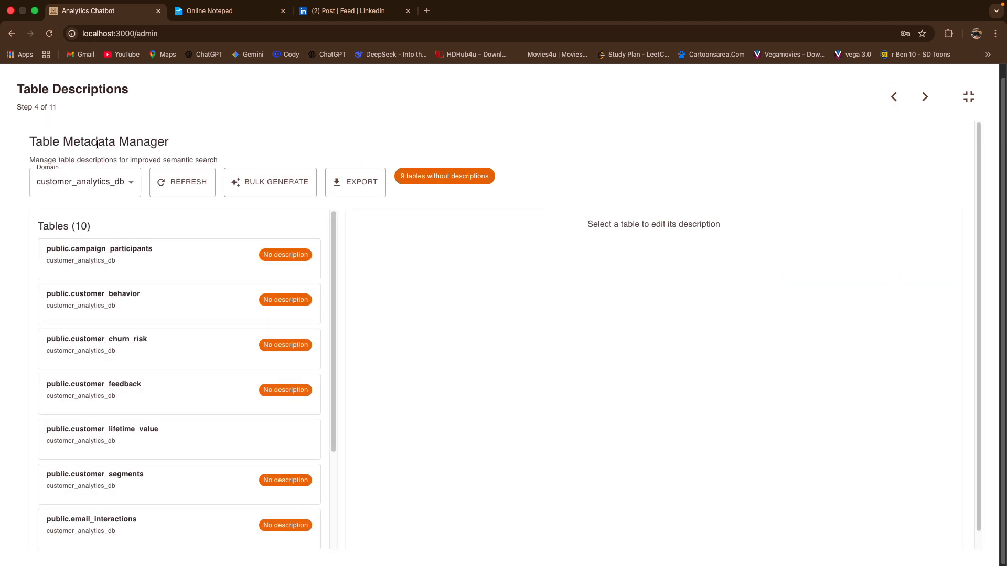
drag(28, 139, 219, 141)
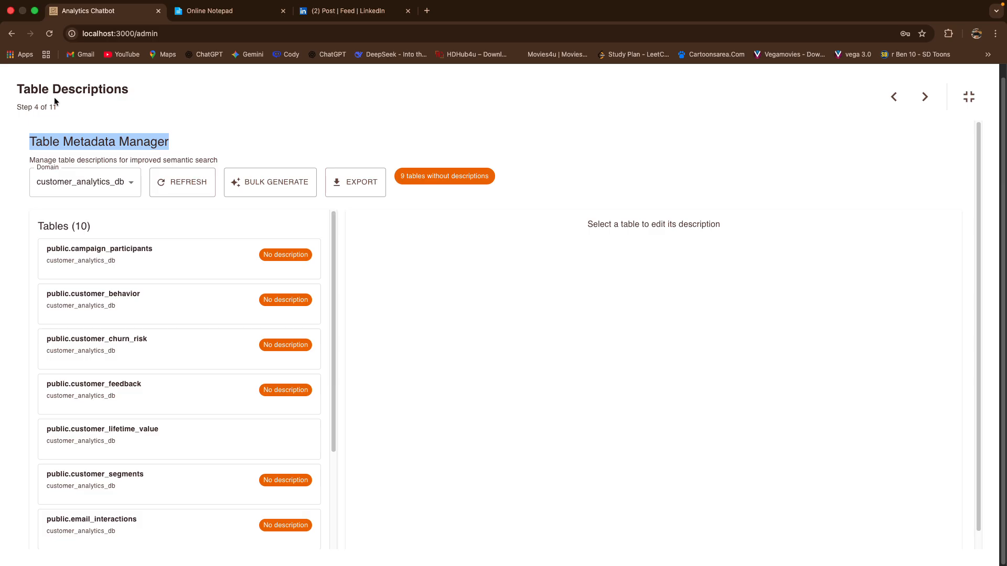
drag(19, 91, 169, 105)
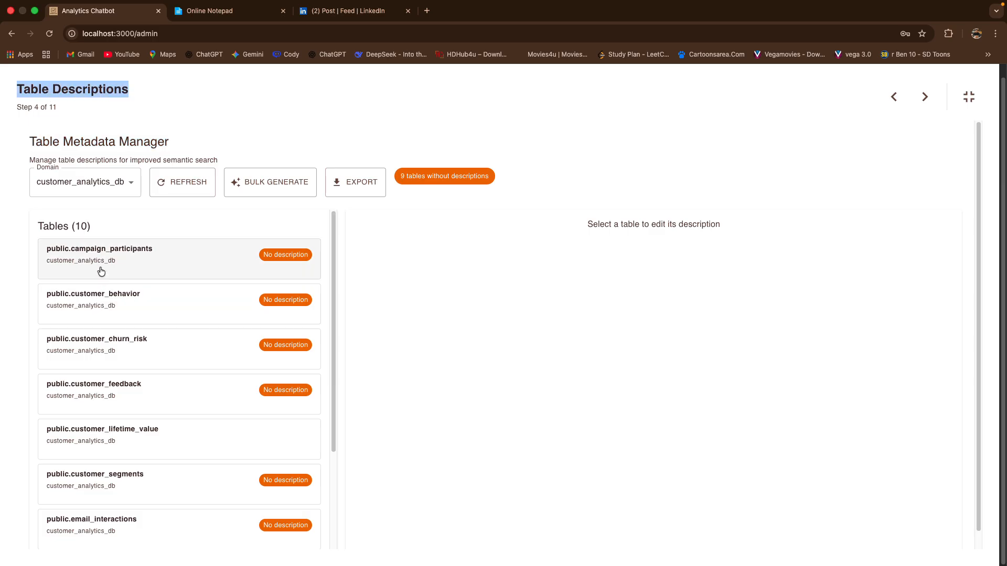
View the descriptions of the campaign_participants, customer_behavior, customer_churn_risk, customer_lifetime_value and customer_segments tables.
click(131, 268)
click(107, 318)
click(122, 369)
click(152, 441)
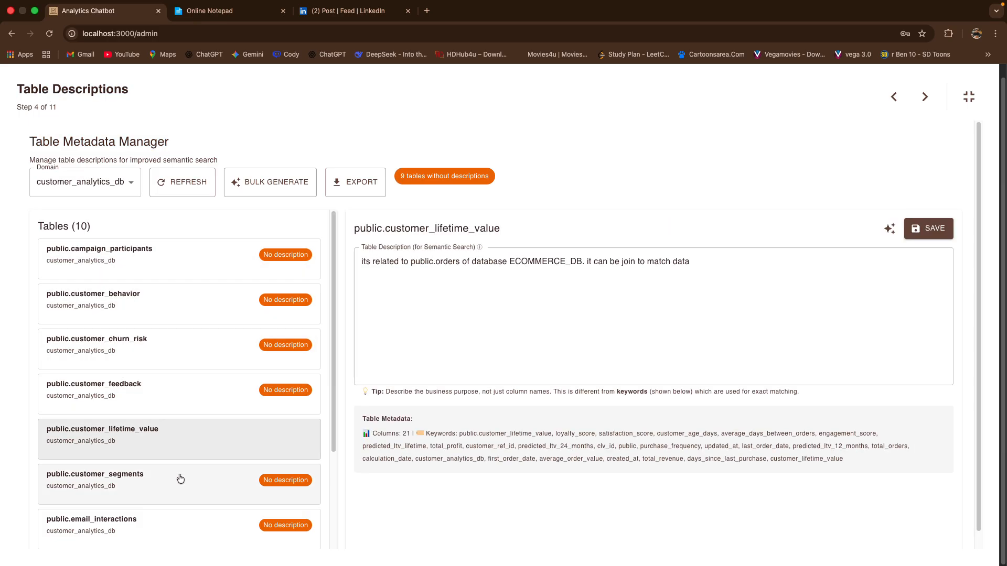
scroll(123, 446, down, 3)
click(112, 345)
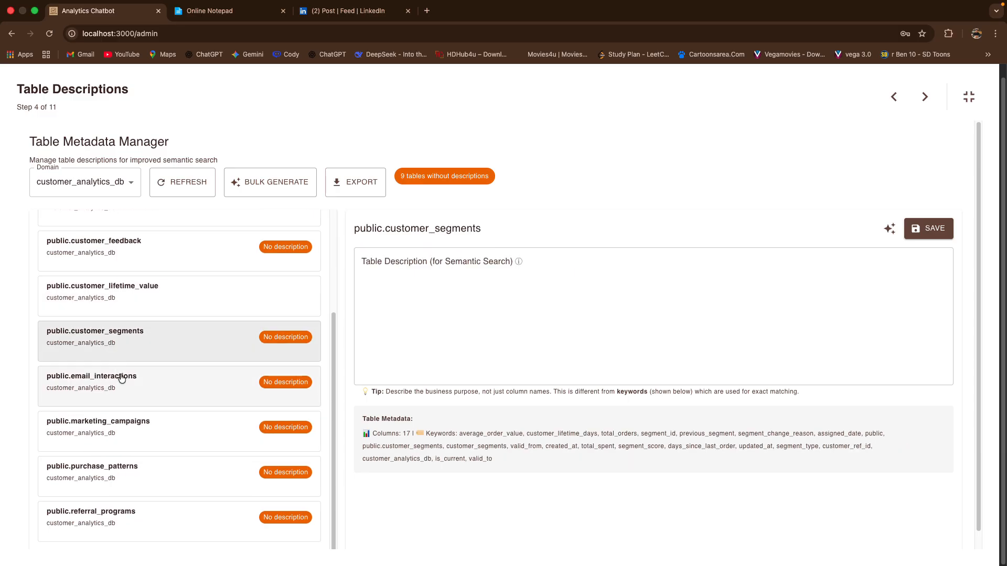
Browse the descriptions and metadata of the email_interactions, marketing_campaigns, purchase_patterns and referral_programs tables.
click(125, 381)
click(124, 440)
click(108, 515)
click(113, 488)
click(119, 435)
click(127, 397)
click(131, 347)
click(131, 393)
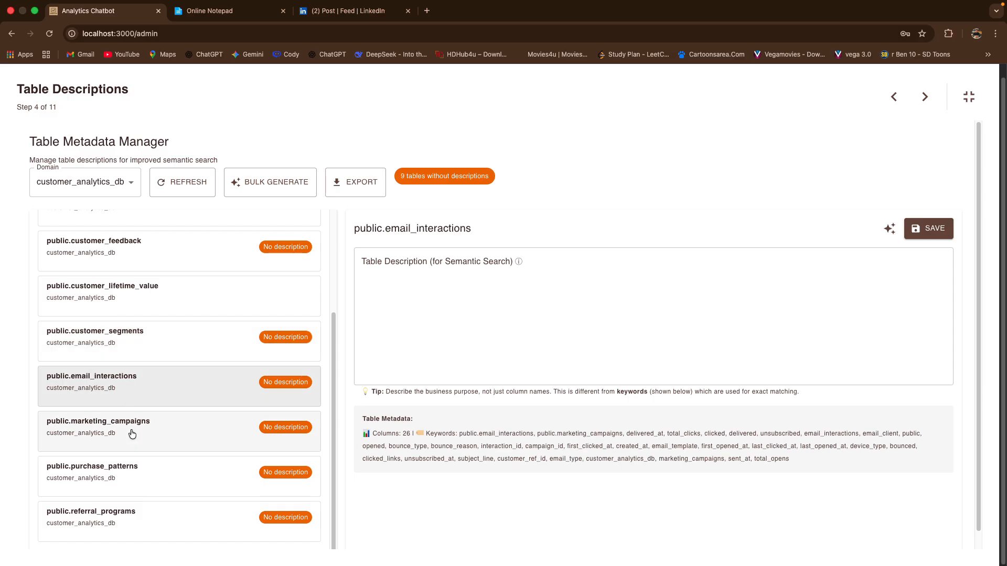
click(125, 440)
click(124, 490)
click(126, 521)
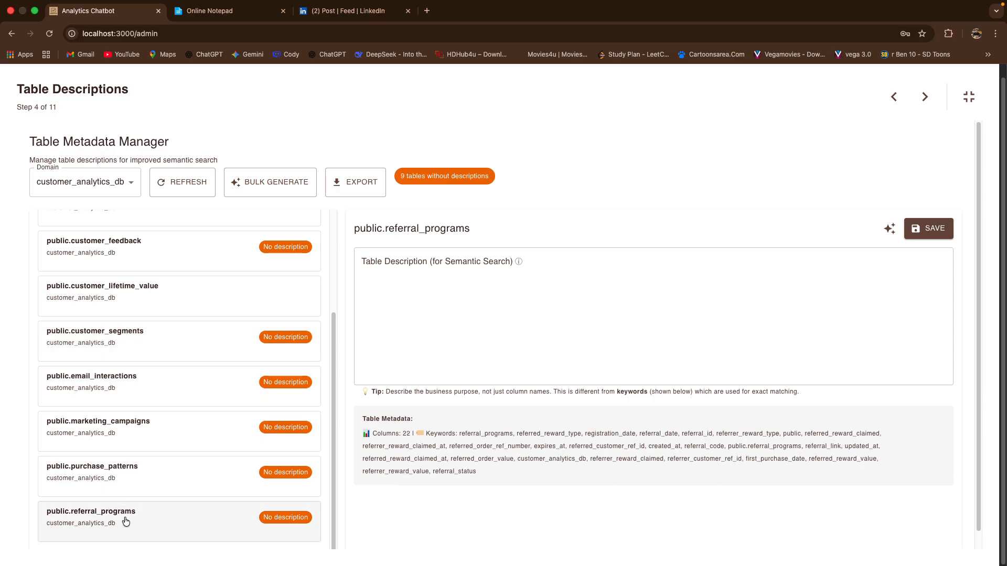
Examine which customer_analytics_db tables lack descriptions and the example text in the empty description of public.referral_programs.
scroll(126, 519, down, 2)
scroll(125, 430, up, 5)
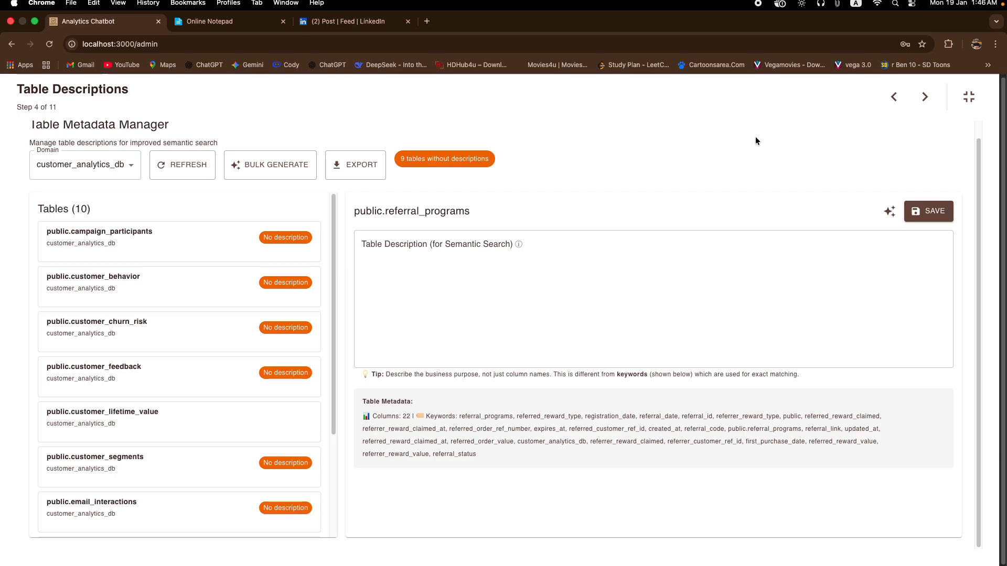
scroll(173, 367, up, 1)
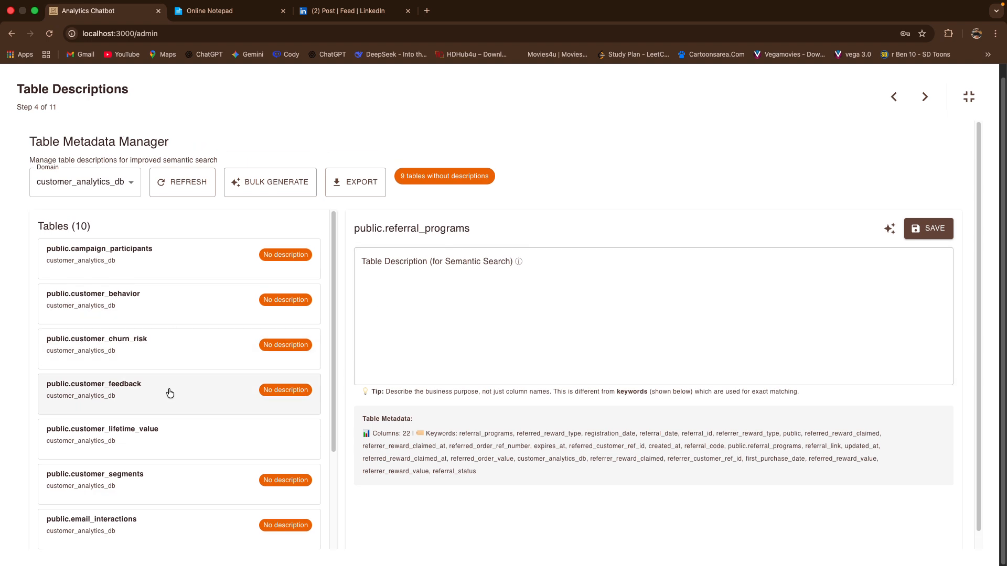
scroll(171, 393, down, 4)
scroll(171, 398, down, 1)
scroll(171, 397, up, 5)
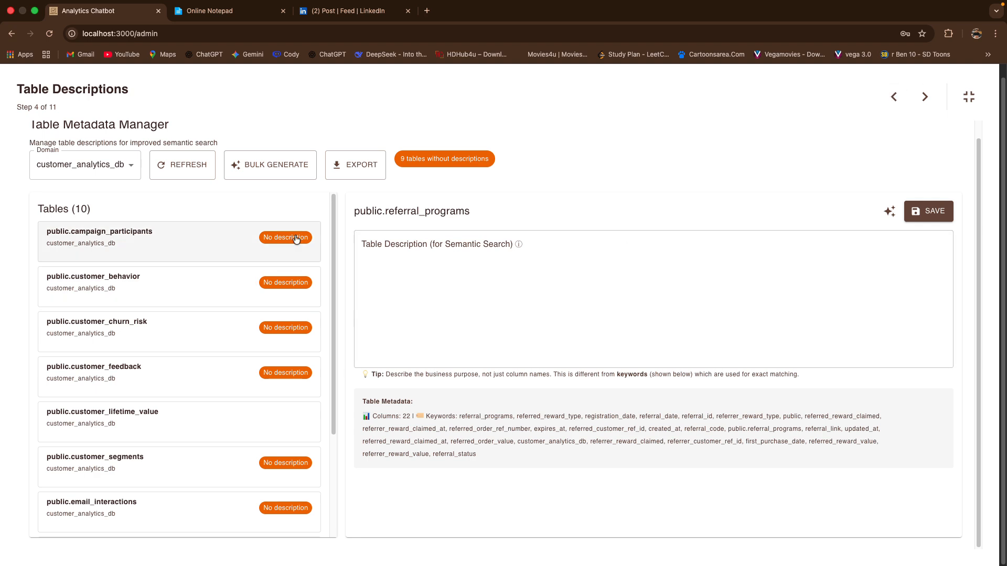
click(602, 251)
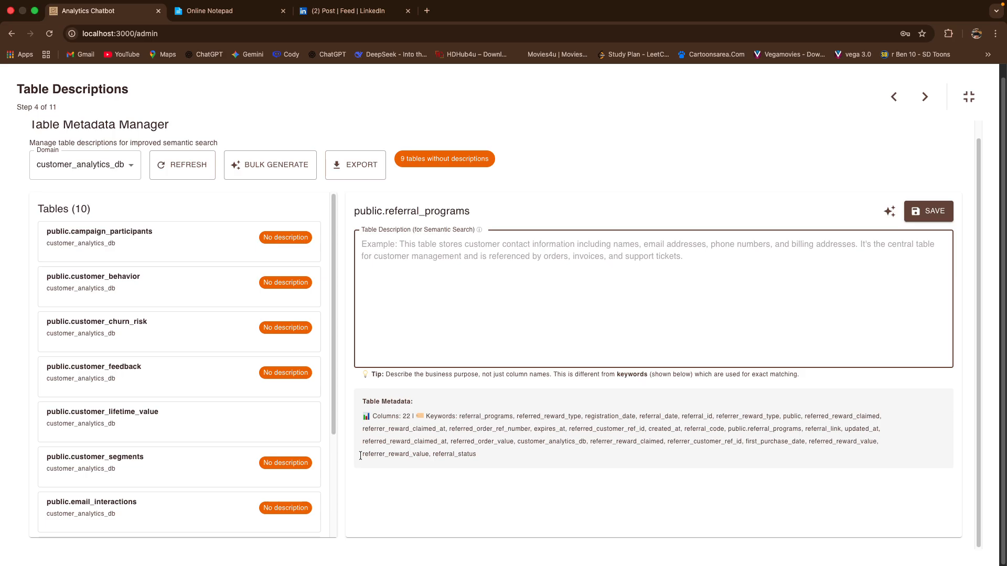
scroll(119, 368, up, 1)
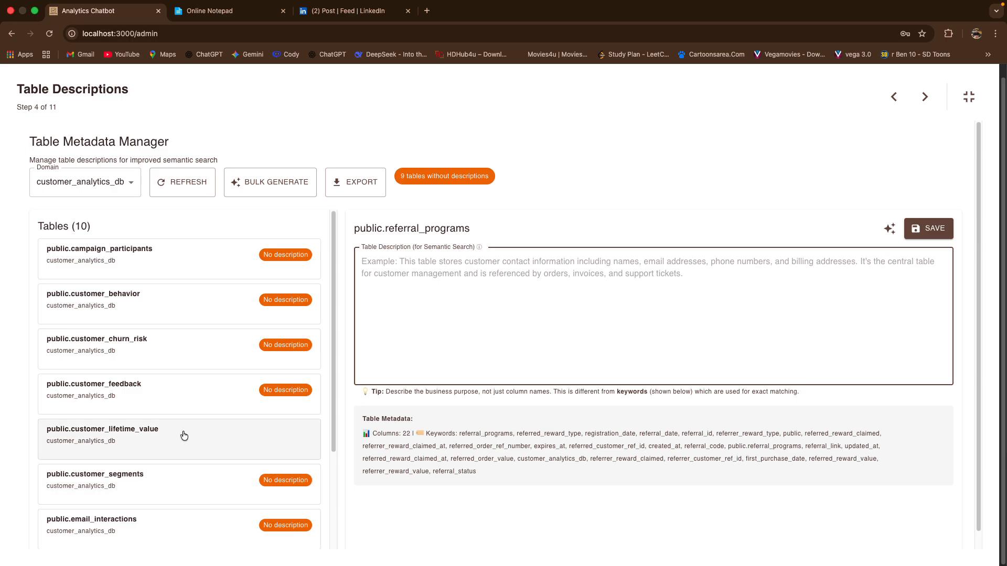
scroll(157, 353, down, 2)
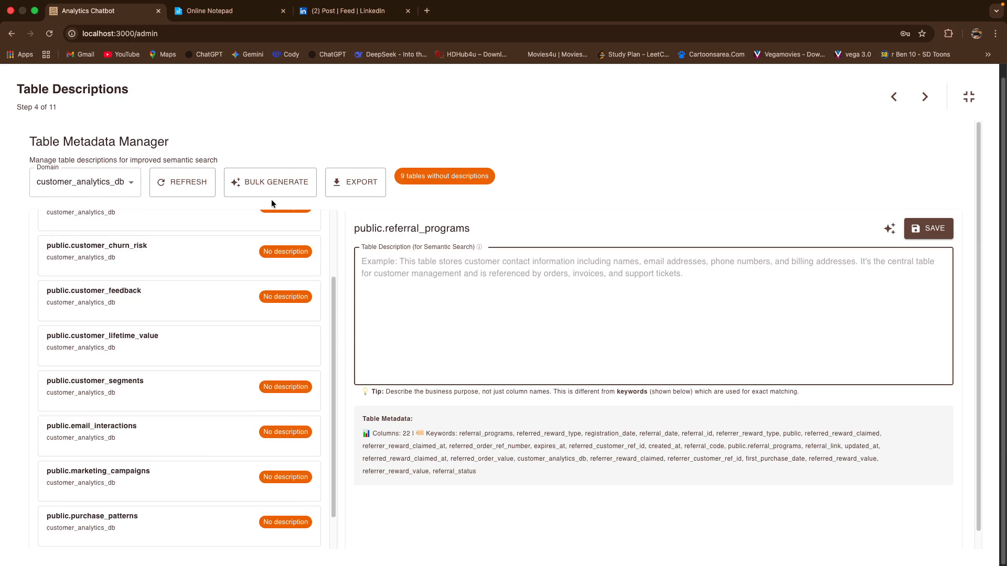
scroll(266, 310, up, 2)
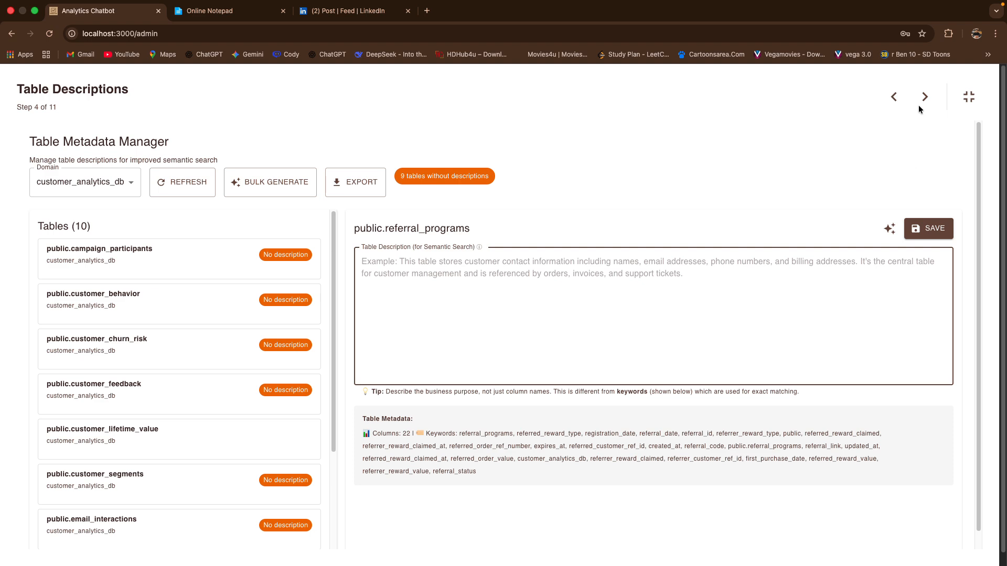
Go back to the Edit Schemas step and look through the generated schemas of all domains.
click(892, 104)
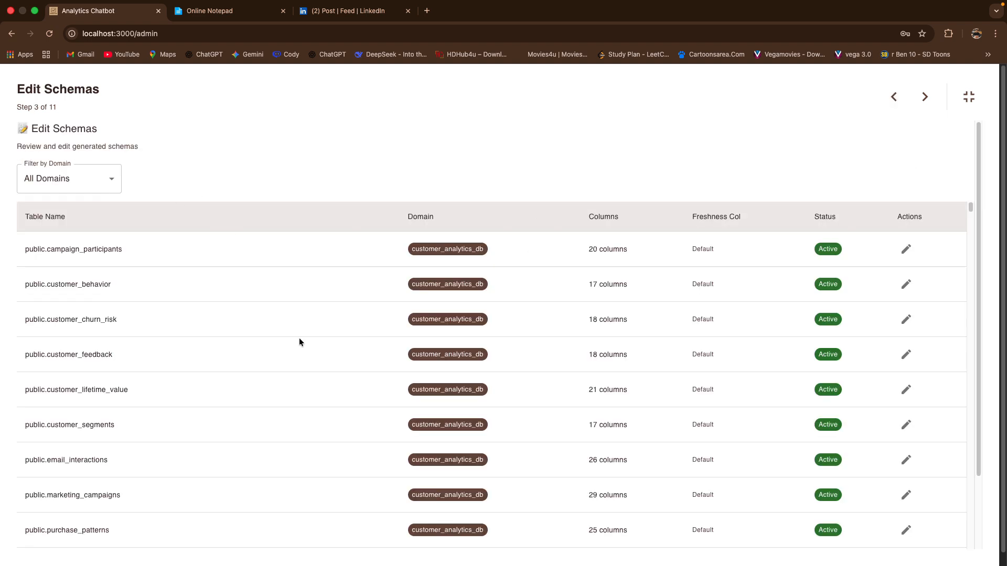
scroll(480, 269, down, 10)
scroll(479, 270, up, 10)
Go back to the Generate Schemas step and select the saved domain customer_analytics_db as the source.
click(894, 96)
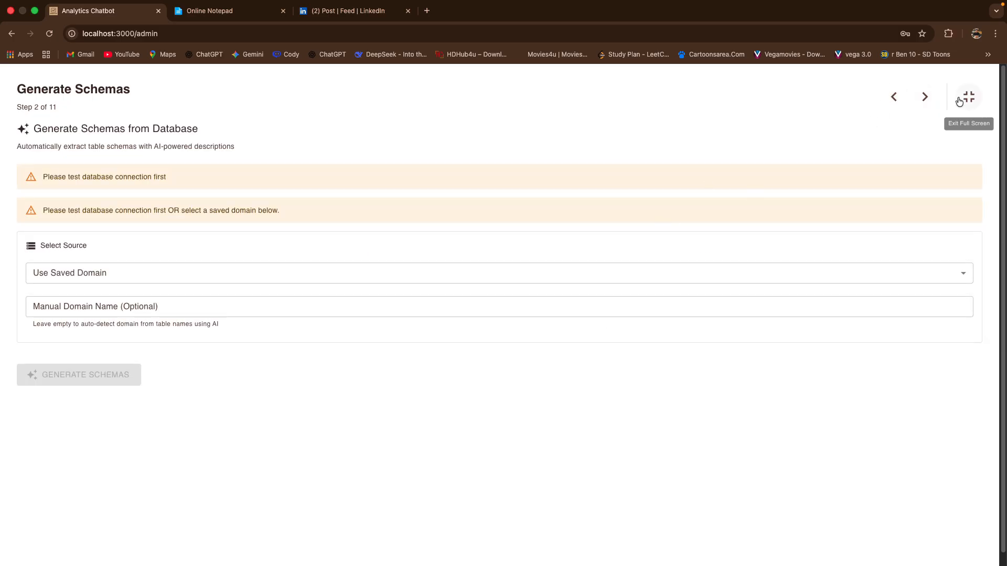
click(894, 96)
click(922, 98)
click(184, 271)
click(148, 317)
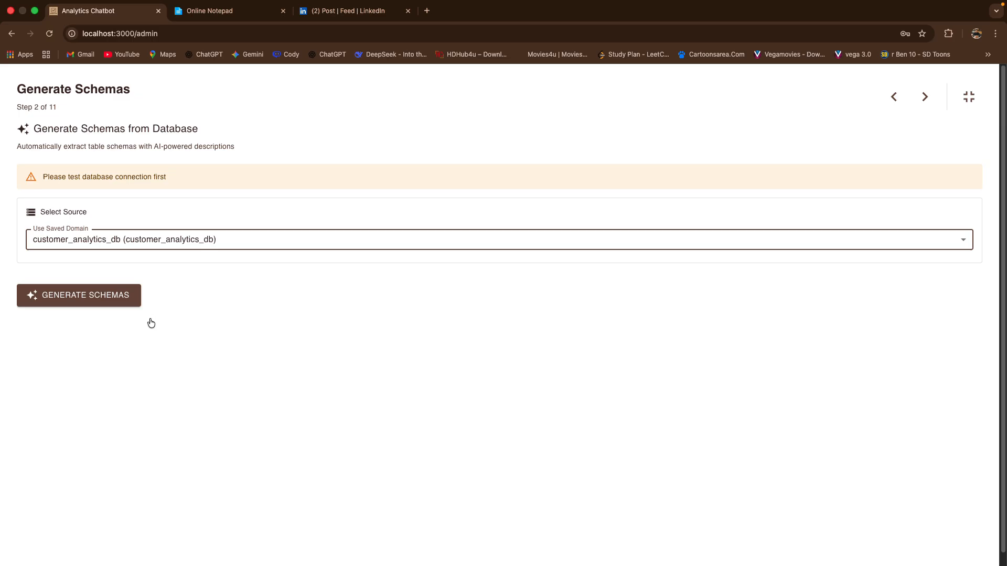
Return to the Edit Schemas step, filter the schemas by the ecommerce_db domain and review its tables.
click(917, 104)
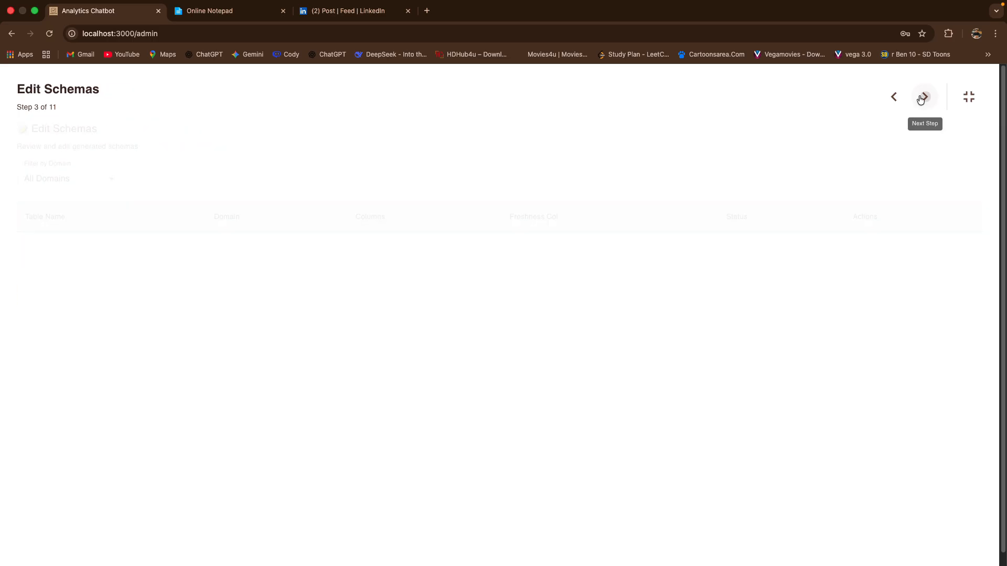
click(67, 186)
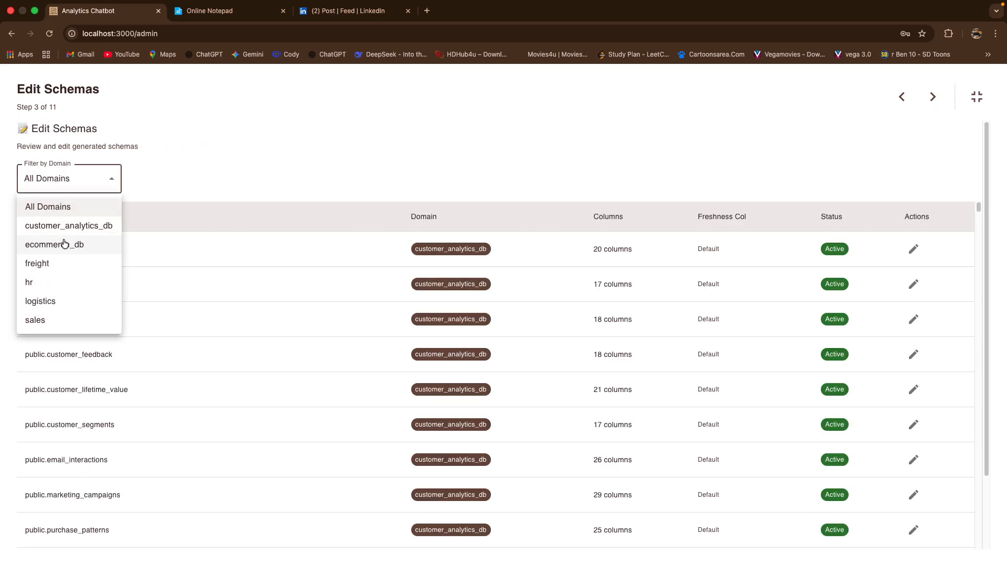
click(67, 243)
scroll(228, 332, down, 3)
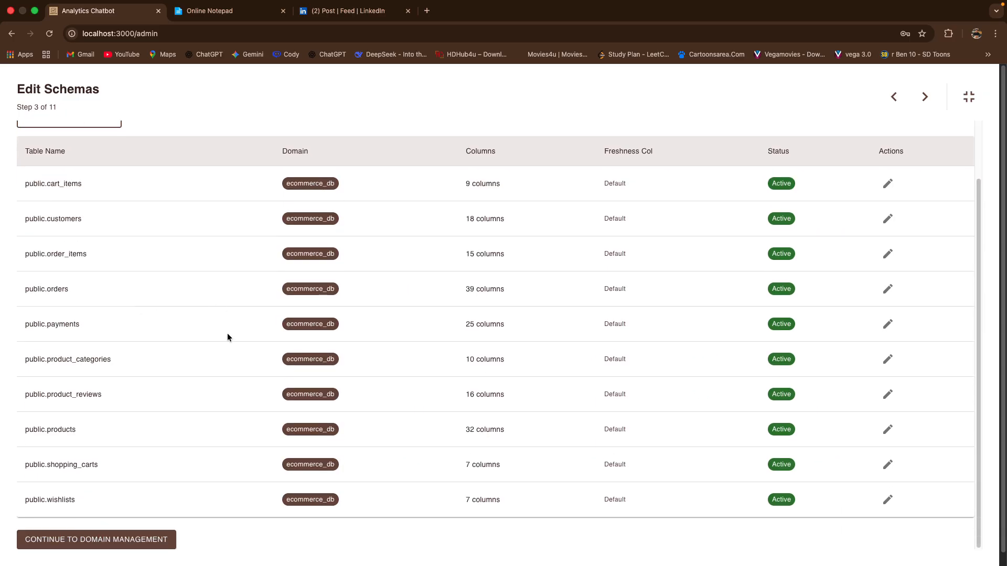
scroll(226, 332, up, 3)
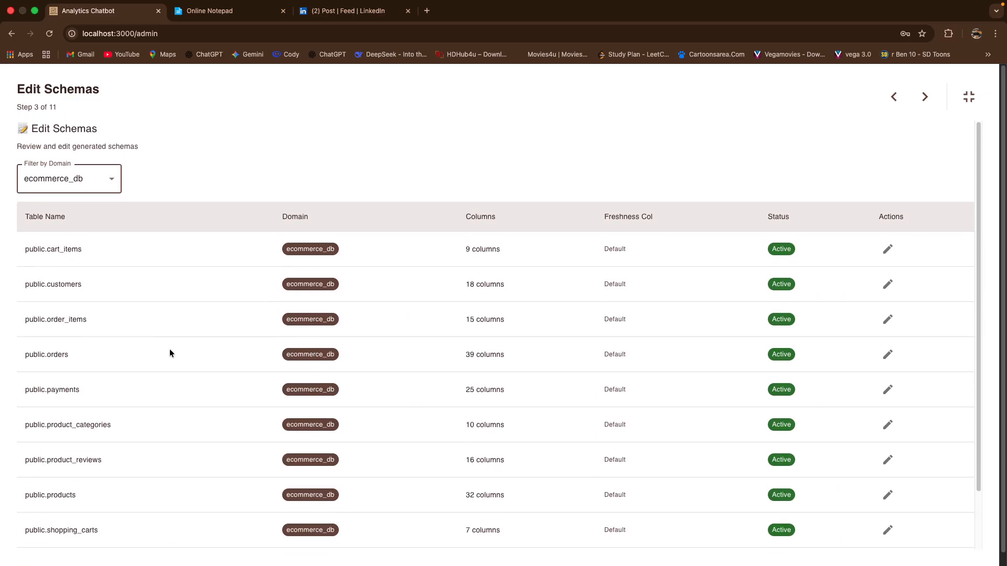
Open the public.cart_items schema for editing, review its settings and close it.
click(890, 249)
scroll(305, 306, down, 5)
scroll(367, 367, up, 5)
click(736, 537)
Exit full screen and choose ecommerce_db as the domain for the Fallback Tables in the MCP Configuration.
click(965, 94)
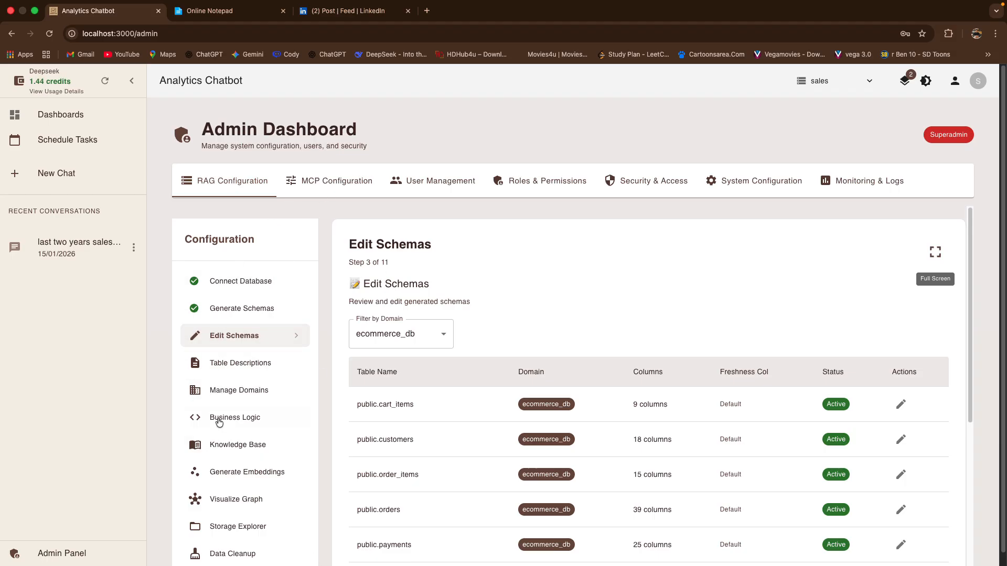
click(302, 179)
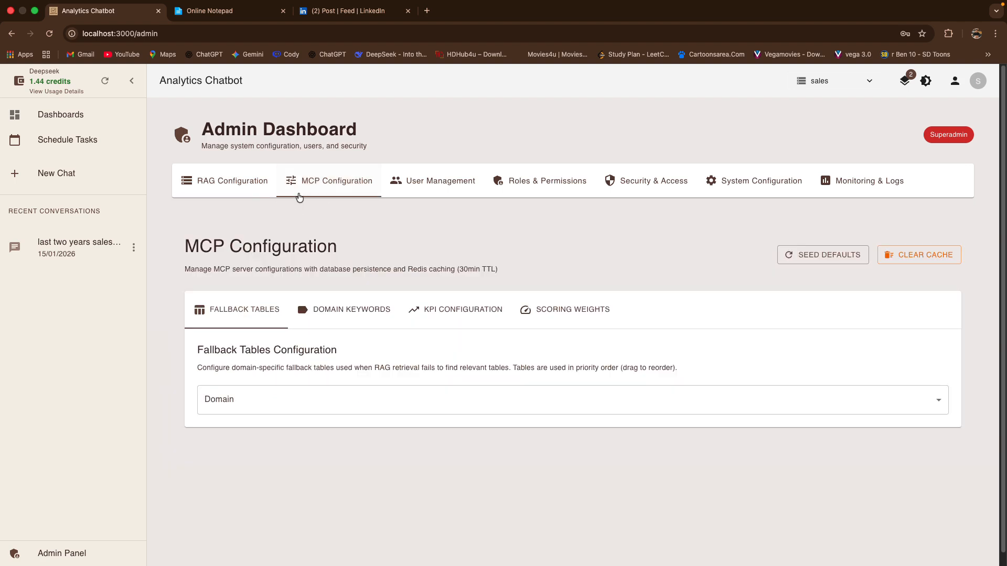
click(282, 398)
click(307, 443)
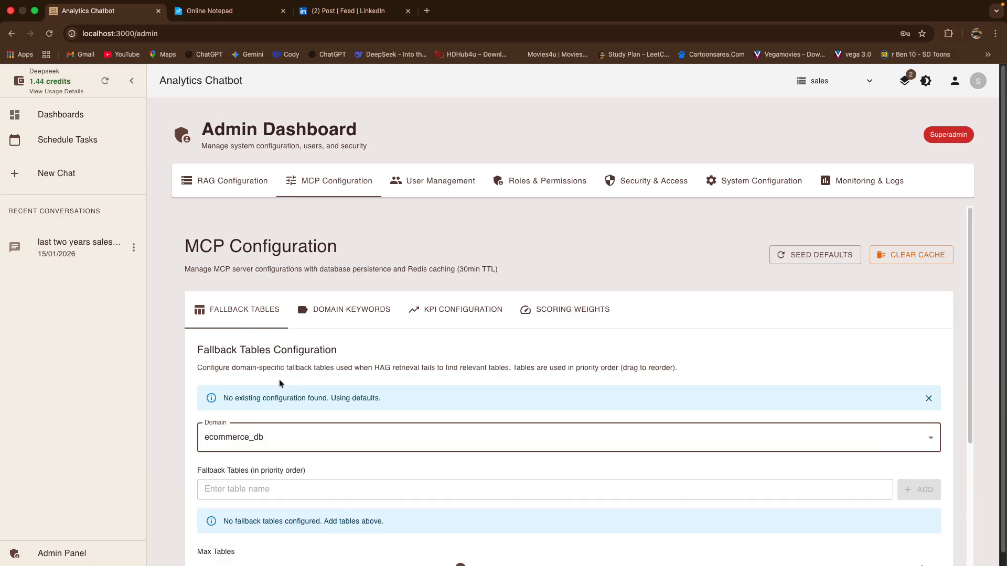
scroll(278, 382, down, 3)
scroll(278, 383, up, 3)
Choose ecommerce_db as the domain in the MCP Domain Keywords configuration and review its keyword options.
click(343, 310)
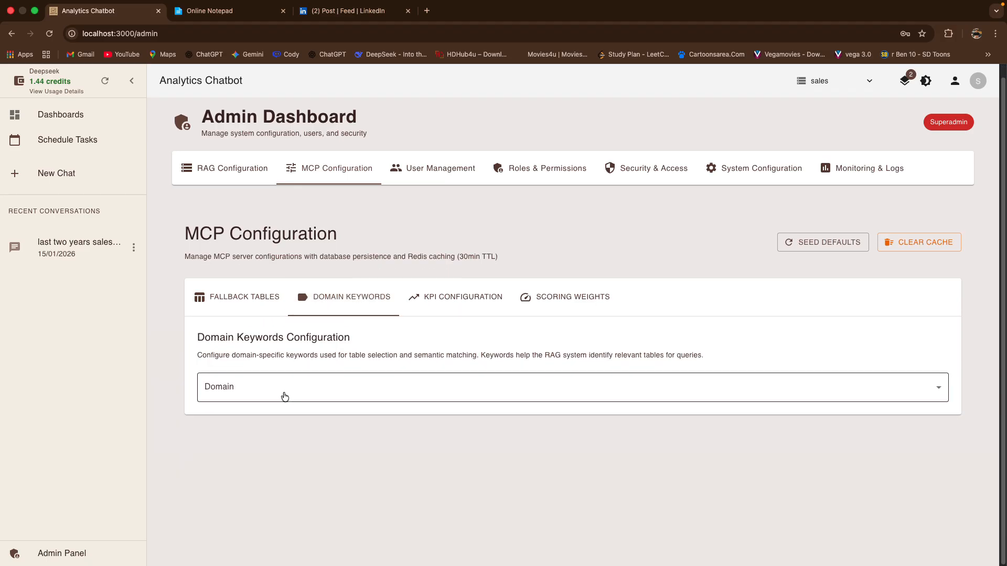
click(284, 391)
click(278, 440)
scroll(277, 348, down, 3)
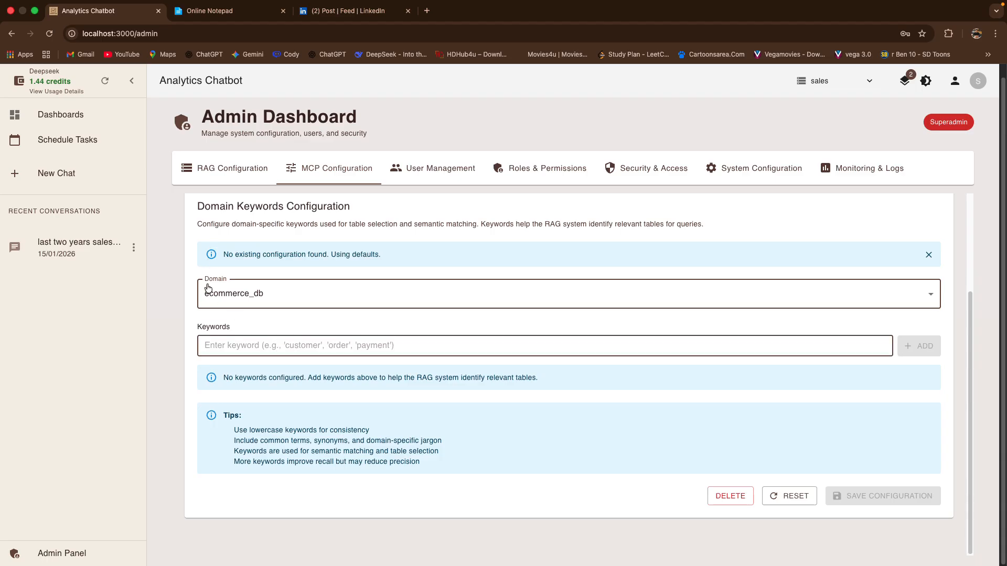
click(280, 295)
click(280, 297)
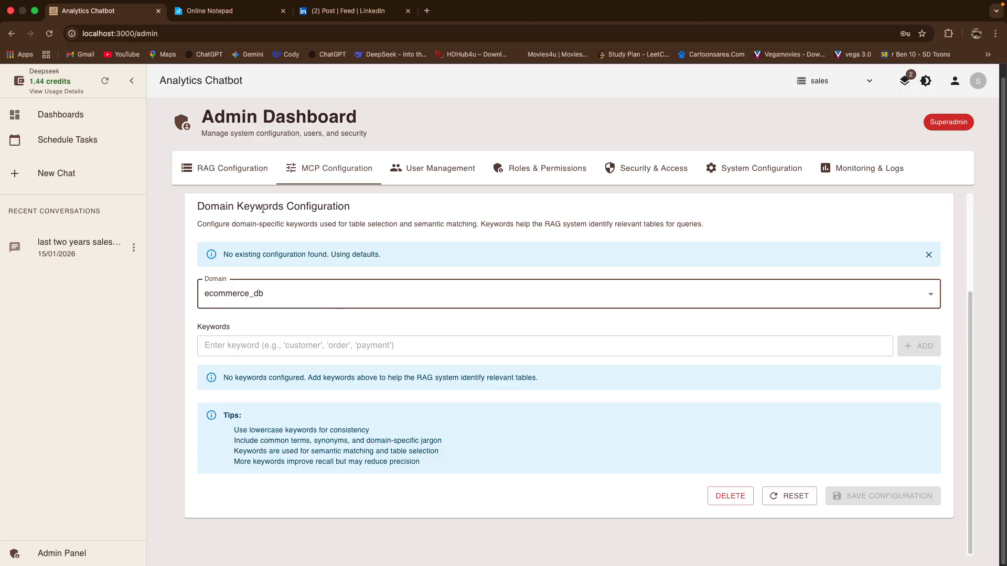
scroll(336, 283, up, 2)
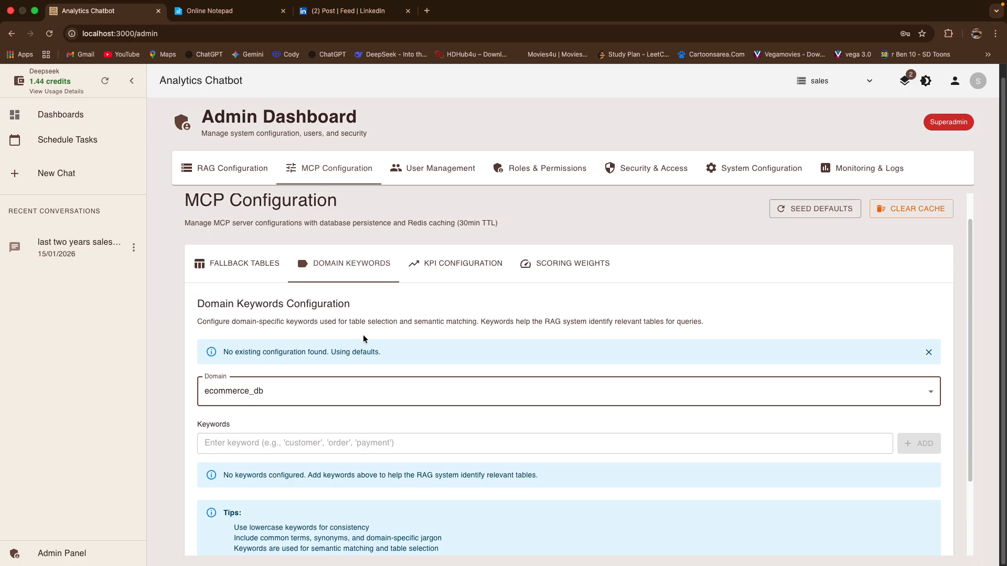
Review the KPI Configuration, expanding the Domain Weights, Column Importance and Relationship Depth sections.
click(449, 264)
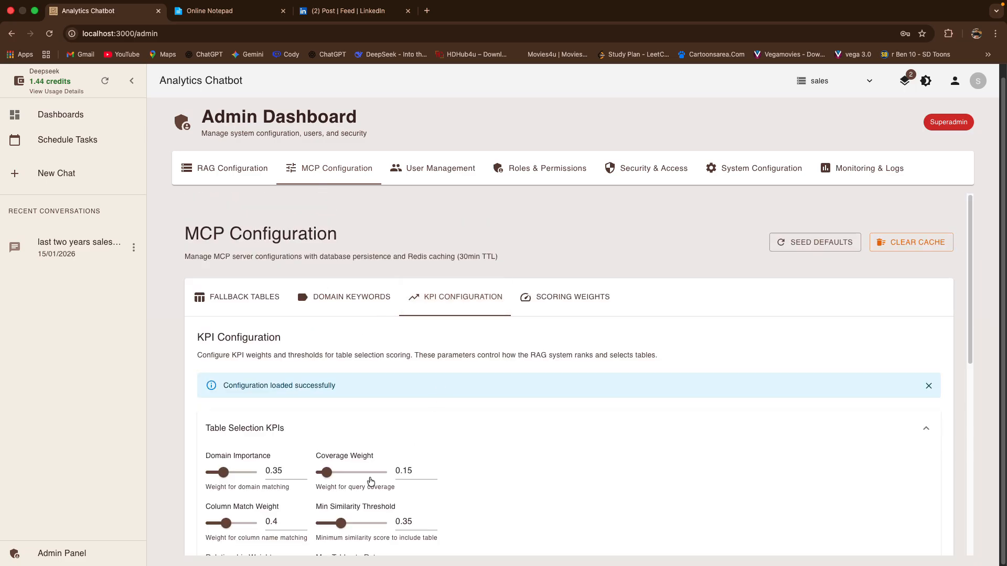
scroll(370, 481, down, 3)
scroll(370, 482, down, 4)
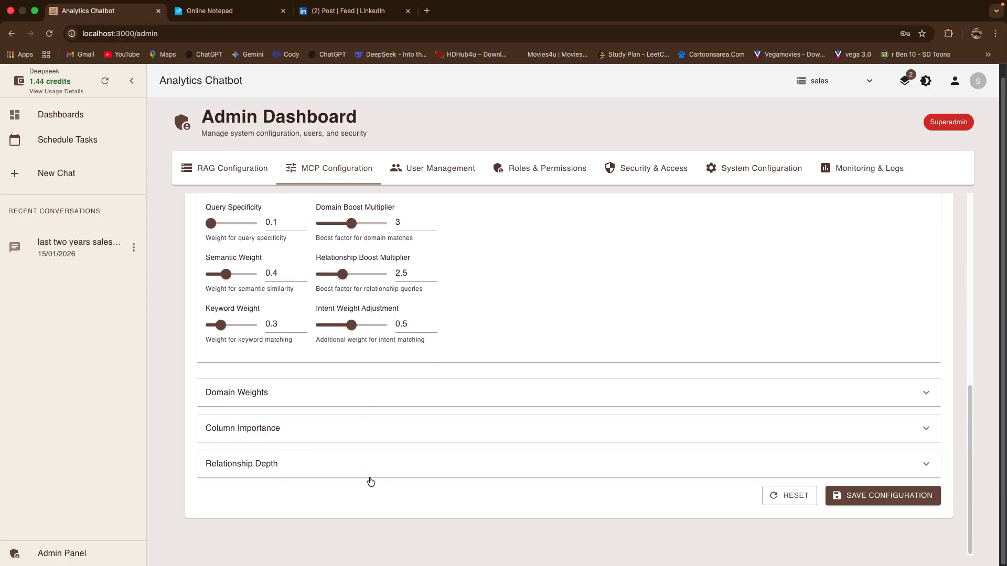
click(346, 403)
click(341, 435)
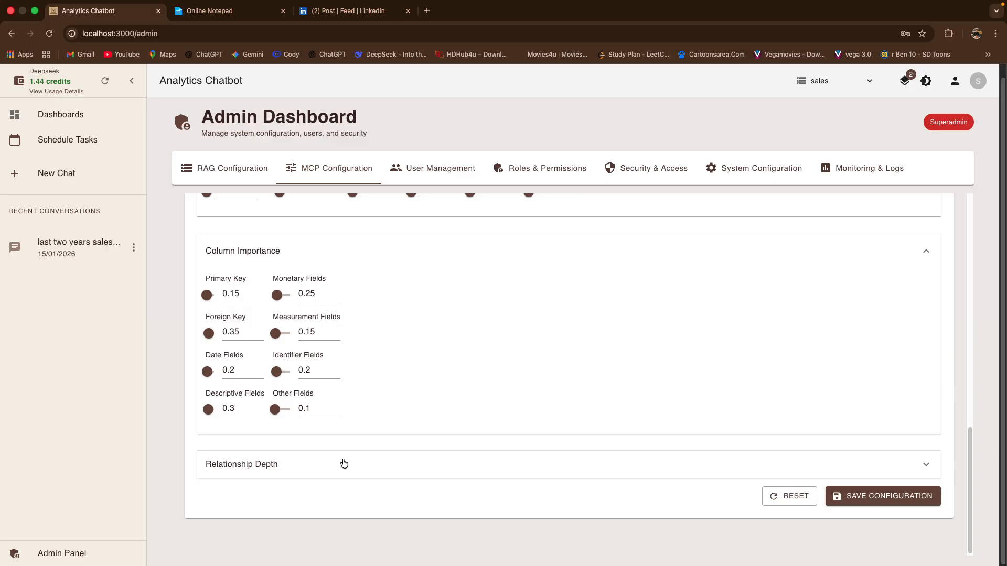
click(341, 466)
scroll(317, 359, up, 15)
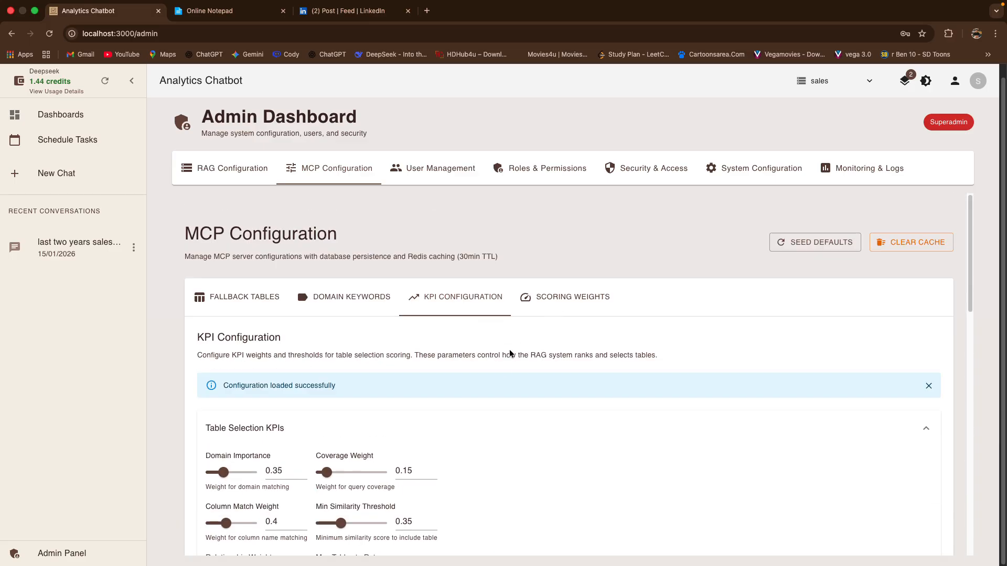
Review the Scoring Weights Configuration and its weights and boost multipliers.
click(539, 297)
scroll(424, 454, down, 6)
scroll(439, 443, up, 6)
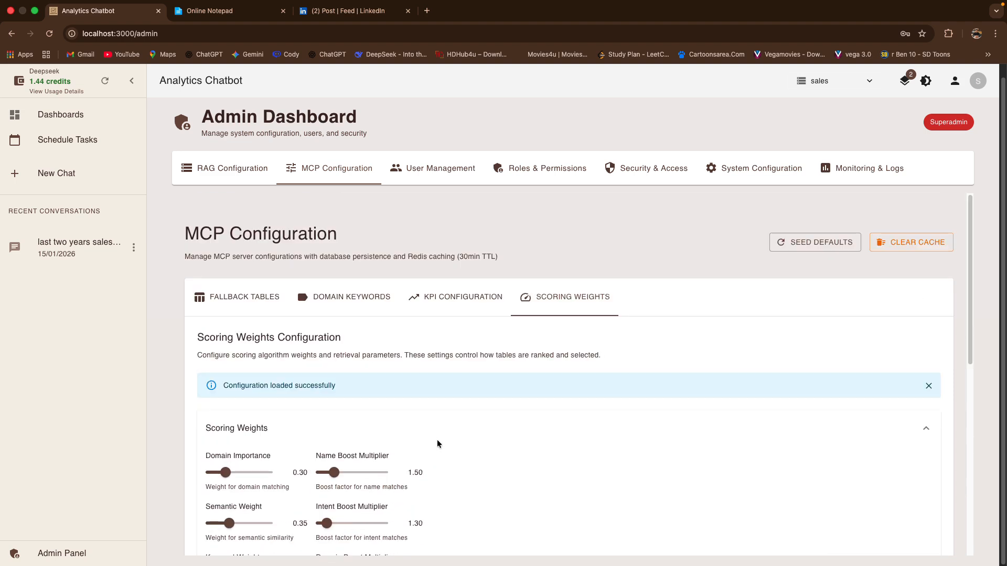
Review the User Management, Roles & Permissions and Security & Access sections of the Admin Dashboard.
click(427, 173)
click(549, 173)
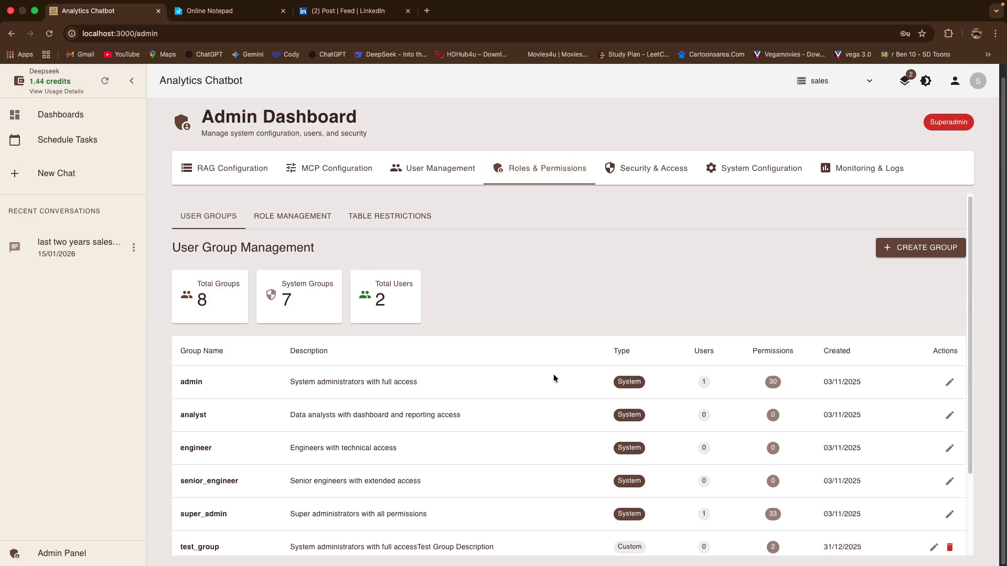
scroll(552, 373, down, 3)
click(631, 177)
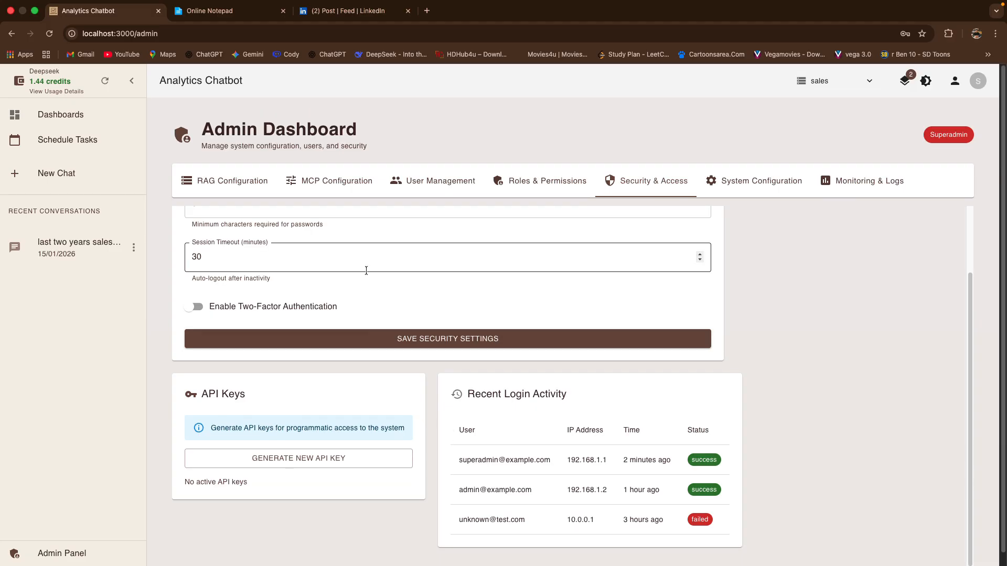
scroll(380, 331, up, 2)
scroll(380, 336, down, 3)
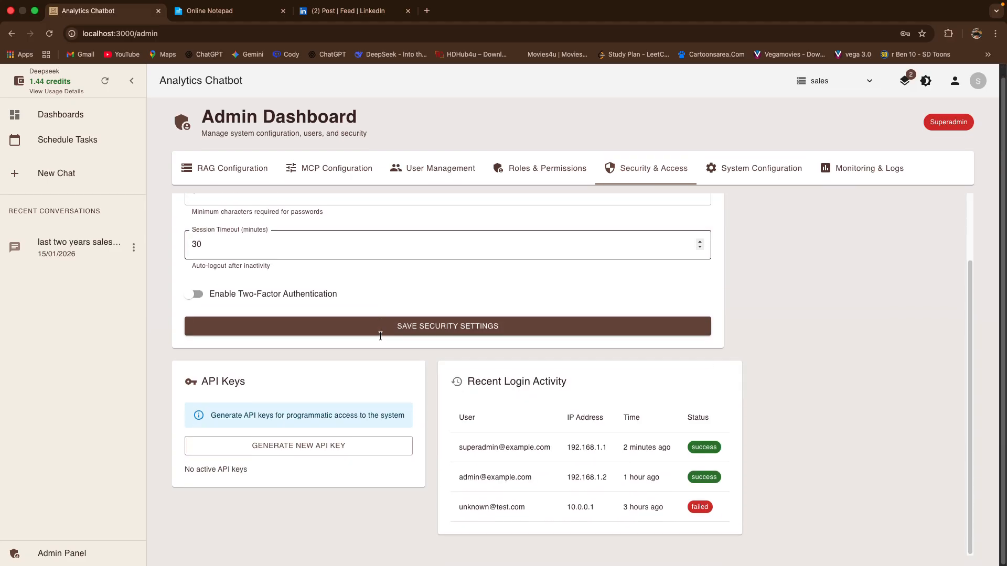
Review the System Configuration section, including the cache overview and the details of each cache.
click(726, 174)
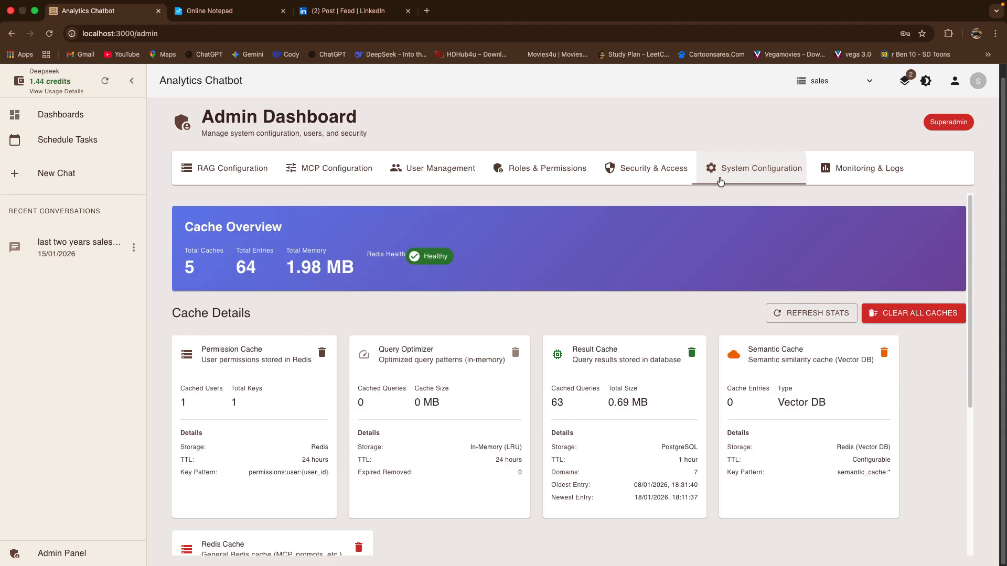
scroll(429, 410, down, 7)
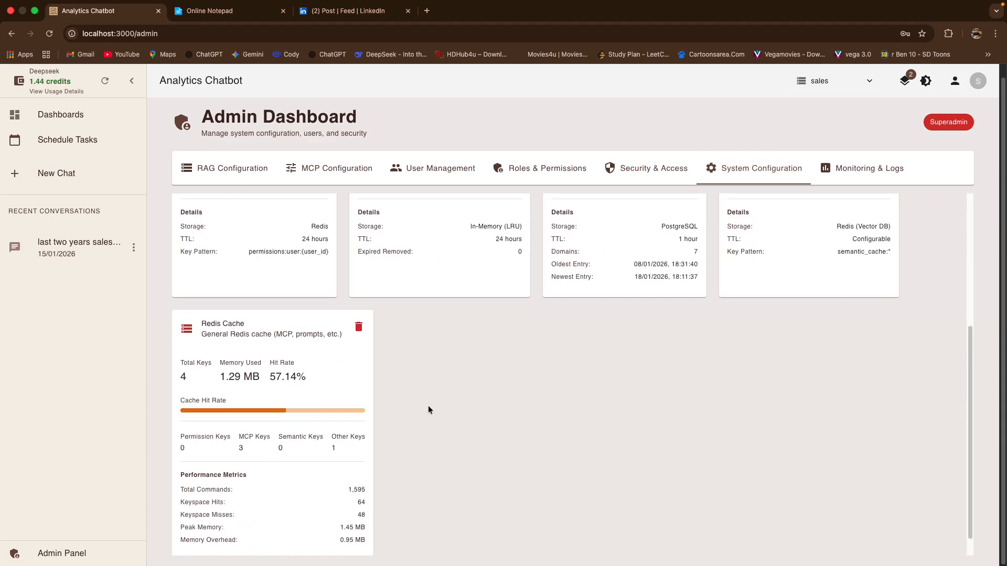
scroll(428, 409, up, 7)
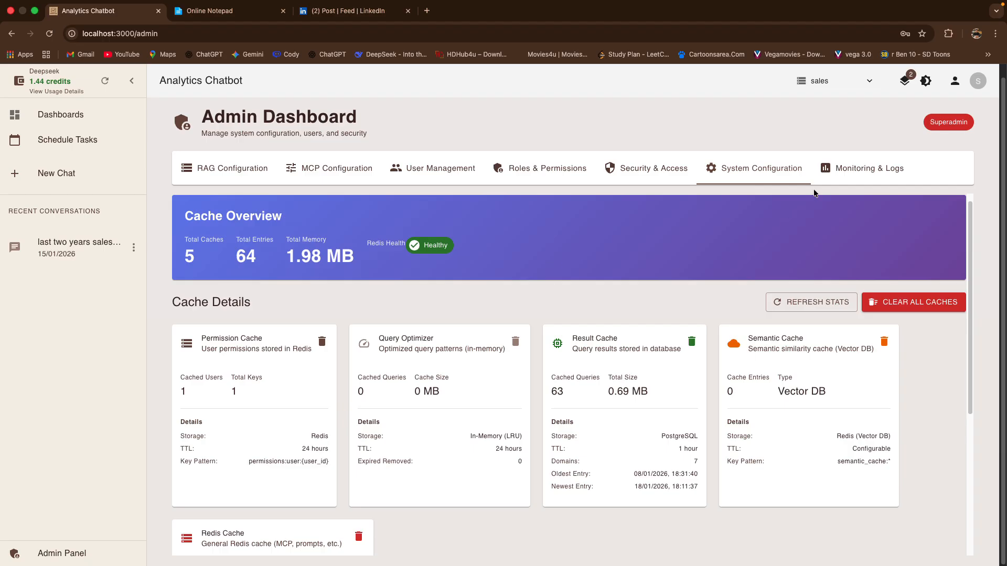
Review the Monitoring & Logs section, including system health, API usage and the live server logs.
click(830, 171)
scroll(486, 463, down, 10)
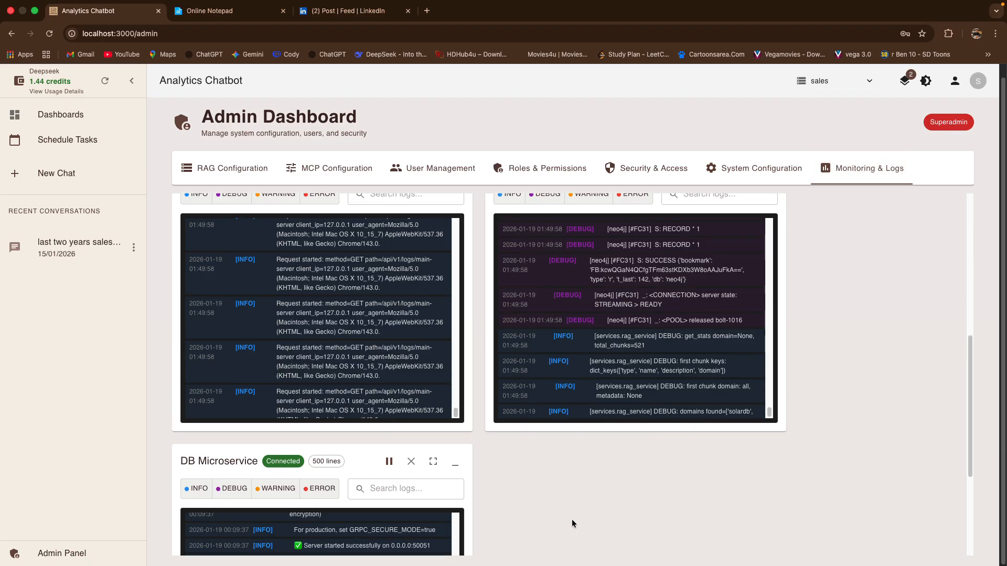
scroll(572, 524, down, 5)
scroll(552, 455, up, 7)
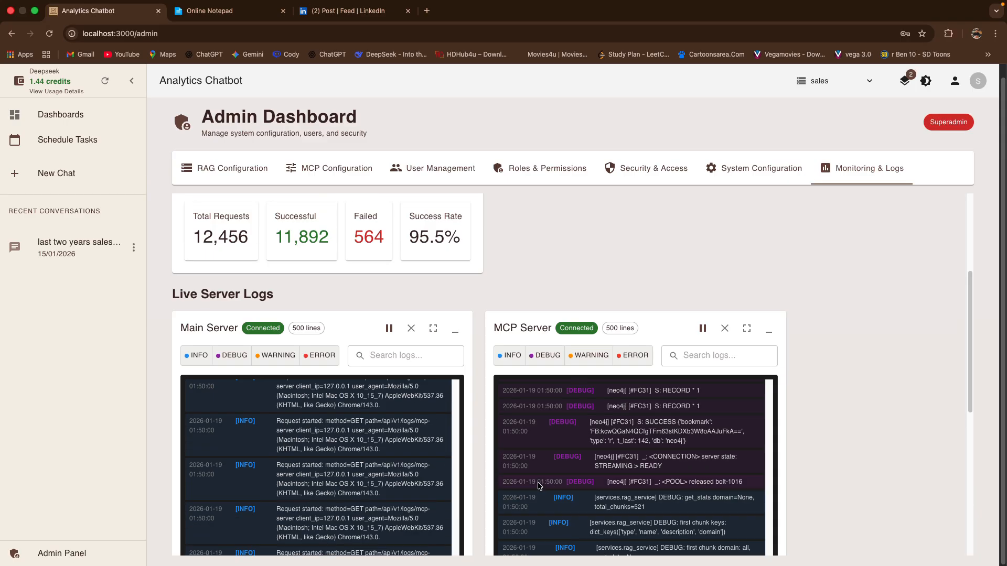
scroll(515, 315, up, 5)
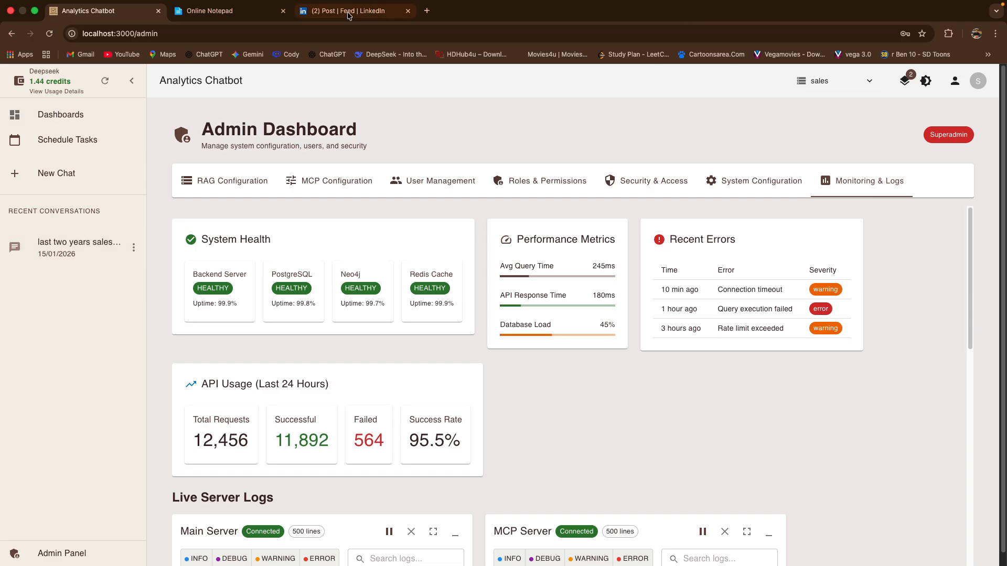
Switch to Online Notepad and highlight the feature notes on RAG config enhancements and "multi domain query".
click(215, 15)
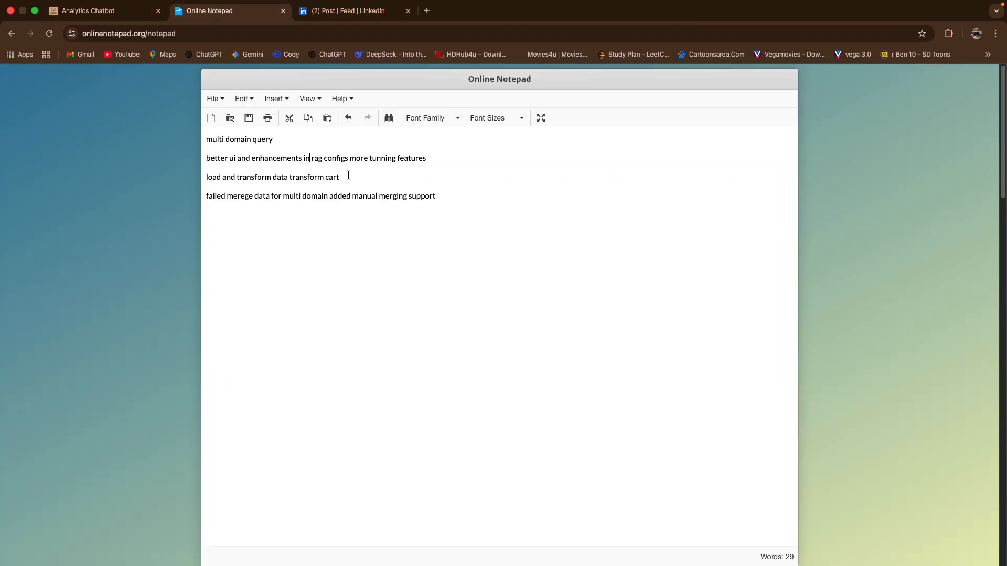
drag(427, 158, 200, 160)
click(307, 139)
drag(293, 140, 120, 141)
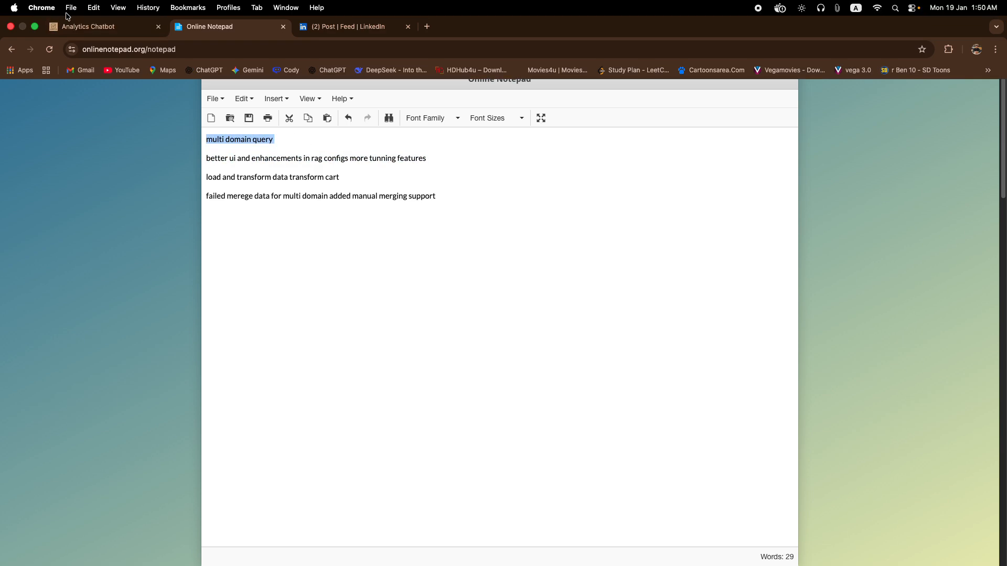
Return to Analytics Chatbot's dashboards and replace the sales data source with customer_analytics_db and ecommerce_db.
click(76, 25)
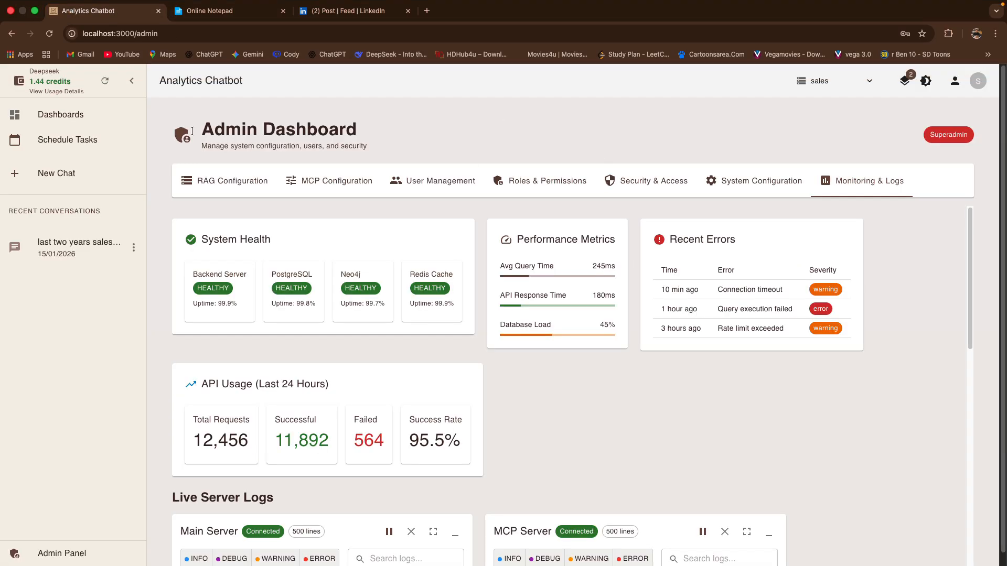
click(70, 111)
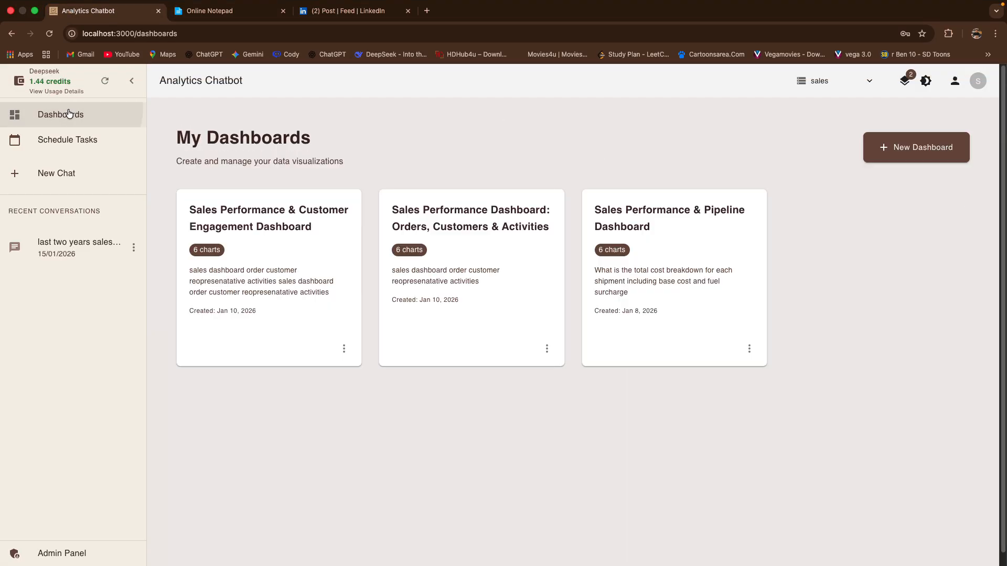
click(839, 84)
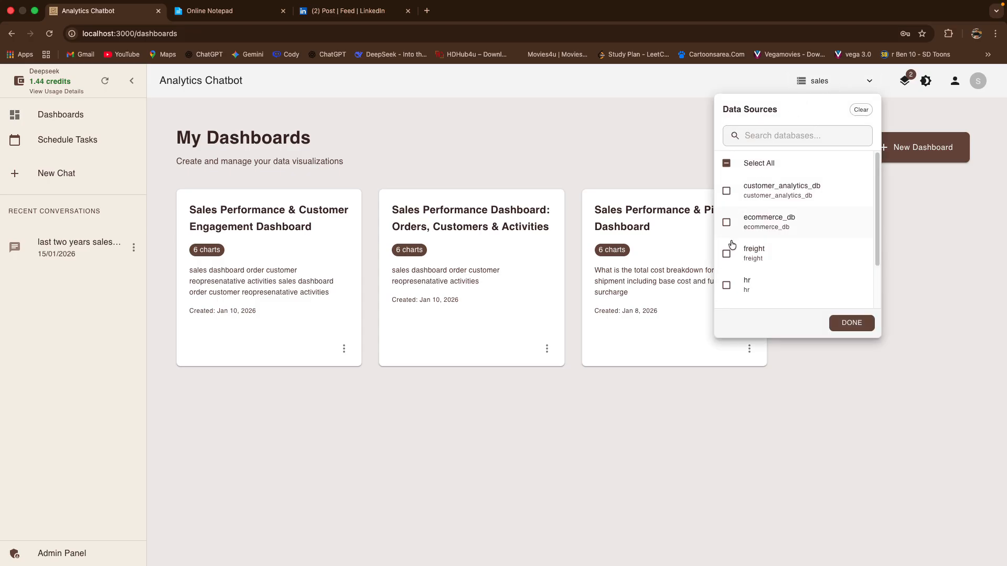
scroll(744, 271, down, 2)
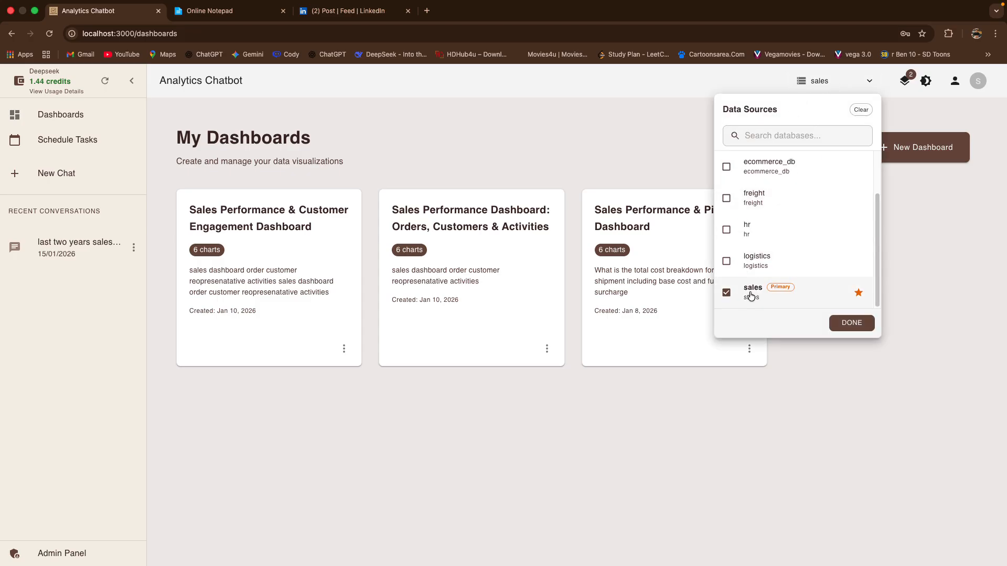
click(727, 292)
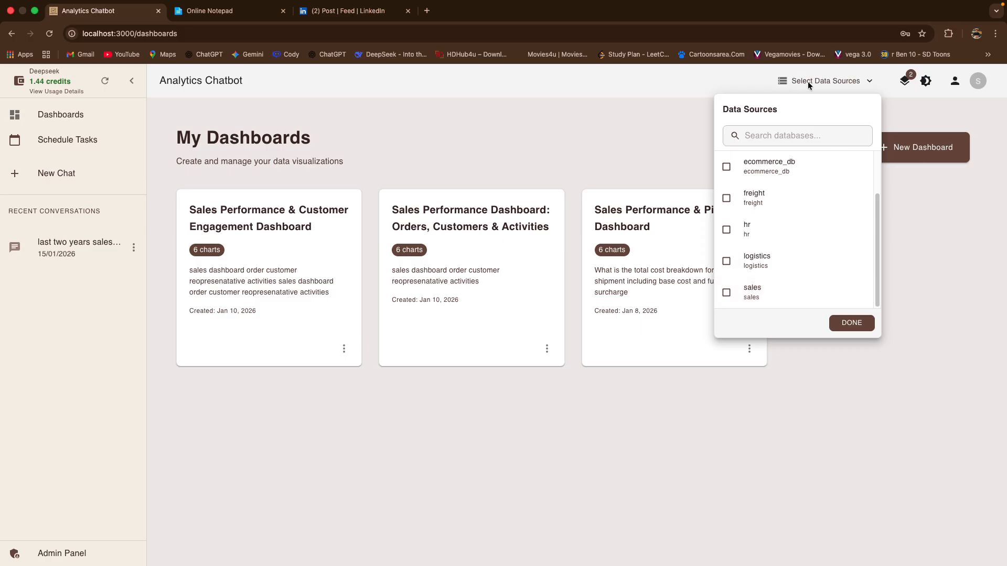
scroll(753, 236, up, 2)
click(726, 191)
click(726, 225)
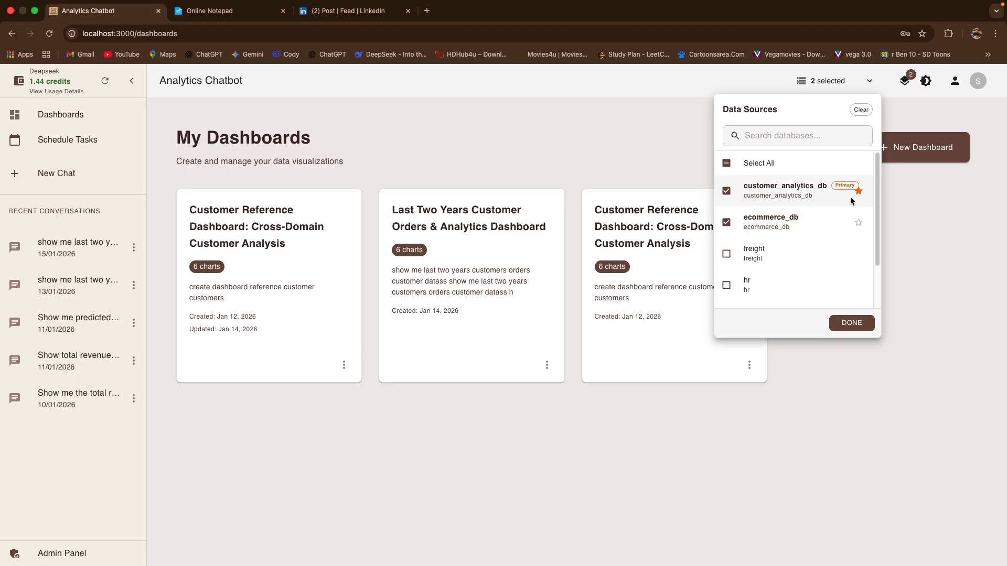
click(852, 323)
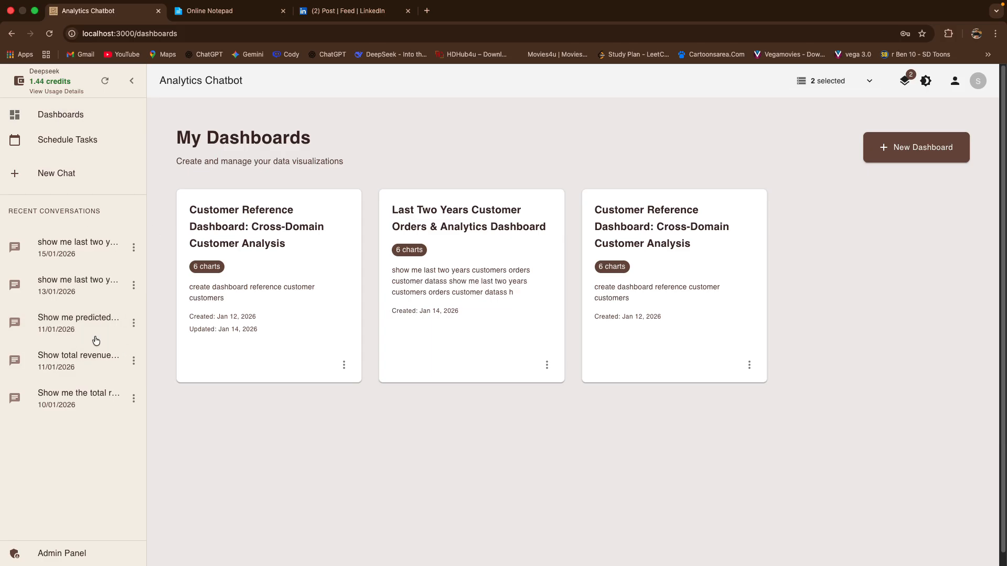
Open the first Customer Reference Dashboard: Cross-Domain Customer Analysis and examine its domain labels and Customer Segments vs Order Performance chart.
click(281, 279)
scroll(497, 222, down, 2)
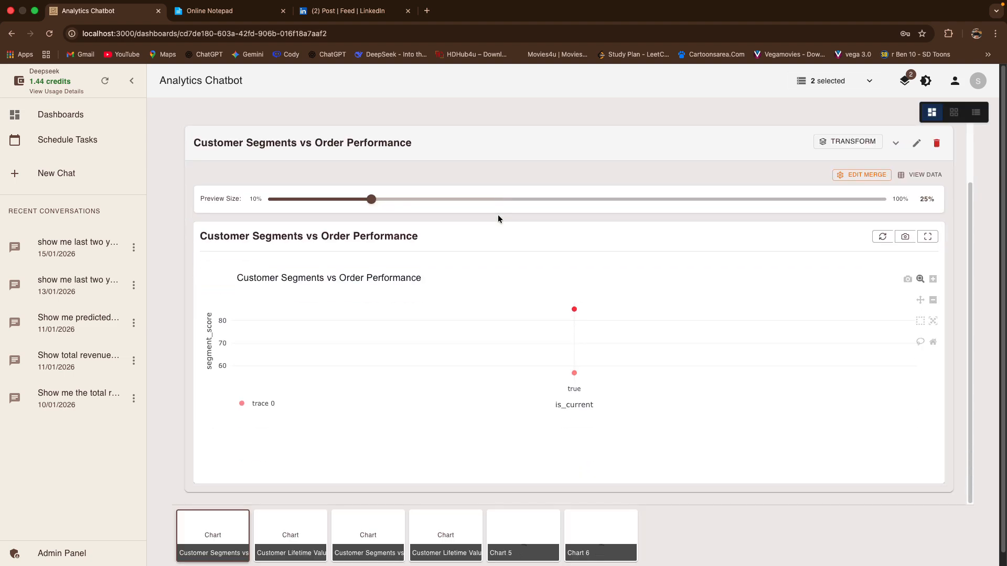
scroll(499, 219, up, 2)
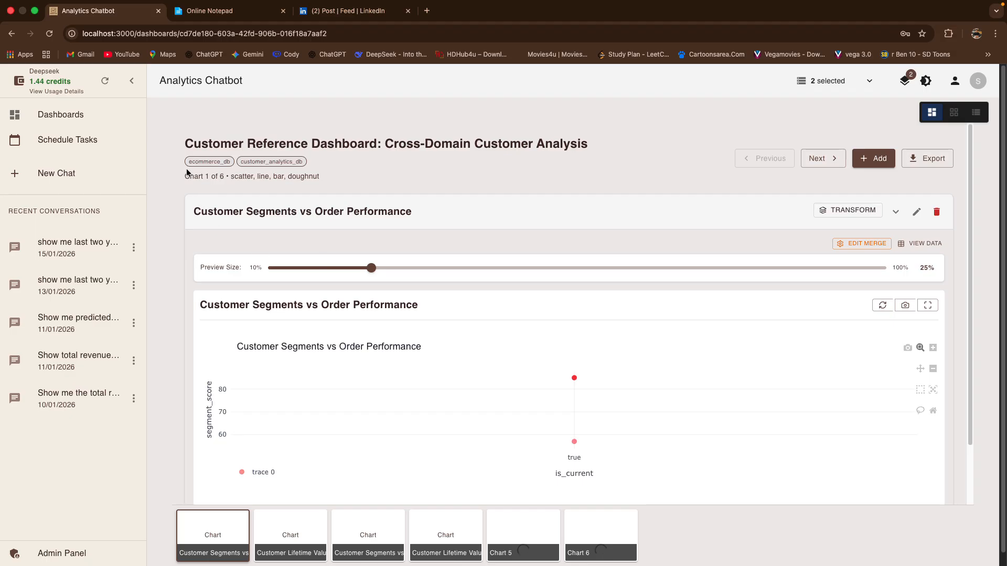
drag(187, 167, 298, 159)
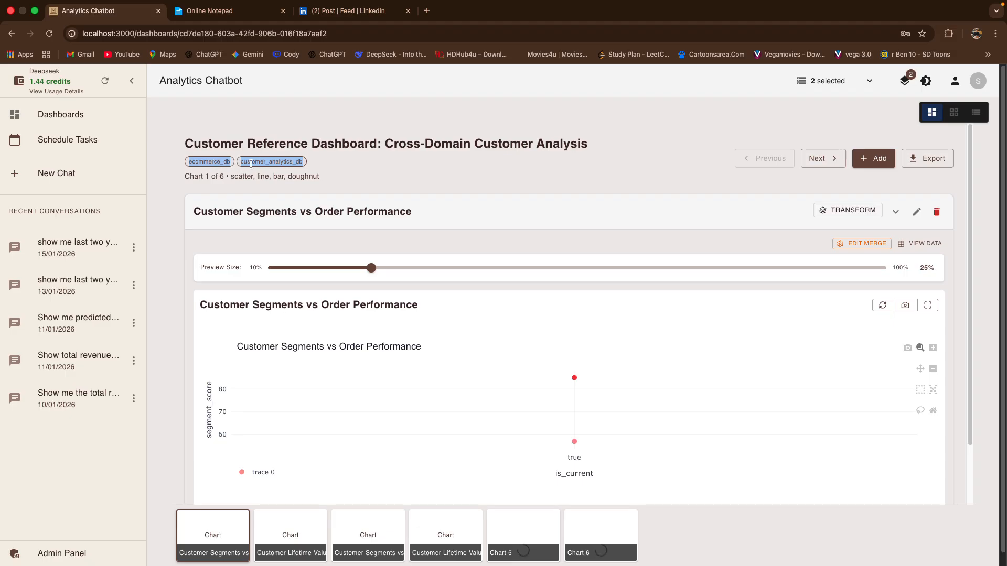
scroll(395, 406, down, 3)
scroll(491, 397, up, 4)
scroll(491, 397, down, 4)
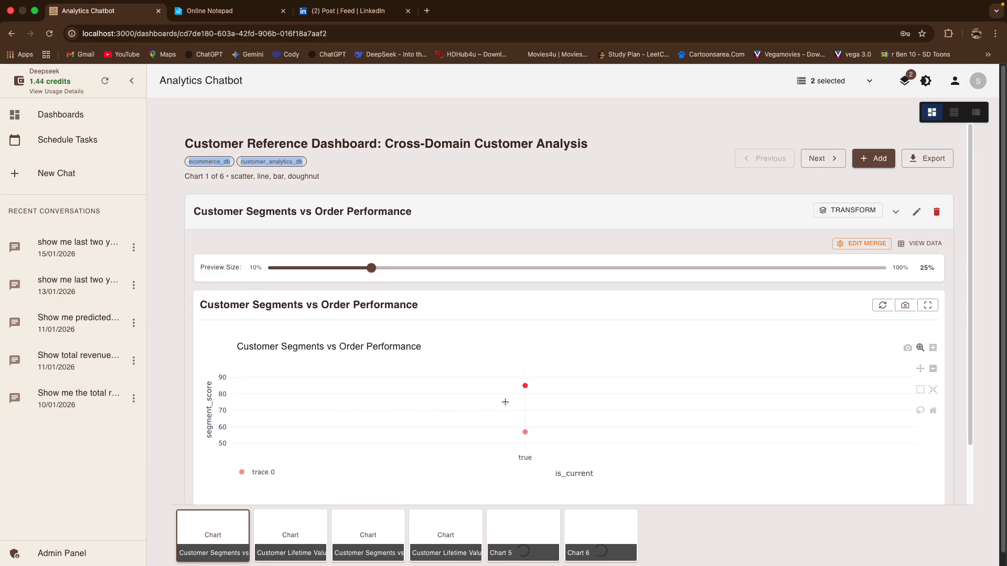
mouse_move(528, 379)
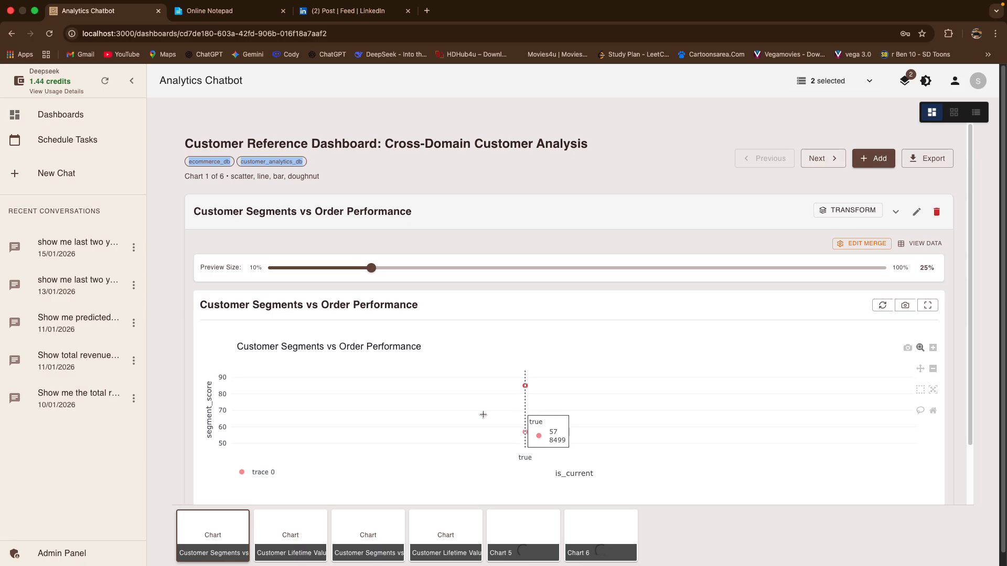
scroll(170, 368, down, 1)
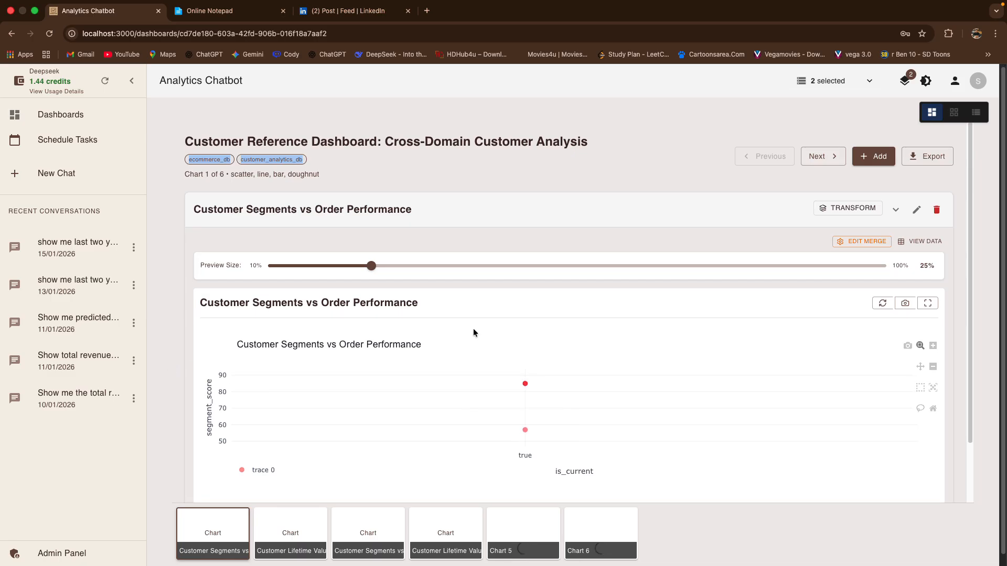
View the data behind the Customer Segments vs Order Performance chart, examining the customer_analytics_db and ecommerce_db tables.
click(904, 244)
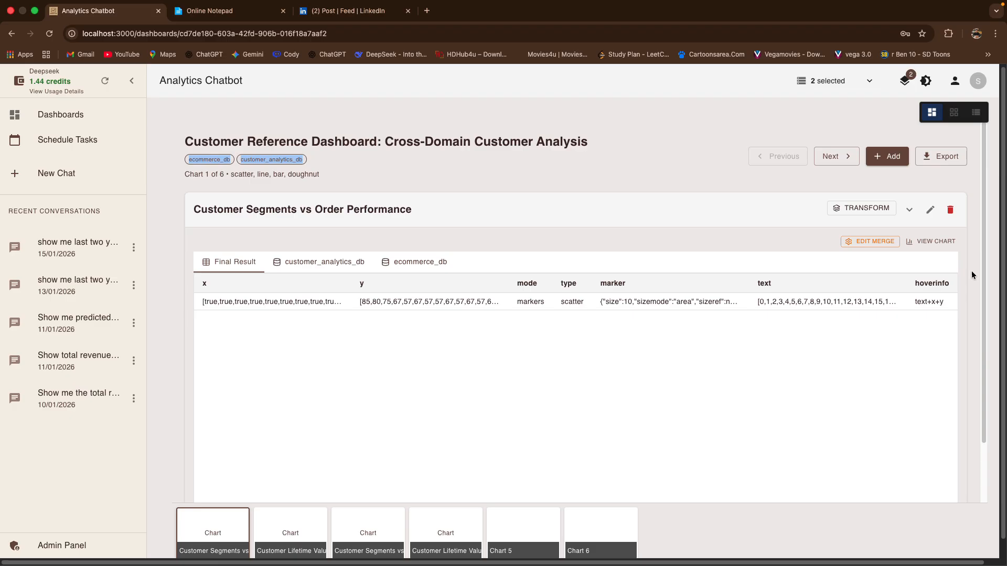
click(306, 266)
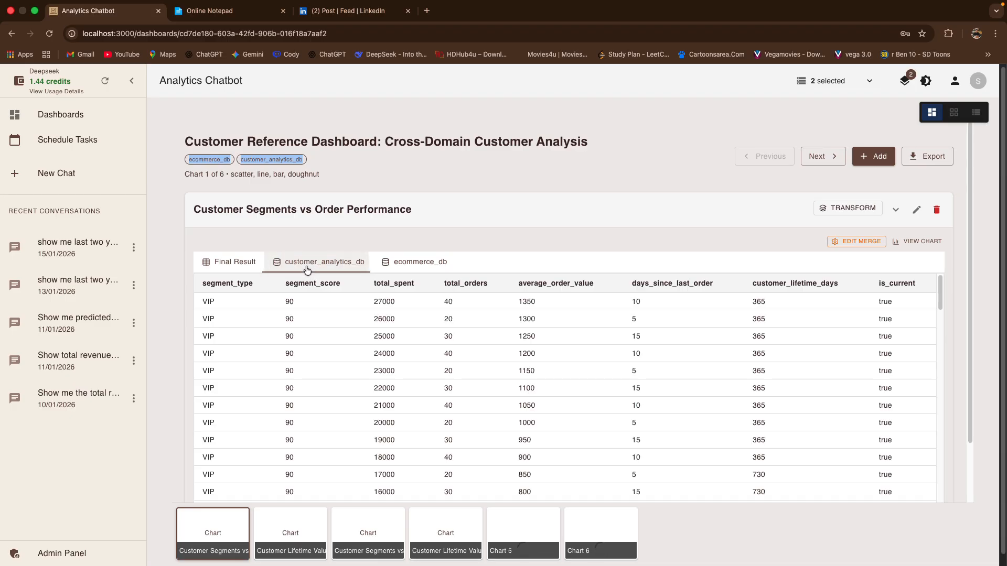
click(425, 262)
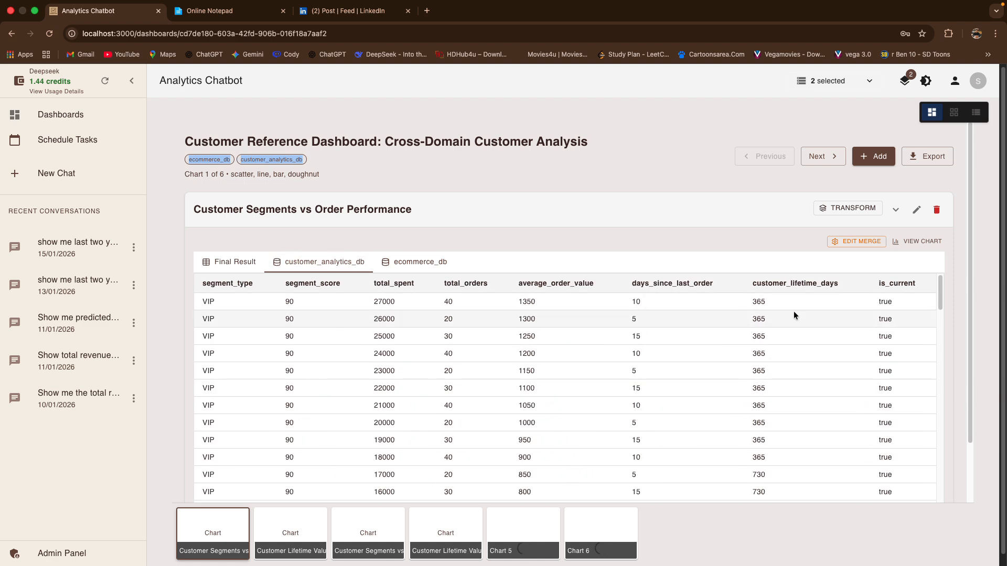
click(433, 263)
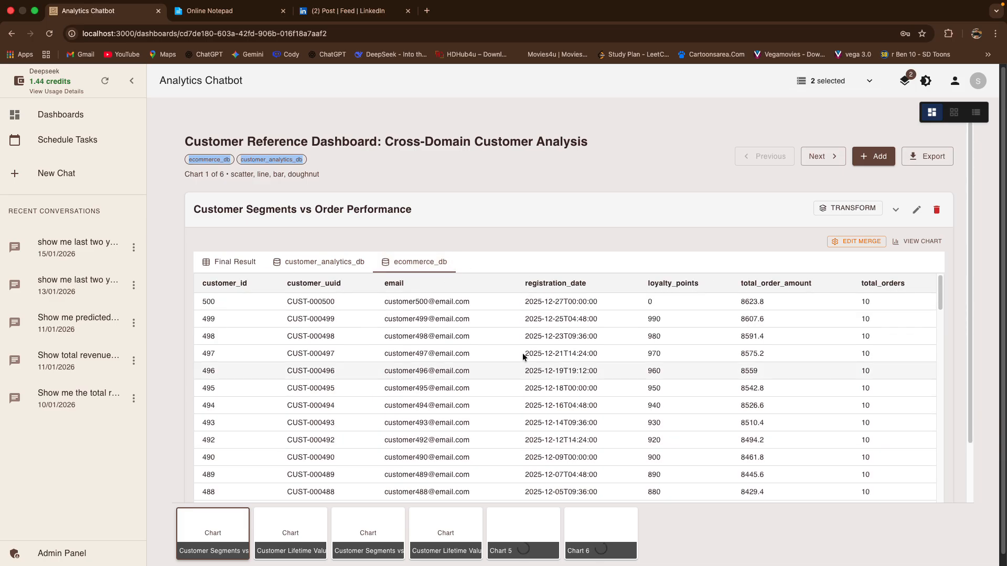
scroll(444, 366, down, 4)
scroll(444, 365, down, 15)
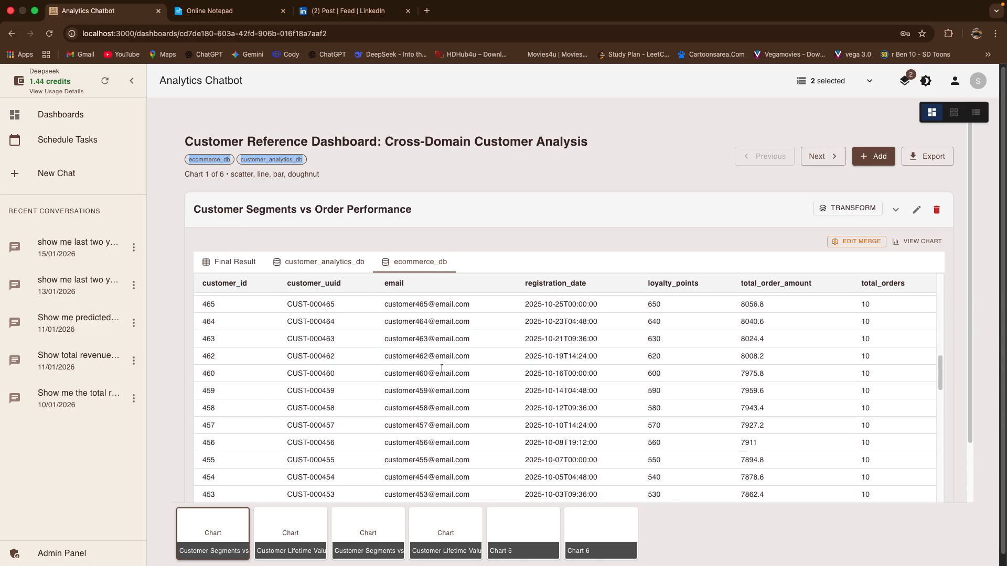
Open the merge logic of the Customer Segments vs Order Performance chart and run a test of its existing operations.
click(856, 242)
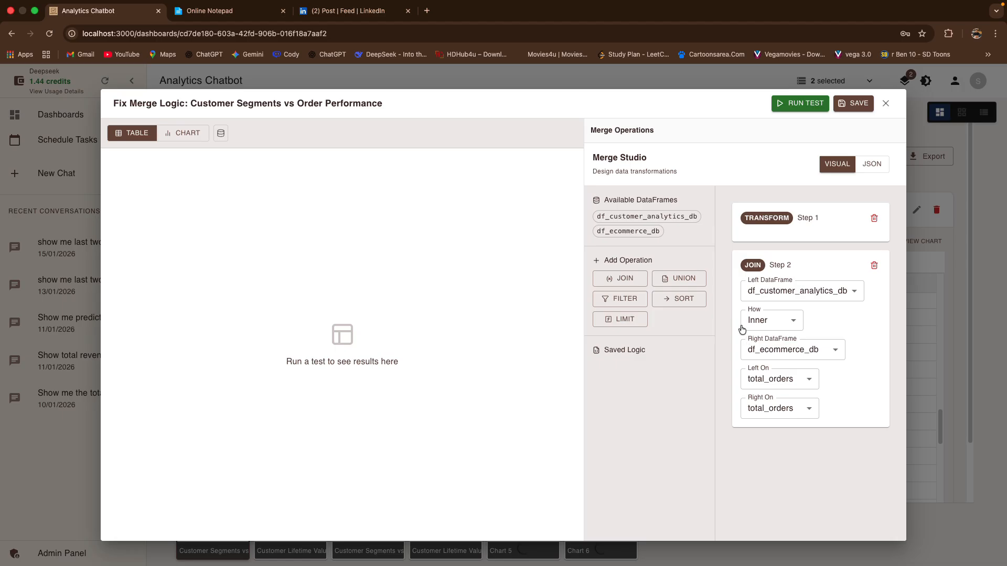
click(772, 290)
click(771, 290)
click(798, 108)
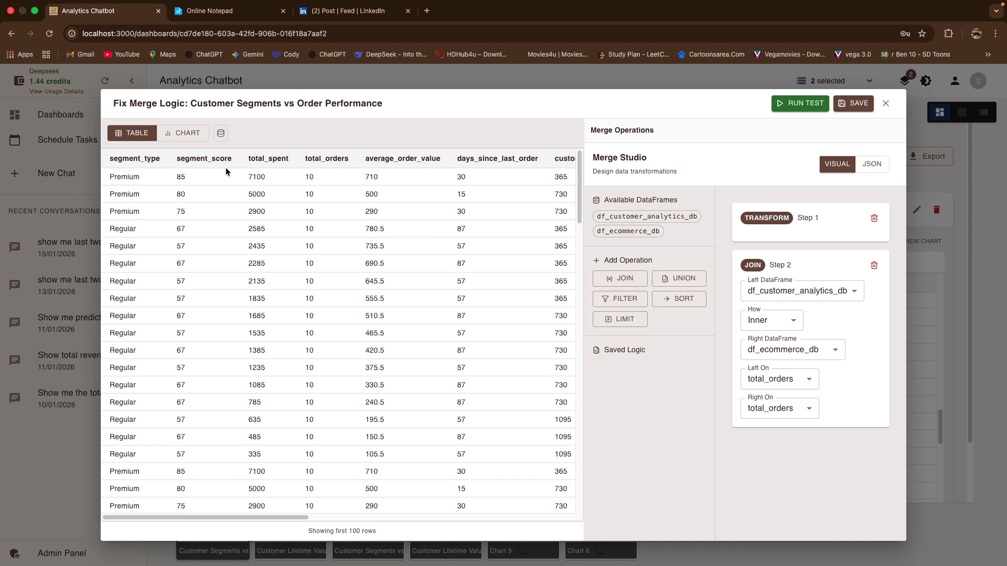
Examine the columns of the merged test table across its full width, and show the test result as a chart.
drag(160, 518, 351, 518)
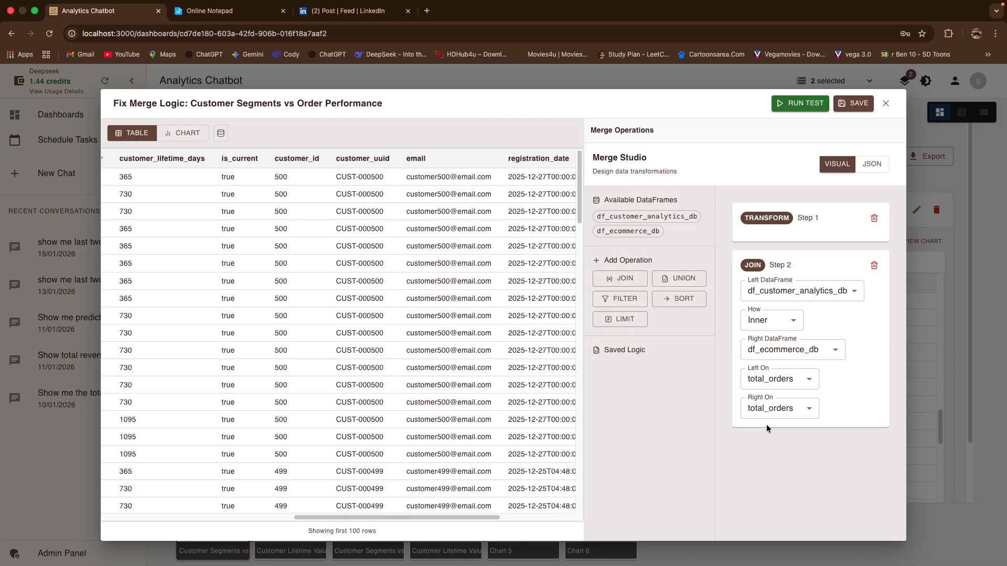
drag(397, 518, 471, 518)
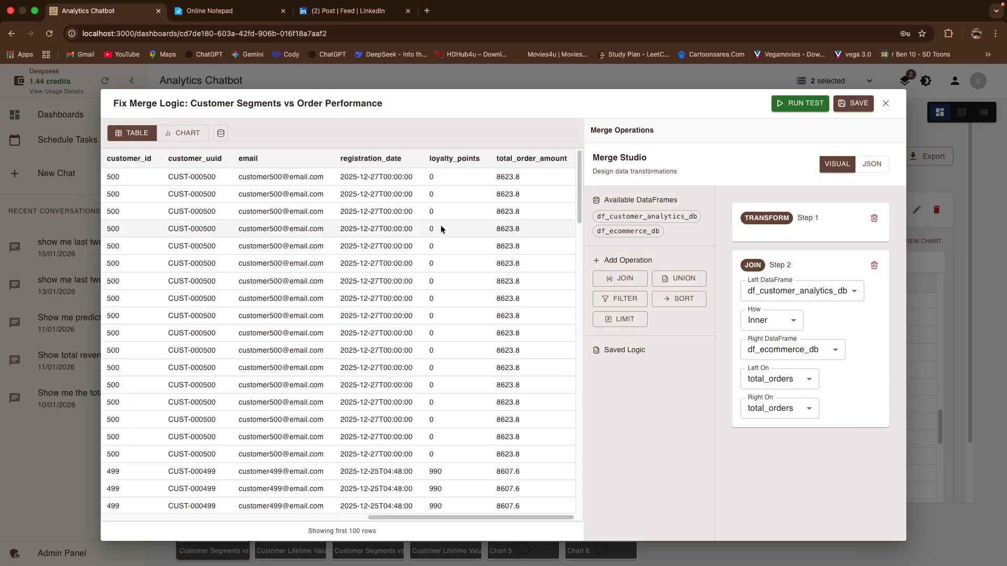
drag(405, 517, 414, 539)
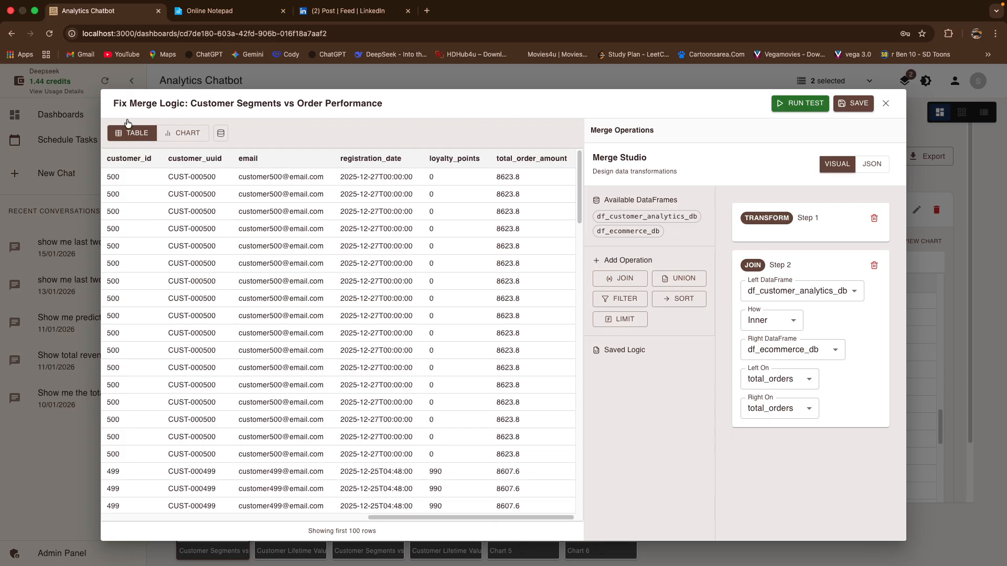
click(173, 132)
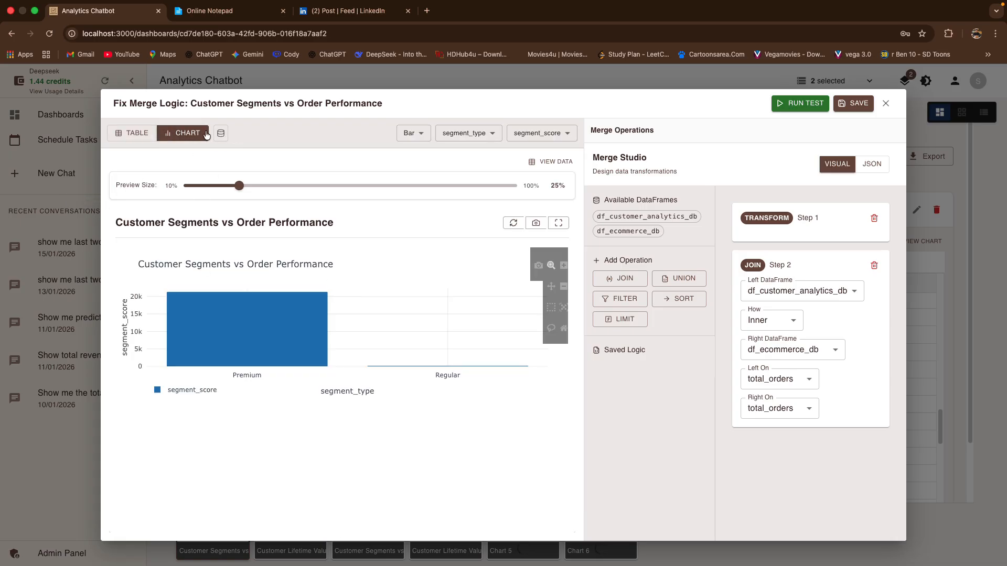
Try the Line, Area and Scatter types on the test result chart, and set the chart type to Pie.
click(400, 138)
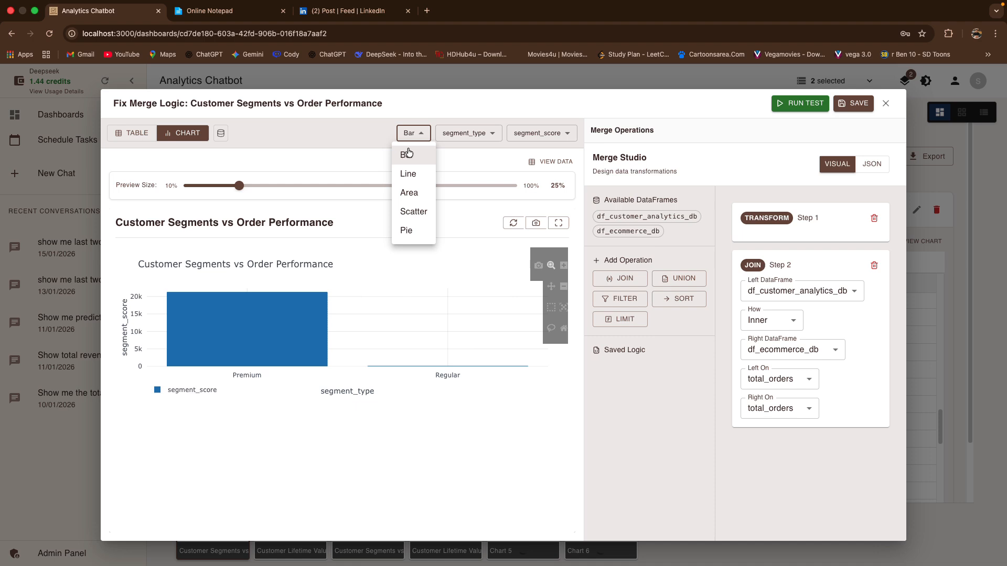
click(408, 172)
click(418, 137)
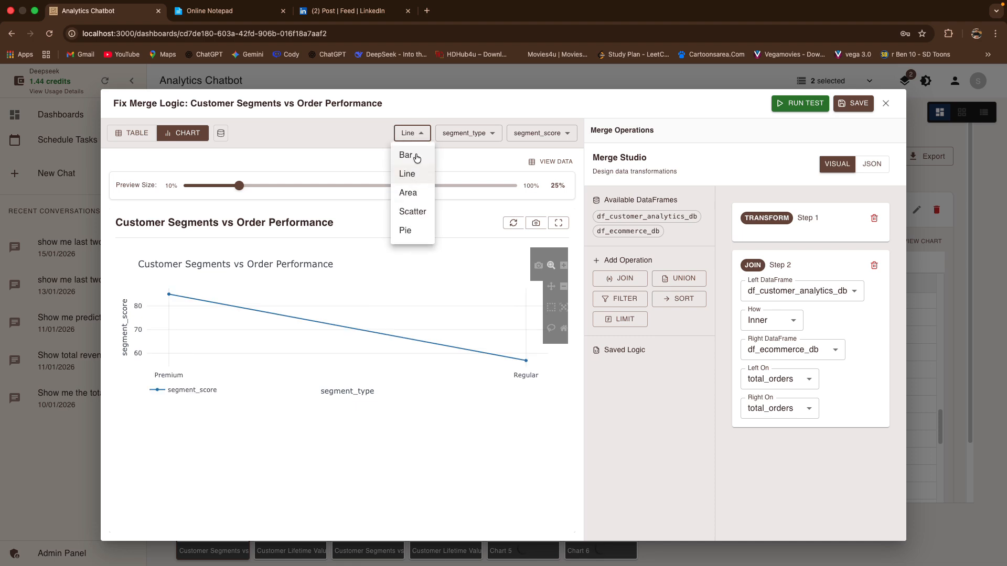
click(413, 192)
click(412, 135)
click(411, 210)
click(407, 137)
click(410, 212)
click(408, 133)
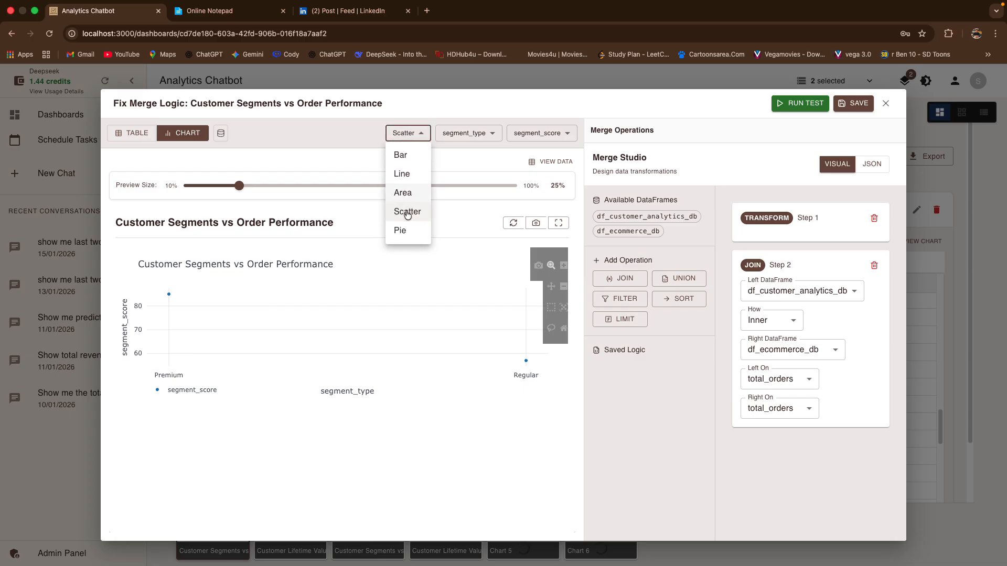
click(402, 233)
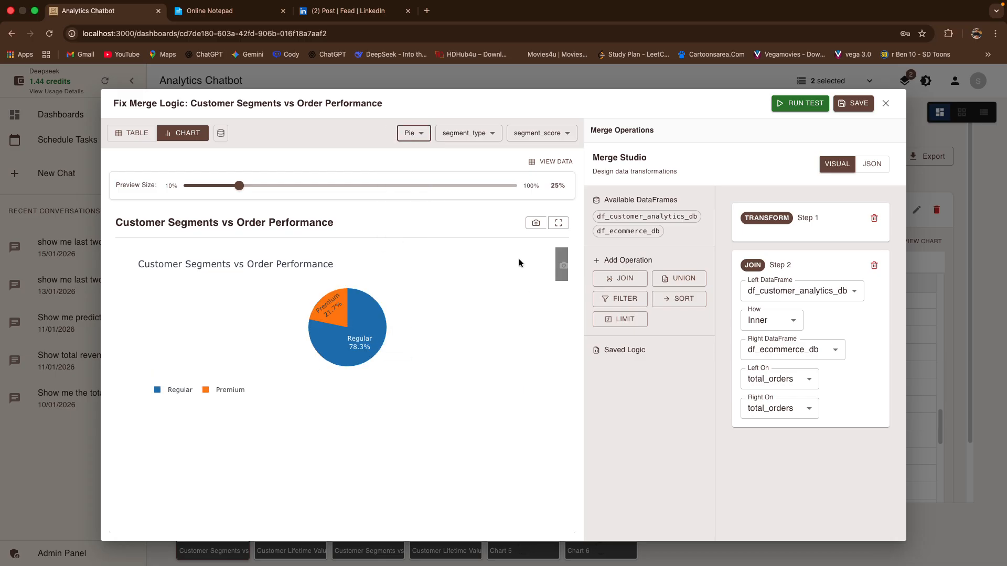
Set the pie chart's X-axis to segment_score and its Y-axis to total_spent.
click(468, 133)
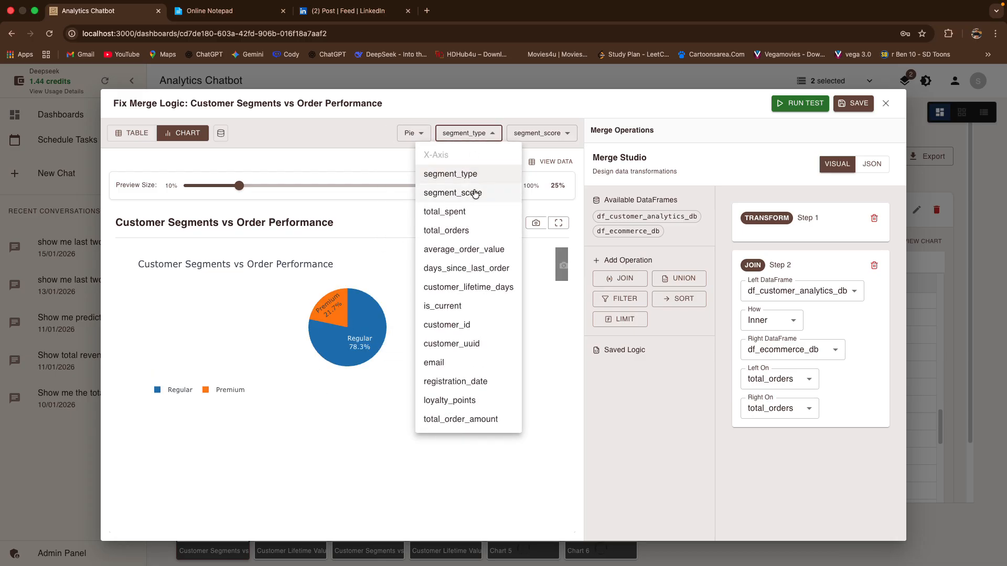
click(464, 192)
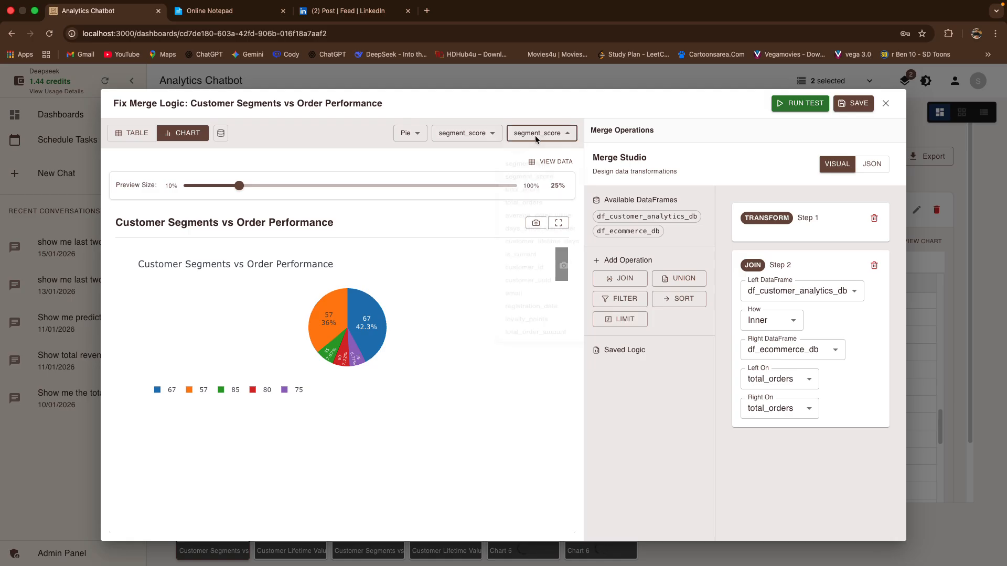
click(540, 134)
click(539, 212)
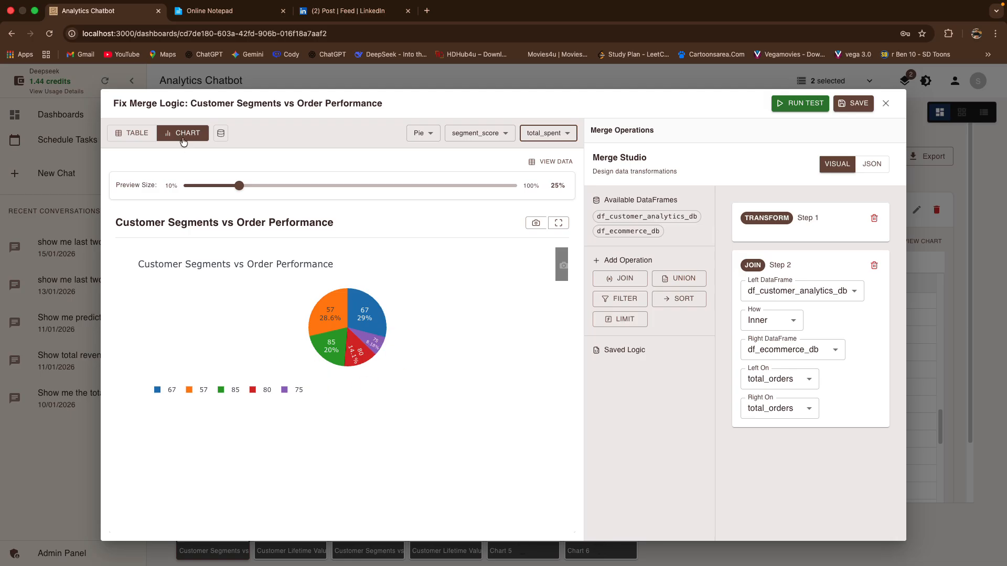
Show the test result as a table again and examine its merged rows and columns.
click(147, 136)
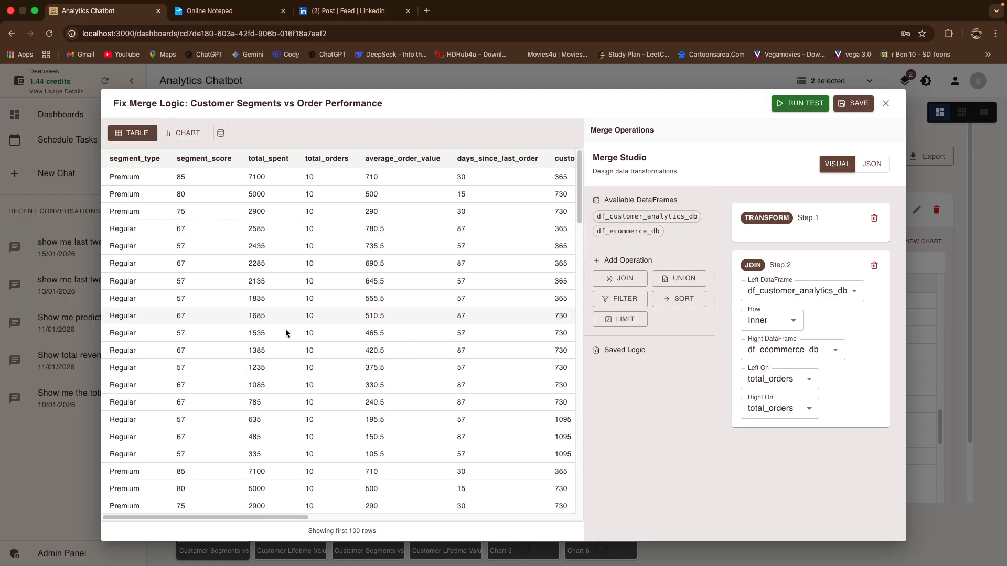
scroll(313, 389, down, 4)
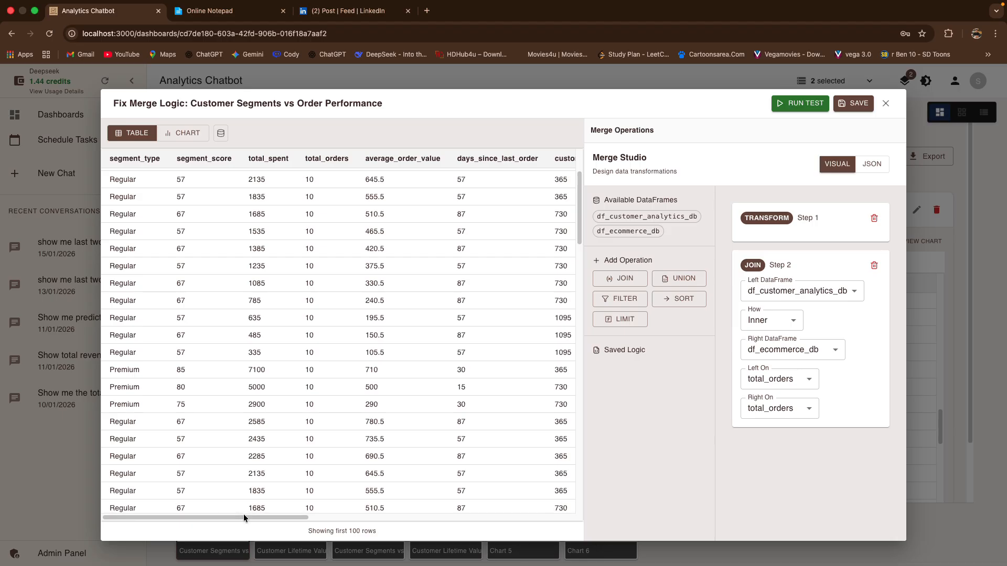
drag(243, 515, 261, 518)
drag(263, 518, 202, 523)
click(169, 298)
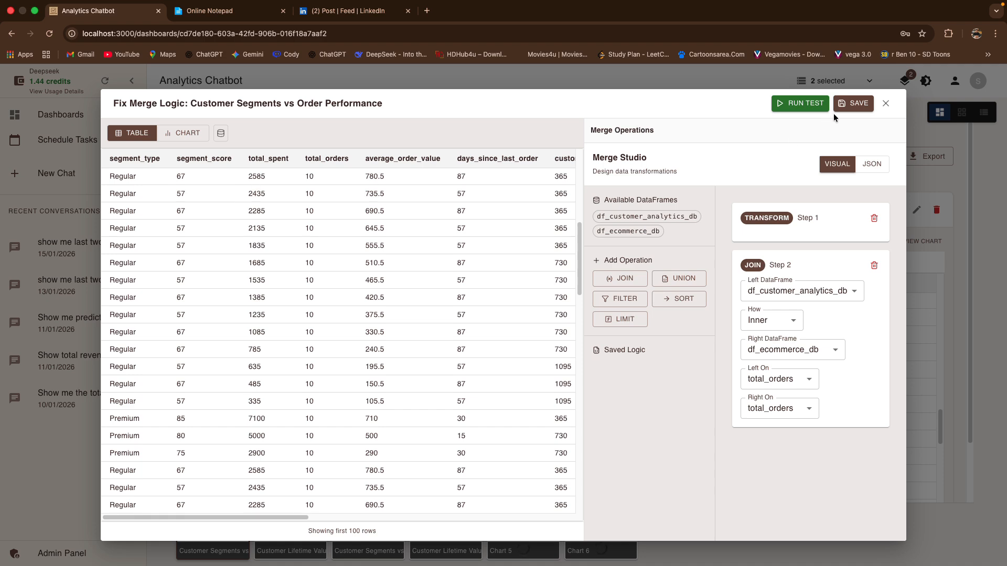
Save the merge logic of the Customer Segments vs Order Performance chart and view the refreshed chart on the dashboard.
click(847, 103)
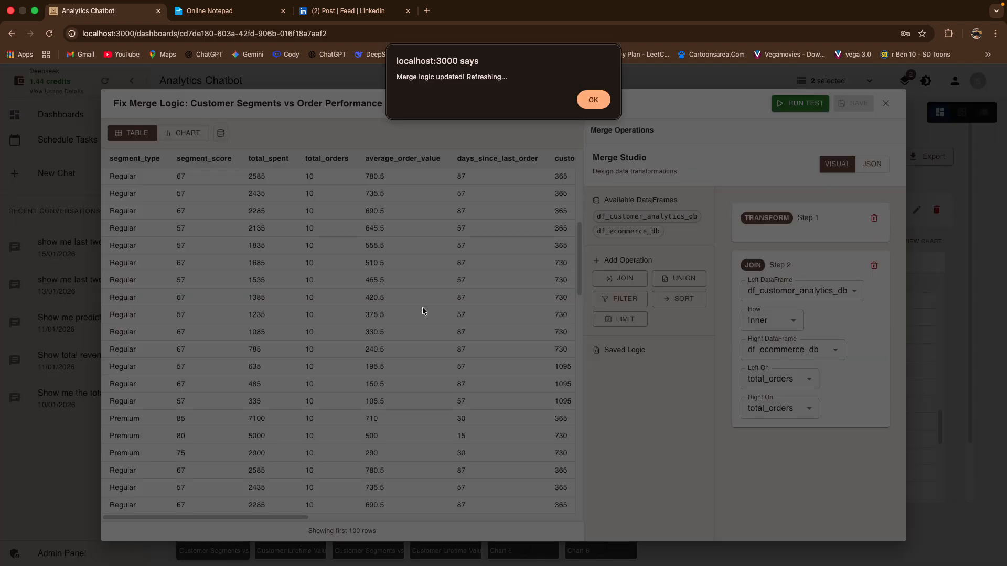
click(587, 92)
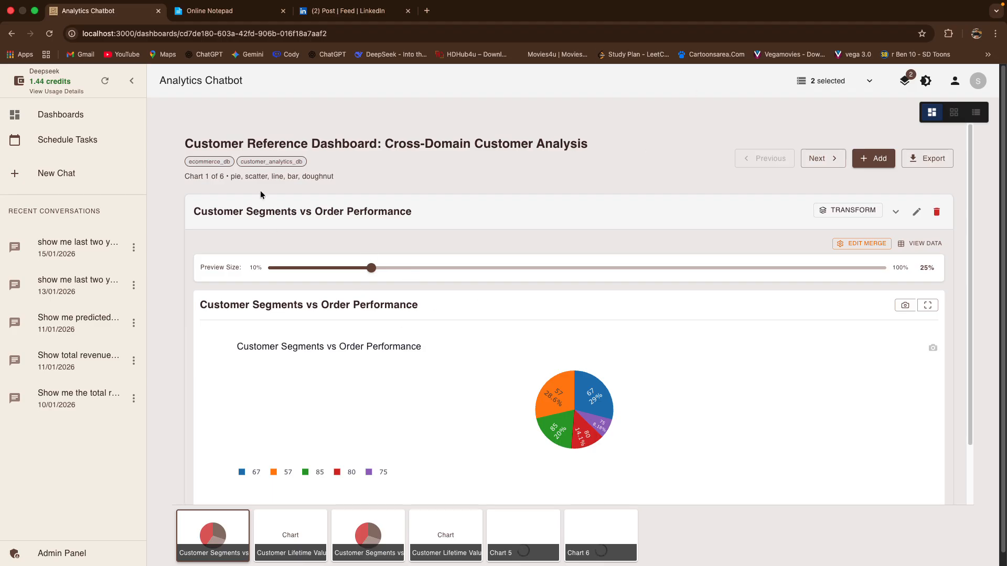
scroll(366, 425, down, 1)
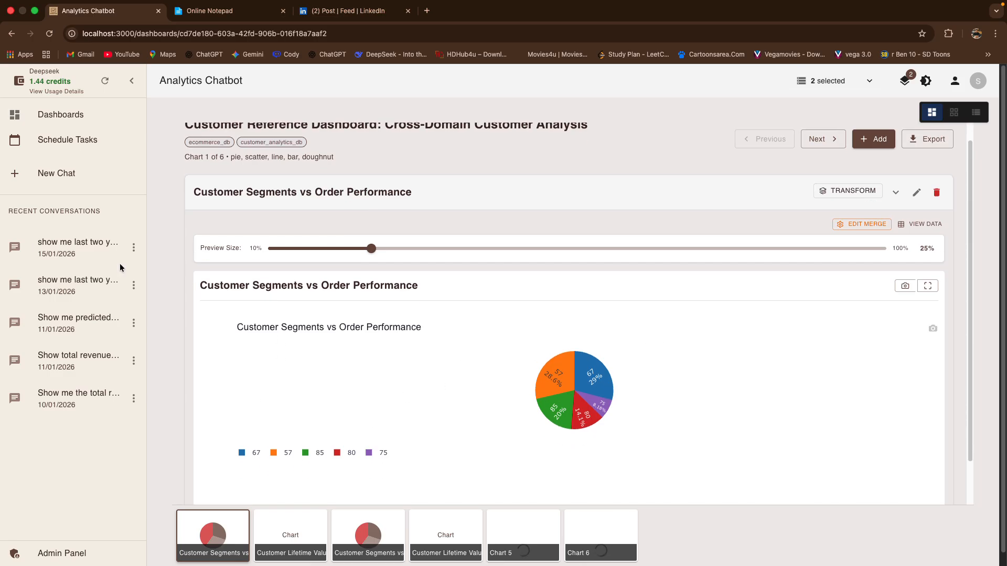
Open the 15/01/2026 conversation, dismiss the suggested questions, and review the latest answer to "Which customers have increased their purchases recently?".
click(30, 245)
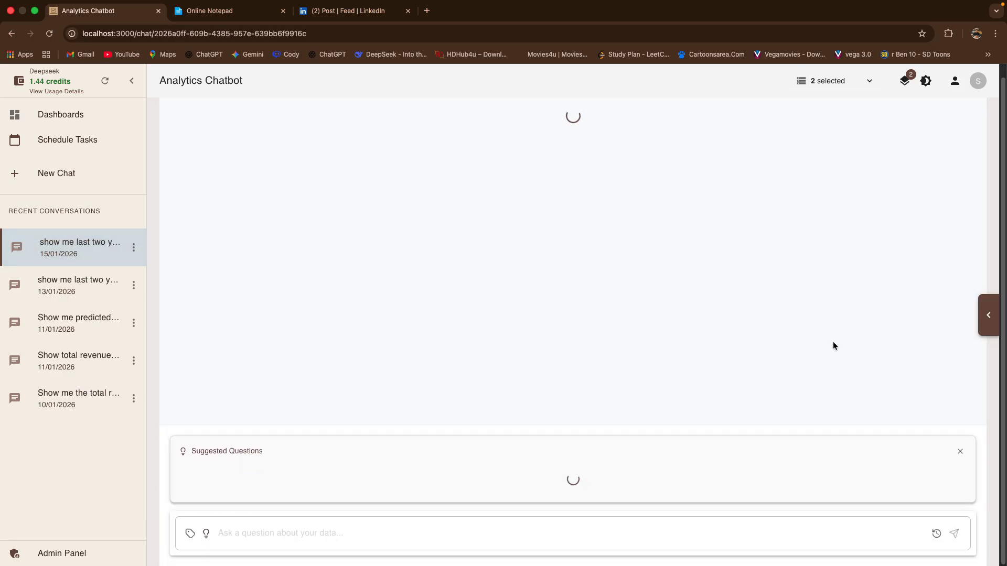
click(960, 452)
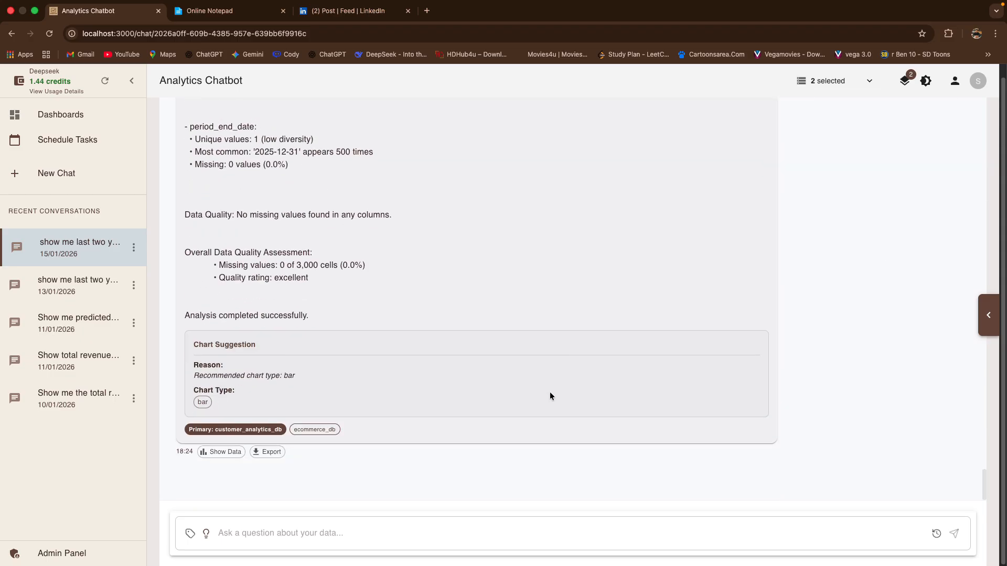
scroll(535, 376, up, 15)
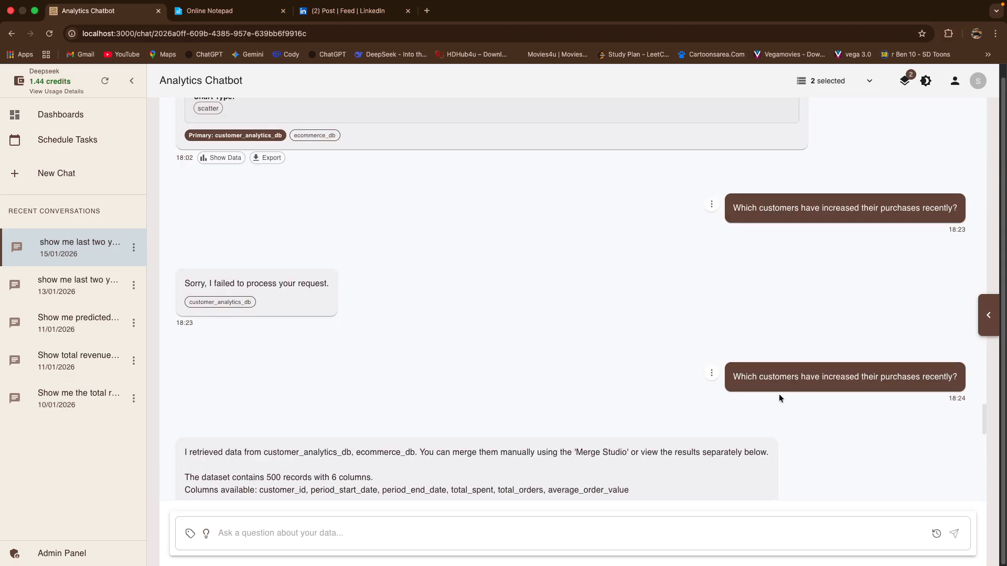
drag(731, 375, 952, 378)
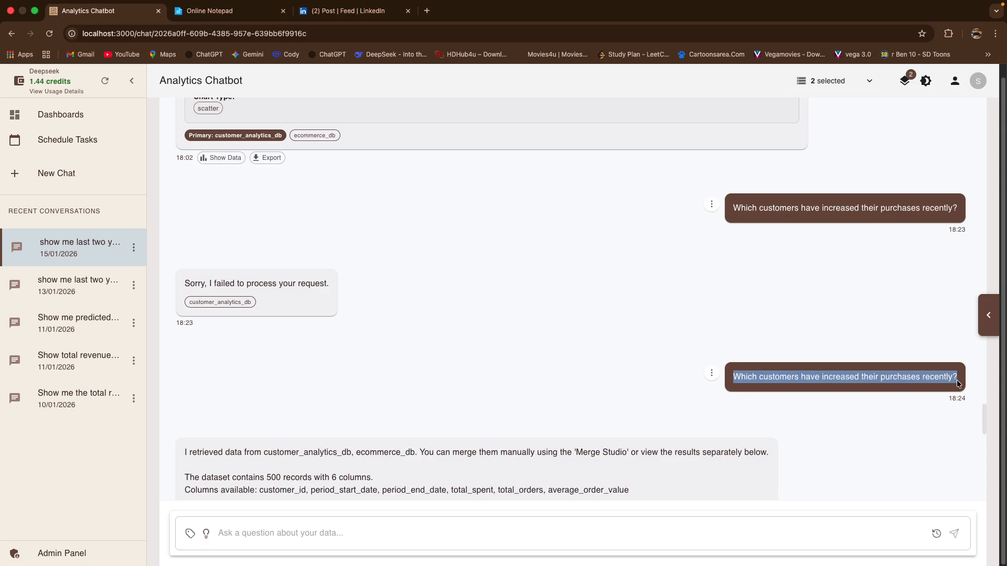
scroll(432, 465, down, 20)
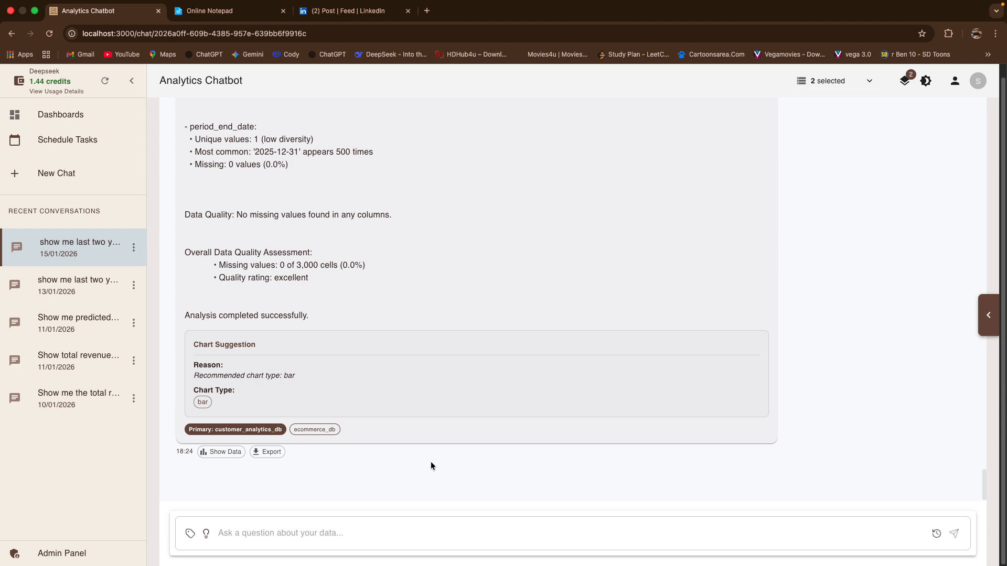
scroll(216, 300, up, 15)
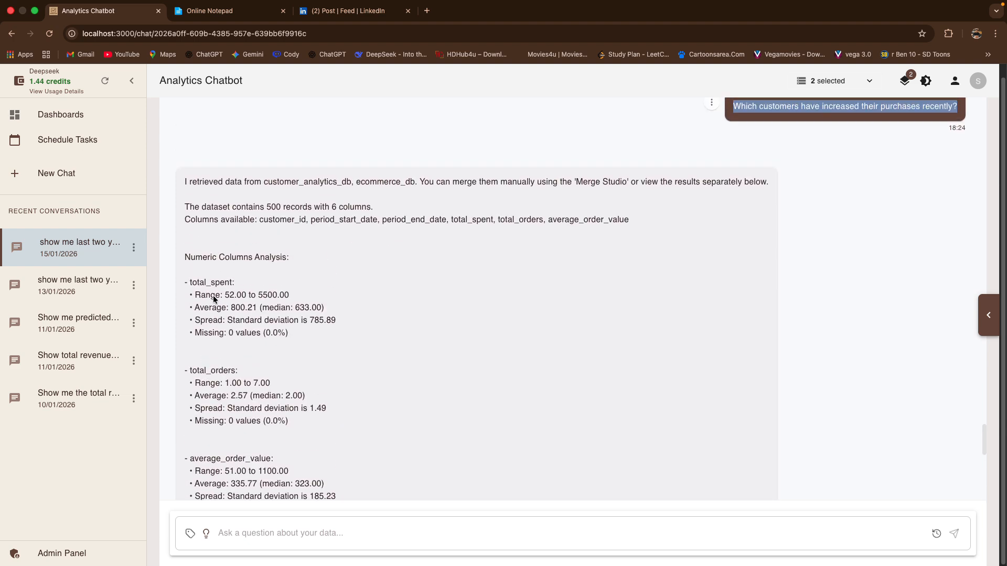
scroll(219, 372, down, 10)
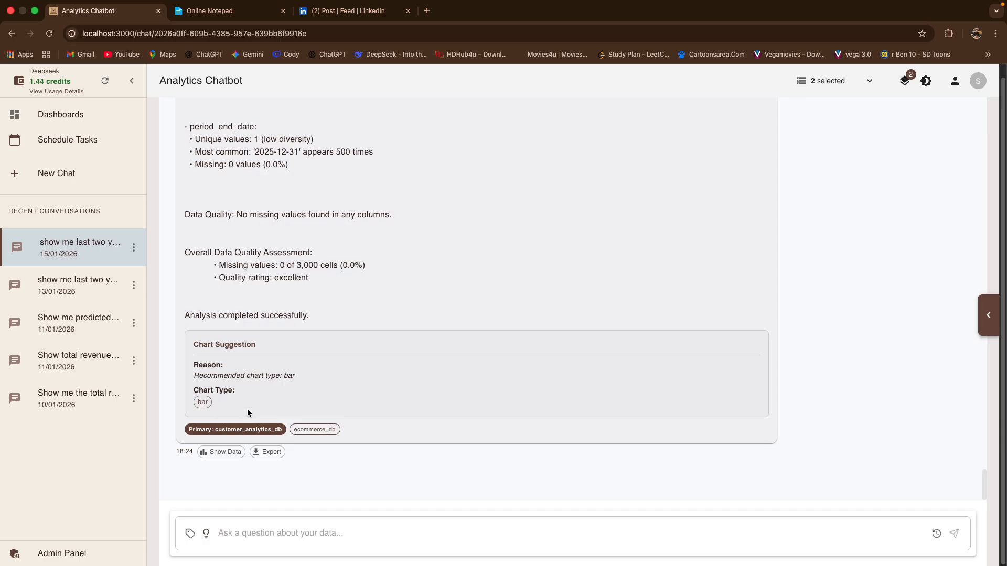
Show the data behind the latest answer, viewing the customer_analytics_db results and the ecommerce_db results.
click(218, 452)
click(784, 231)
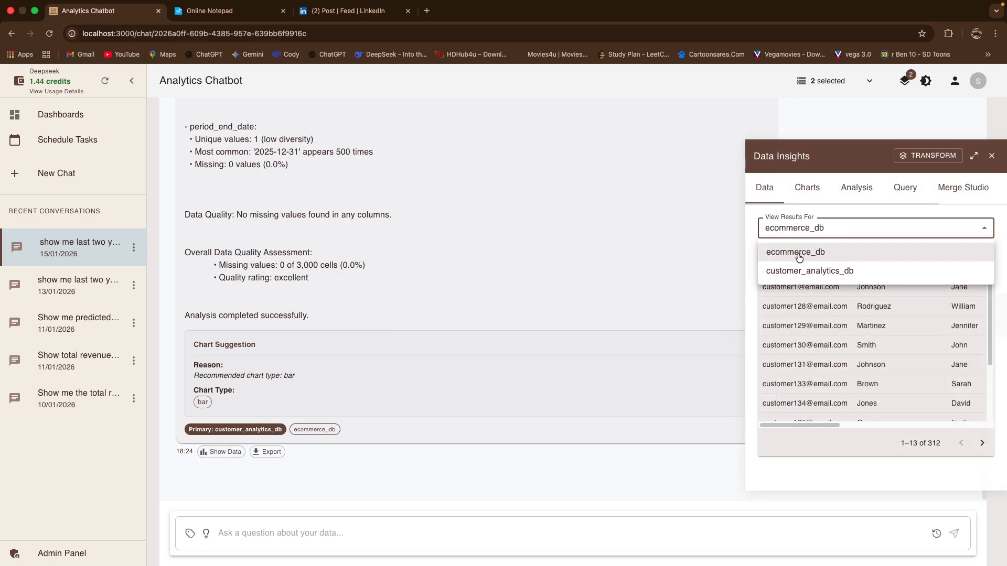
click(785, 270)
click(801, 231)
click(797, 252)
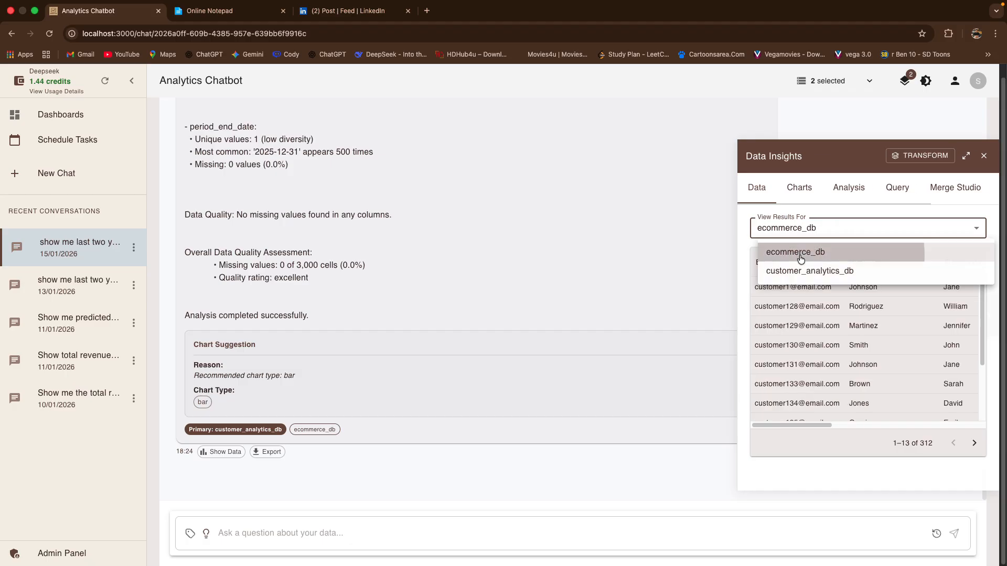
Look at the answer's charts section and its export options without exporting, and return to the ecommerce_db data.
click(807, 193)
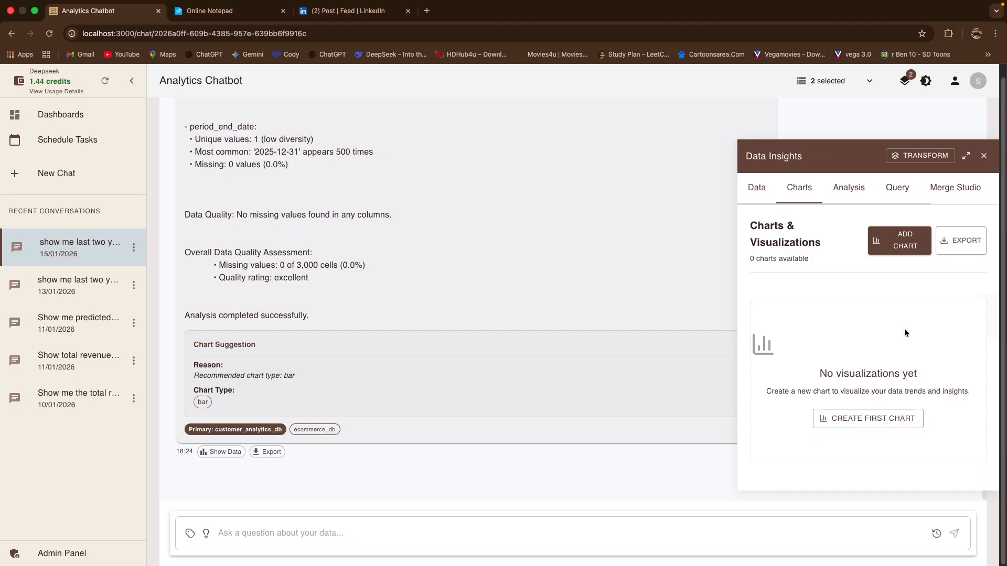
click(960, 240)
click(544, 406)
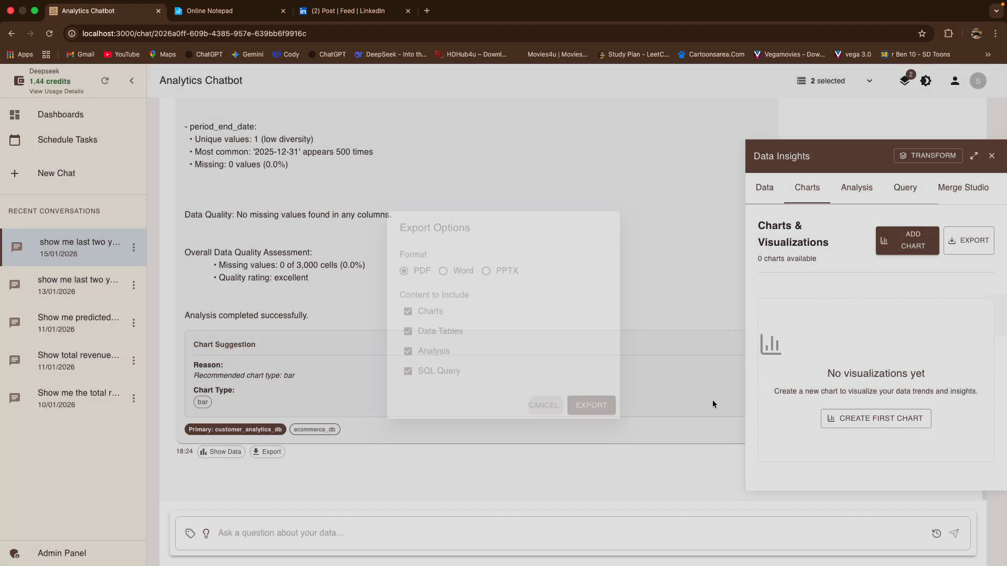
click(762, 188)
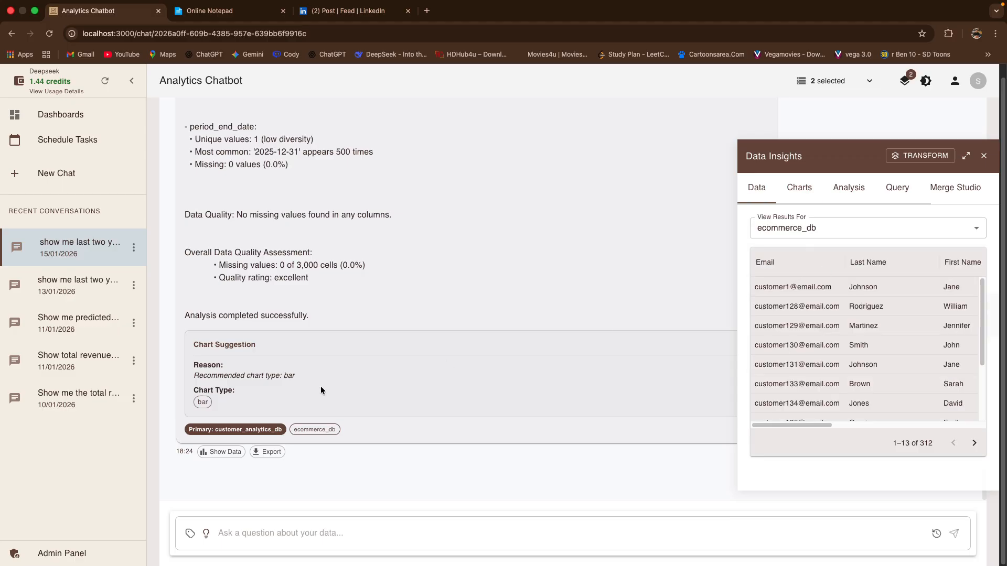
Reread the answer's note about merging the two databases manually, and open Merge Studio for this answer.
scroll(410, 294, up, 10)
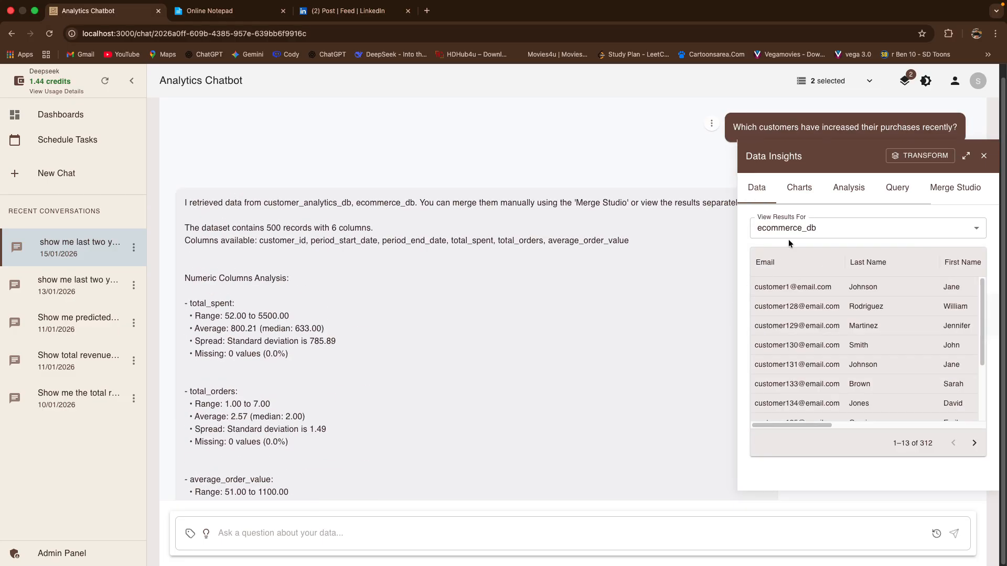
scroll(407, 319, up, 3)
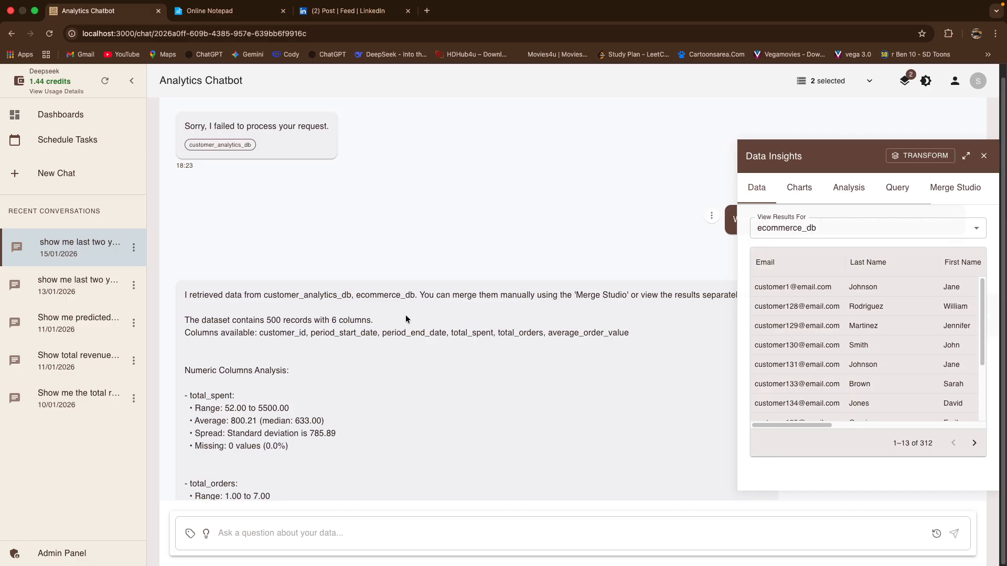
click(960, 196)
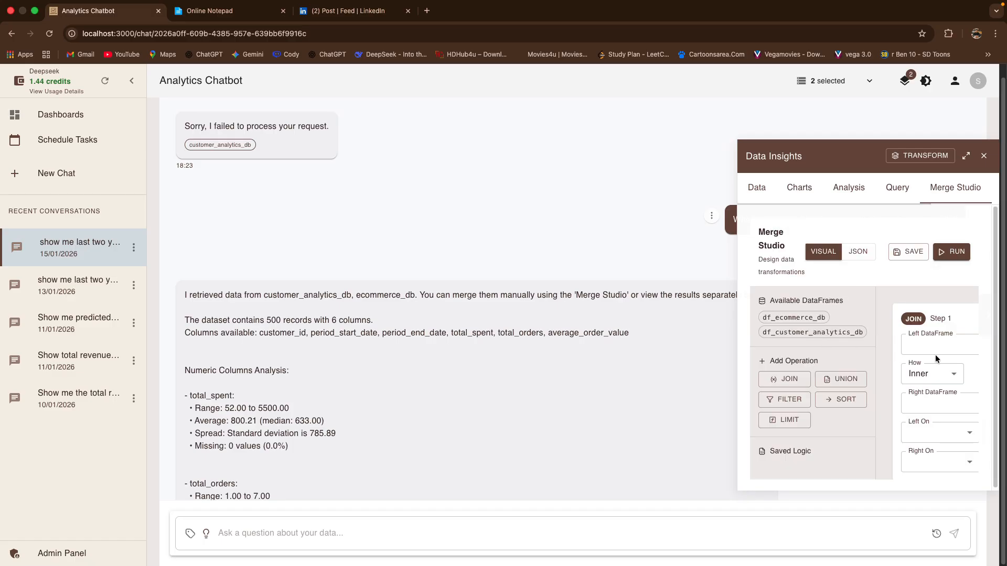
Try the join with df_ecommerce_db as Right DataFrame, last_name as Right On, and df_merged (Accumulated) as Left DataFrame.
click(936, 397)
click(950, 425)
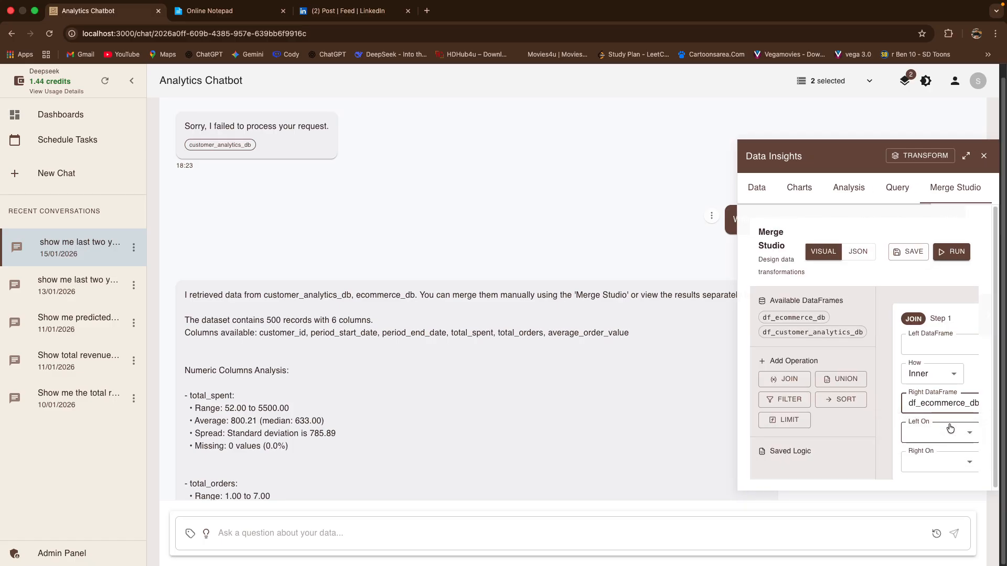
click(932, 443)
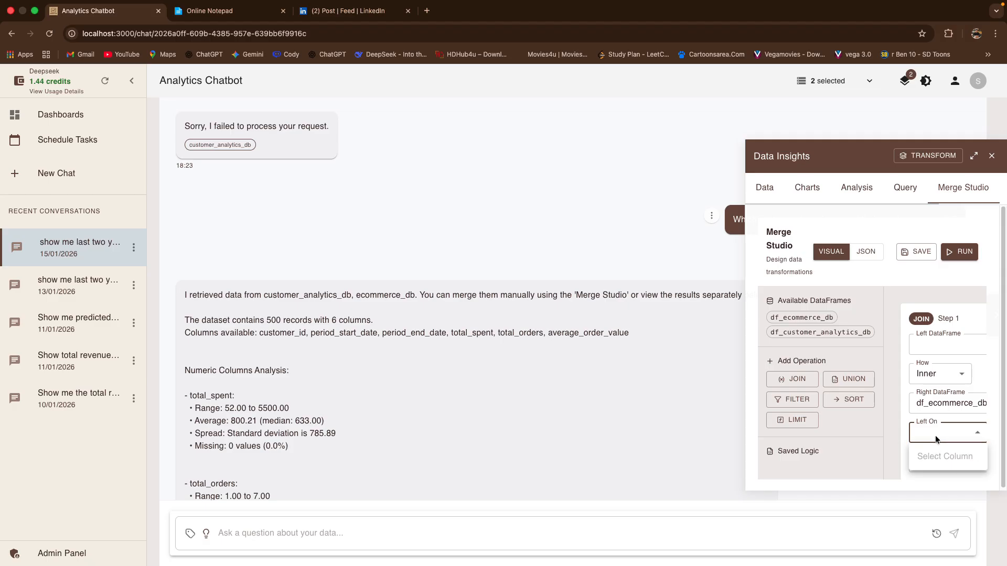
click(936, 444)
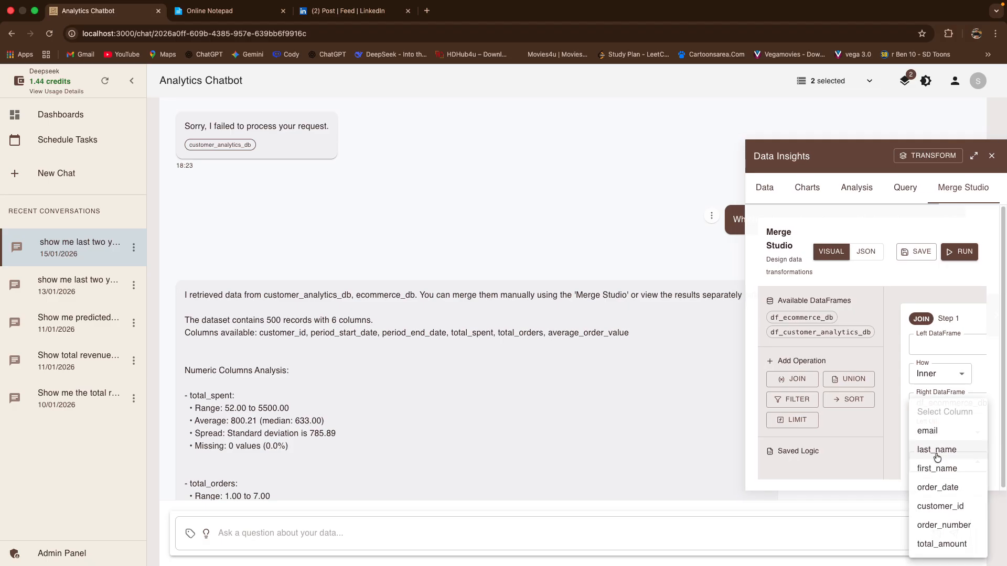
click(937, 451)
click(937, 437)
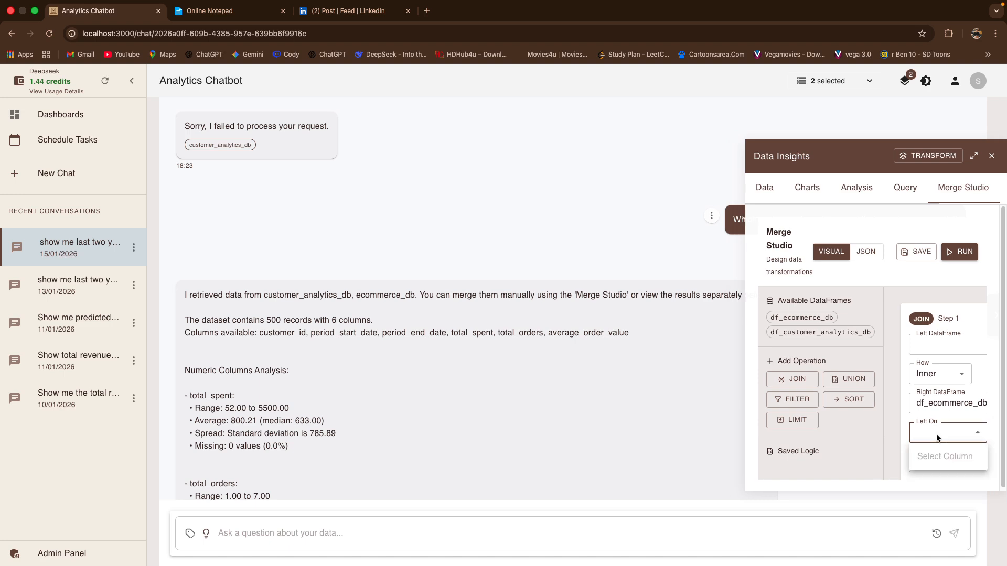
click(934, 373)
click(934, 350)
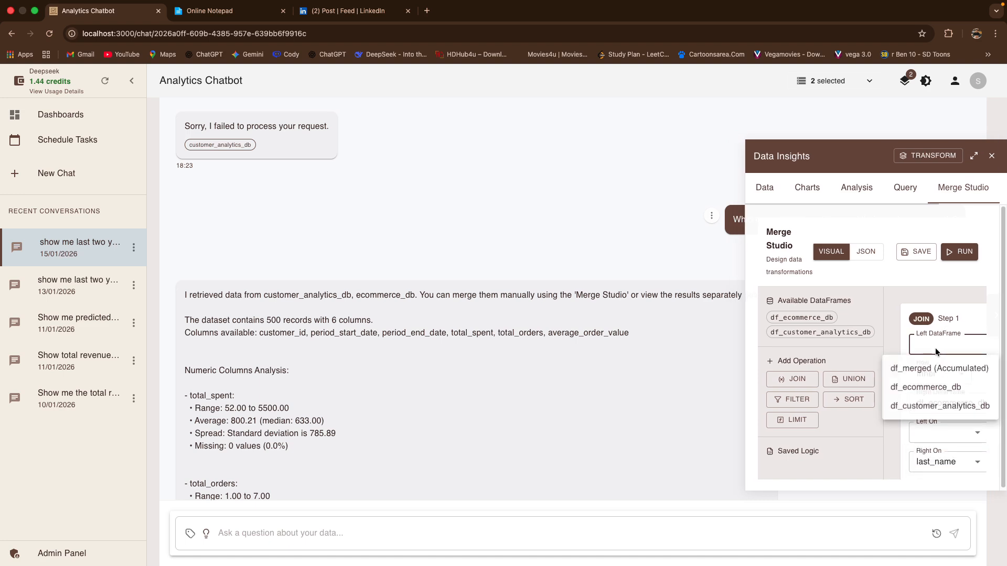
click(933, 371)
Set the join's Left DataFrame to df_ecommerce_db and its Right DataFrame to df_customer_analytics_db.
click(935, 348)
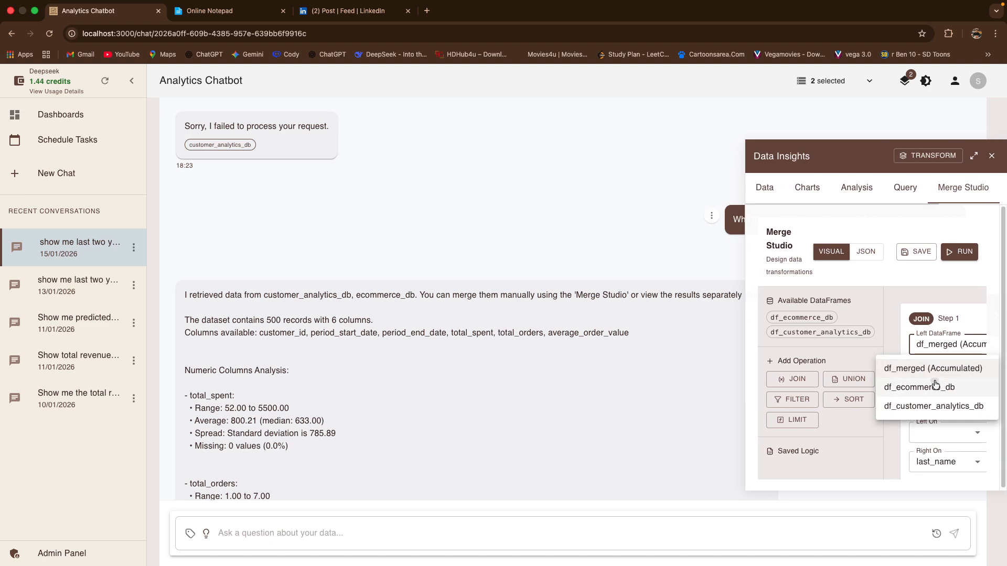
click(935, 387)
click(938, 401)
click(924, 442)
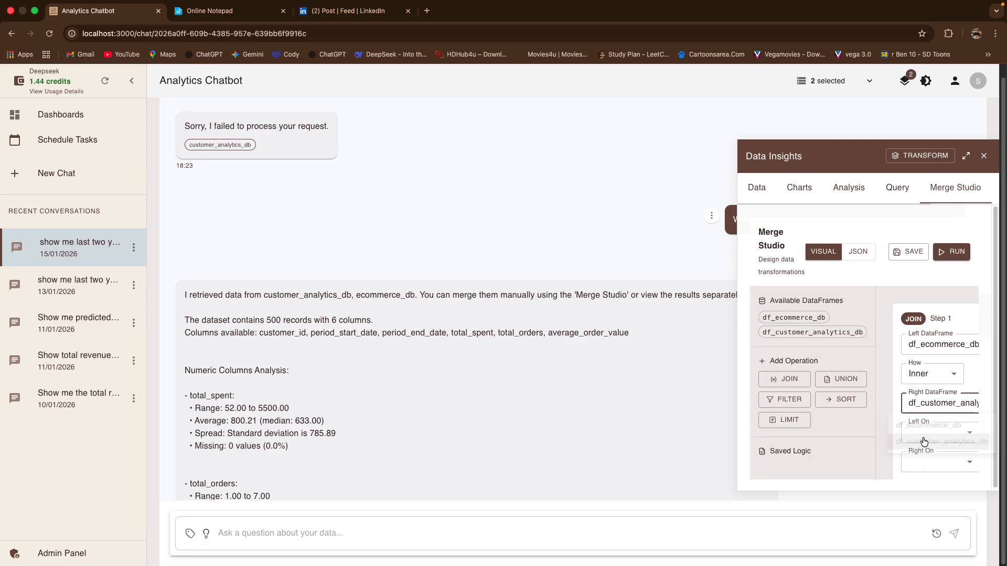
Set the join's Right DataFrame to df_customer_analytics_db, Left On to total_amount and Right On to total_orders, and run the merge.
click(928, 442)
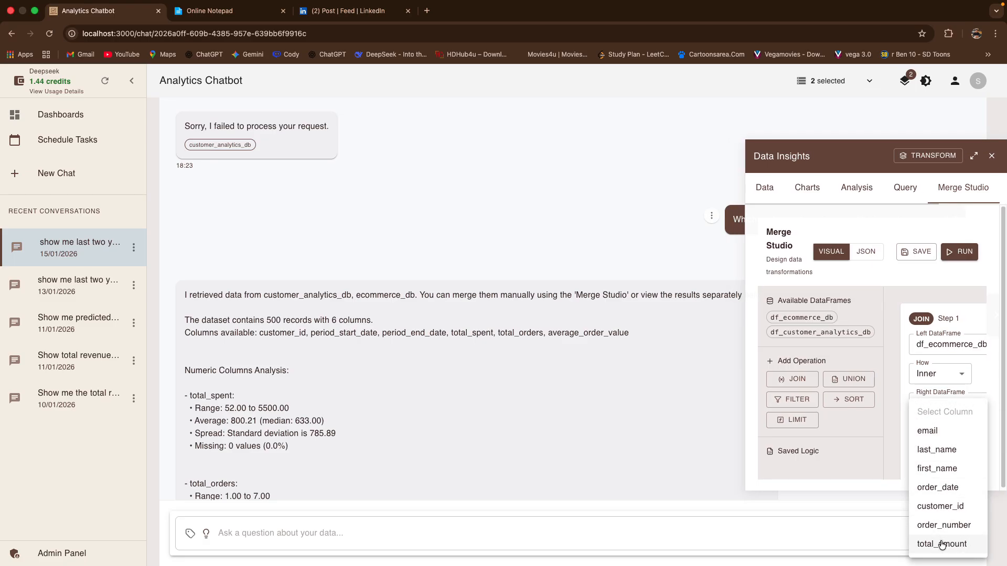
click(941, 544)
click(945, 466)
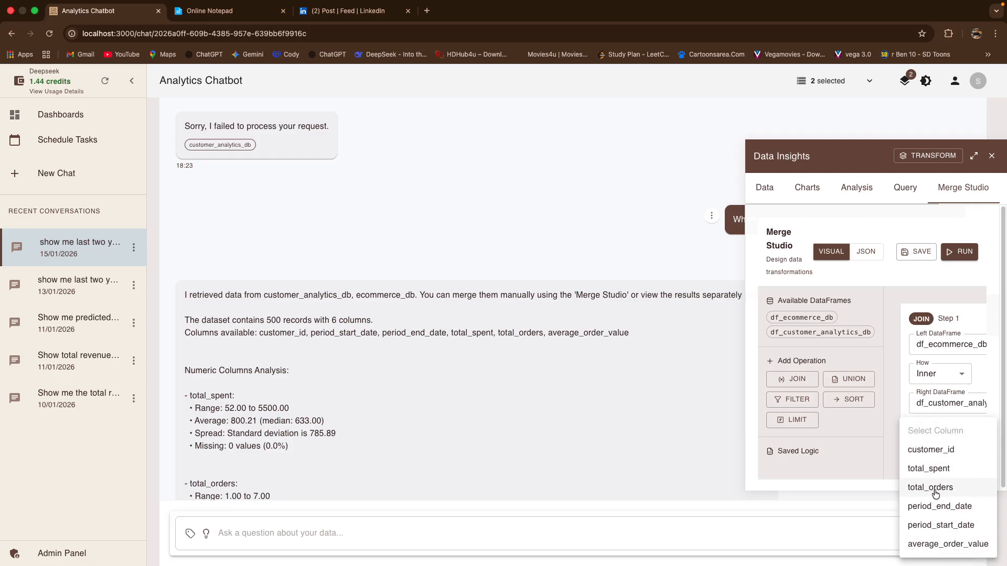
click(929, 487)
click(958, 252)
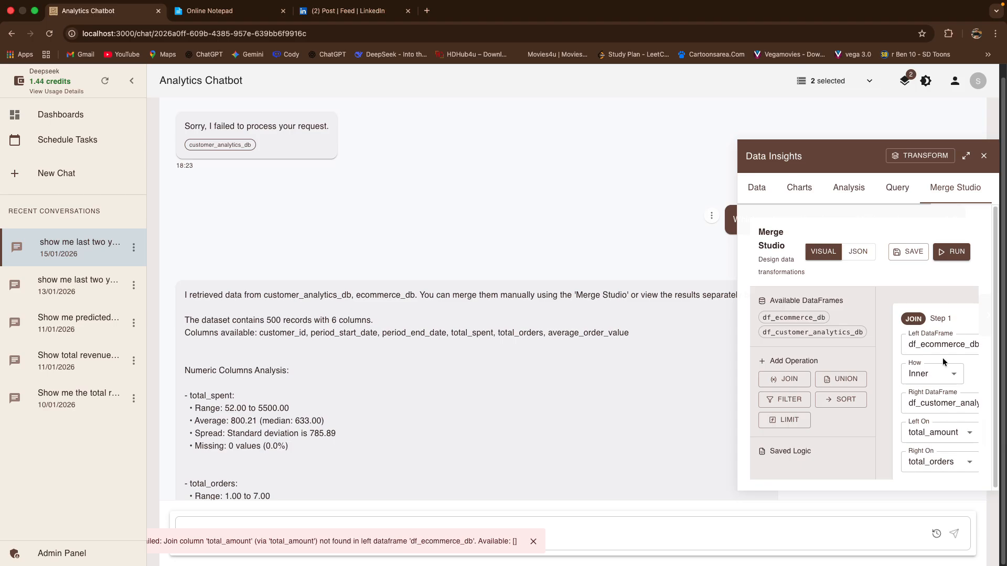
Reselect total_amount as the join's Left On column and try running the merge again.
click(934, 438)
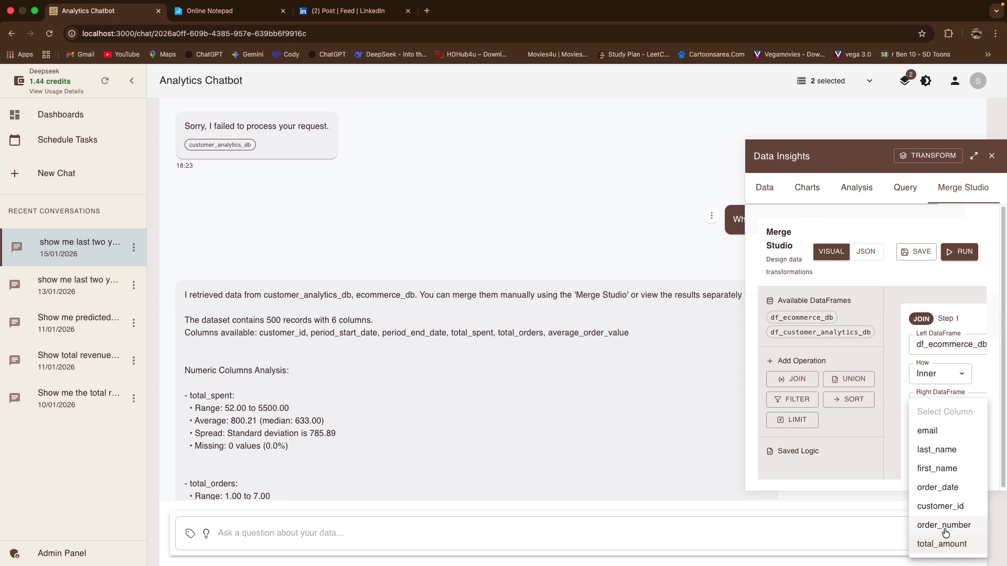
click(942, 543)
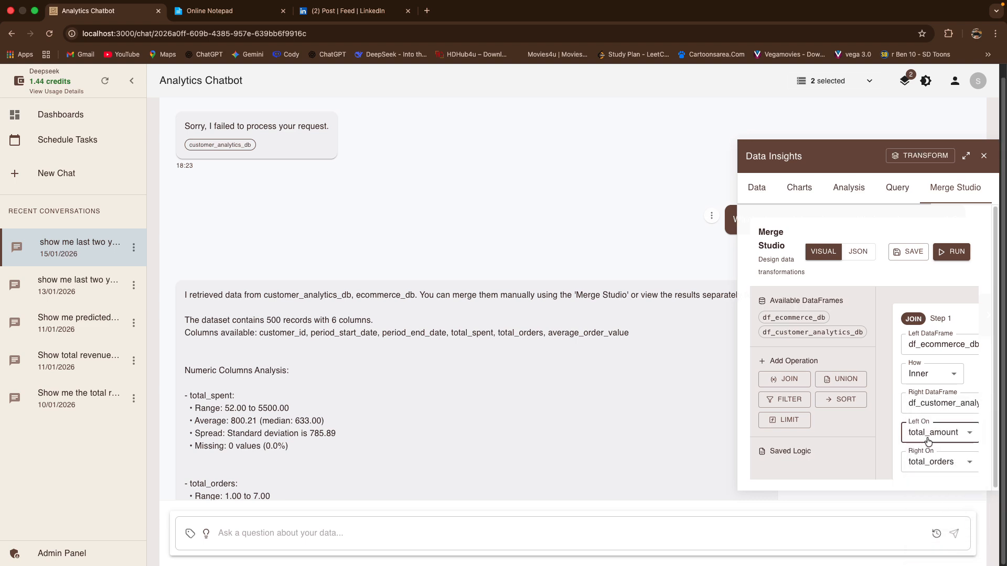
click(945, 260)
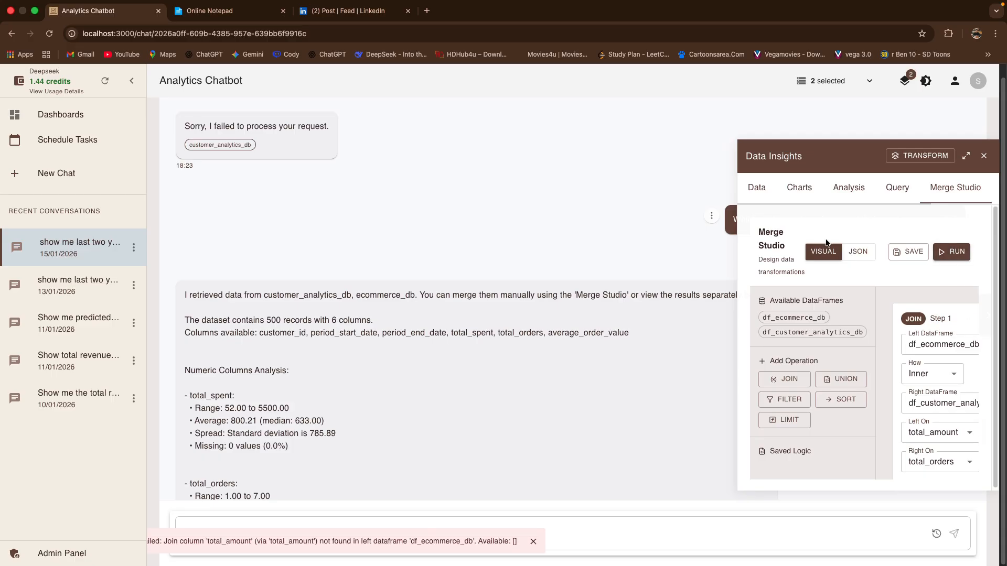
Check the ecommerce_db results across to the Total Amount column, and close the answer's data insights.
click(757, 184)
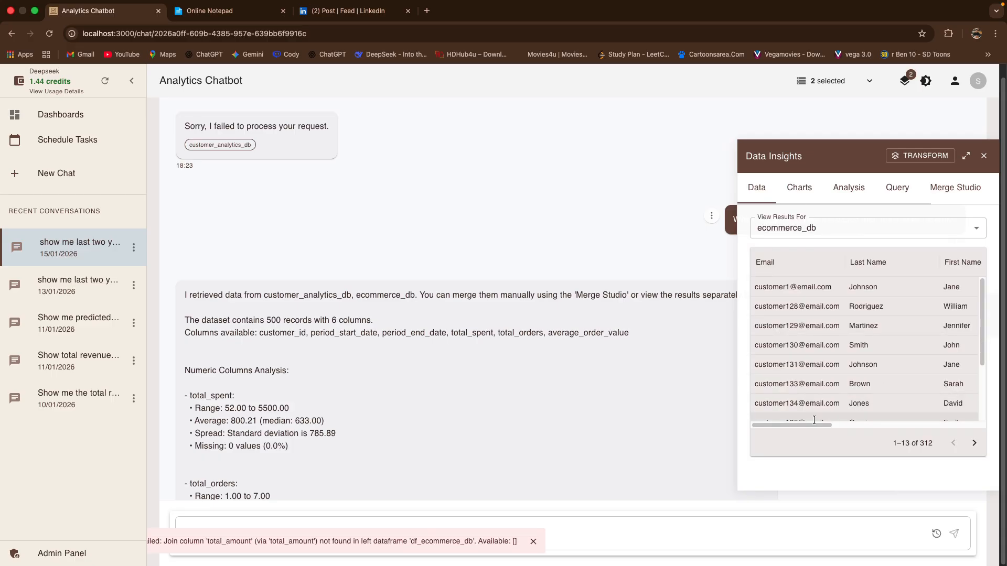
drag(813, 425, 967, 434)
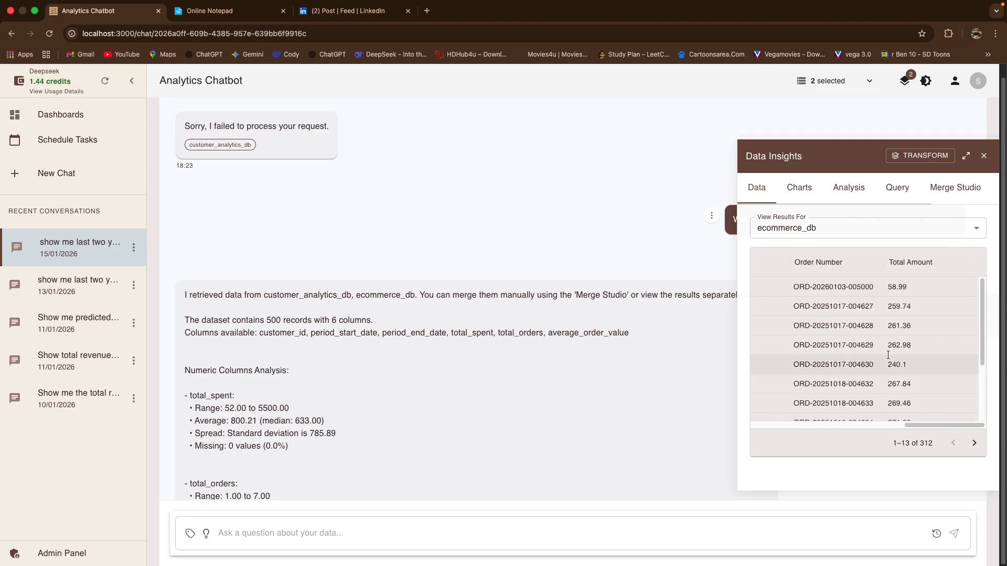
click(984, 156)
Find the earlier answer sent at 14:25 in the chat, and look at its data sources and charts.
scroll(634, 353, down, 10)
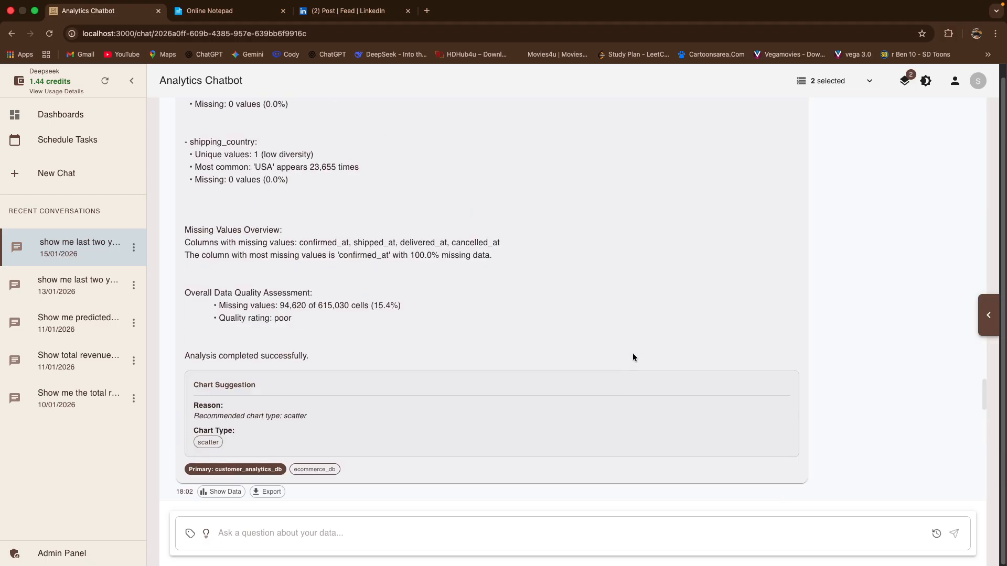
scroll(622, 344, up, 20)
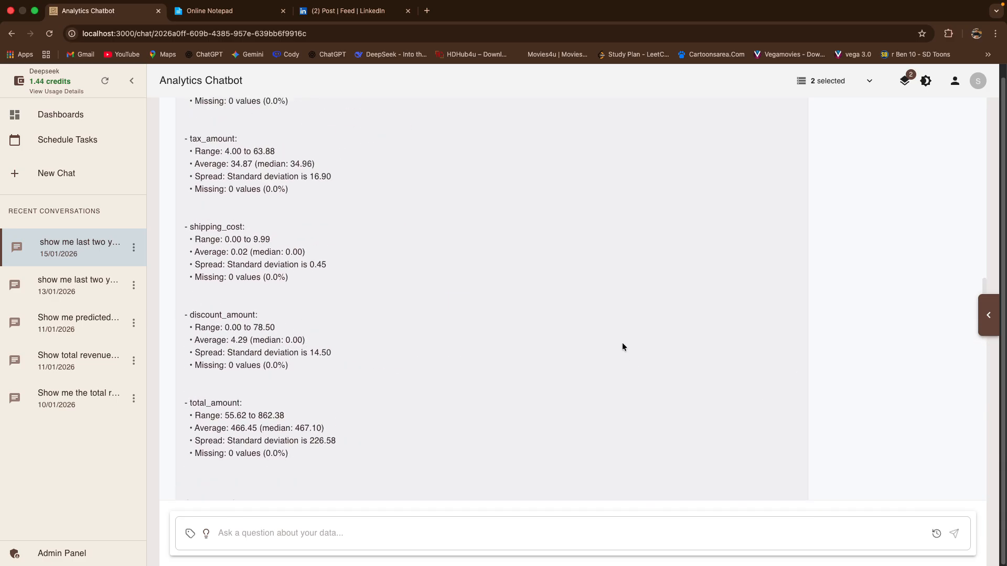
scroll(622, 346, up, 20)
scroll(622, 346, down, 7)
scroll(622, 347, down, 15)
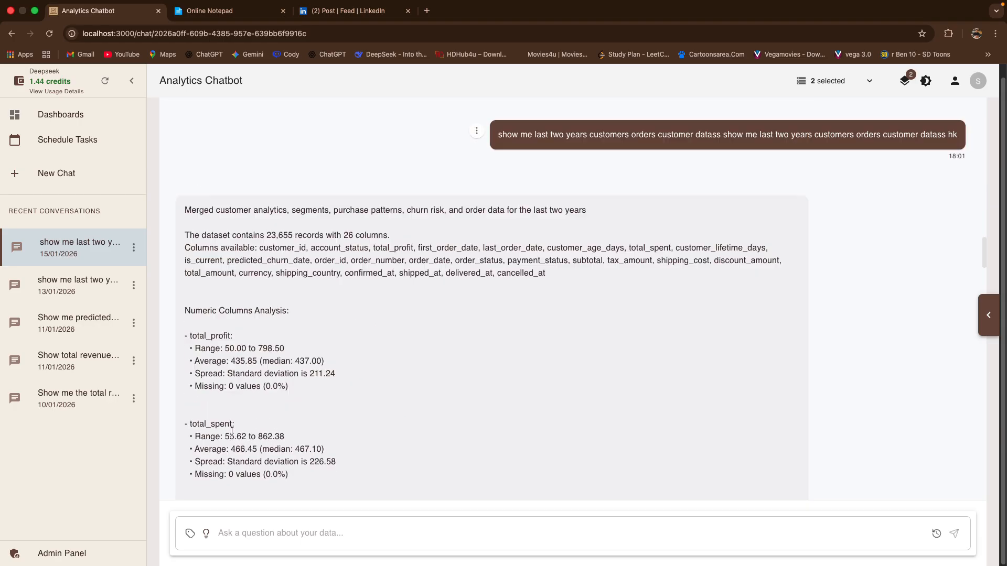
scroll(190, 231, up, 9)
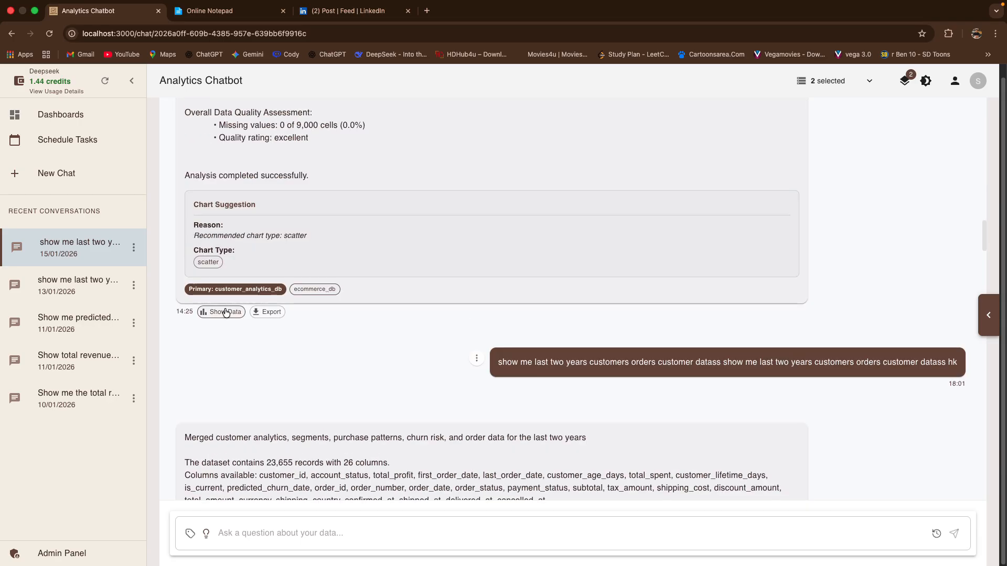
click(226, 311)
click(802, 233)
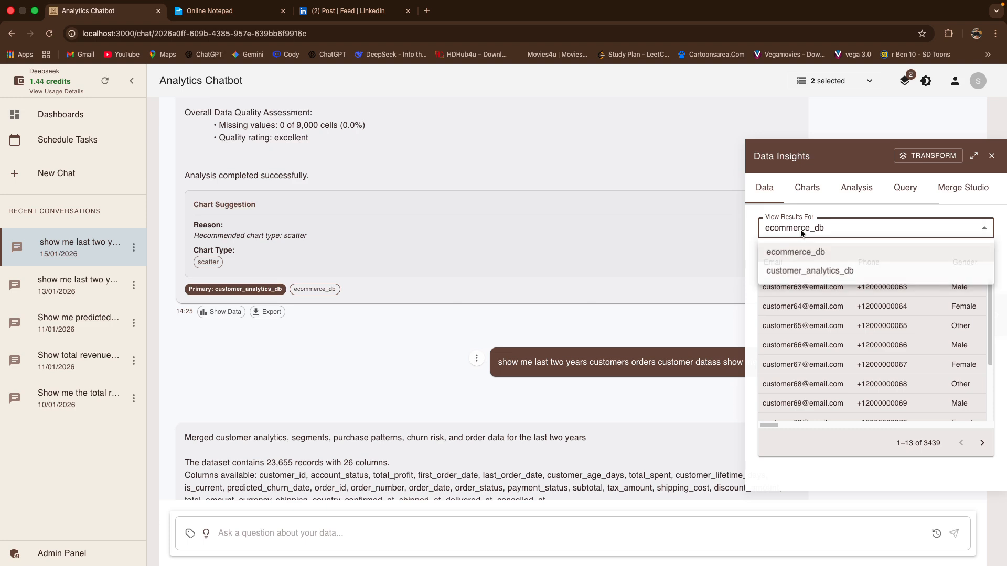
click(819, 189)
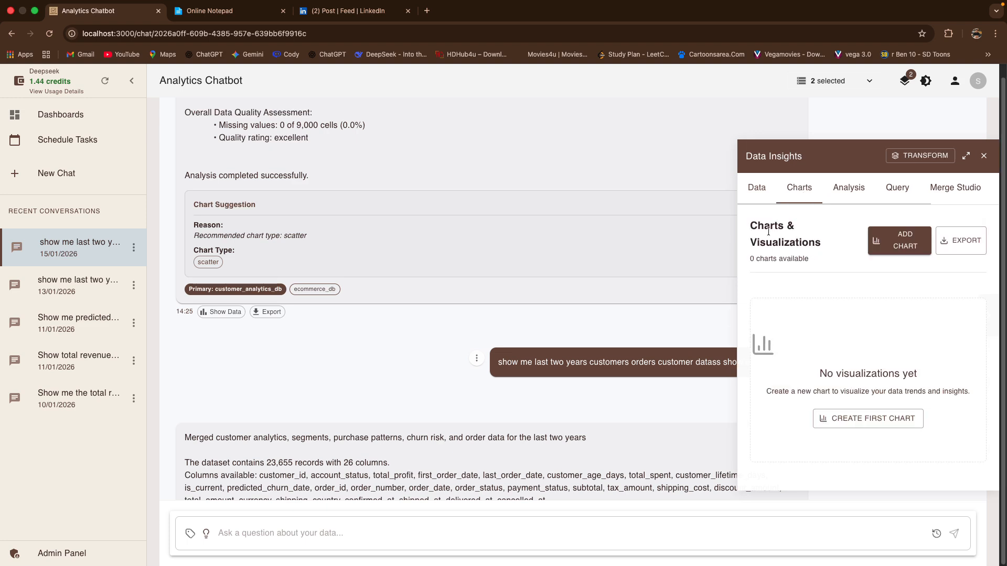
Show the merged data of the customer orders answer sent at 18:02.
scroll(354, 386, down, 15)
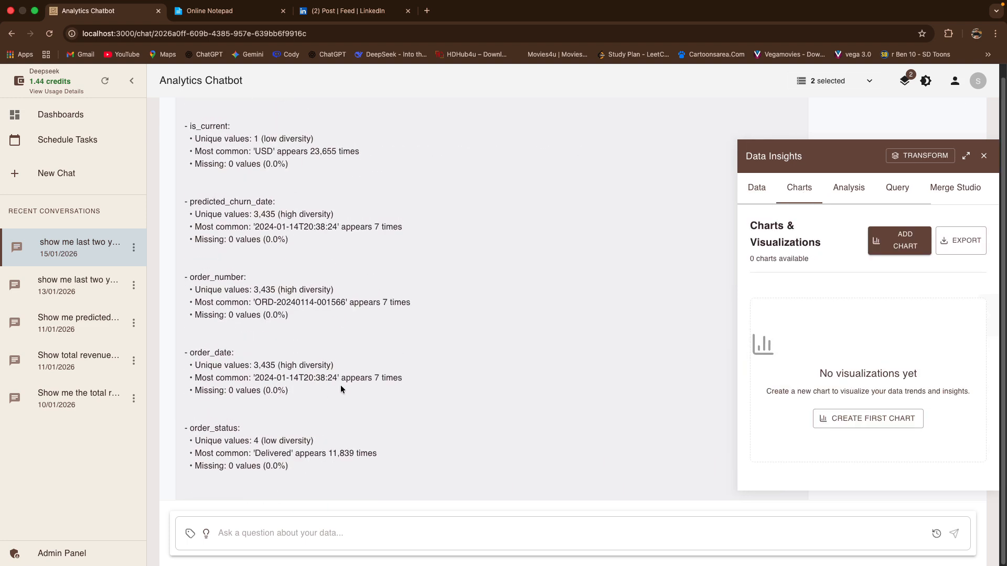
scroll(325, 389, down, 5)
click(202, 246)
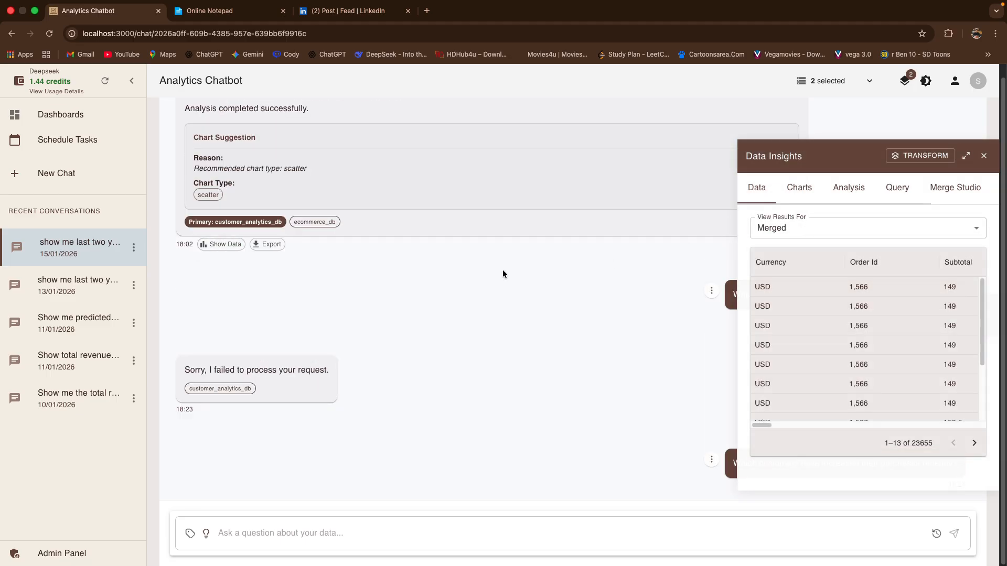
Reread the prompt about the last two years of customer orders and examine the merged answer's column analysis and data quality summary.
scroll(398, 237, up, 20)
scroll(398, 234, up, 20)
scroll(397, 234, down, 3)
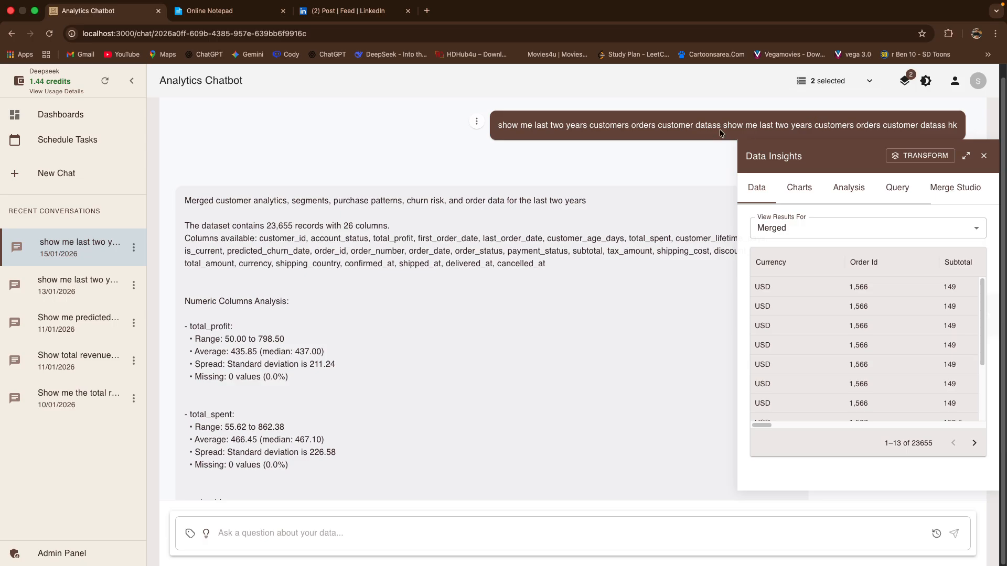
drag(723, 125, 495, 124)
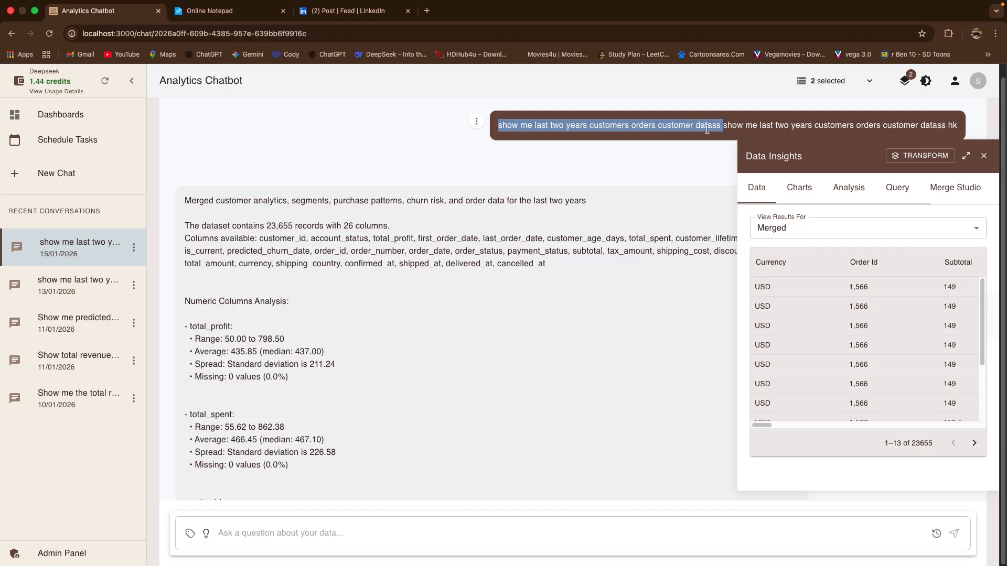
scroll(551, 299, down, 4)
scroll(521, 314, up, 3)
scroll(520, 313, down, 15)
scroll(519, 313, down, 7)
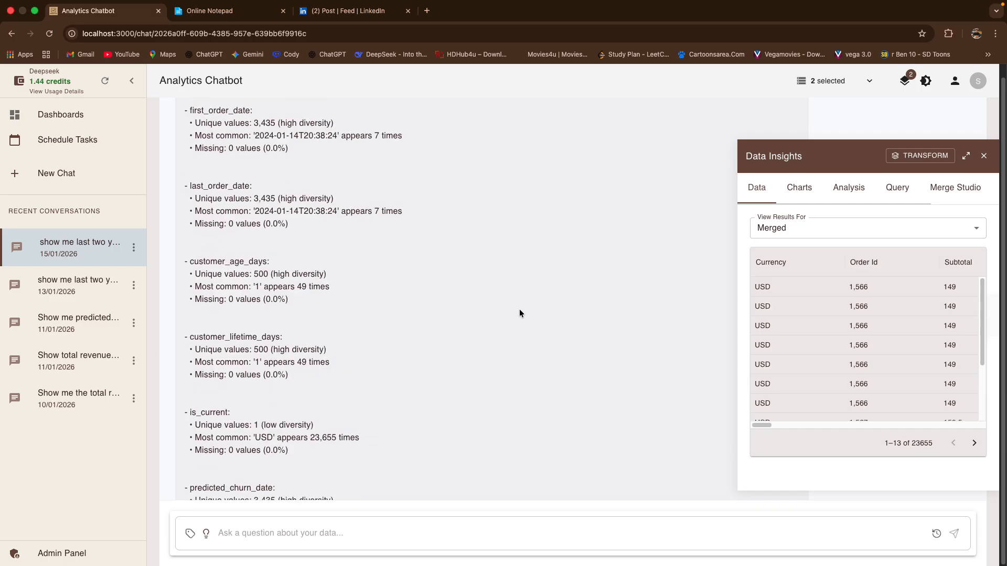
scroll(519, 313, down, 10)
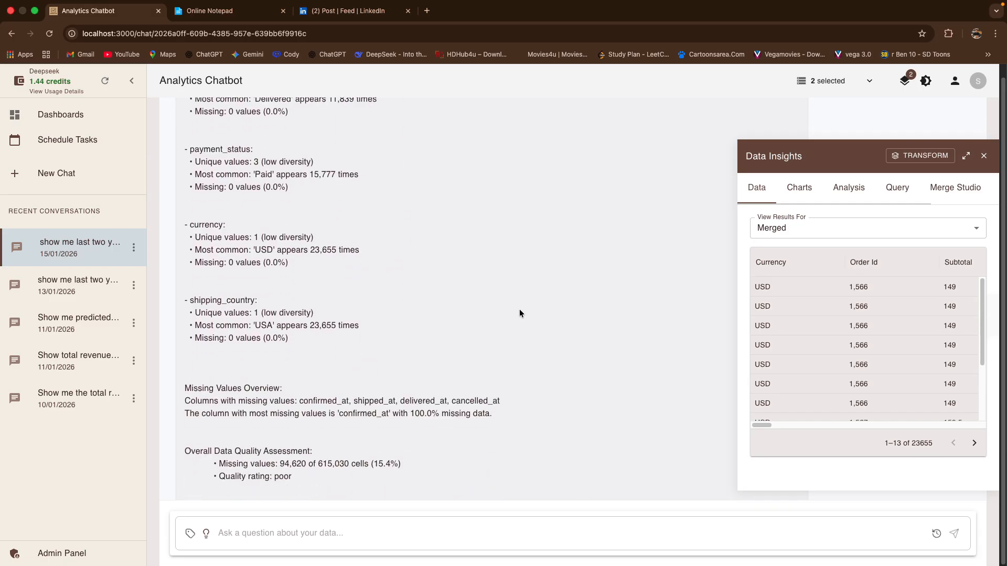
scroll(519, 313, down, 1)
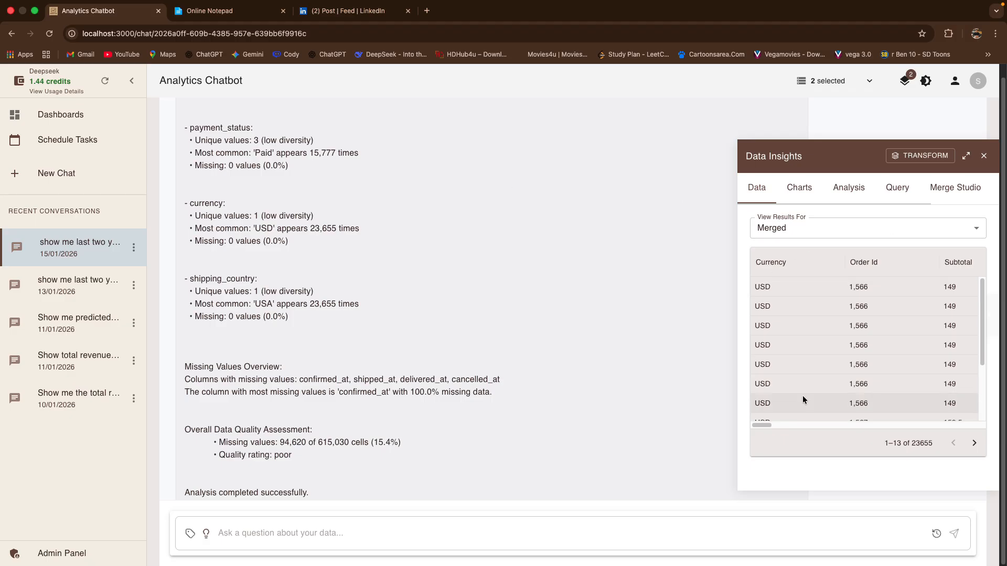
Look through the merged result table's rows and columns, and view the available result sources.
scroll(802, 389, down, 2)
mouse_move(763, 425)
mouse_down()
mouse_move(986, 441)
mouse_move(776, 427)
mouse_up()
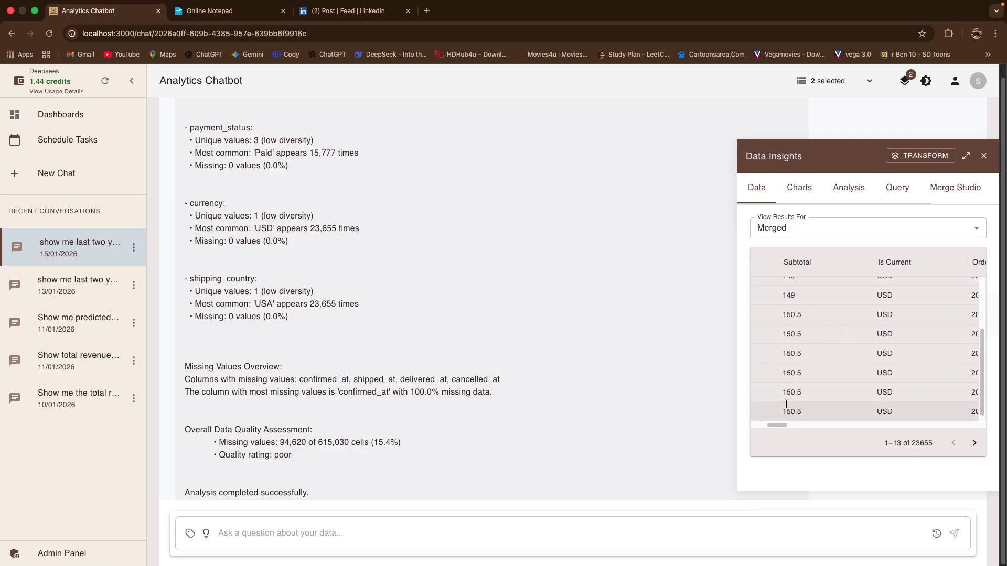
click(794, 229)
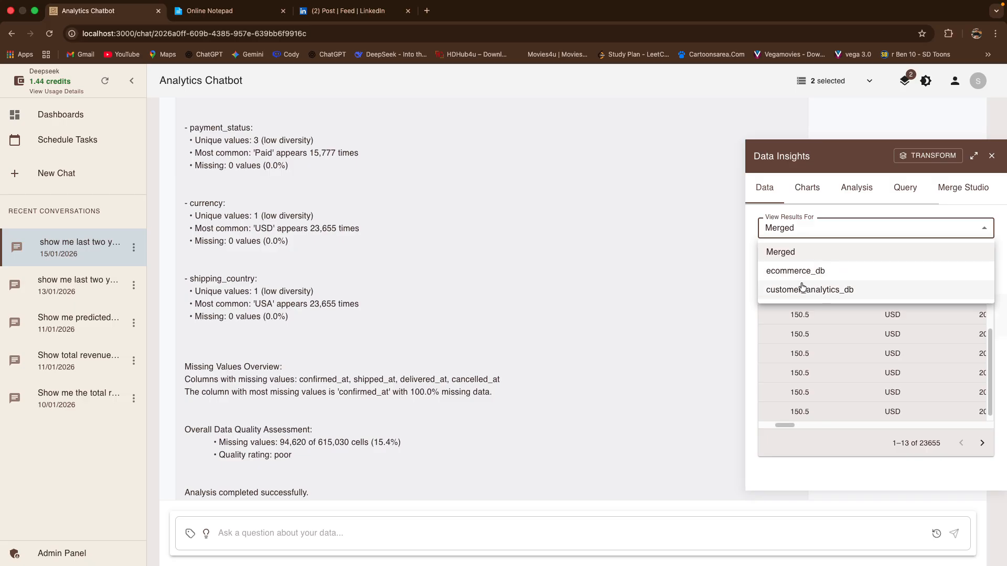
Examine the total_profit vs total_spent scatter chart in full screen, zooming into its points, and close the enlarged view.
click(806, 190)
click(806, 194)
scroll(822, 292, down, 3)
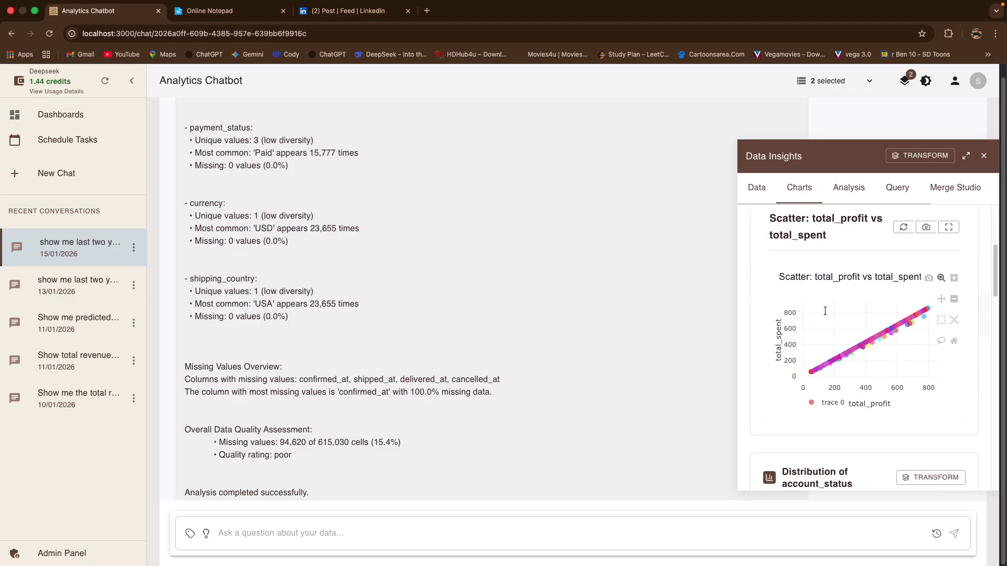
click(956, 227)
scroll(284, 391, up, 10)
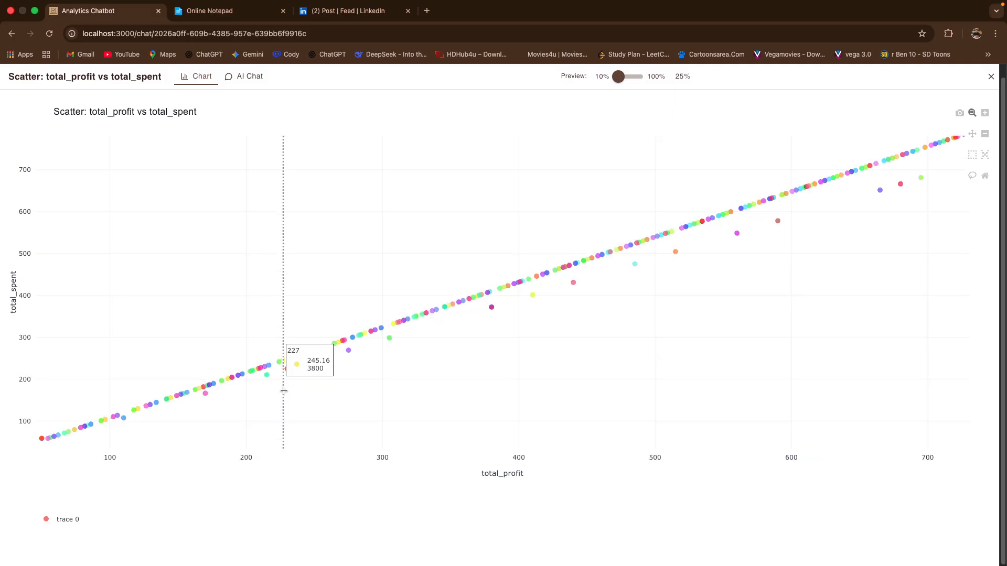
scroll(316, 355, up, 2)
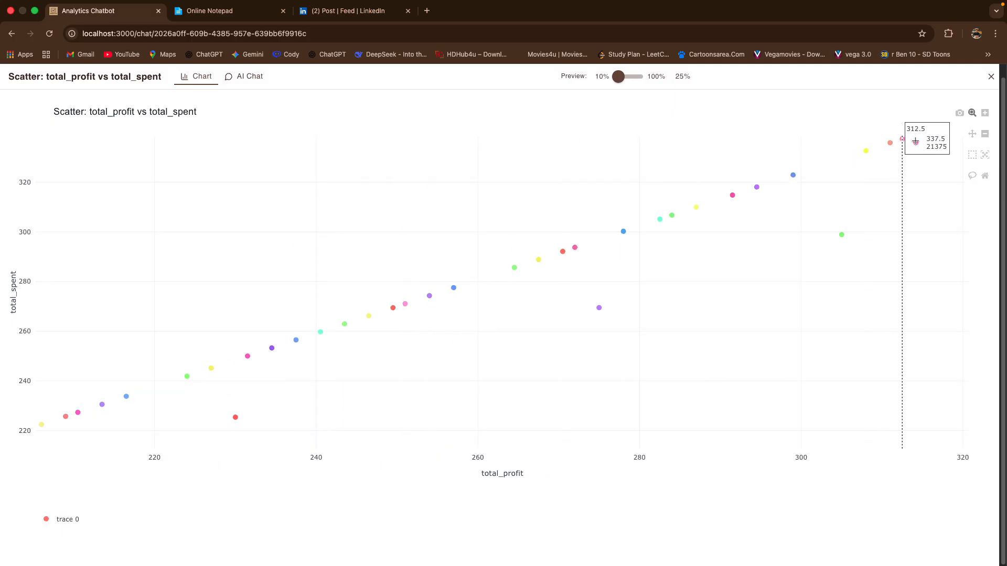
click(991, 77)
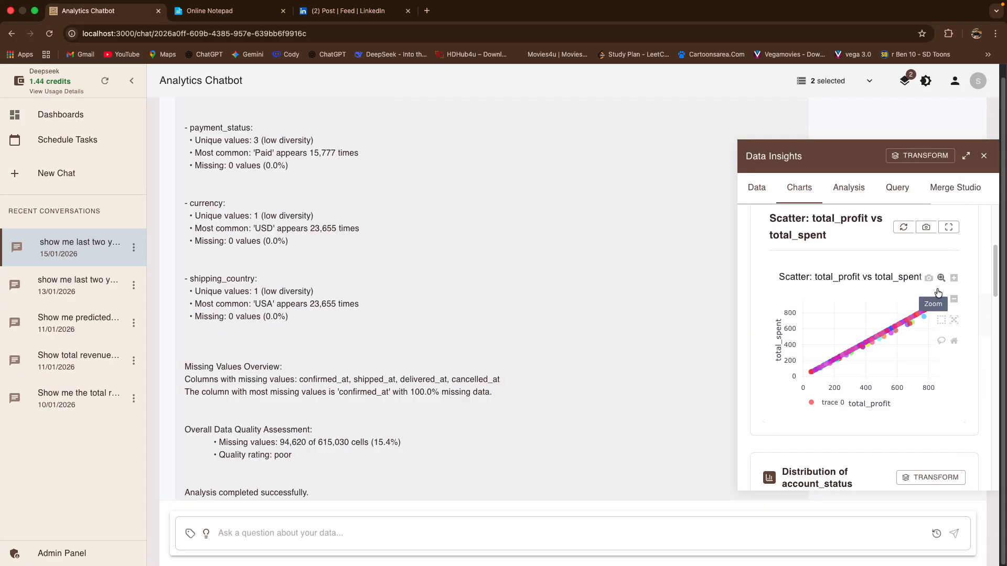
Review the answer's other charts: account_status distribution, account_status proportion and total_profit over time.
scroll(940, 406, down, 4)
scroll(939, 404, down, 6)
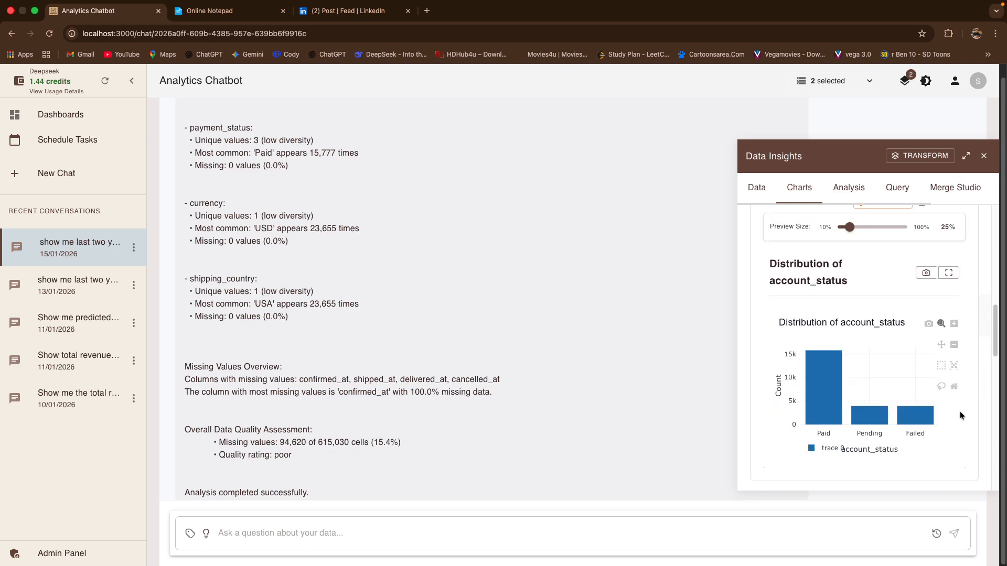
scroll(961, 428, down, 3)
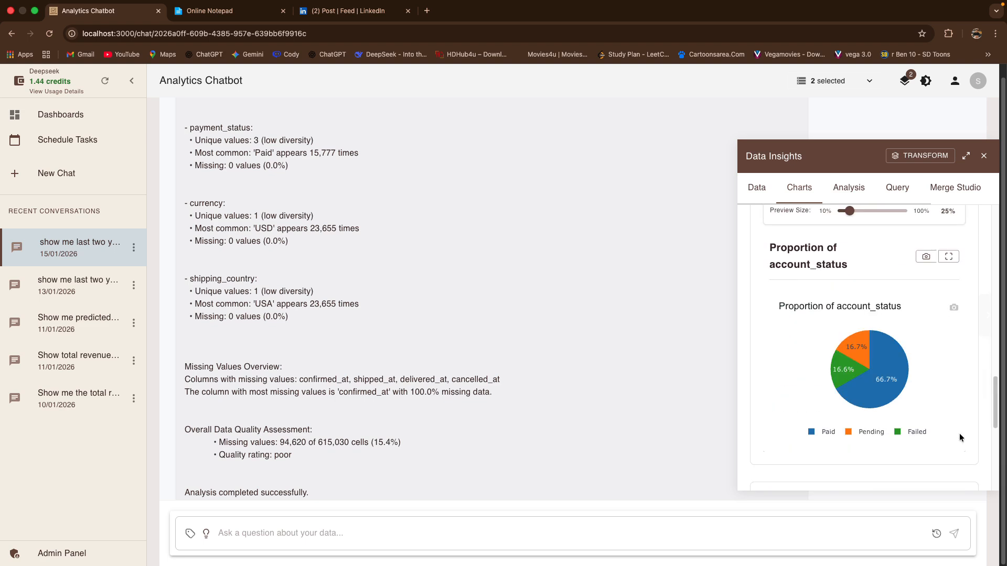
scroll(957, 431, down, 6)
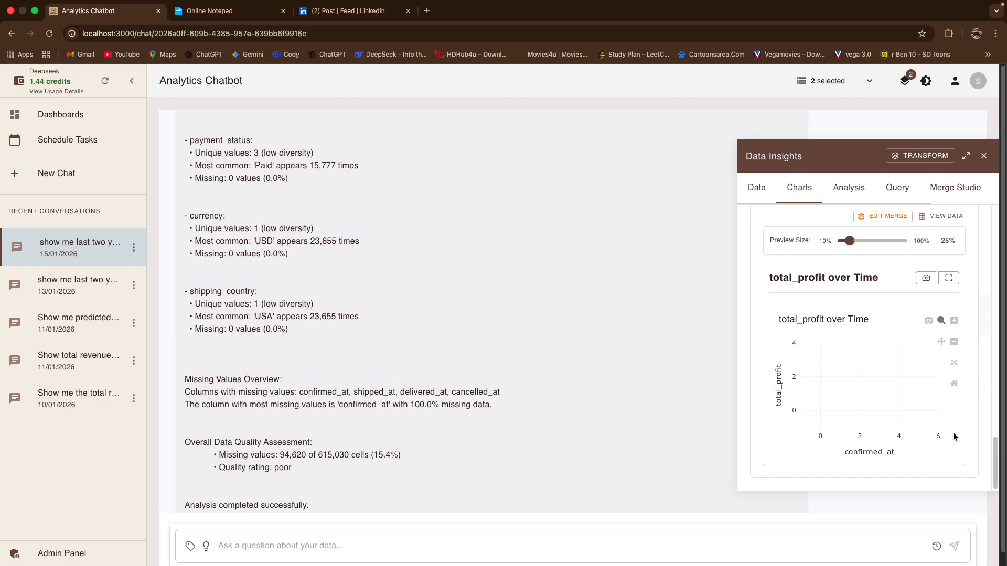
scroll(798, 283, up, 10)
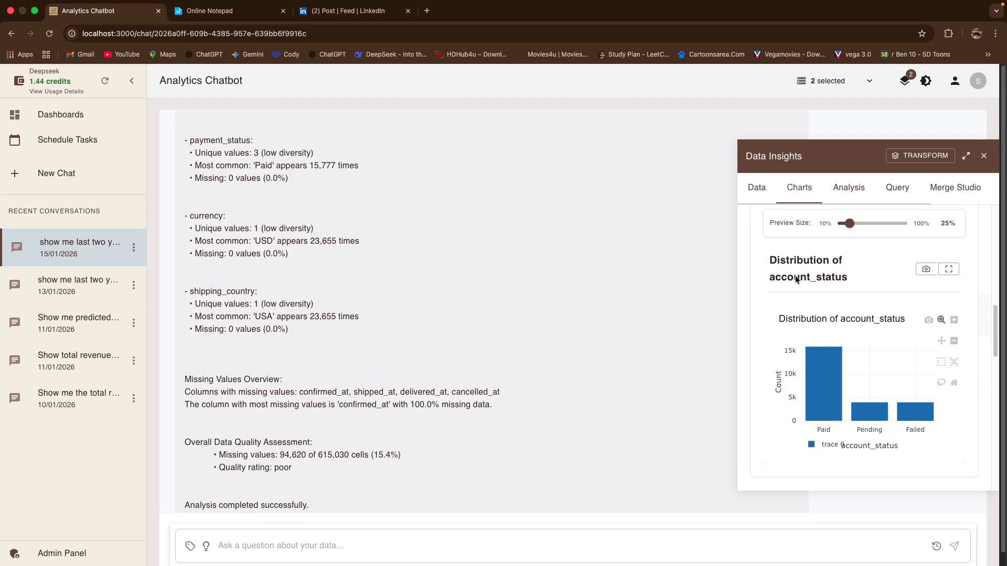
scroll(795, 275, up, 3)
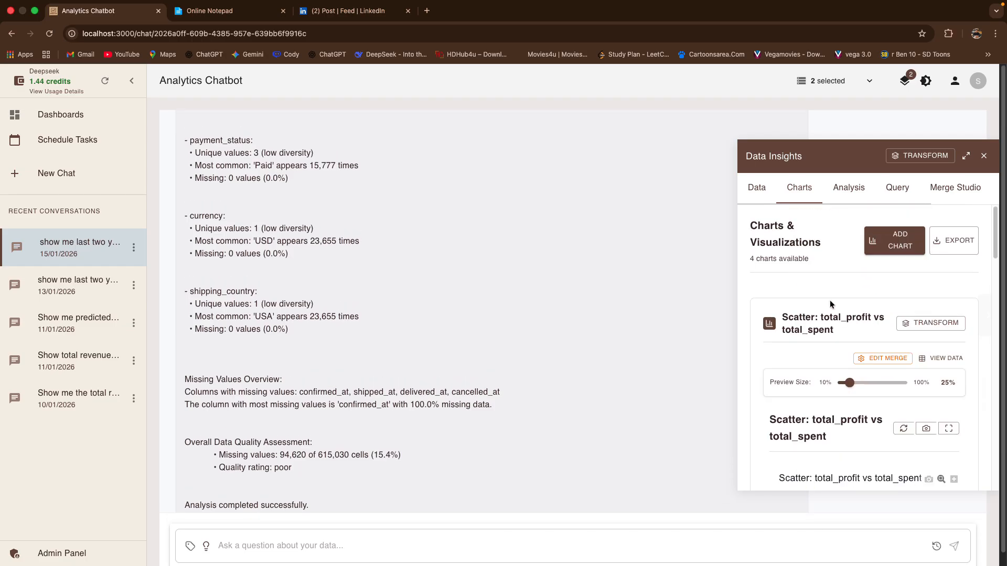
View the dataset choices for transforming the scatter chart without transforming anything, and recheck the merged data and charts.
click(934, 325)
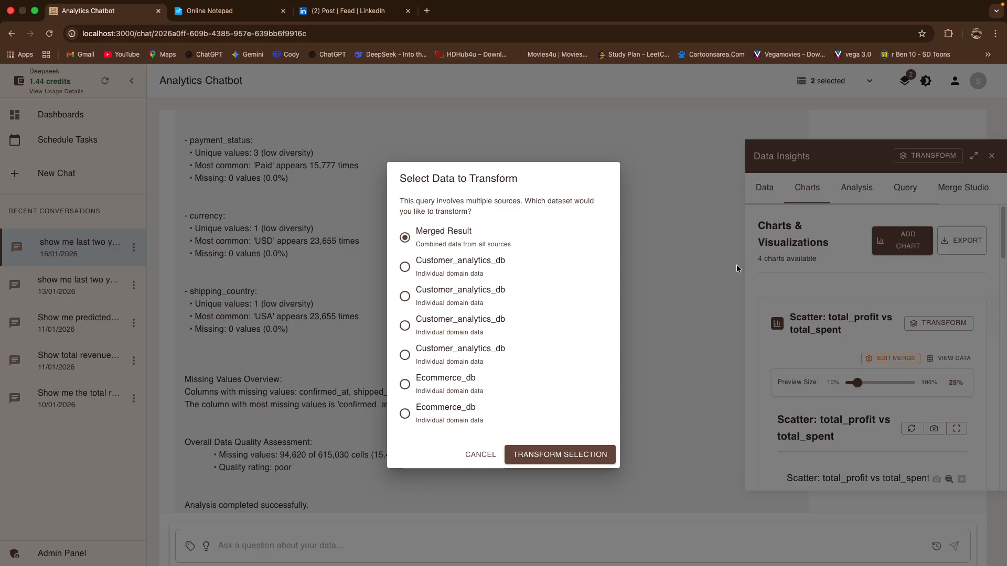
click(768, 201)
click(765, 197)
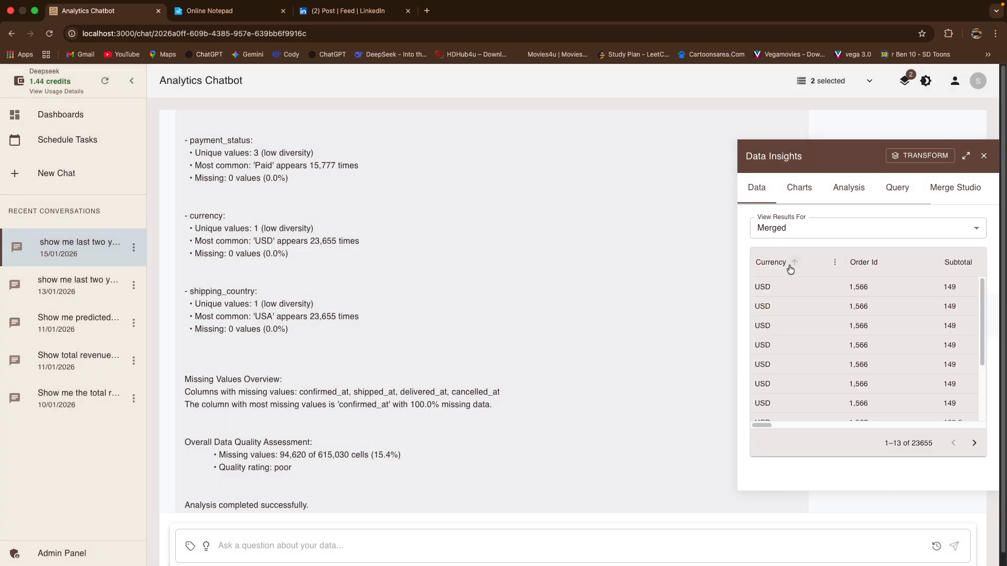
click(788, 192)
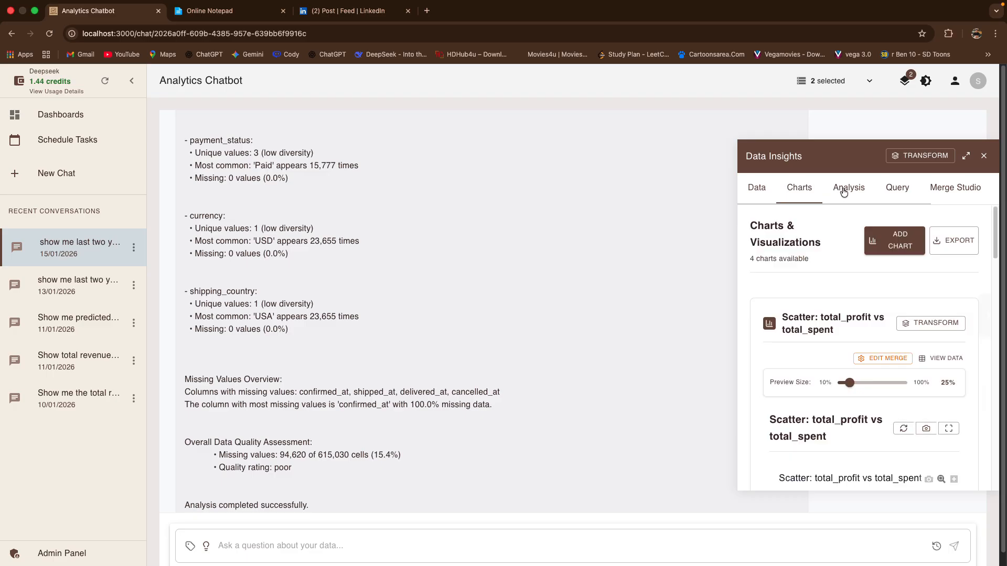
Show the merged answer's queries in the enlarged Data Insights view with the conversation sidebar collapsed.
click(882, 190)
scroll(854, 359, down, 1)
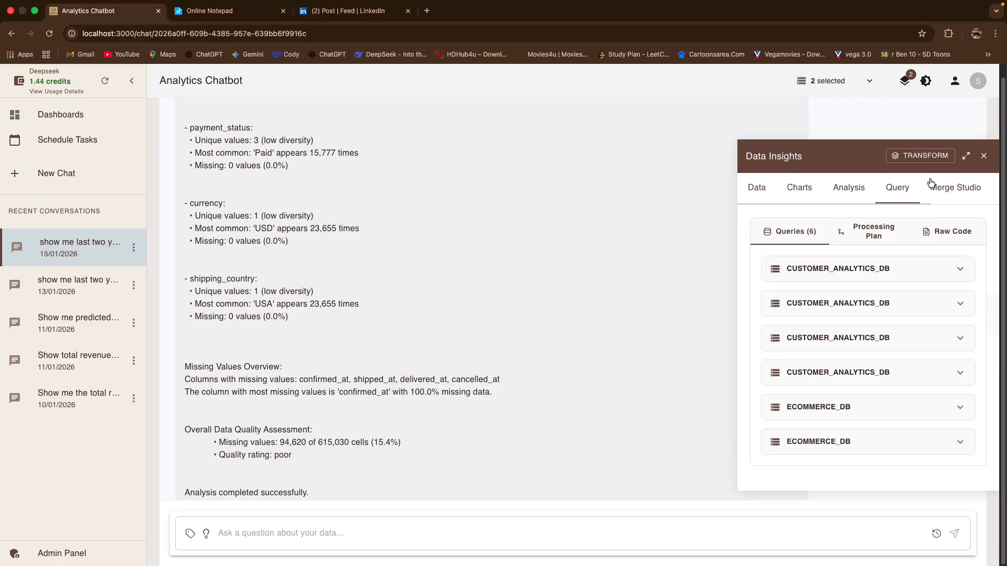
click(965, 157)
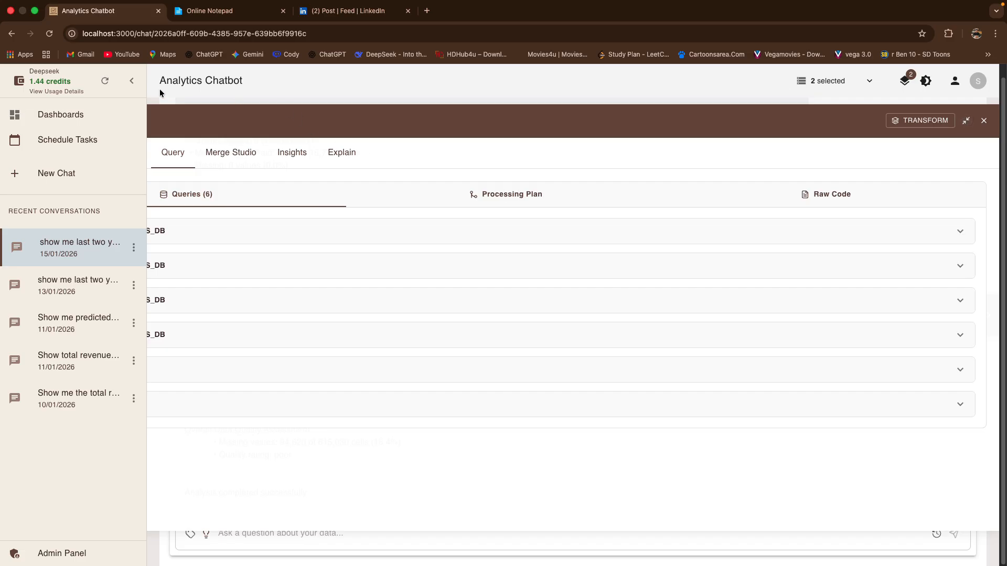
click(135, 83)
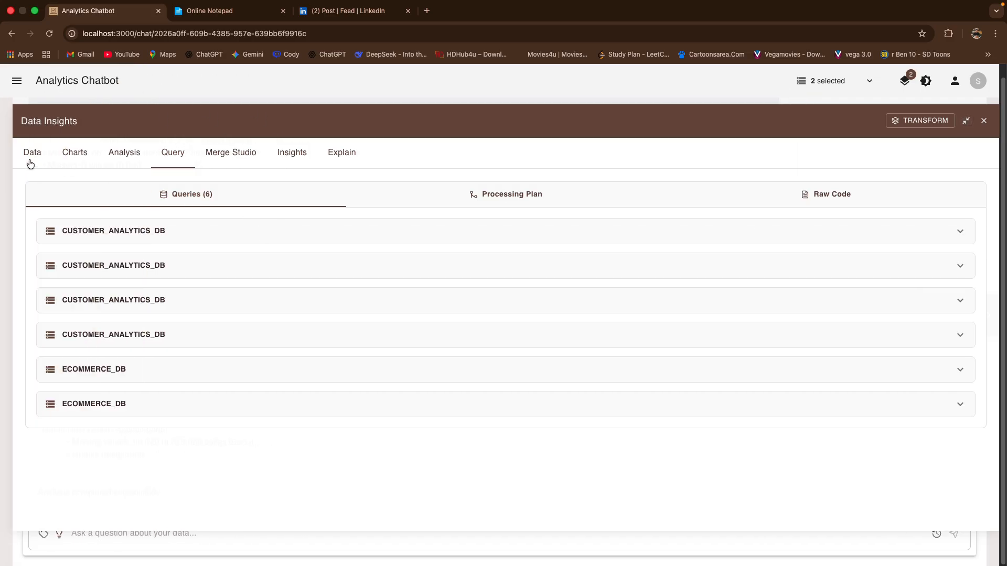
Expand the CUSTOMER_ANALYTICS_DB and ECOMMERCE_DB queries one by one and read through their SQL statements.
click(127, 242)
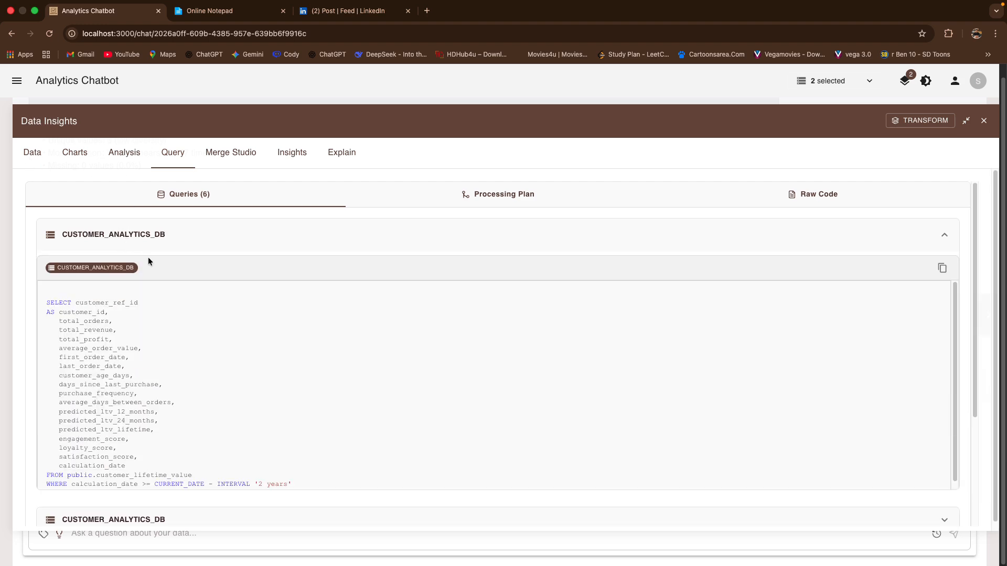
click(144, 515)
click(120, 401)
click(130, 430)
scroll(137, 429, down, 4)
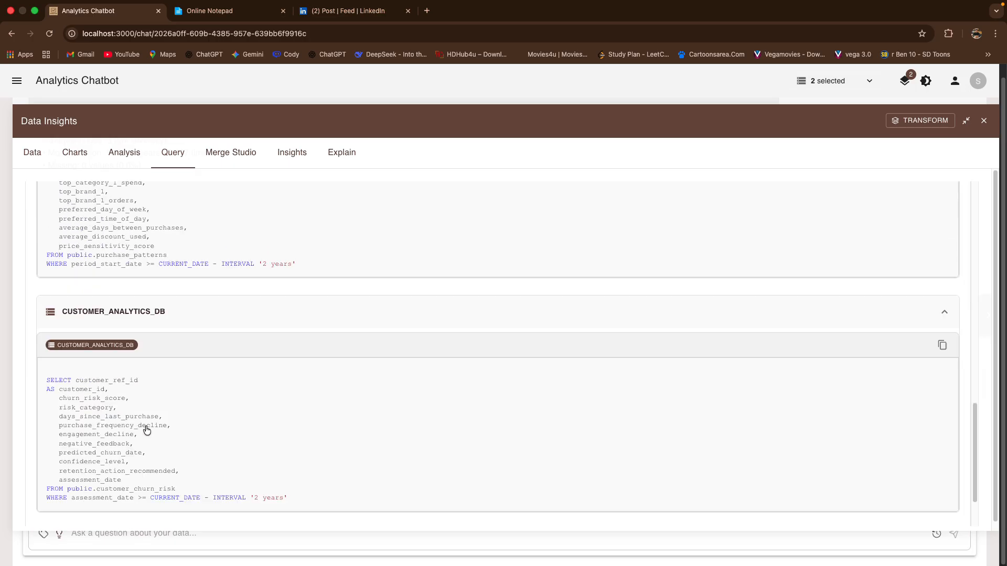
click(121, 467)
scroll(129, 463, down, 4)
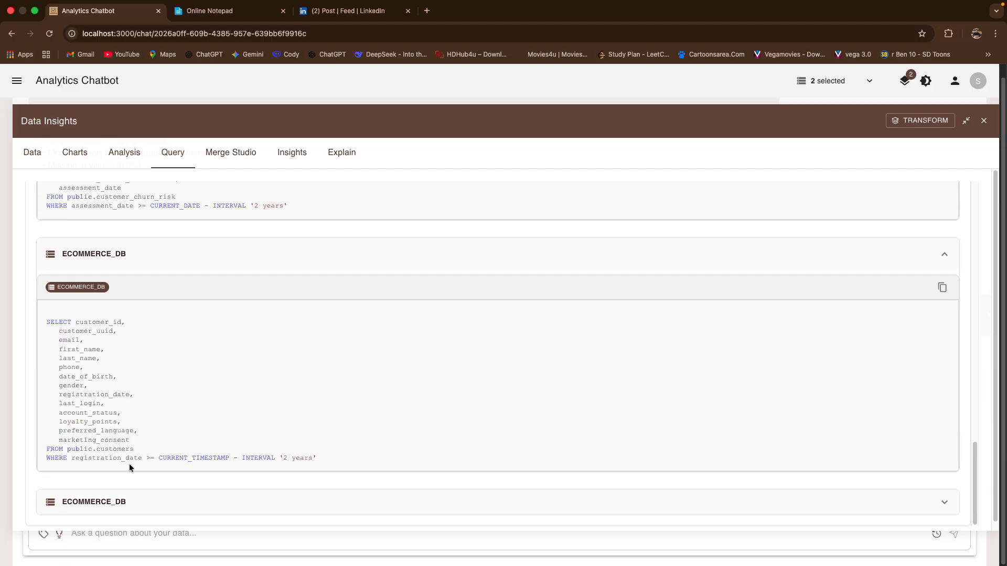
click(142, 501)
scroll(231, 384, down, 5)
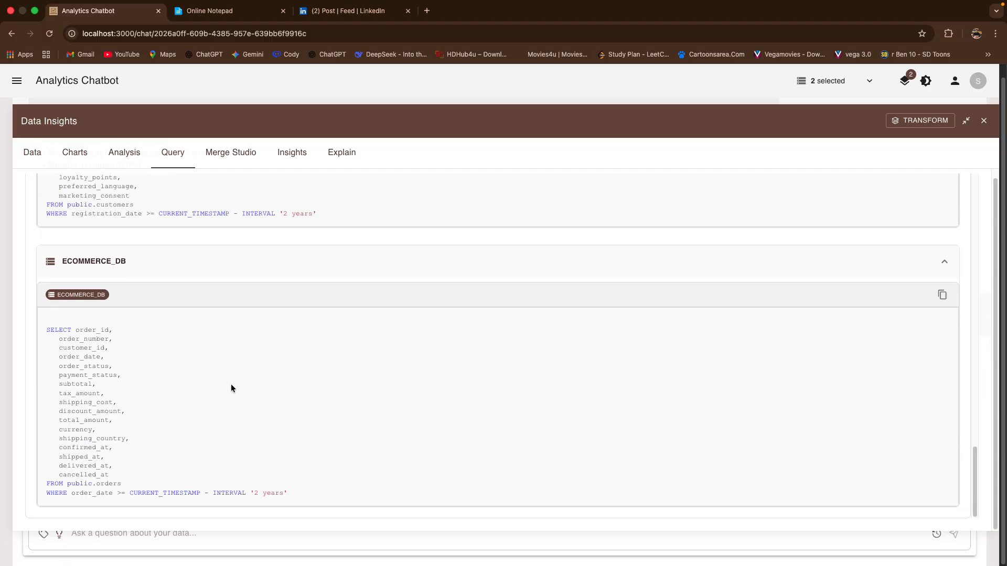
scroll(230, 380, up, 10)
scroll(227, 374, up, 5)
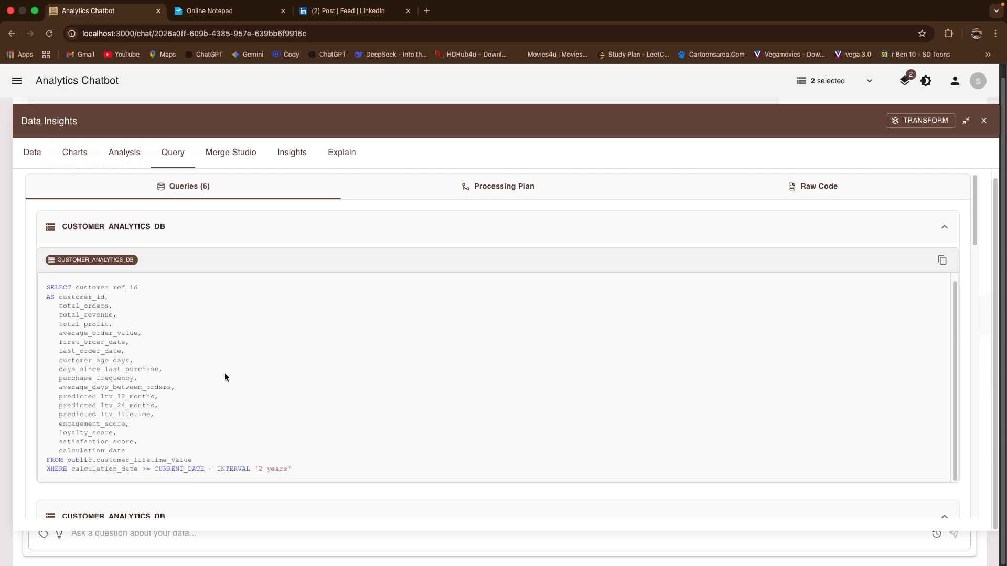
scroll(218, 367, down, 5)
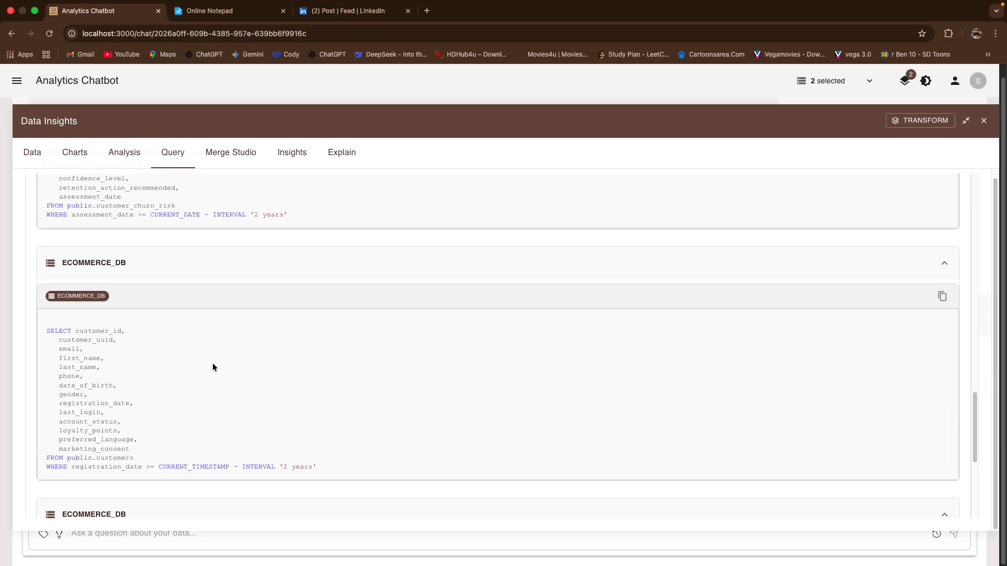
scroll(209, 363, up, 5)
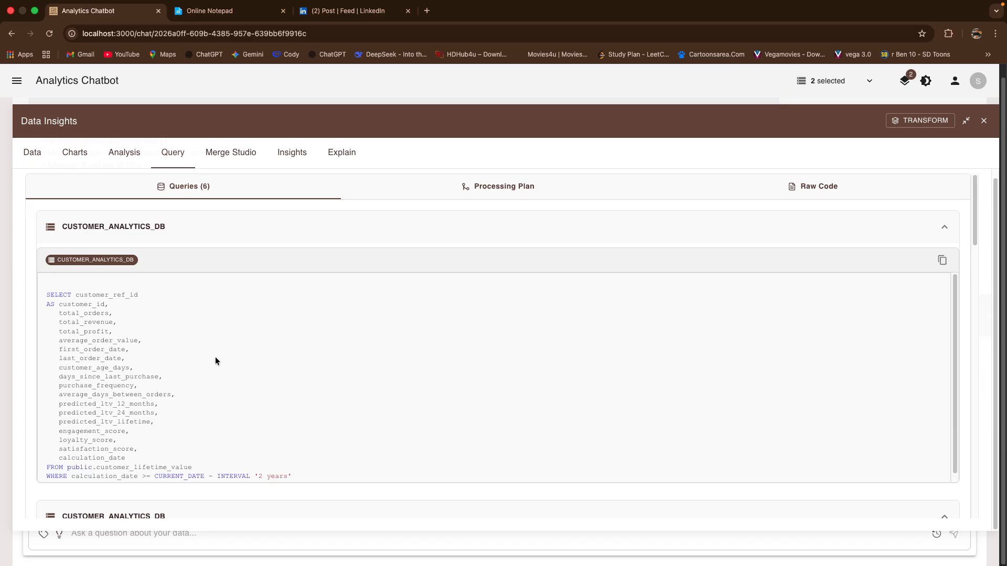
Examine the merge's processing plan from data collection through the join and transform steps to the selected columns.
click(523, 199)
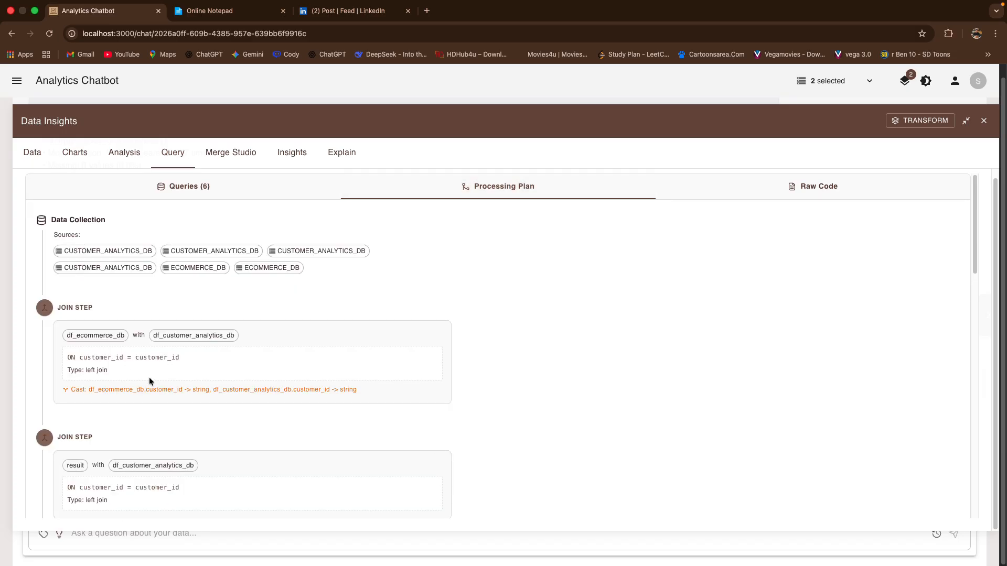
scroll(149, 376, up, 1)
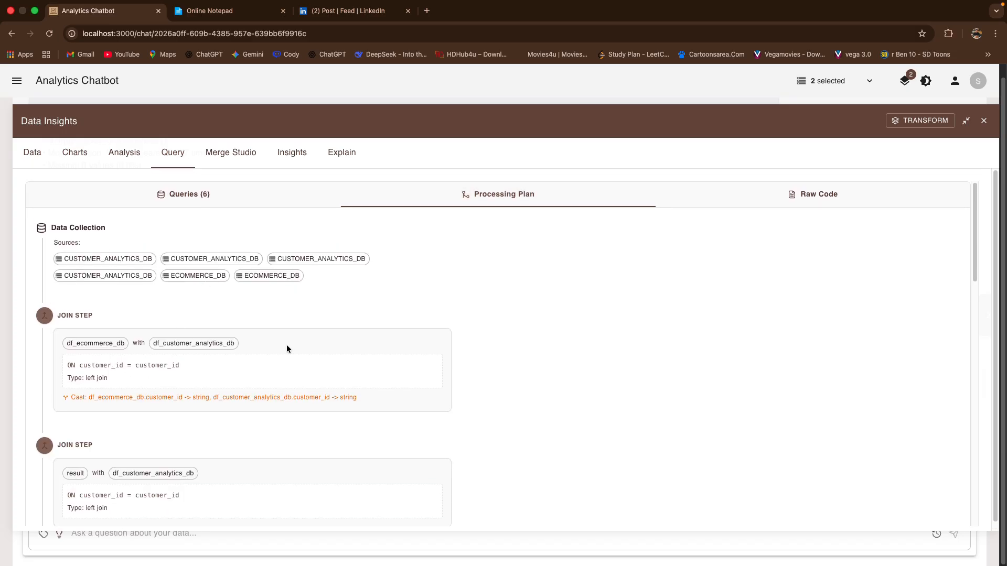
scroll(286, 348, down, 5)
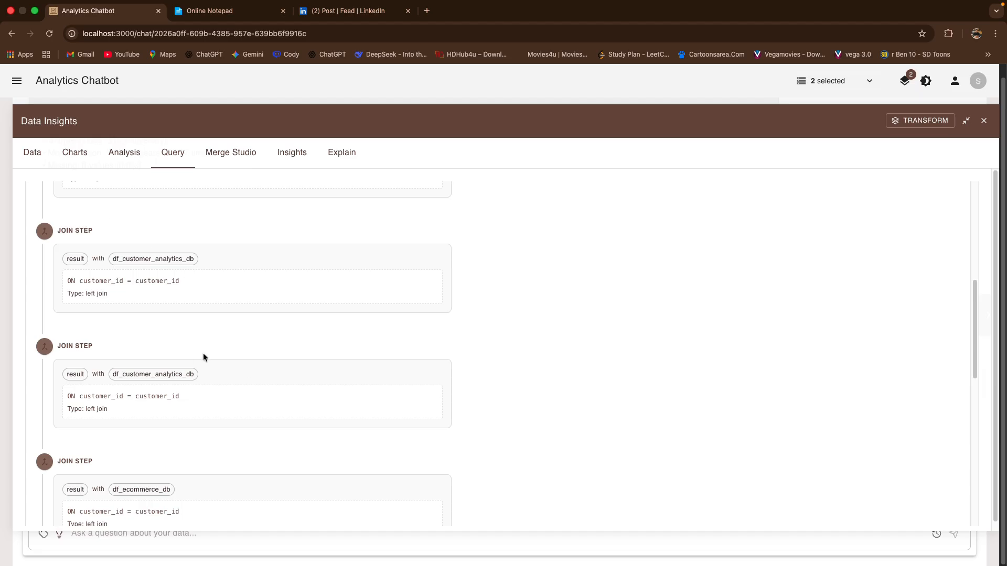
scroll(210, 372, down, 6)
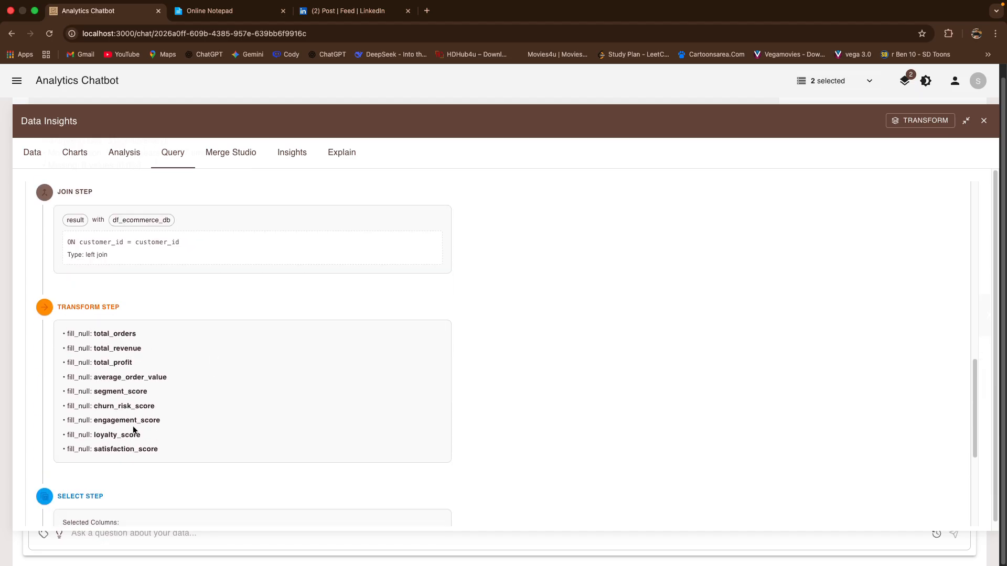
drag(172, 456, 45, 335)
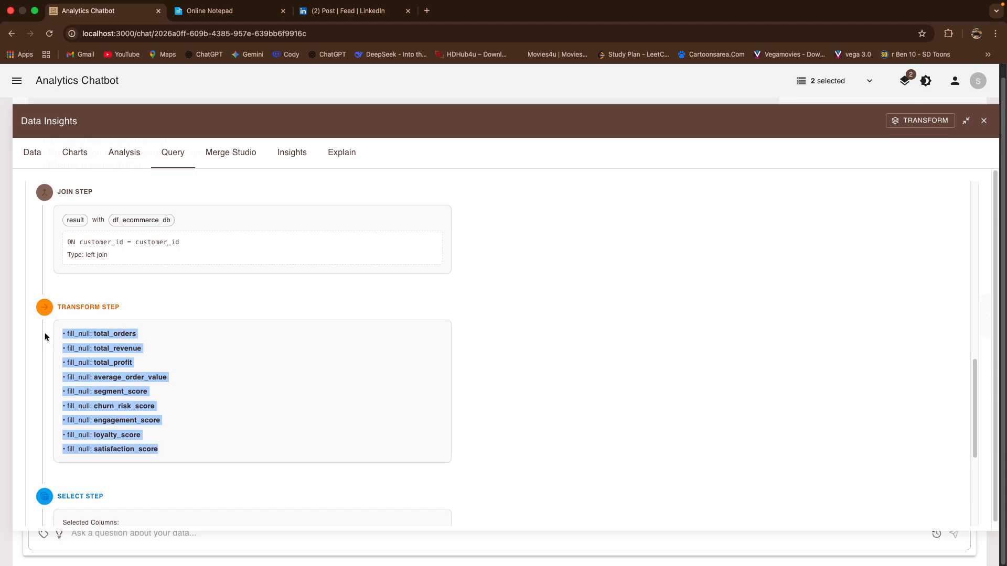
scroll(220, 377, down, 5)
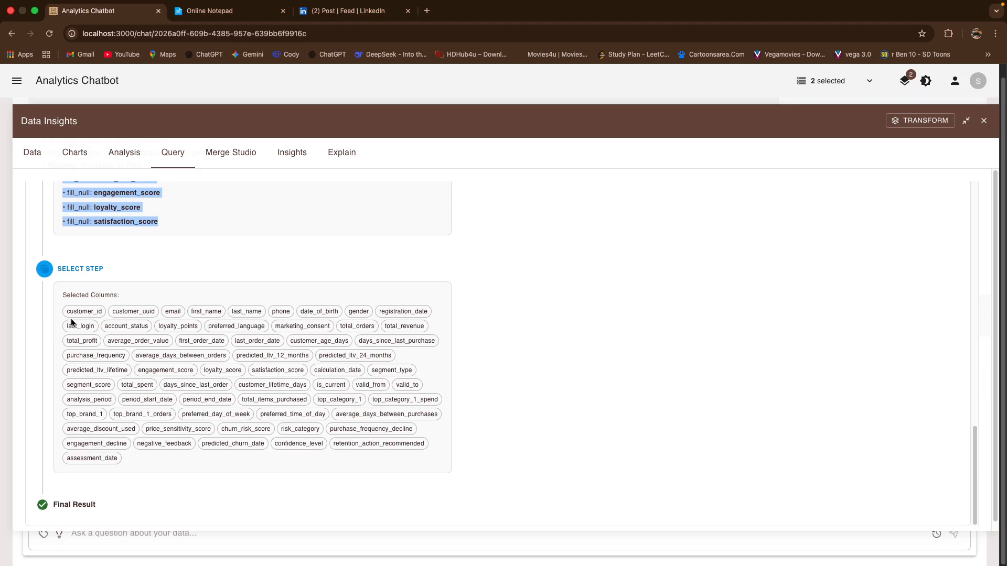
drag(63, 311, 131, 464)
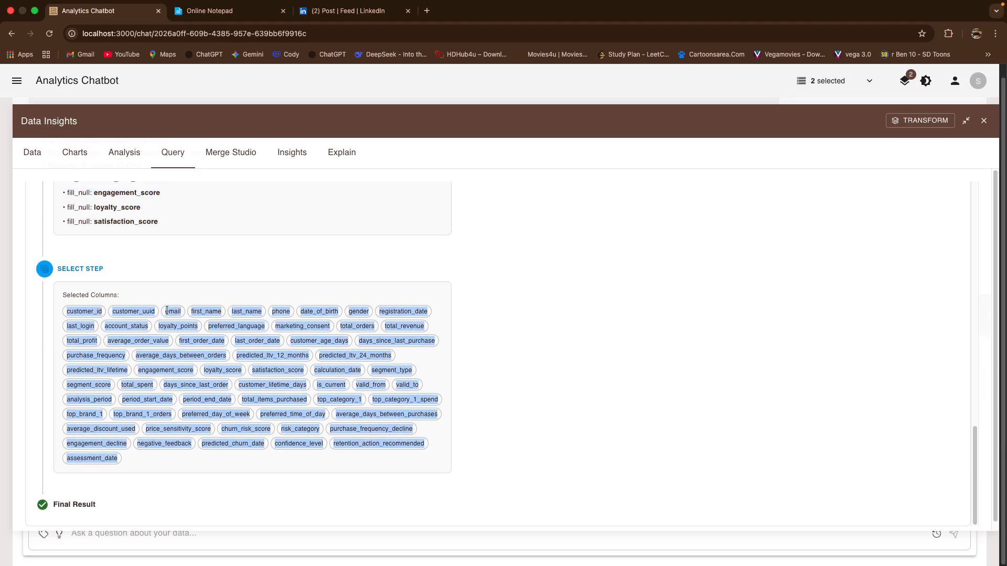
scroll(167, 311, down, 1)
scroll(146, 374, up, 15)
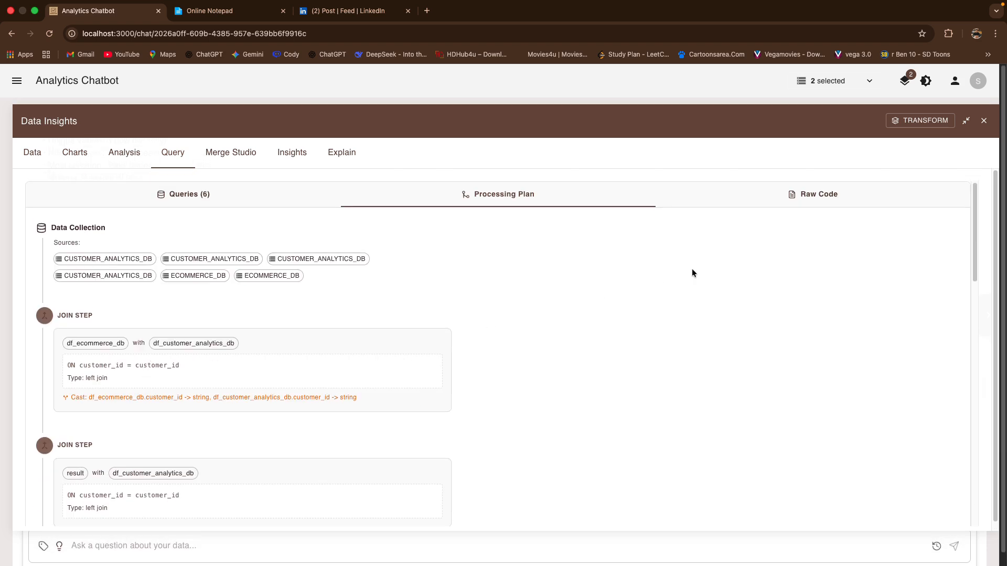
Read through the raw JSON merge specification behind the merged answer.
click(775, 203)
scroll(236, 408, down, 5)
scroll(188, 400, down, 10)
scroll(188, 395, up, 15)
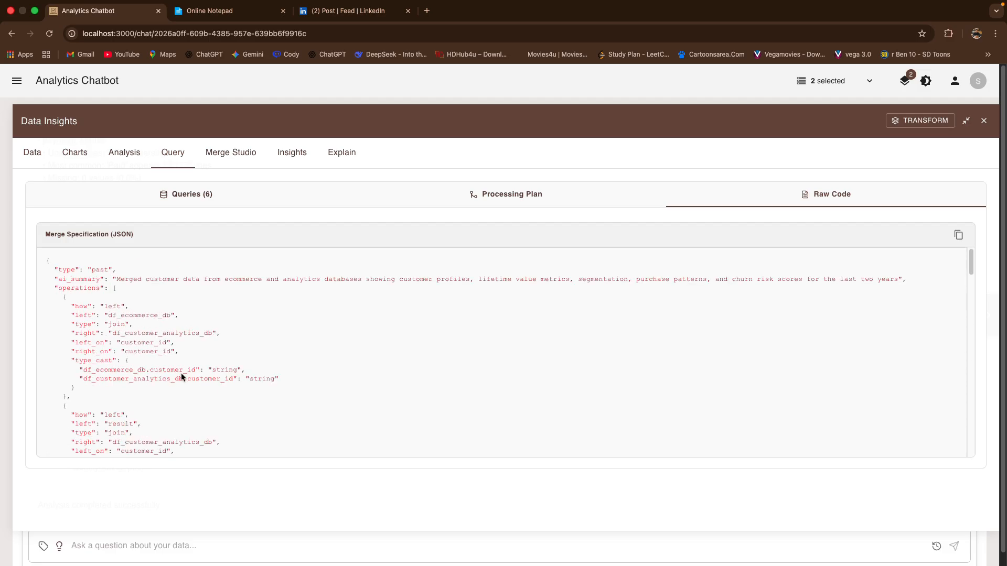
Recheck the processing plan down to its final result, and return to the list of queries.
click(489, 196)
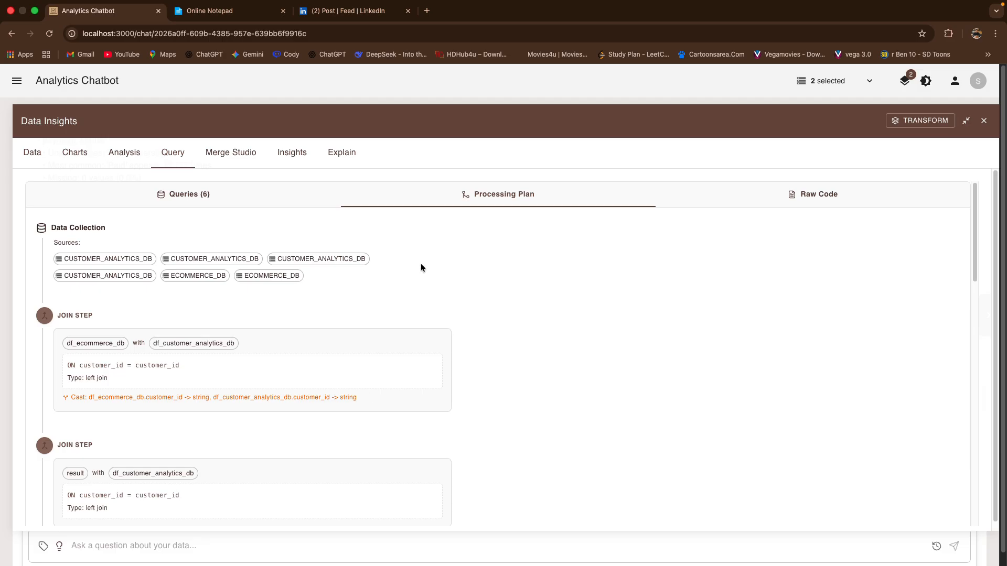
scroll(209, 429, down, 8)
scroll(224, 386, down, 15)
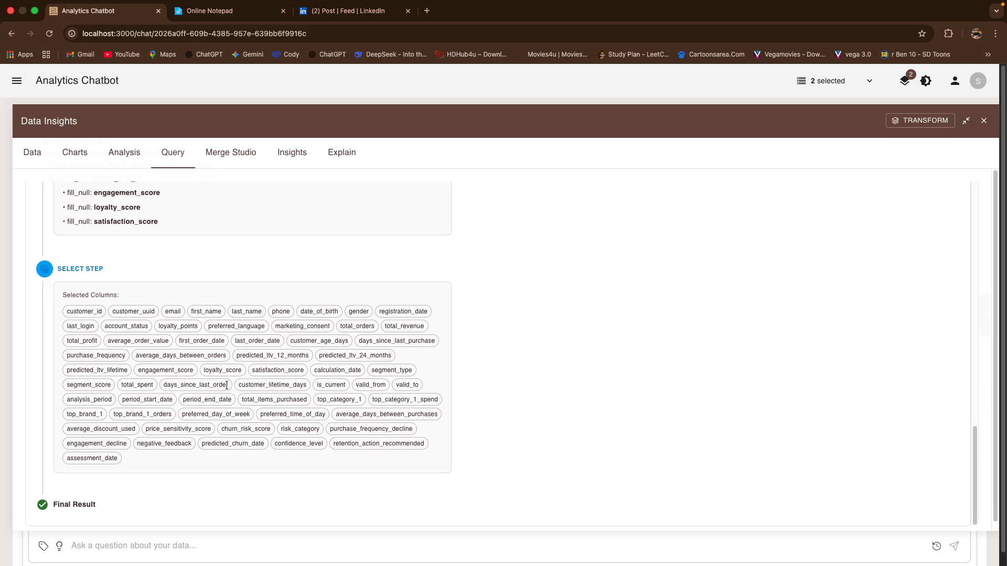
scroll(226, 384, up, 15)
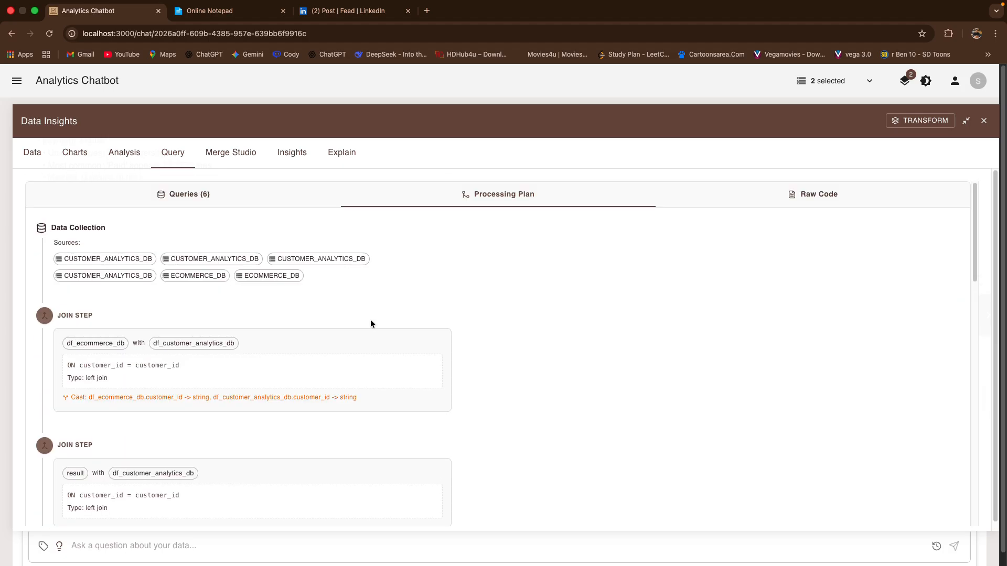
click(196, 205)
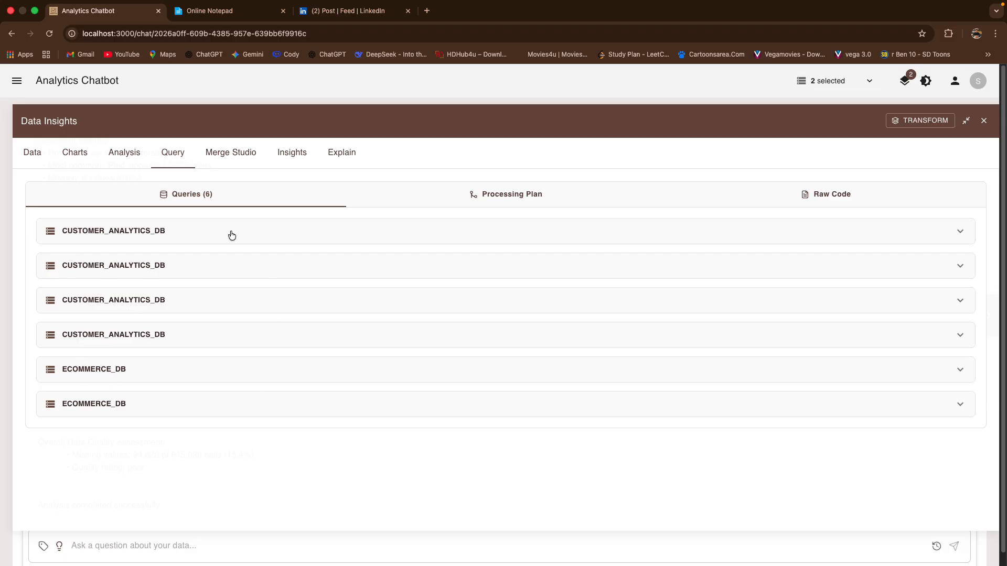
Review the rows of the Merged result table and the charts built from the merged data.
click(37, 154)
scroll(217, 378, down, 5)
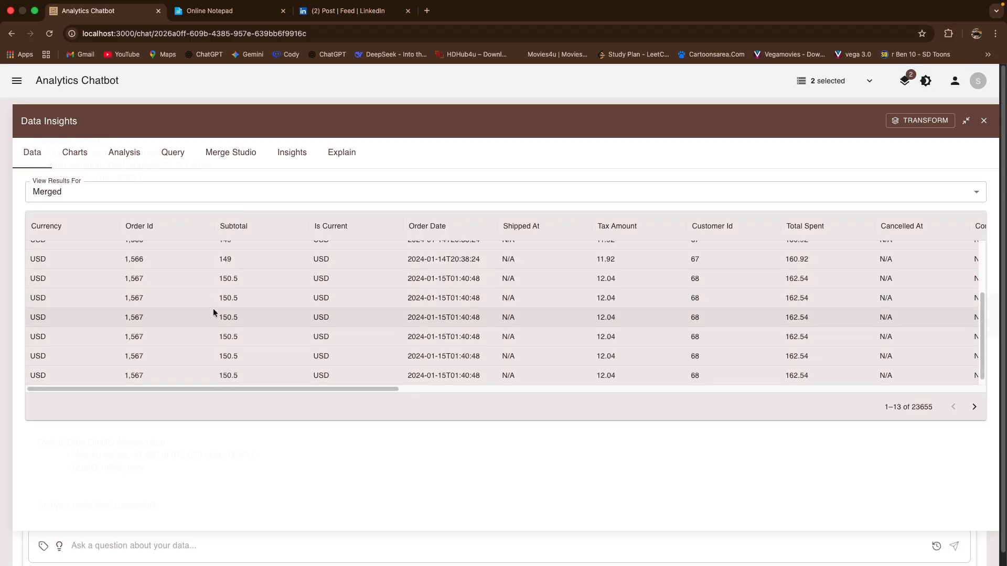
drag(216, 379, 838, 416)
drag(339, 382, 215, 398)
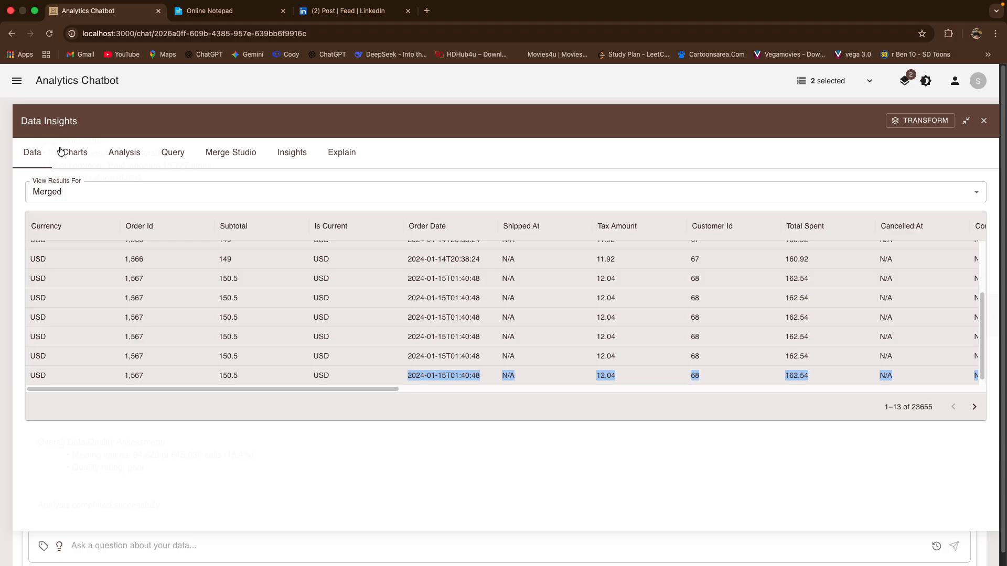
click(68, 153)
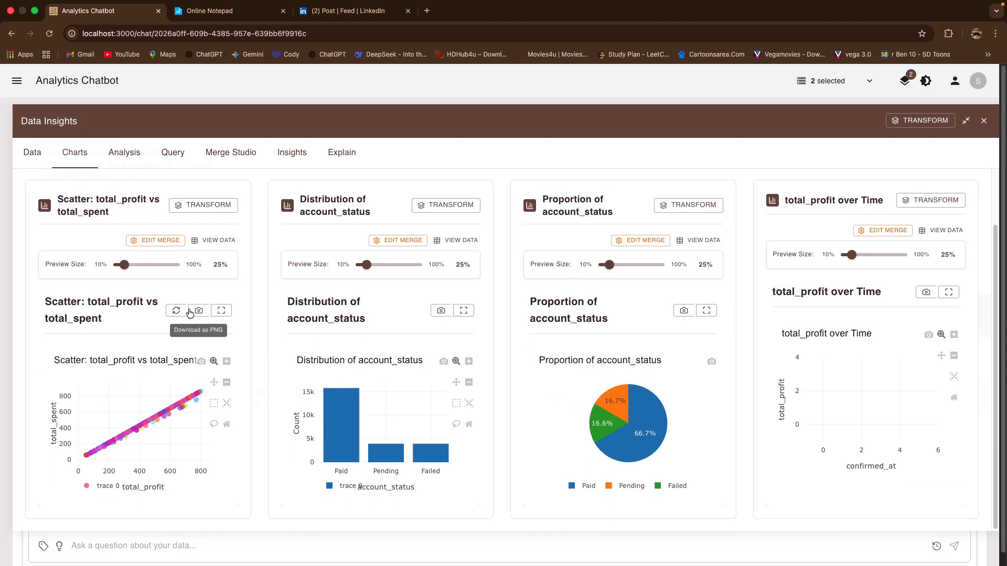
scroll(279, 272, down, 3)
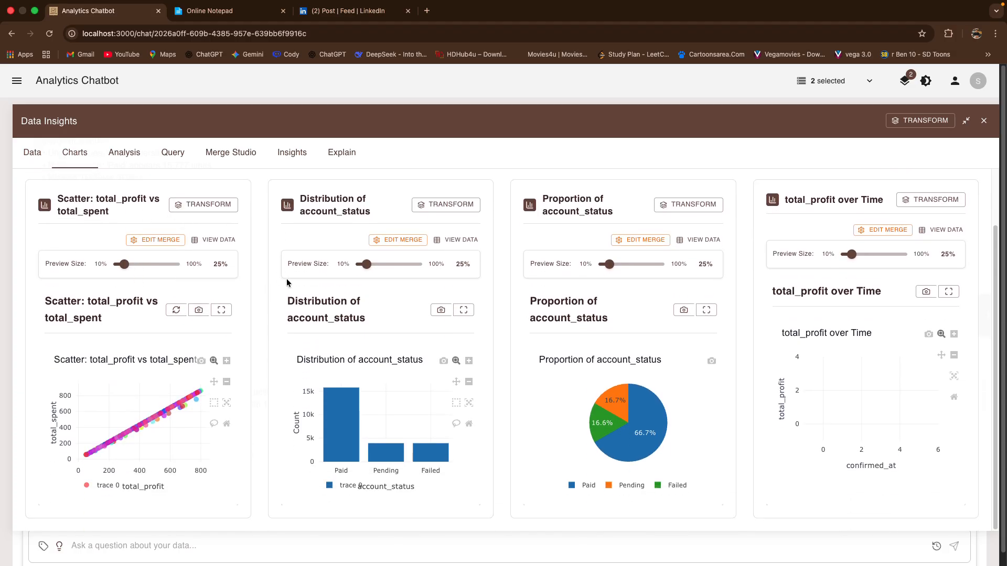
Close the Data Insights view and go to the conversation's last answer with the sidebar expanded.
click(984, 121)
scroll(339, 302, down, 10)
scroll(340, 302, down, 15)
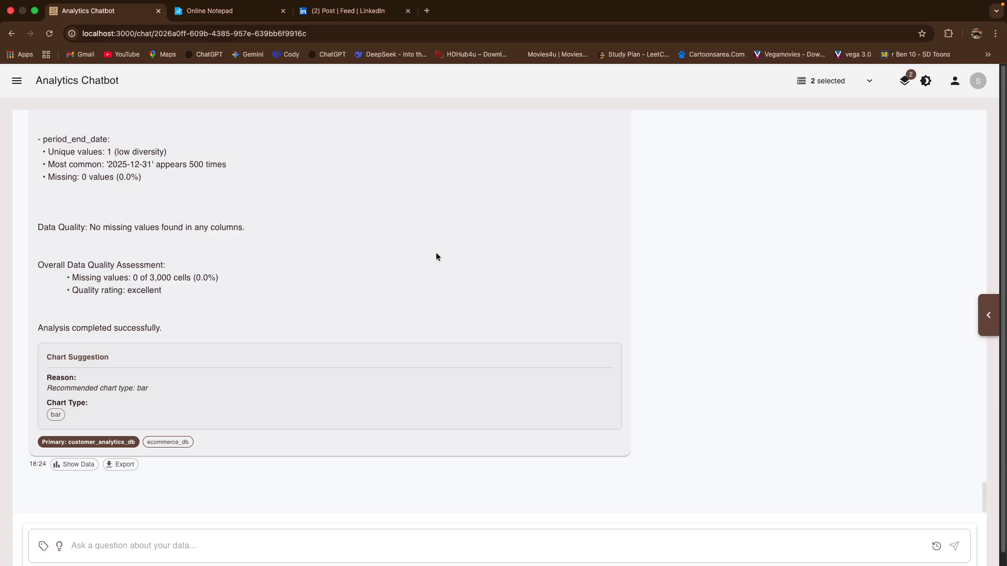
click(9, 82)
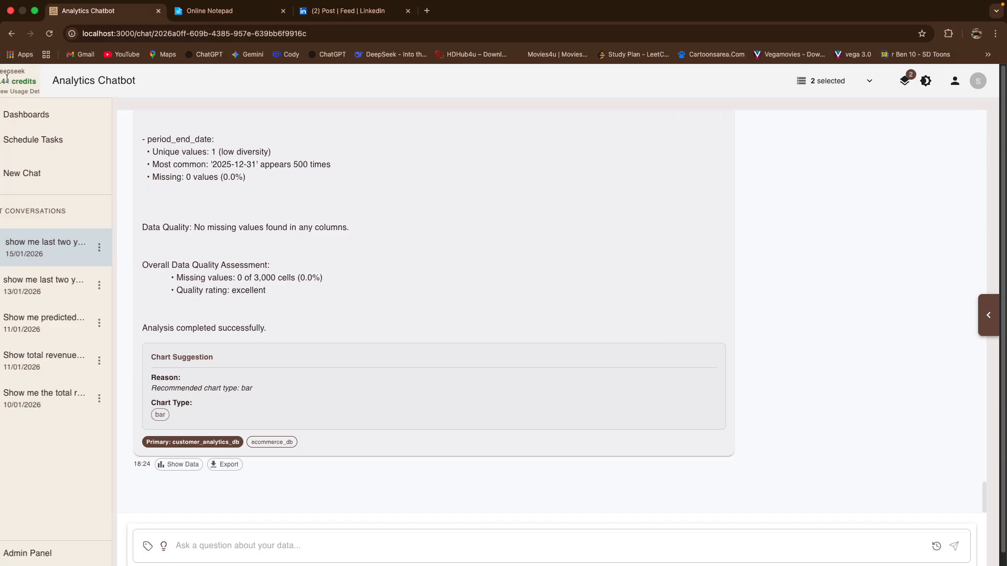
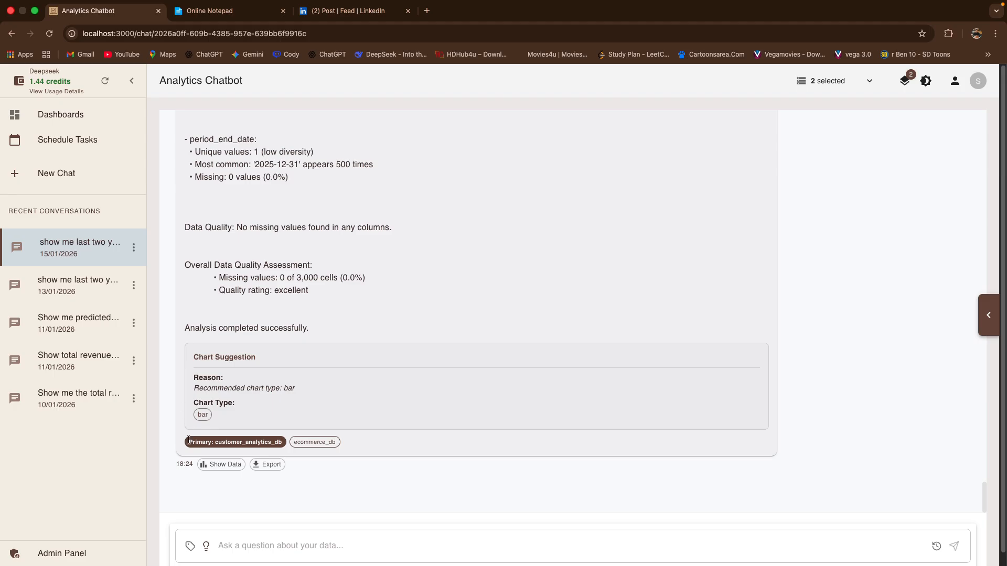
View the last answer's data and its Merge Studio, and close the Data Insights panel without merging.
click(224, 465)
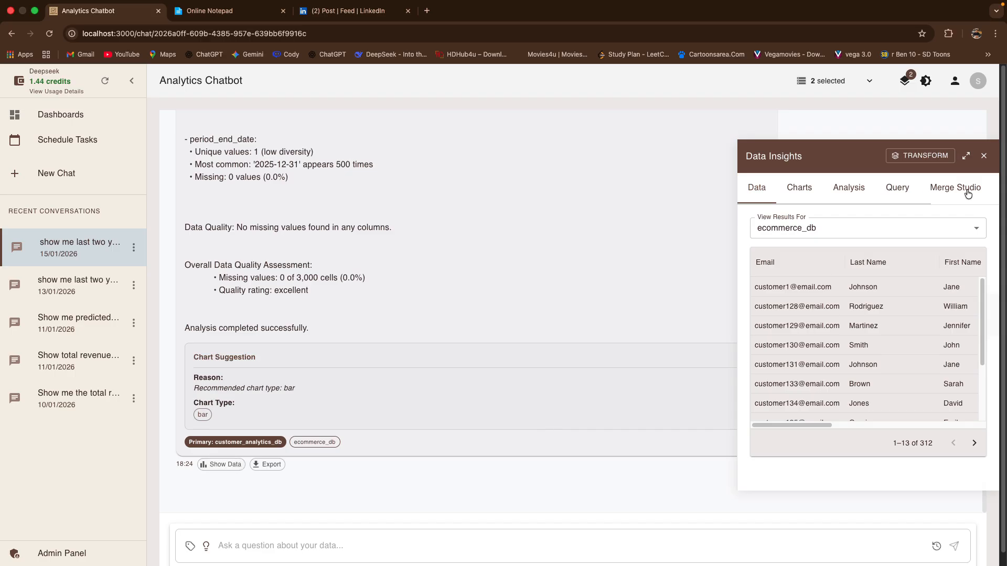
click(967, 194)
scroll(834, 297, down, 1)
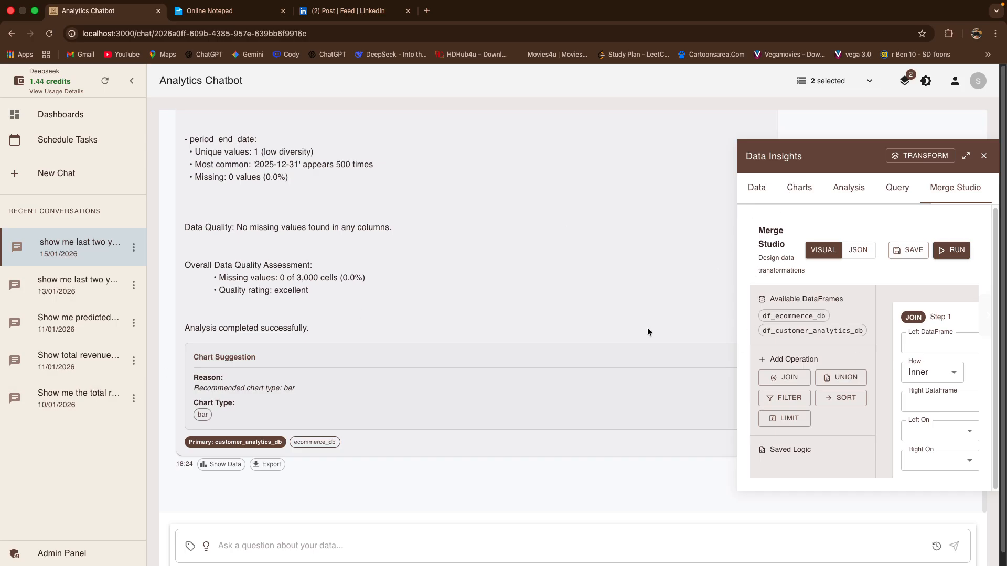
click(984, 156)
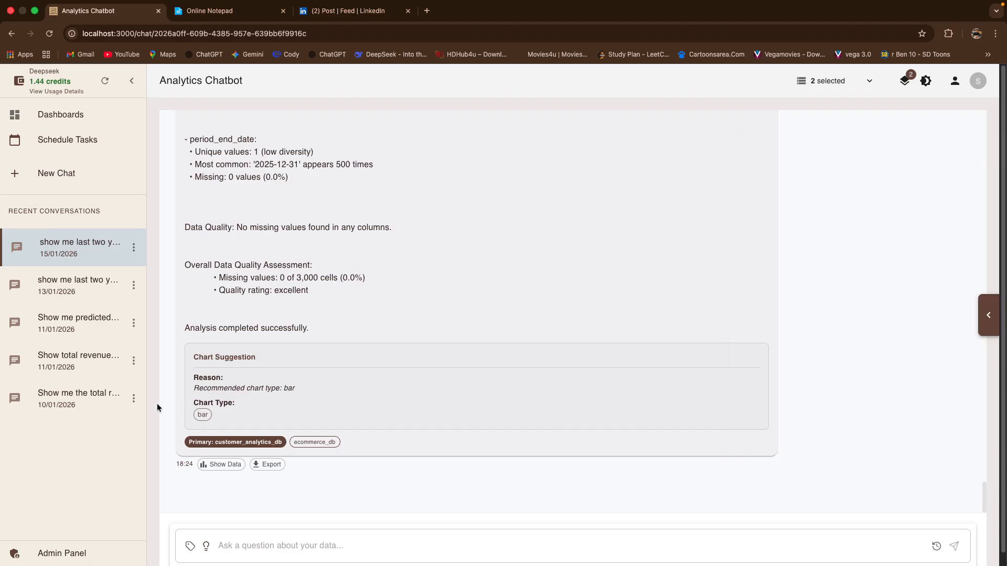
Open the earlier conversations dated 13/01/2026 and "Show me predicted…" from 11/01/2026.
click(68, 297)
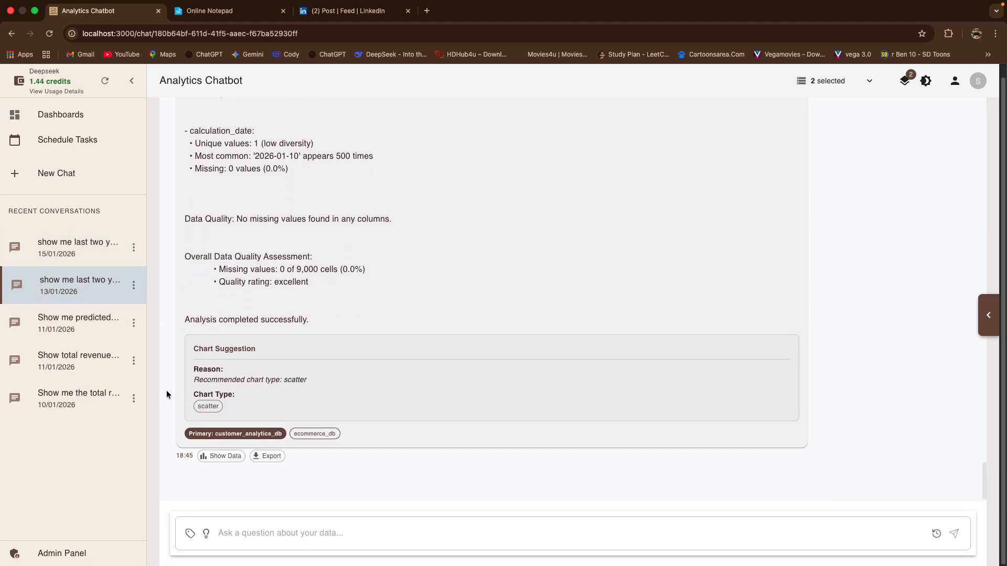
click(65, 335)
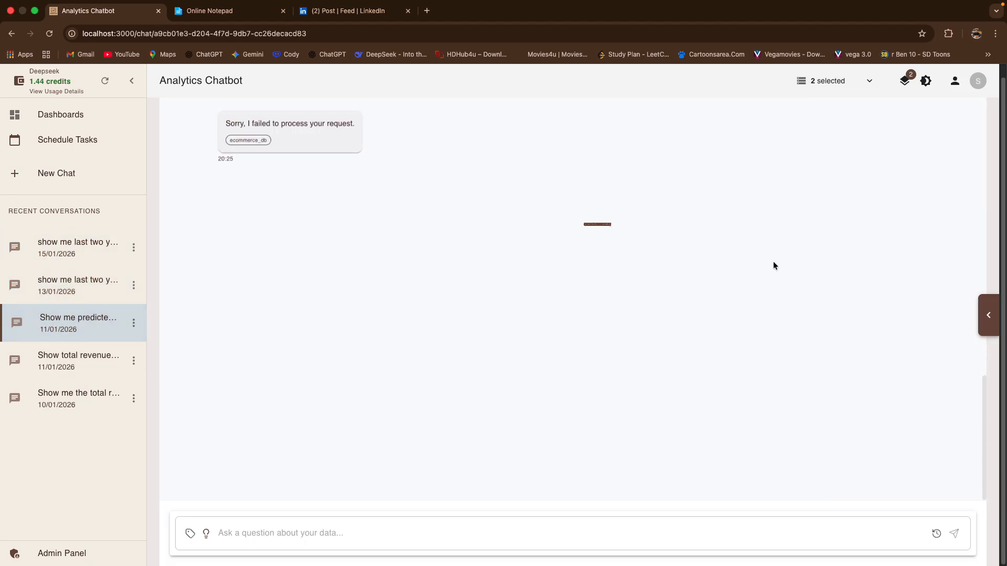
Switch to Online Notepad and highlight the "load and transform data transform cart" line, then just its words "transform cart".
scroll(904, 160, up, 4)
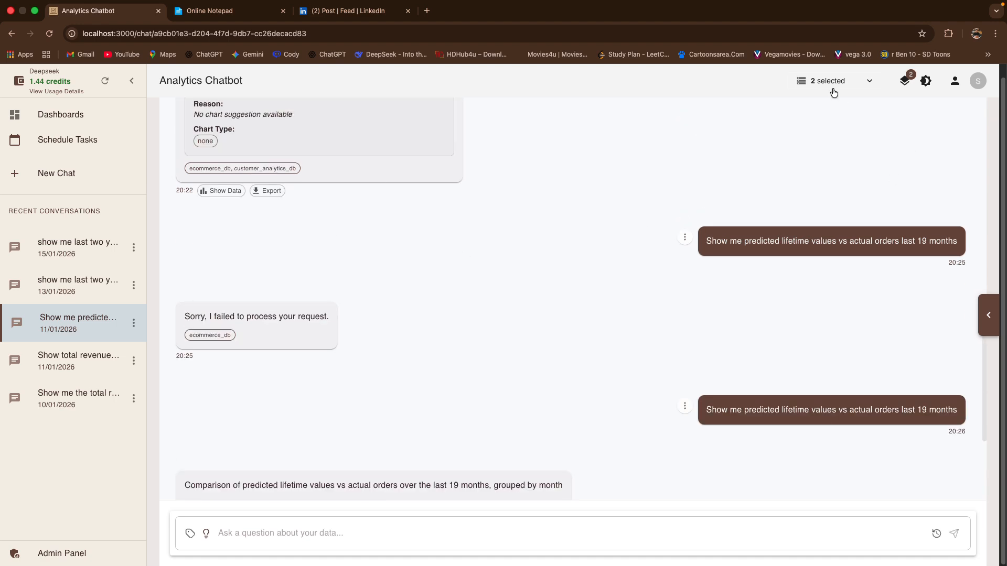
click(833, 92)
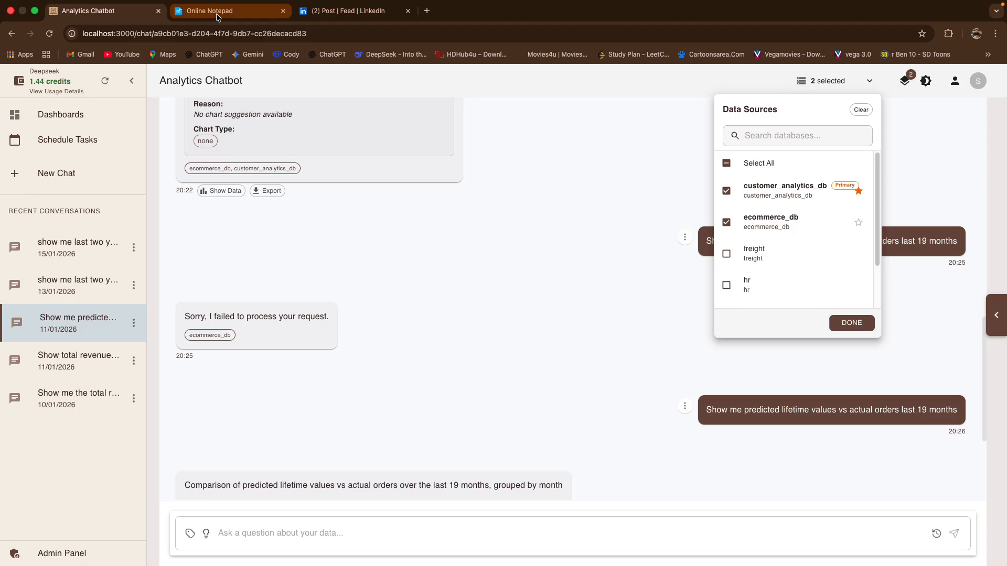
click(218, 15)
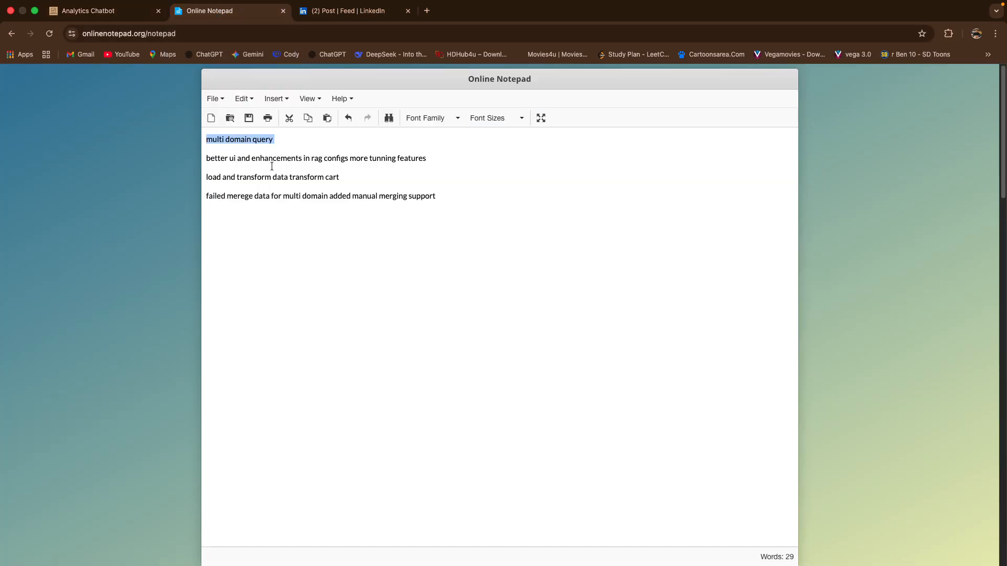
click(287, 142)
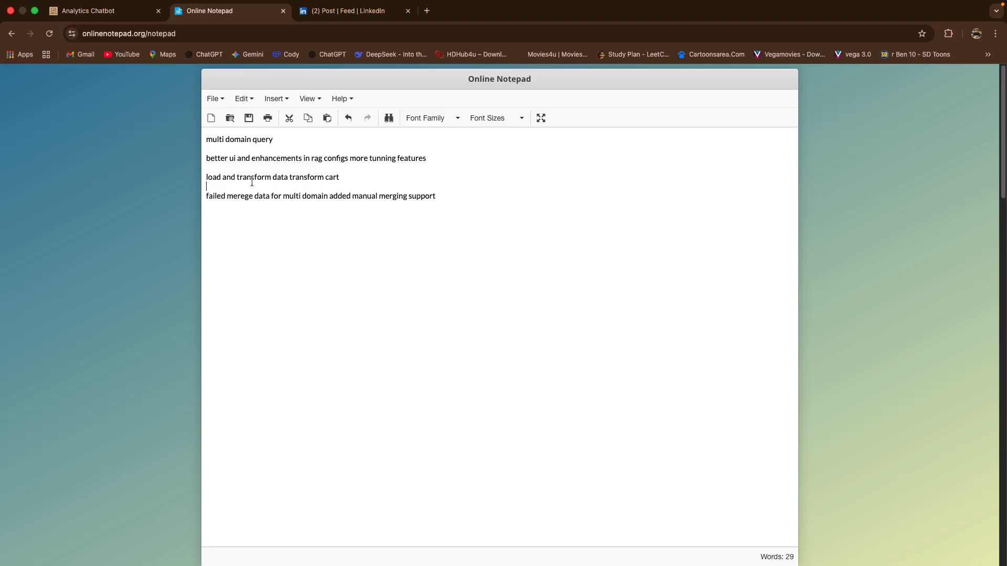
drag(252, 182, 208, 178)
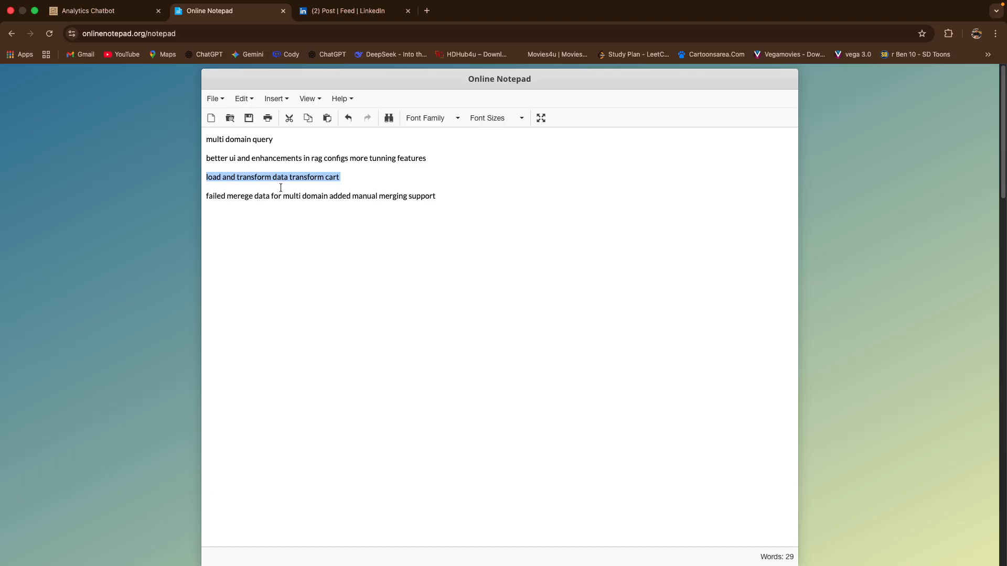
click(283, 184)
drag(288, 177, 365, 177)
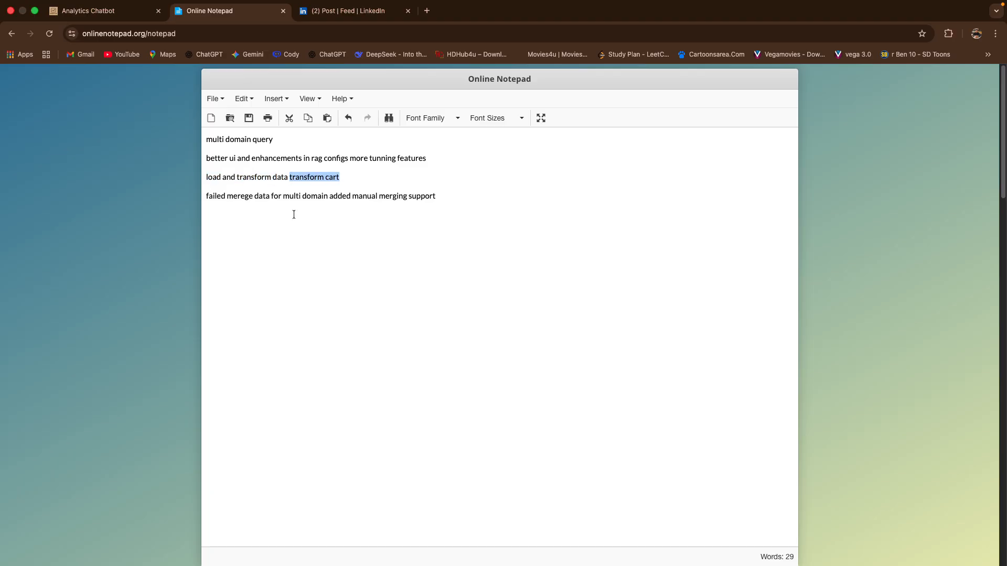
Return to the Analytics Chatbot and clear the selected data sources, leaving only sales selected.
click(79, 13)
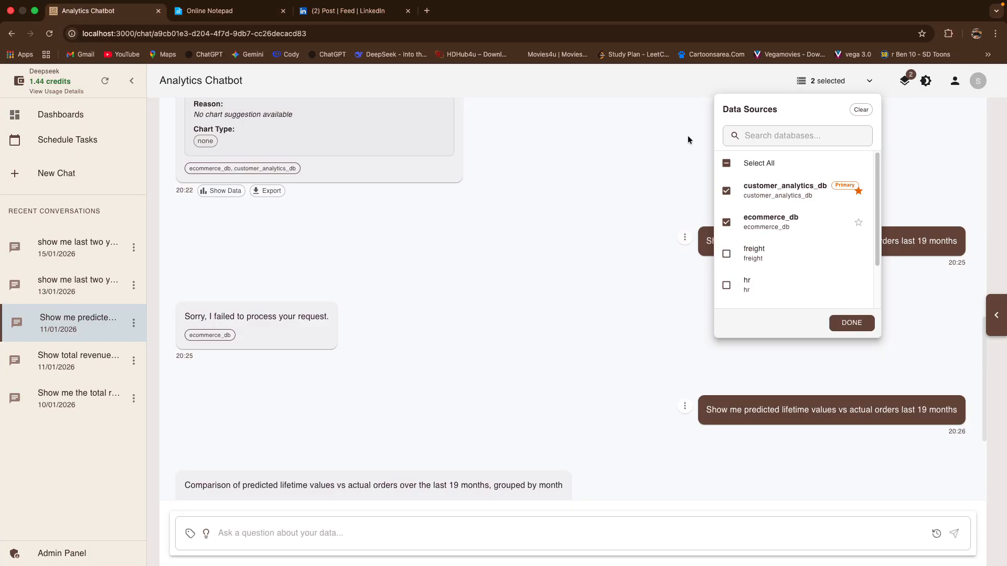
click(732, 163)
scroll(736, 253, down, 2)
click(726, 293)
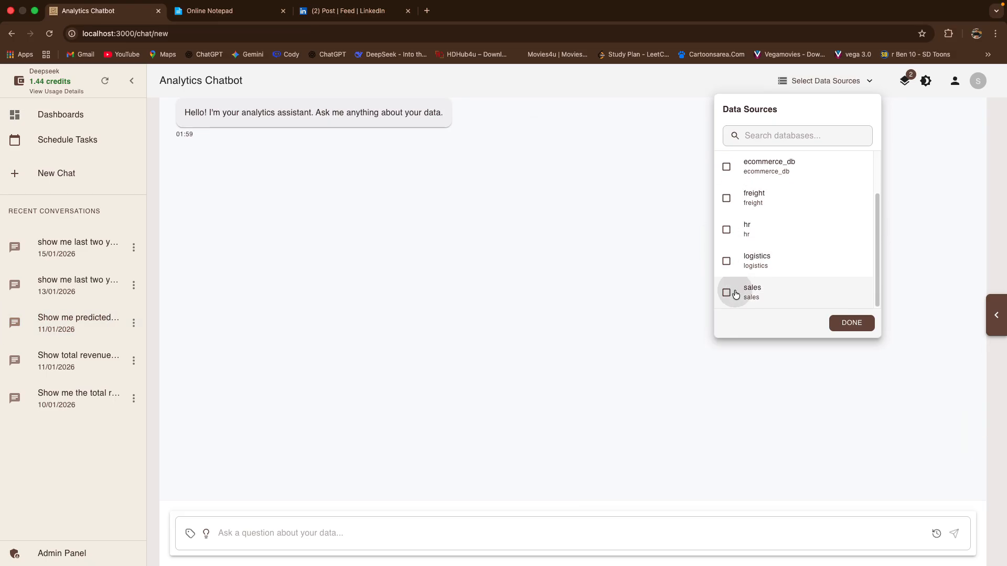
click(852, 322)
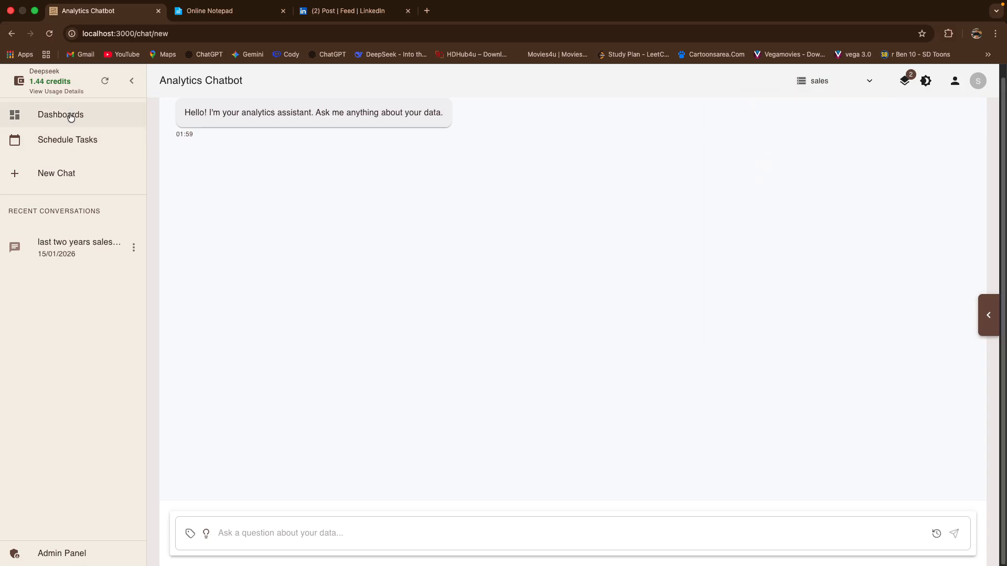
Open the Transform Cart from the Sales Performance & Customer Engagement Dashboard, delete both in-progress Data Transformation items, and return to the chat.
click(71, 116)
click(258, 252)
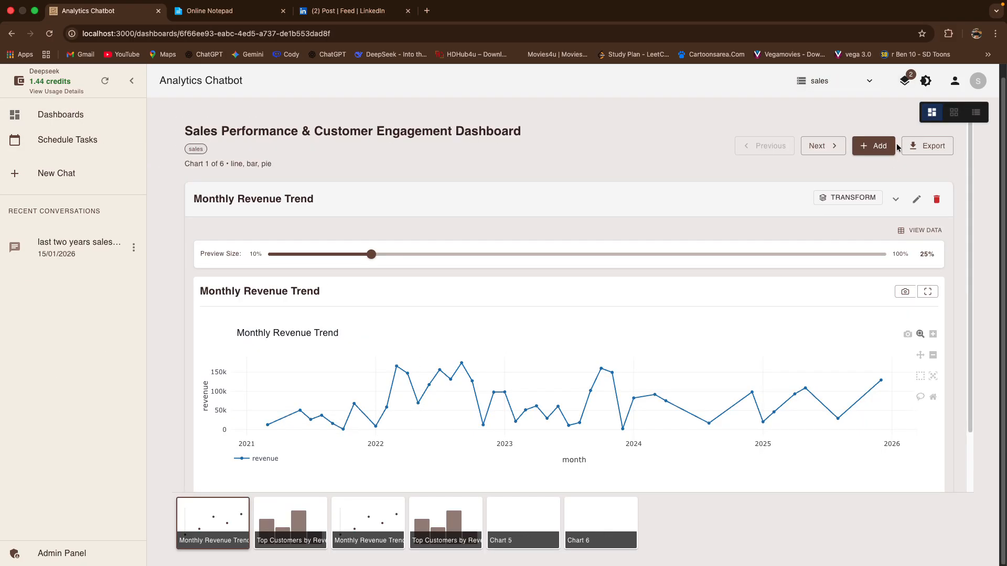
click(905, 81)
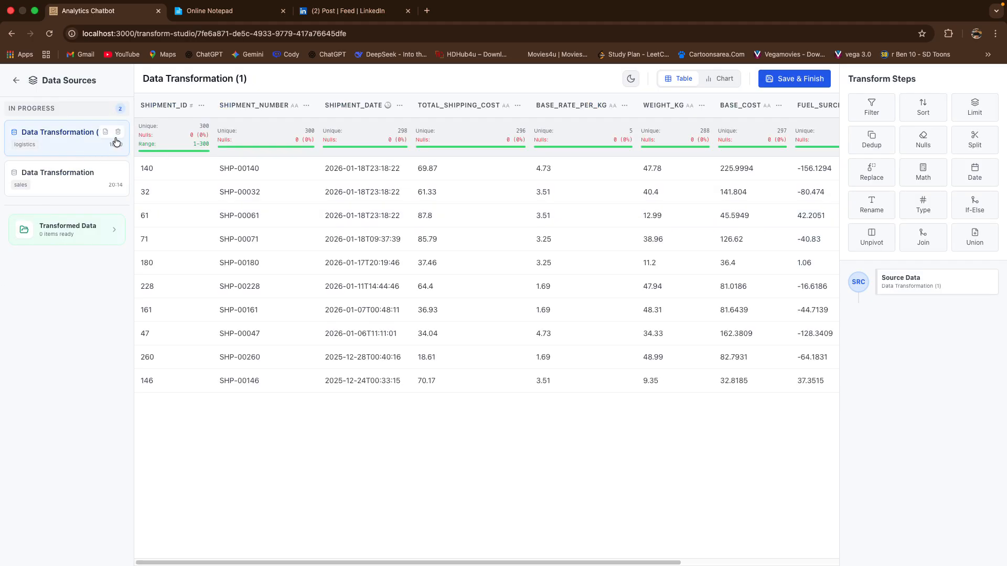
click(118, 132)
click(117, 135)
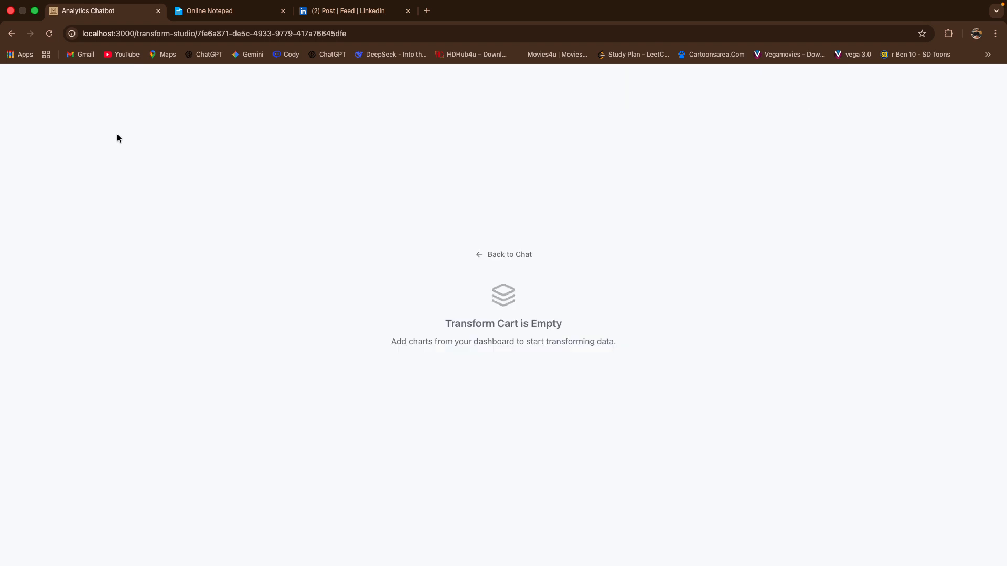
click(477, 255)
View the Sales Performance & Customer Engagement Dashboard and the last answer's data in the sales conversation dated 15/01/2026.
click(62, 118)
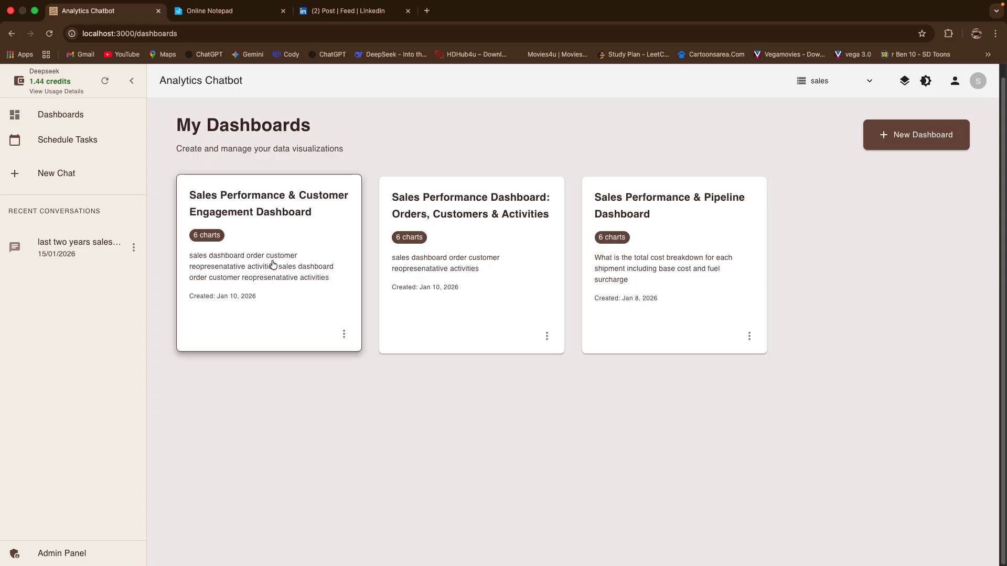
click(267, 259)
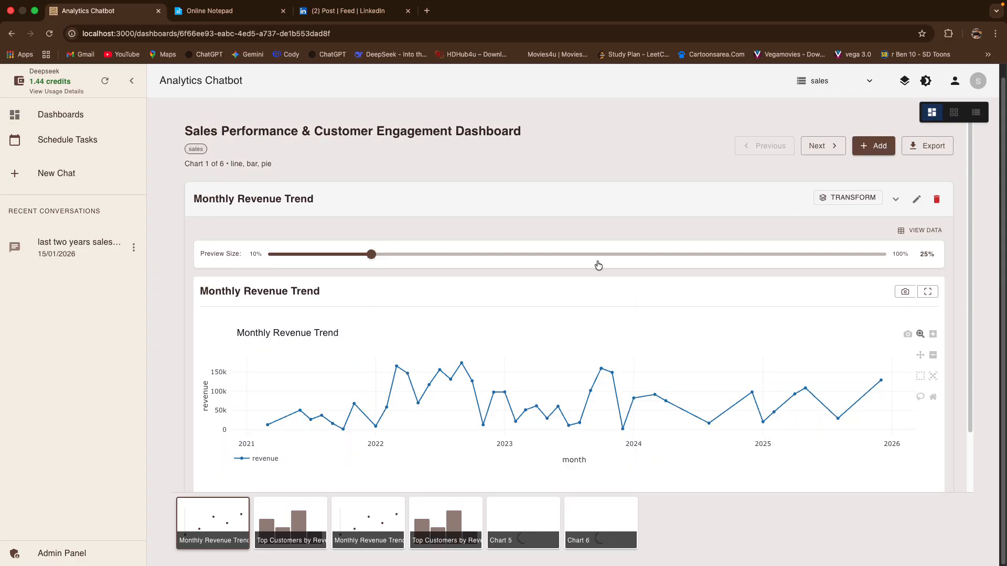
scroll(466, 284, down, 3)
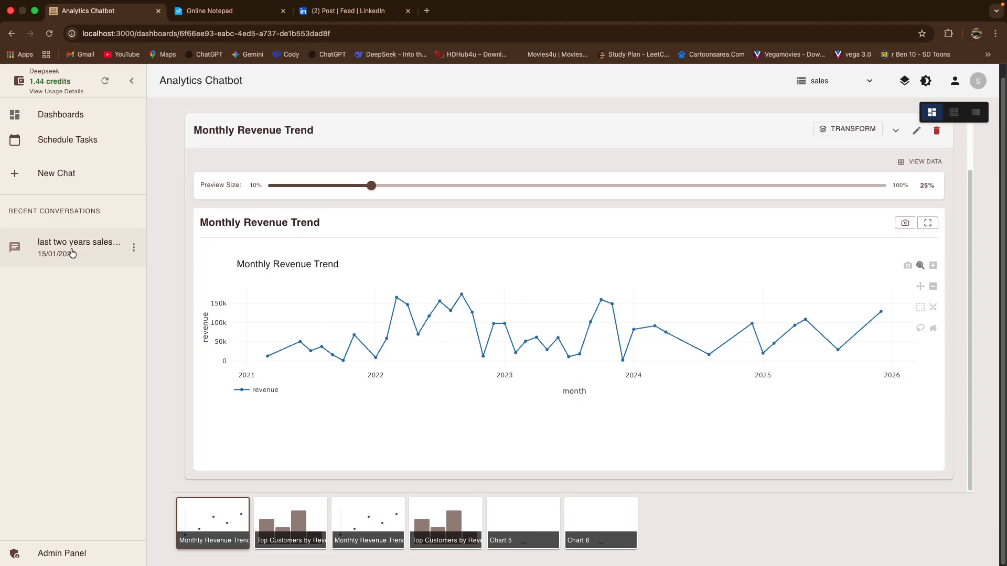
click(74, 249)
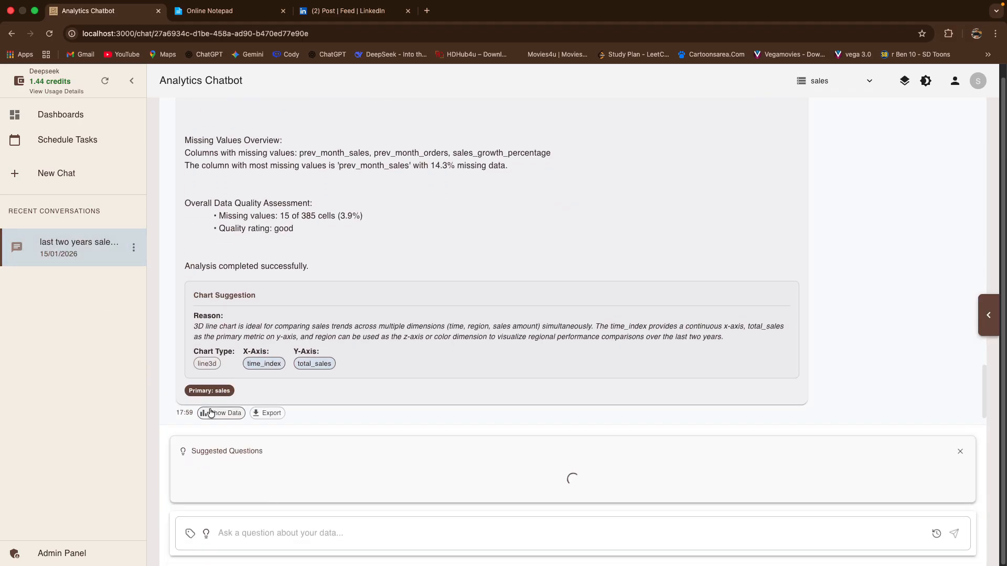
click(217, 413)
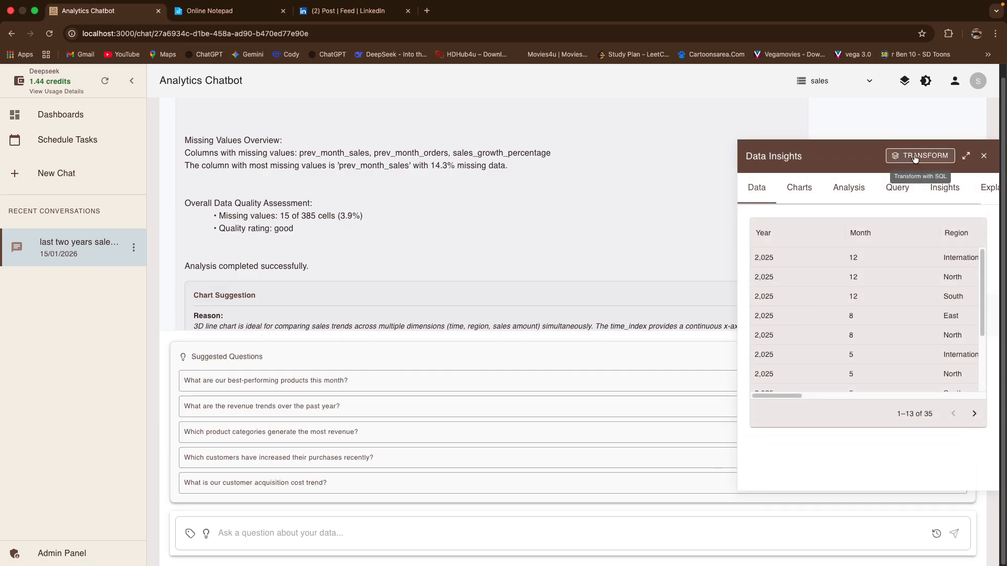
click(984, 156)
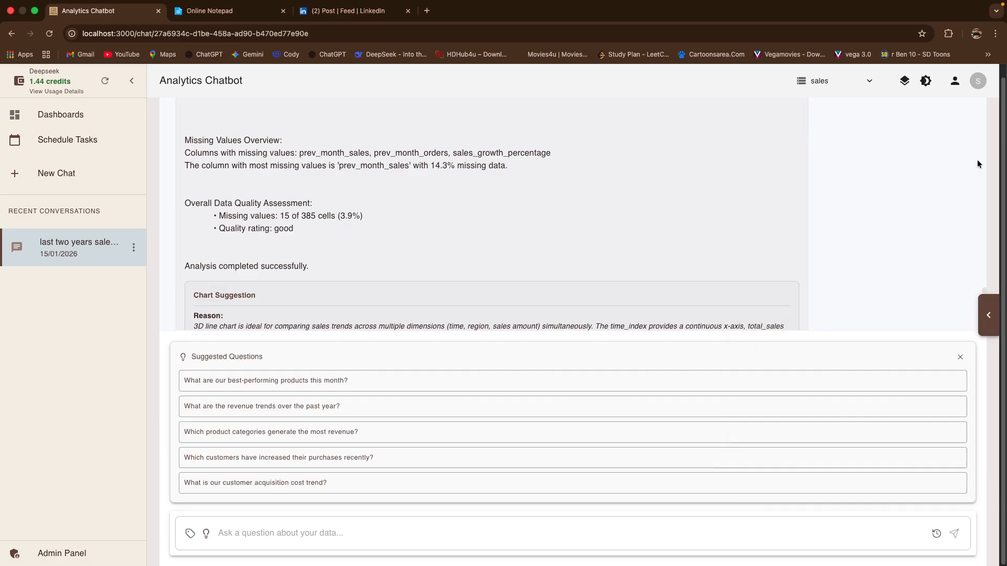
Add the Monthly Revenue Trend and Top Customers by Revenue charts from the Sales Performance & Customer Engagement Dashboard to the Transform Cart.
click(93, 113)
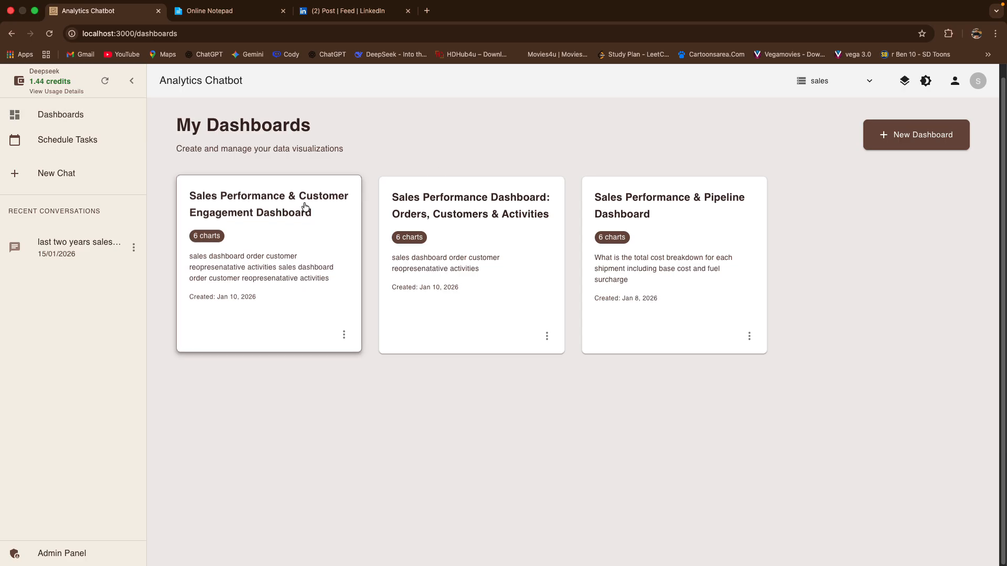
click(300, 208)
click(837, 197)
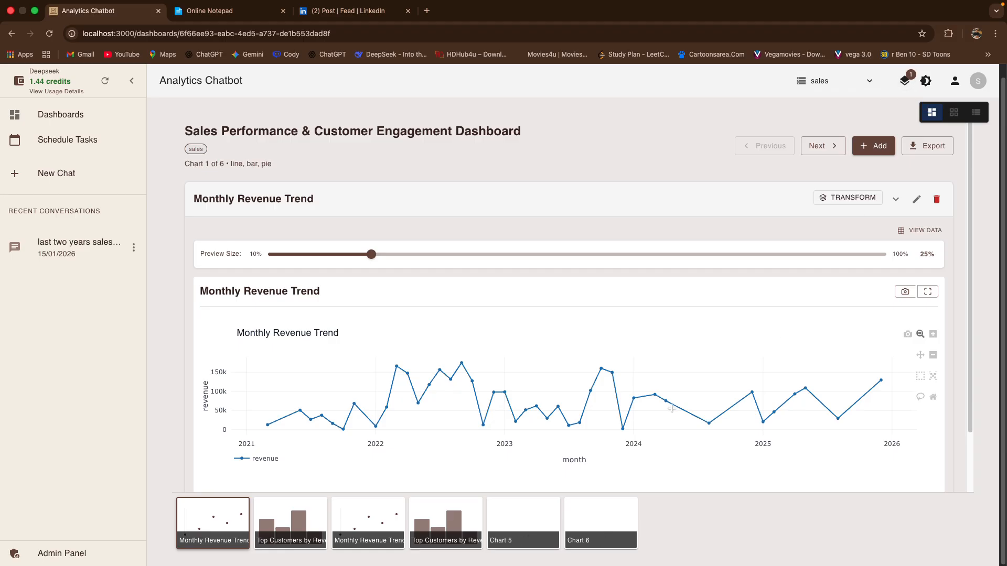
click(303, 514)
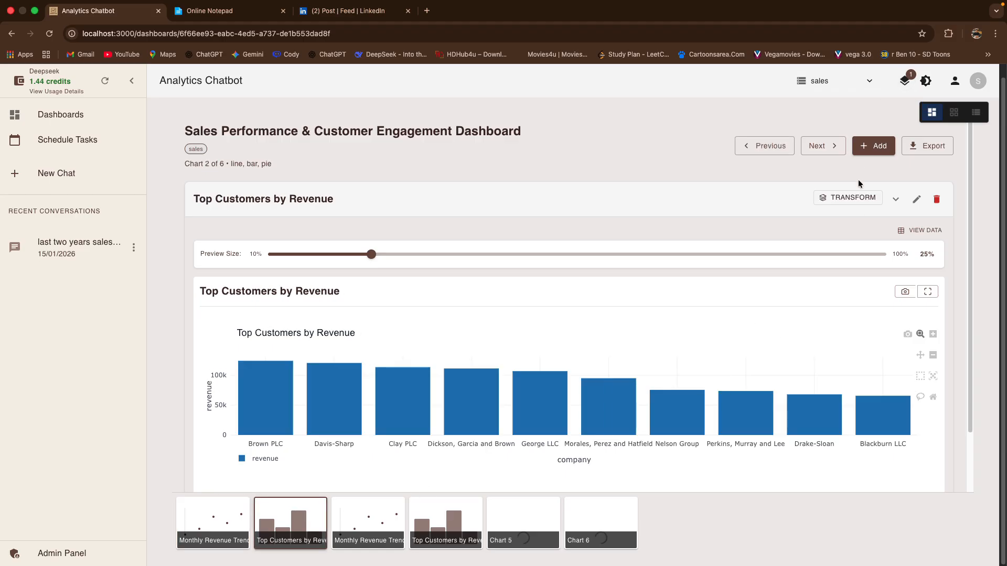
click(860, 198)
Add the last answer's data from the sales conversation dated 15/01/2026 to the Transform Cart and close Data Insights.
click(70, 254)
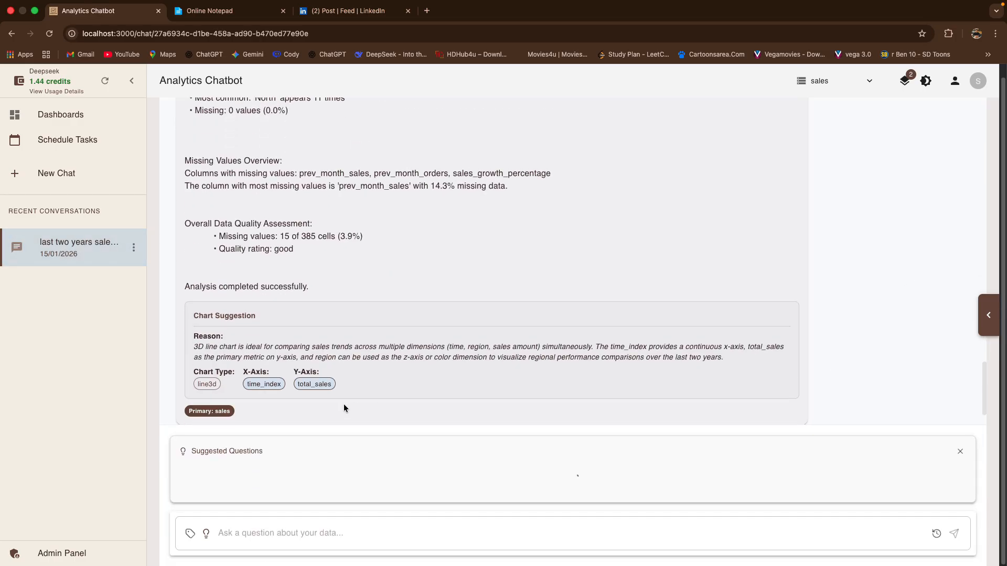
click(222, 377)
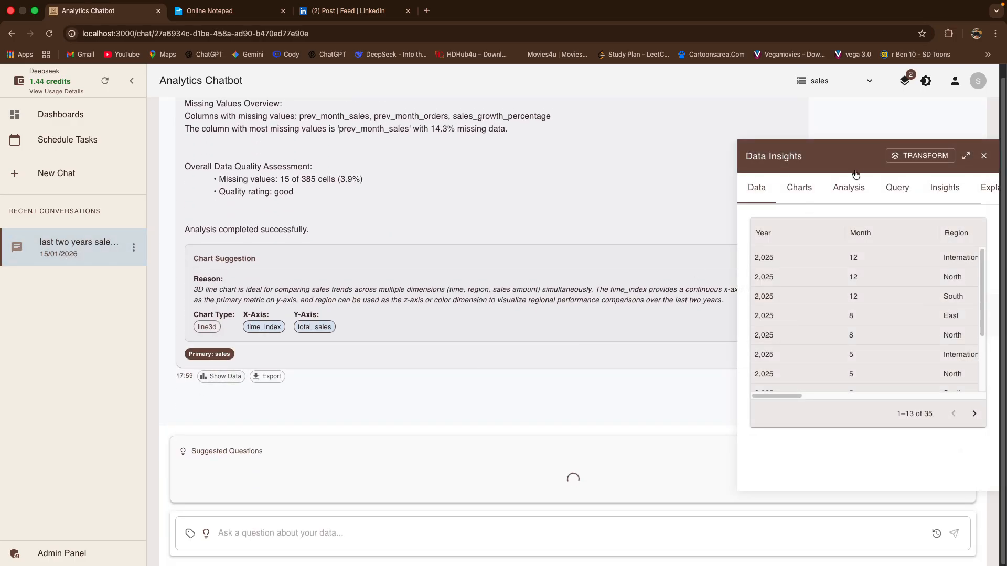
click(916, 159)
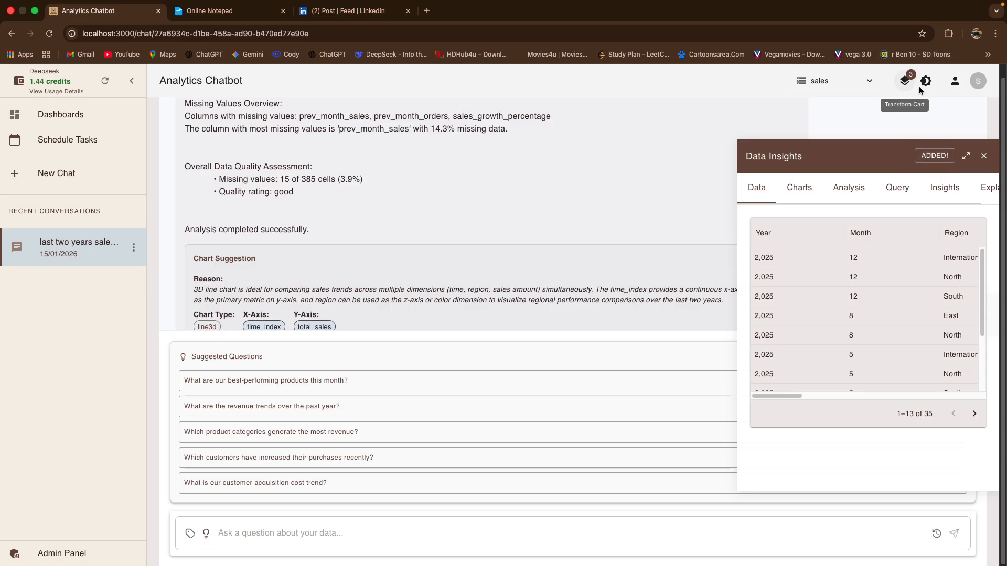
click(981, 156)
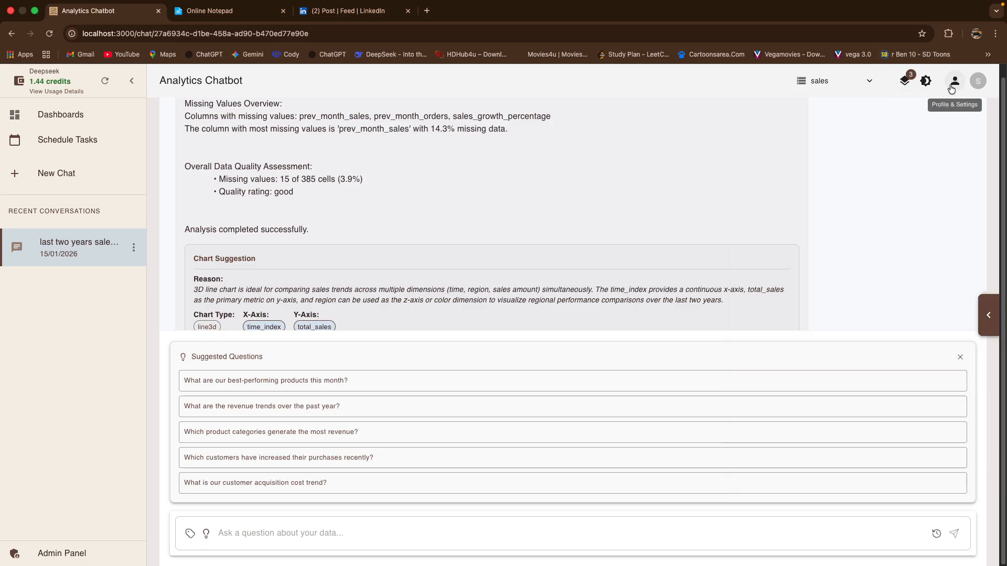
Run "select * from orders limit 100;" in the read-only Database Executor and add its result to the Transform Cart.
click(955, 81)
click(897, 294)
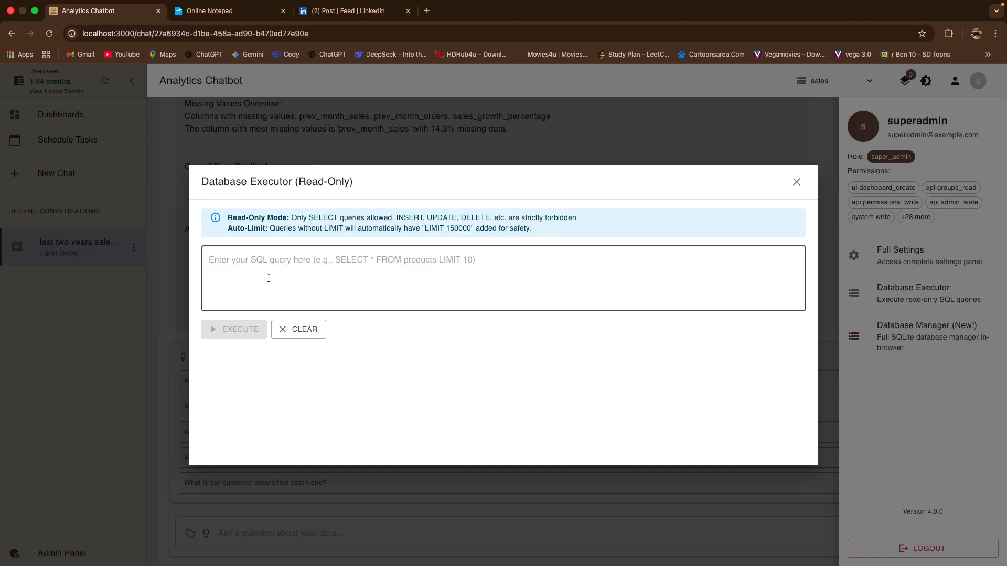
text(select * from orders)
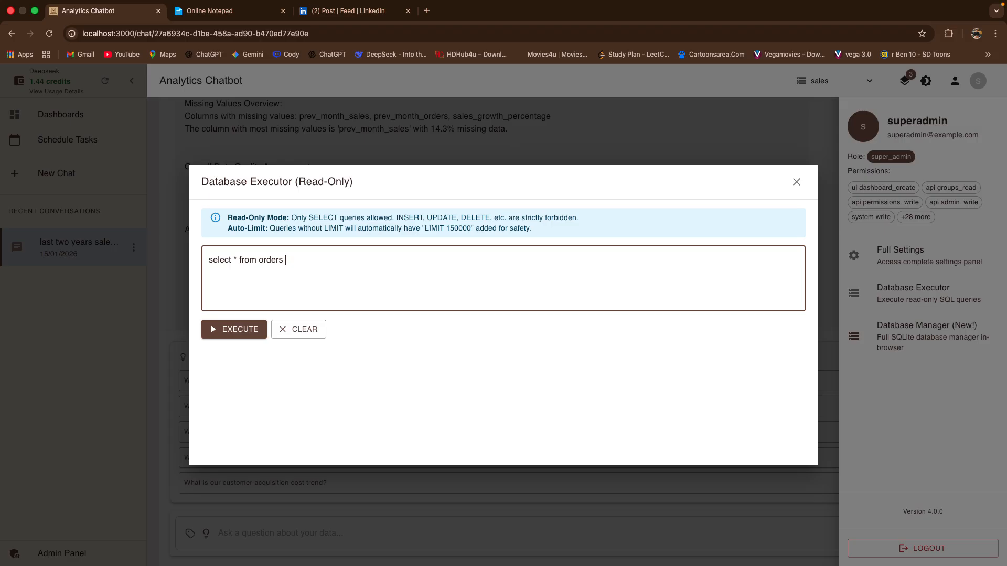
text(00;)
key(super+a)
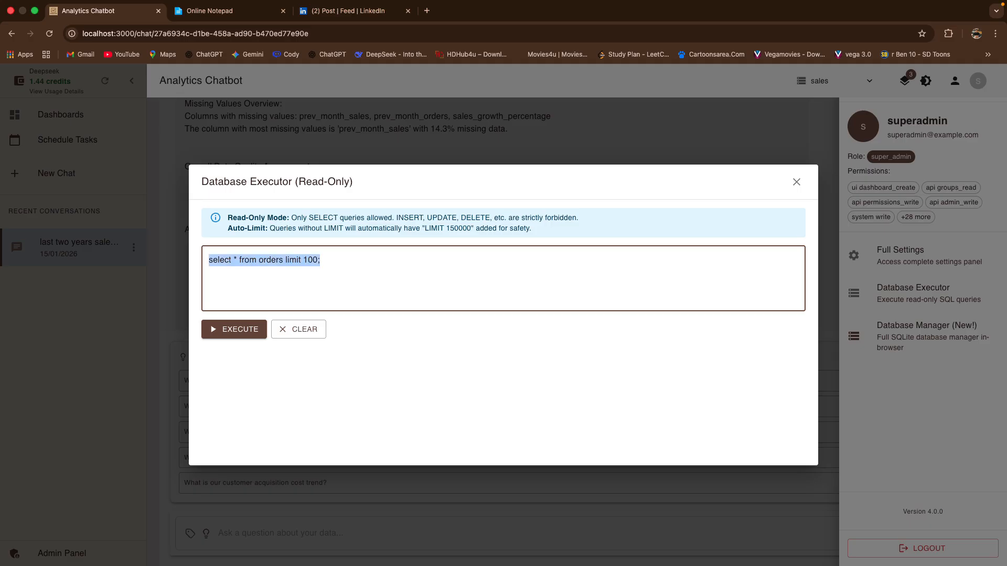
click(206, 333)
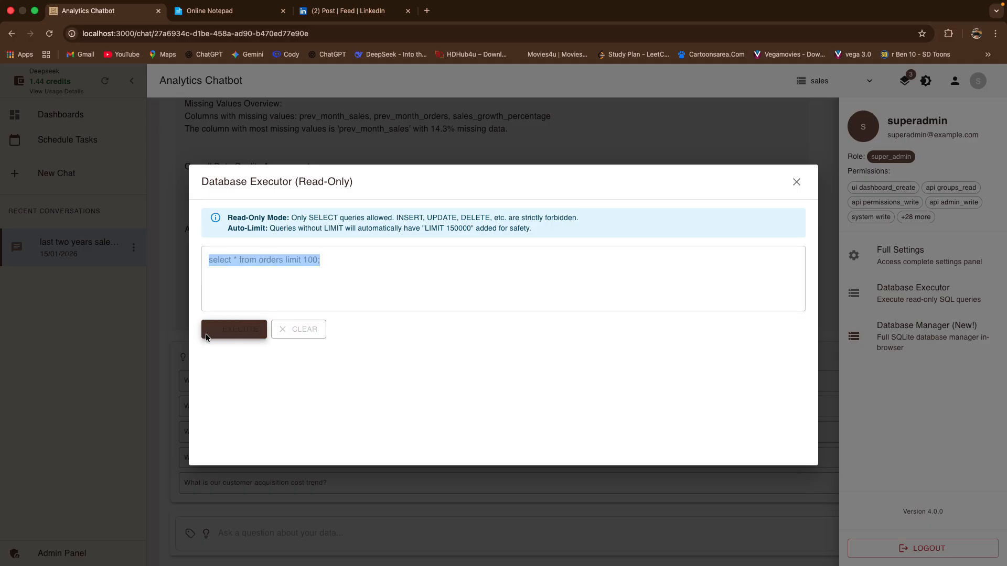
scroll(411, 353, down, 5)
scroll(411, 353, up, 5)
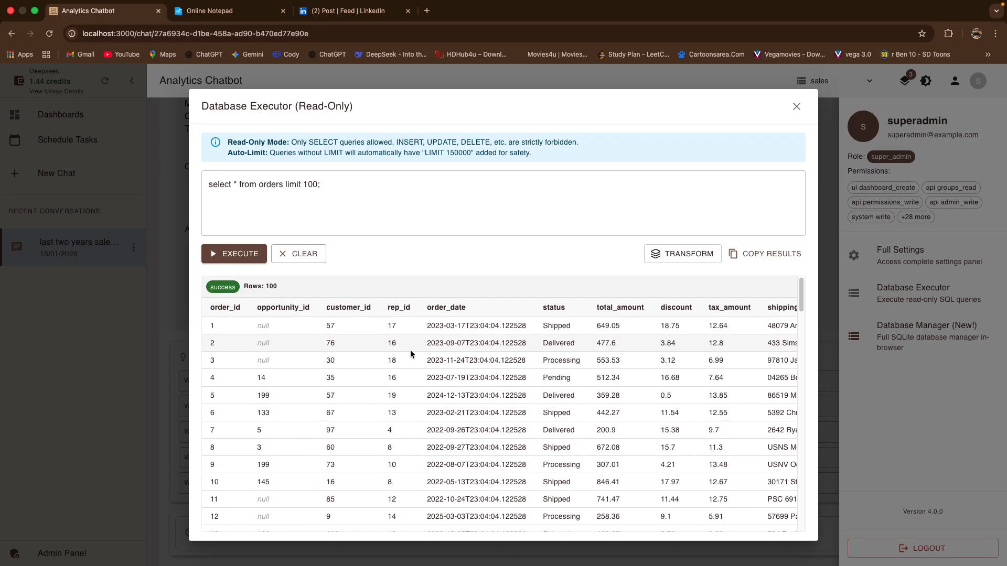
click(796, 106)
Open the Transform Cart and view the Monthly Revenue Trend, Top Customers by Revenue, Data Transformation and Executor Result data sources.
click(904, 80)
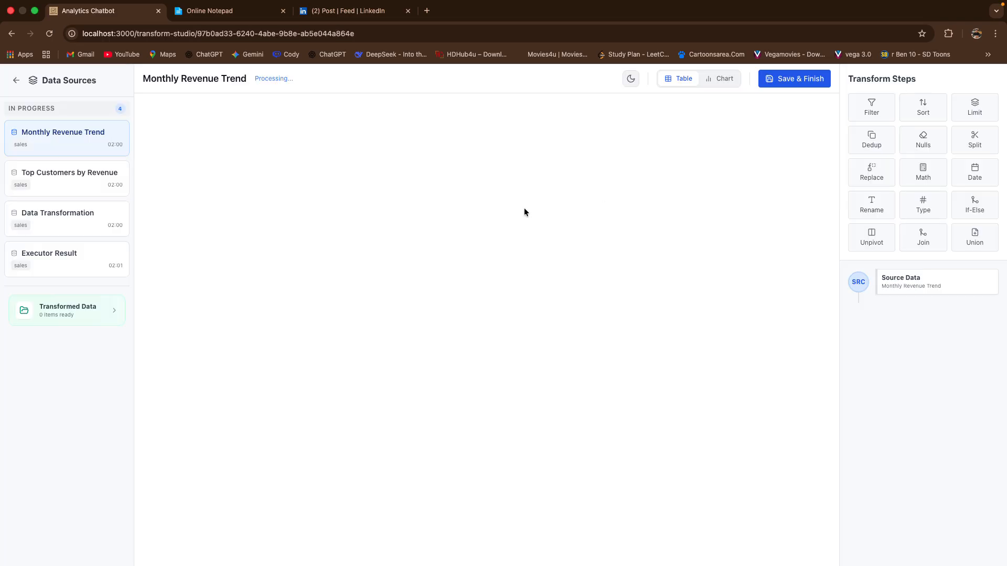
click(90, 187)
click(79, 215)
click(69, 263)
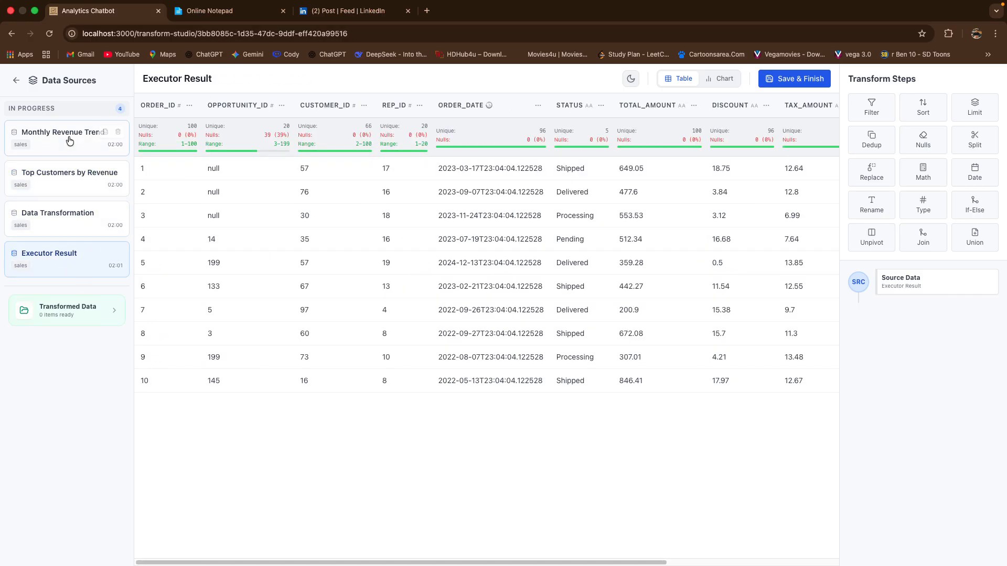
click(52, 134)
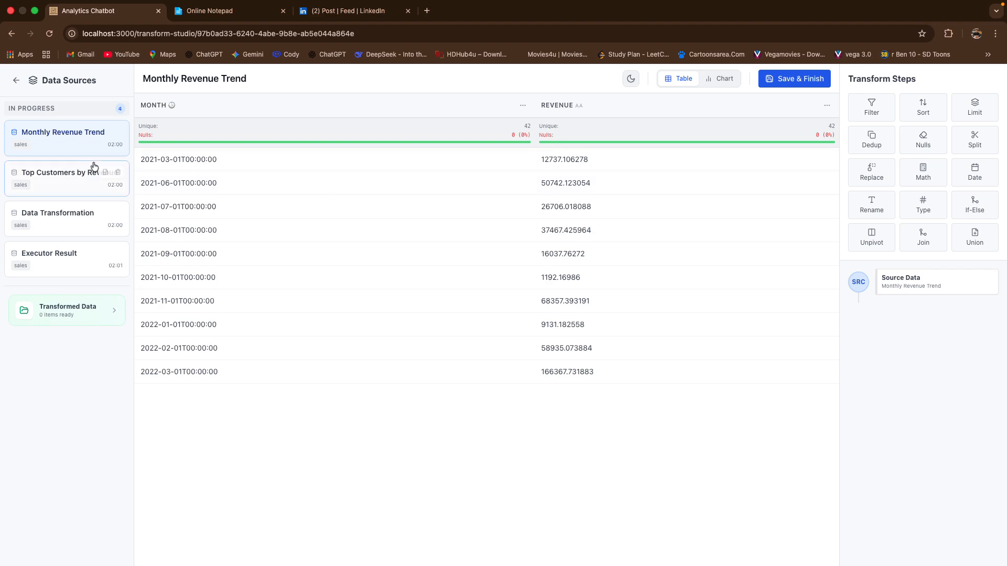
click(18, 182)
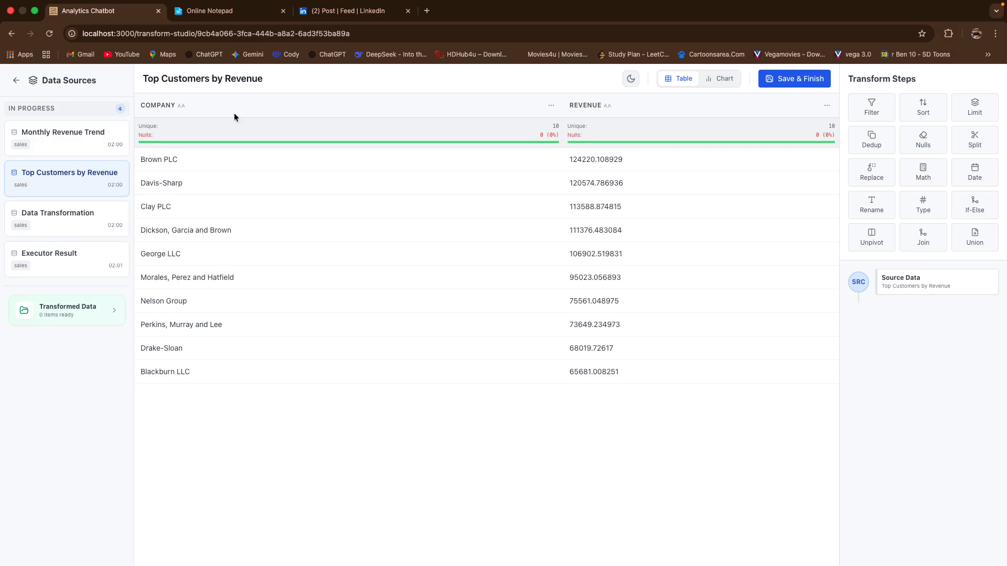
click(50, 134)
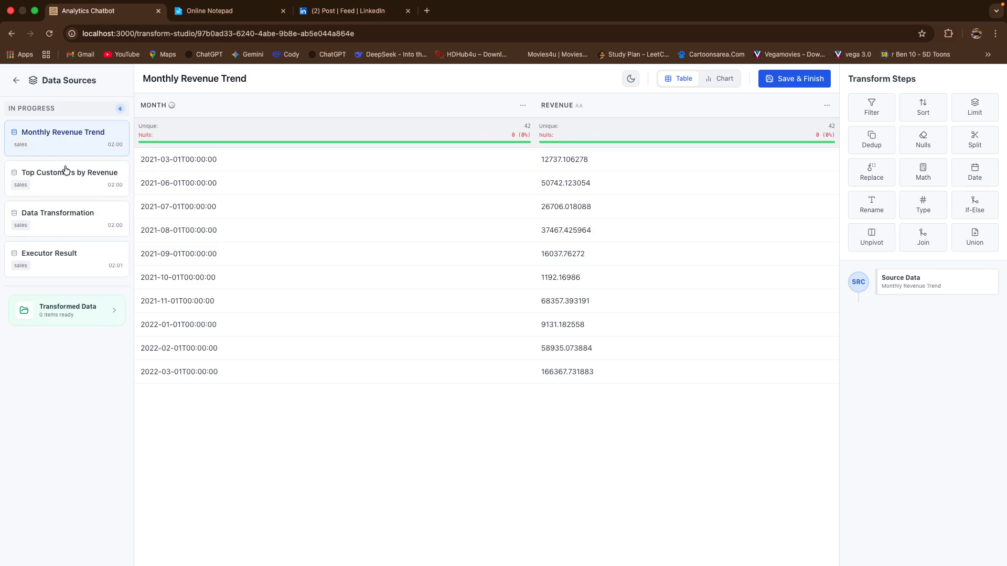
Join Monthly Revenue Trend with Top Customers by Revenue as a Right Outer join on the revenue column.
click(36, 180)
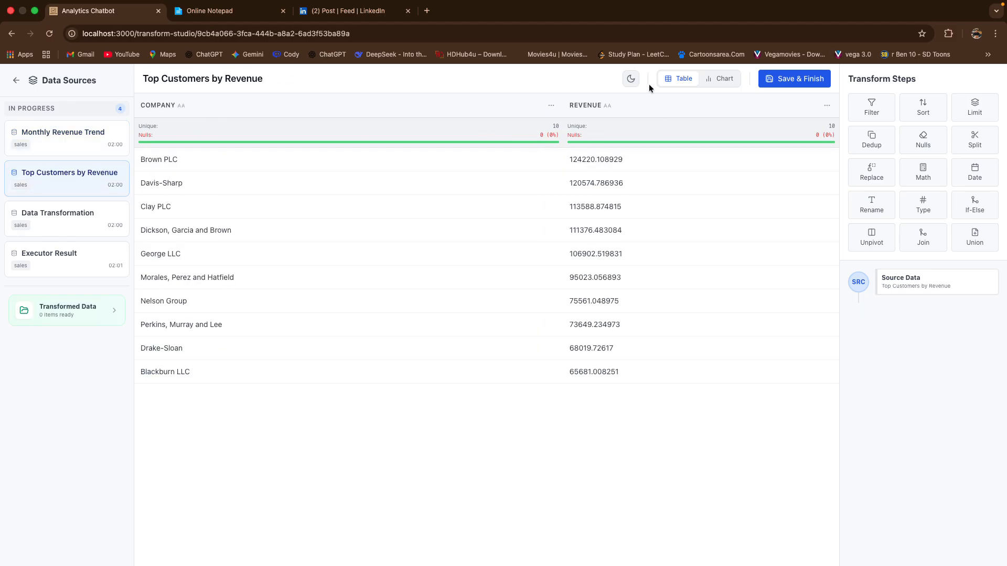
click(66, 154)
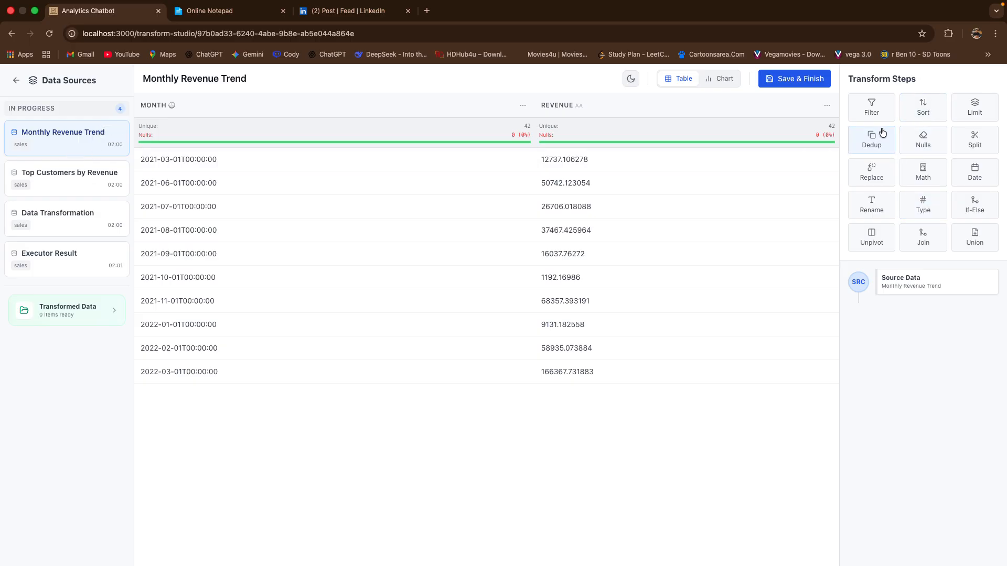
click(923, 234)
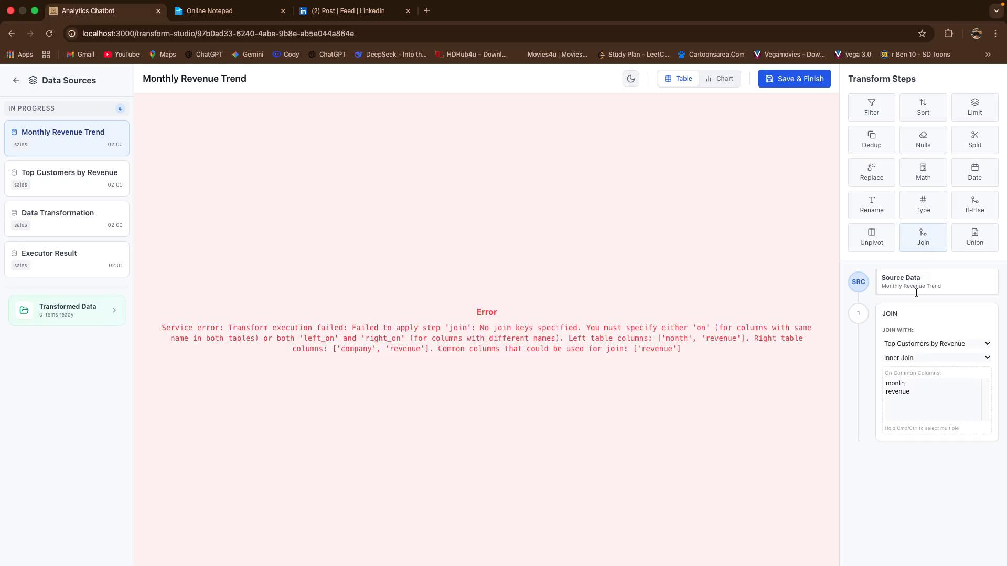
click(914, 358)
click(914, 385)
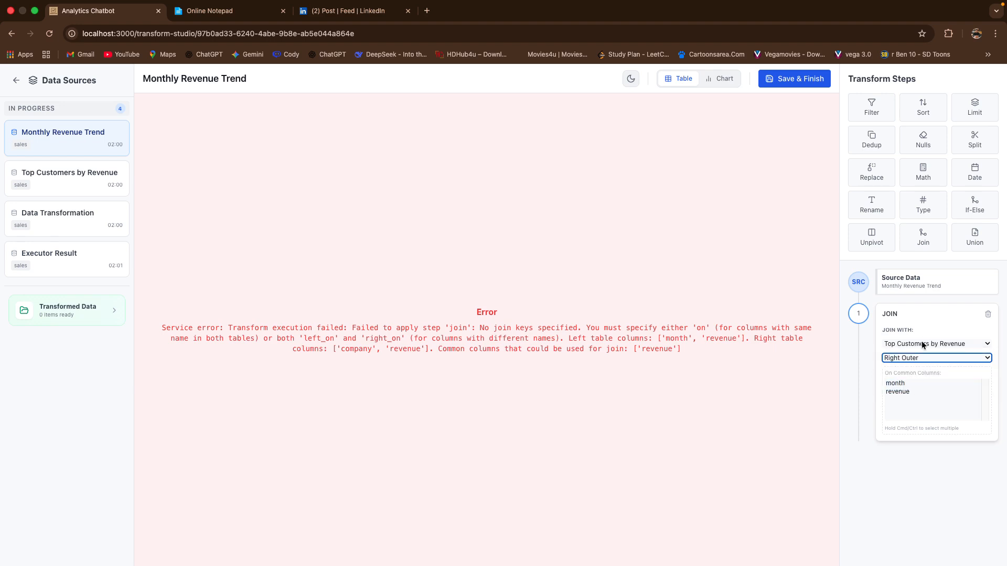
click(923, 344)
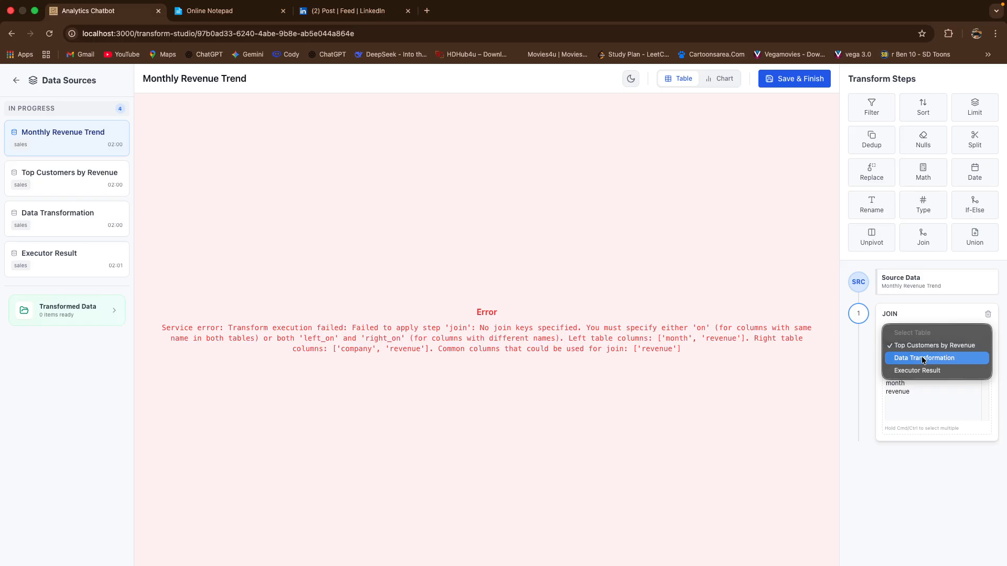
click(935, 345)
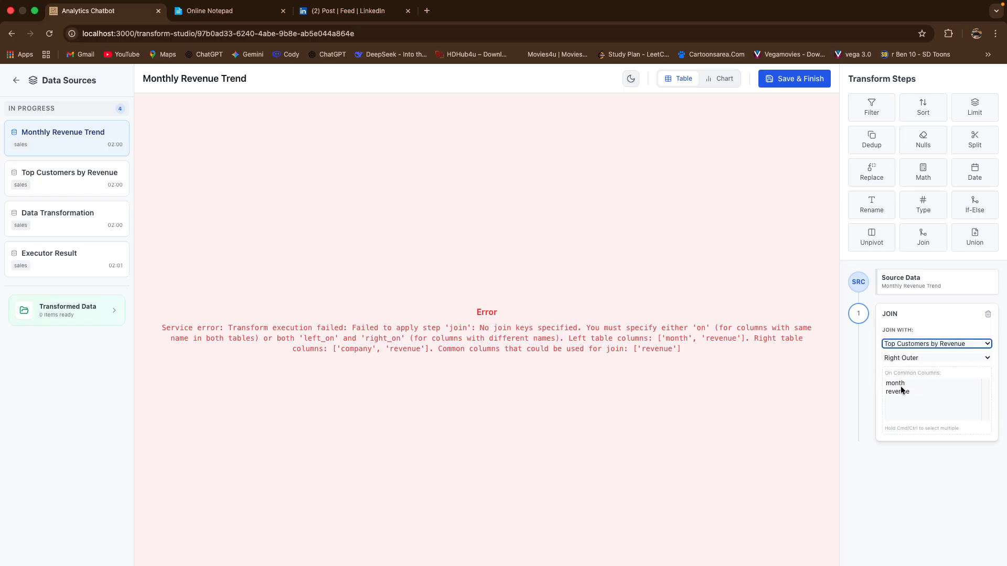
click(900, 391)
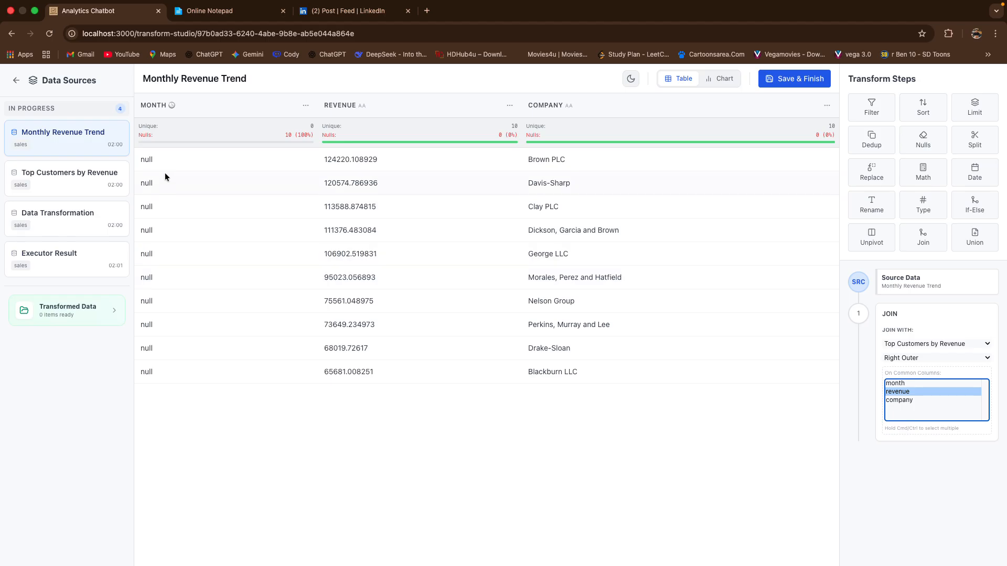
click(906, 470)
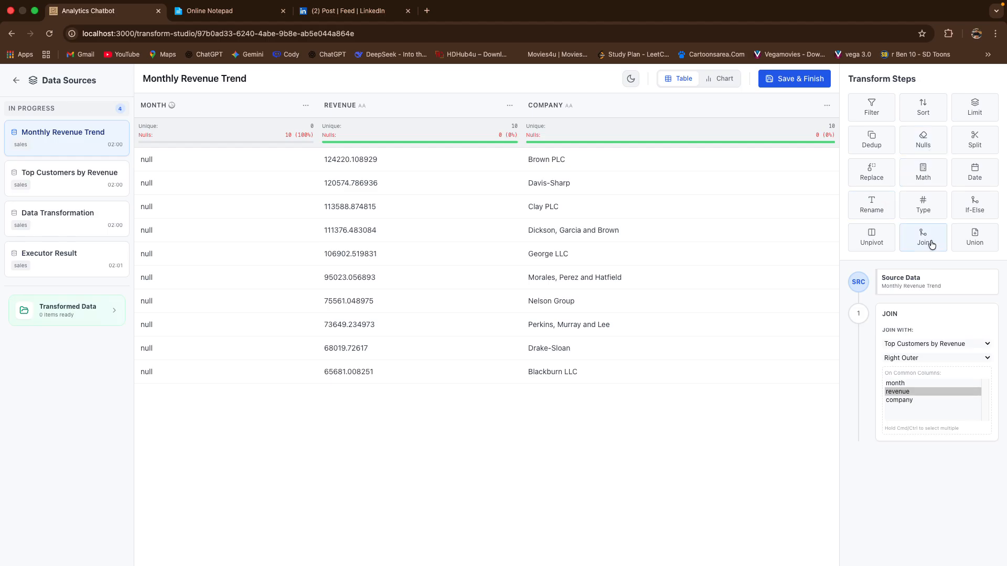
Add a Handle Nulls step that fills empty values in the month column with 1.
click(922, 142)
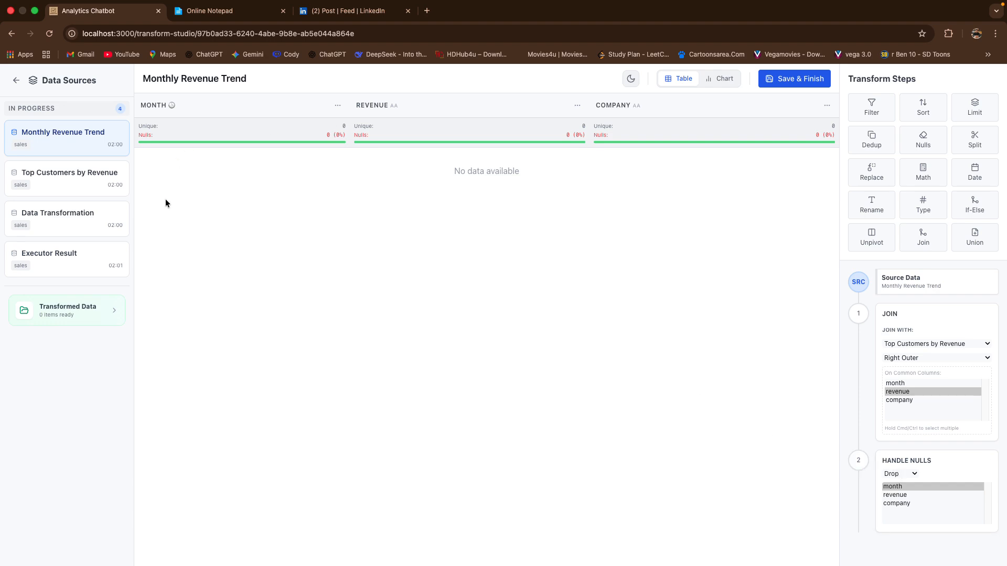
click(897, 475)
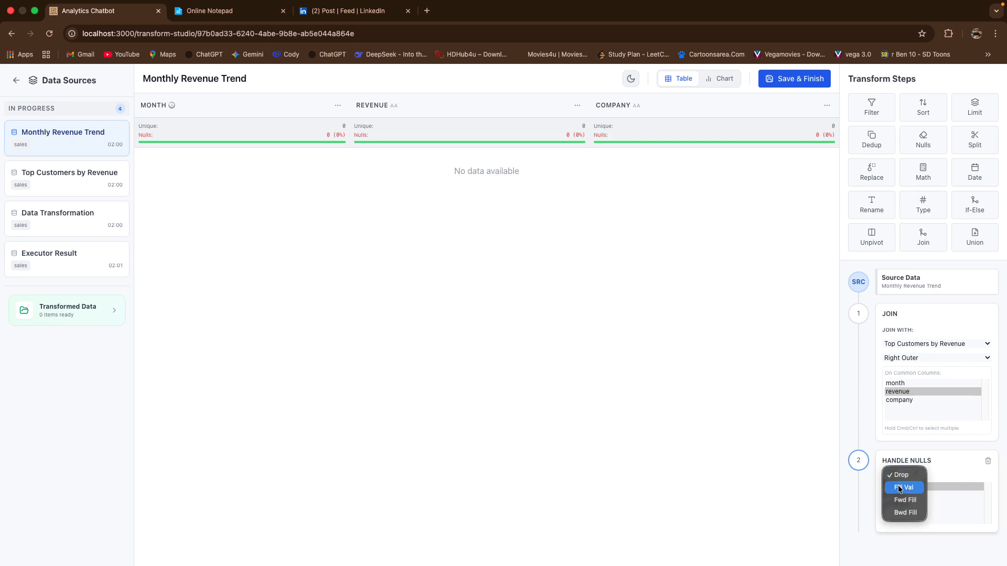
click(915, 487)
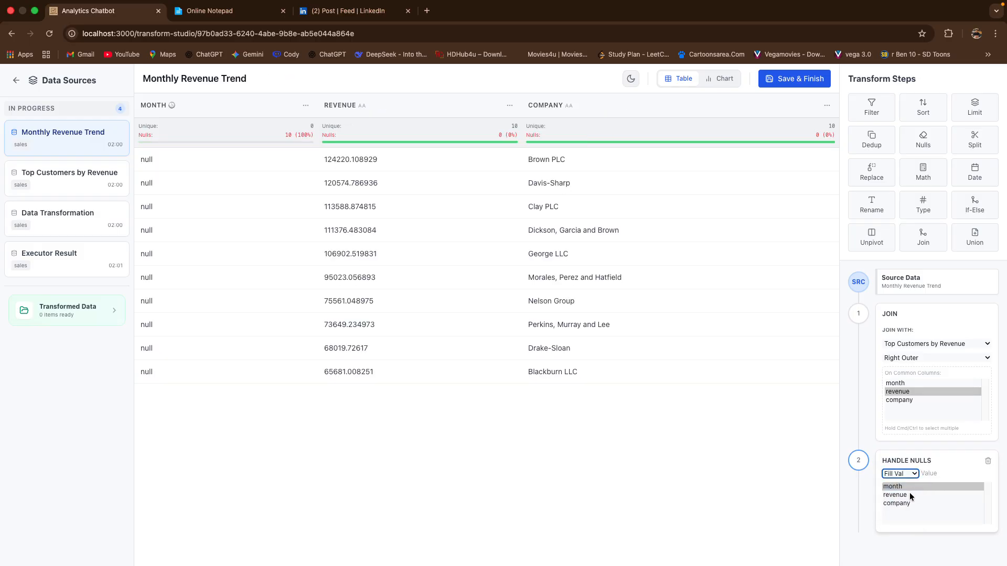
click(933, 474)
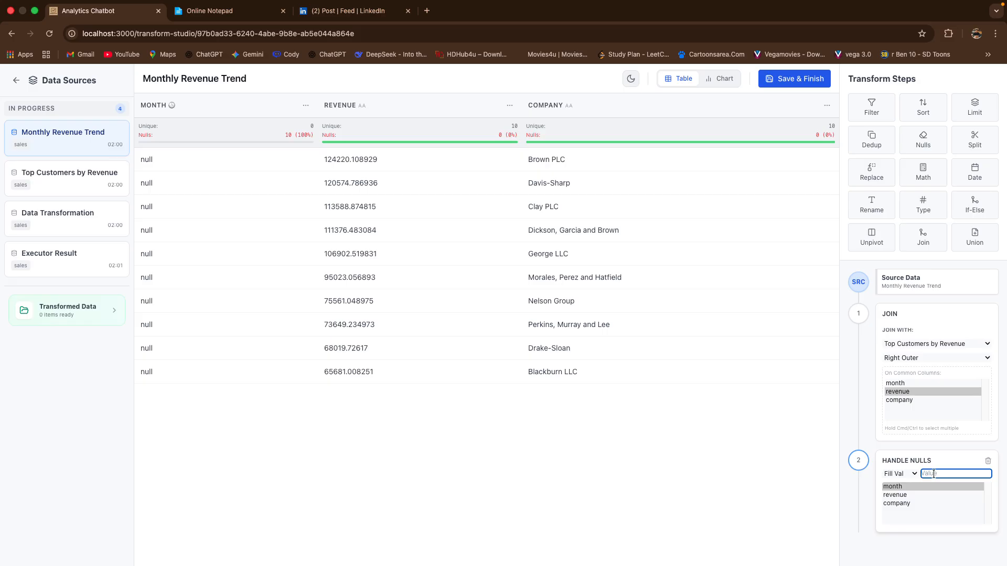
text(1)
click(922, 539)
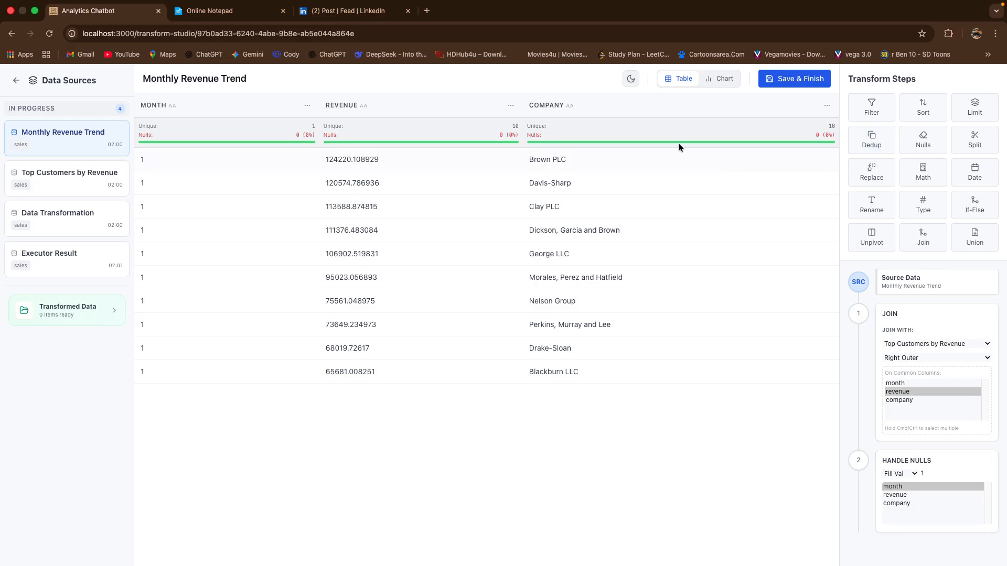
Show the joined data as a scatter plot, try company on the X-axis, and set the X-axis to revenue.
click(706, 79)
click(186, 120)
click(186, 157)
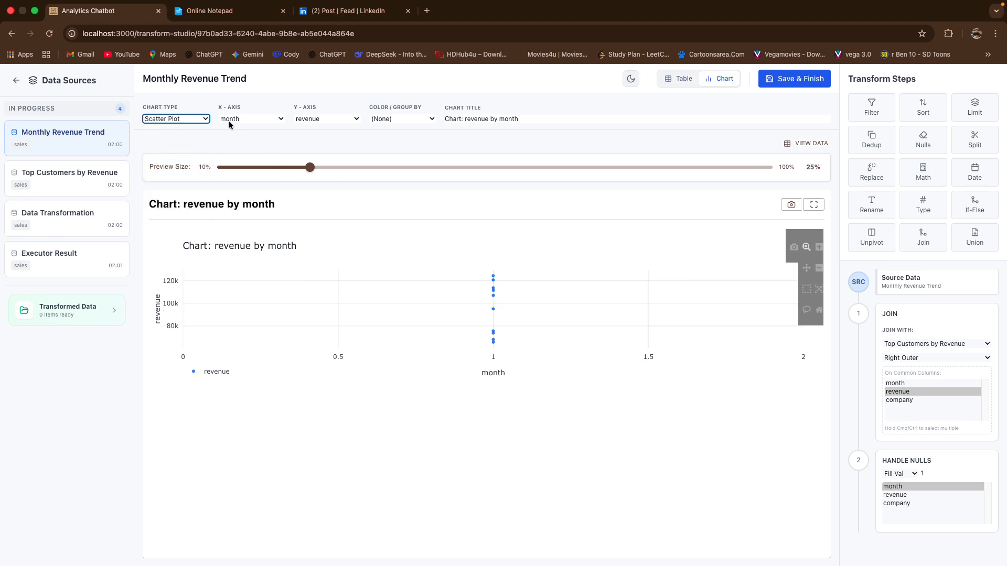
click(229, 120)
click(242, 145)
click(259, 121)
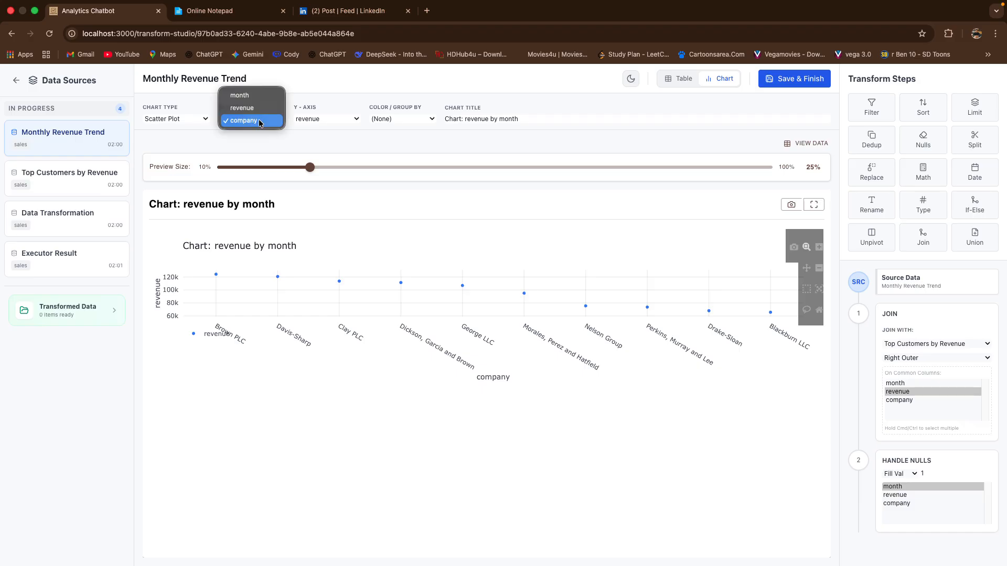
click(264, 108)
Try the Donut Chart and Box Plot types and set the chart type to Area Chart.
click(202, 120)
click(194, 142)
click(180, 122)
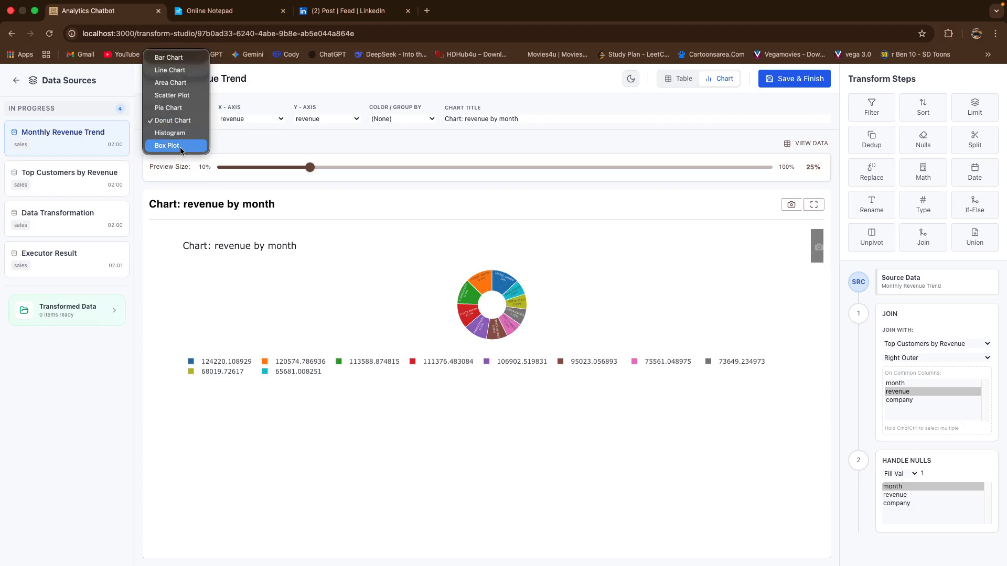
click(180, 146)
click(176, 120)
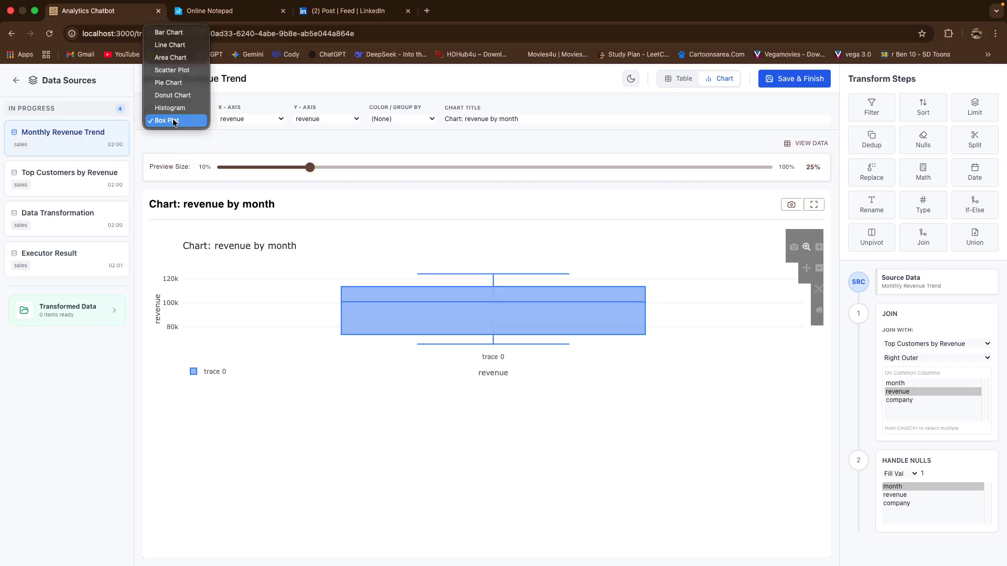
click(175, 57)
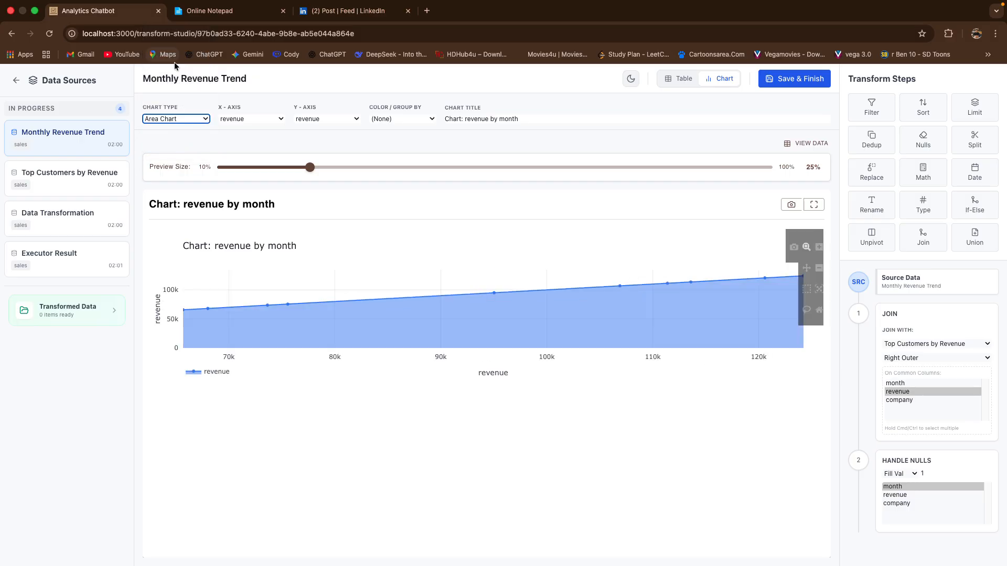
Try grouping the area chart by revenue and by company, and set its color grouping to month.
click(381, 120)
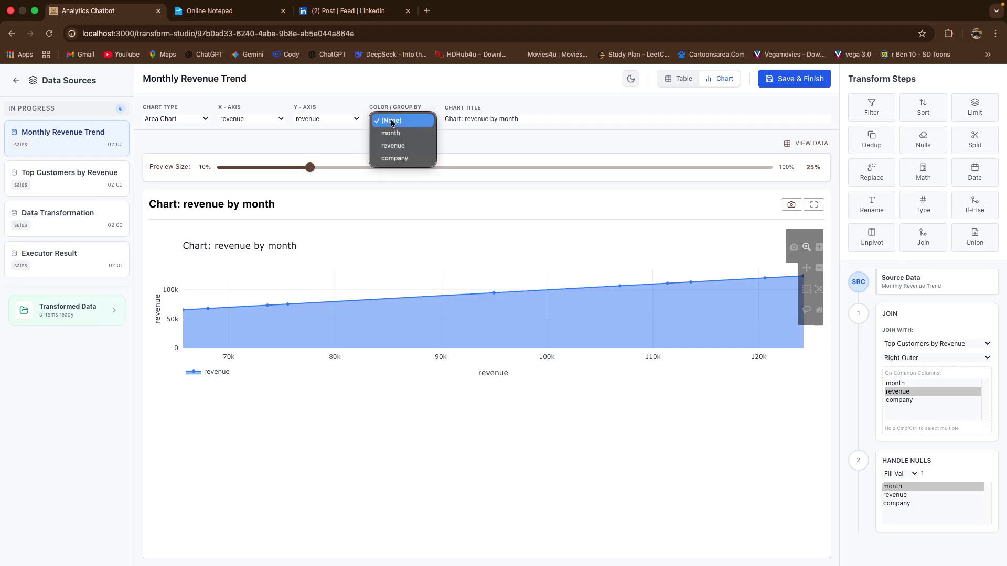
click(399, 137)
click(407, 119)
key(Escape)
click(410, 138)
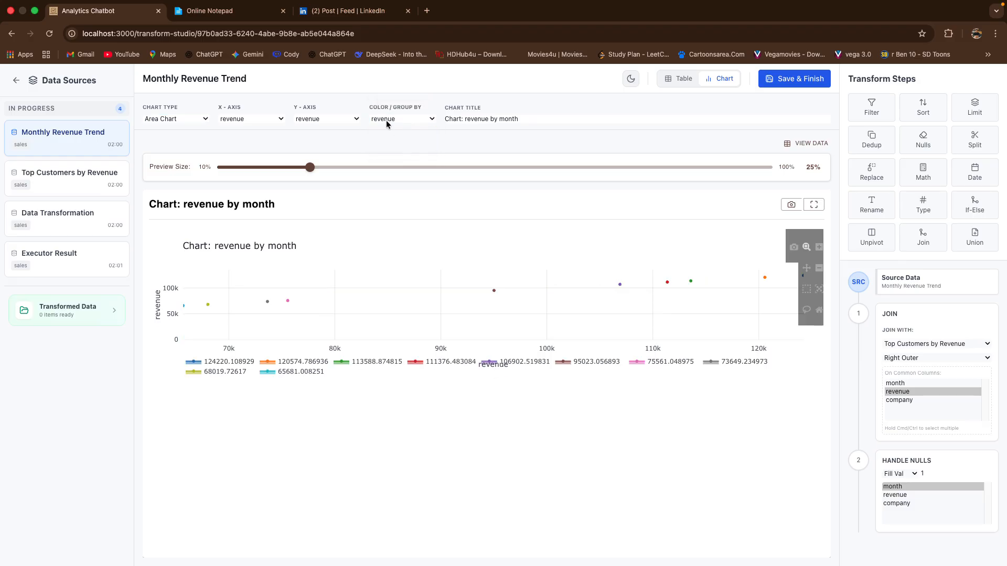
click(387, 120)
click(391, 134)
click(398, 122)
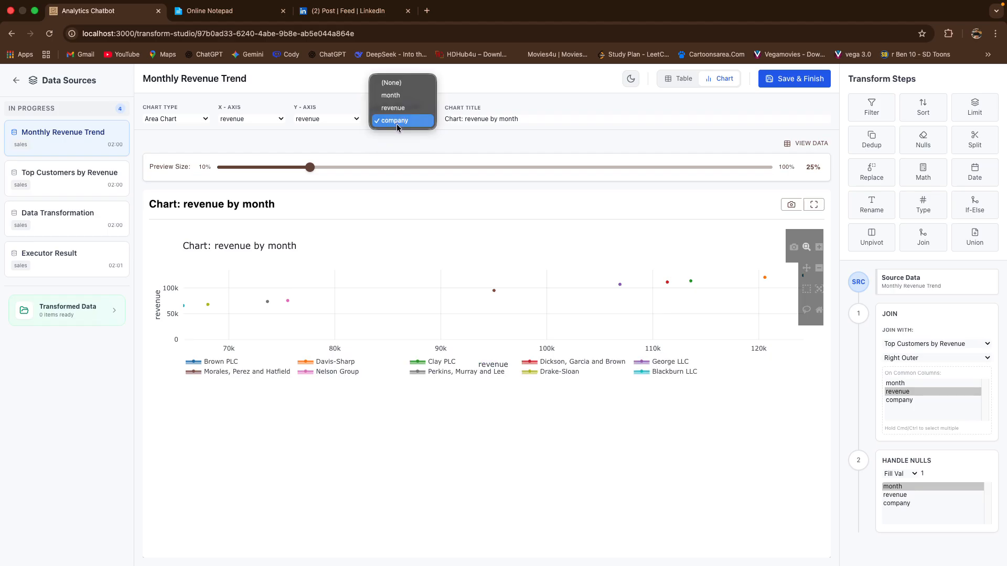
click(397, 83)
click(401, 121)
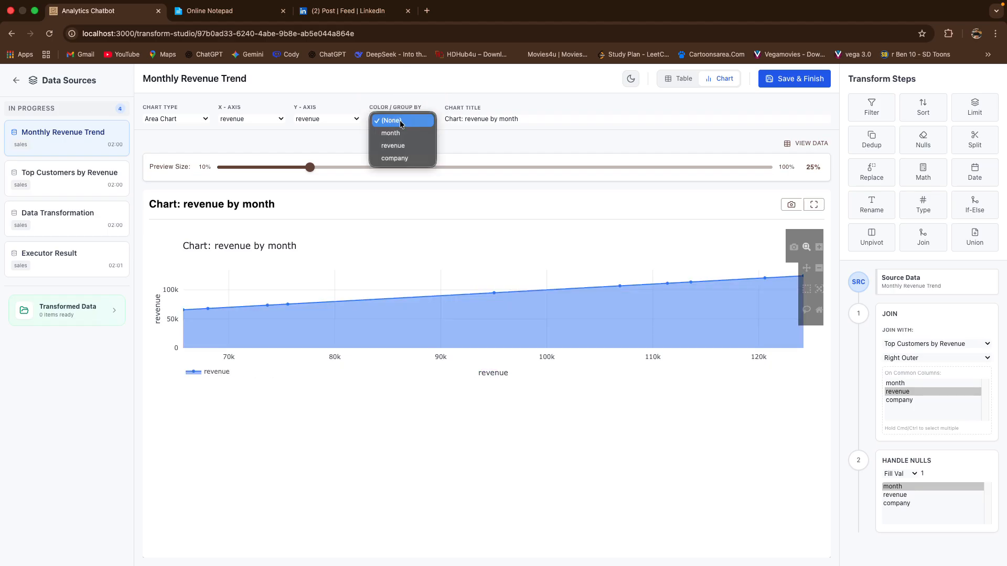
click(400, 132)
Set the area chart's Y-axis to company, keeping revenue on the X-axis.
click(454, 122)
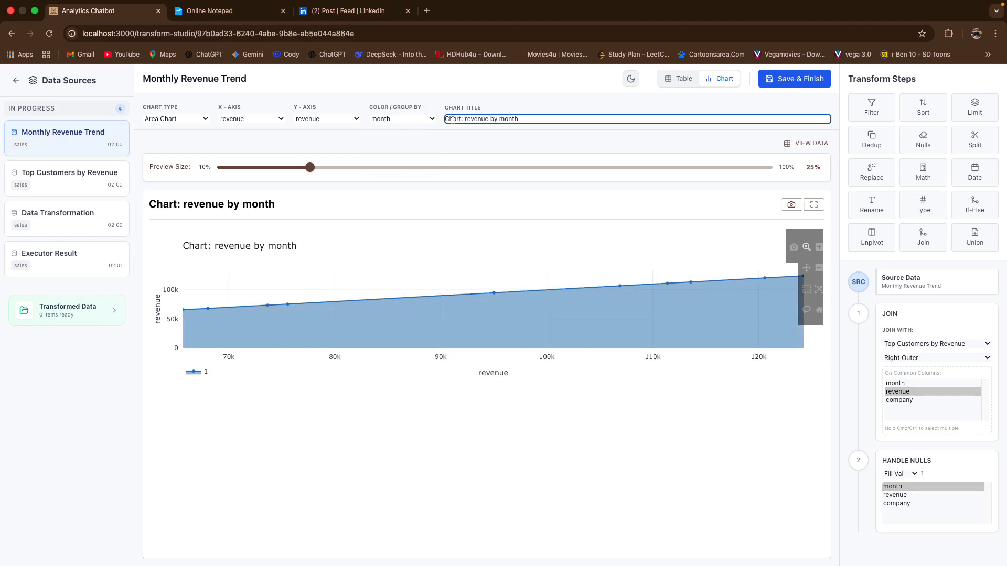
click(326, 119)
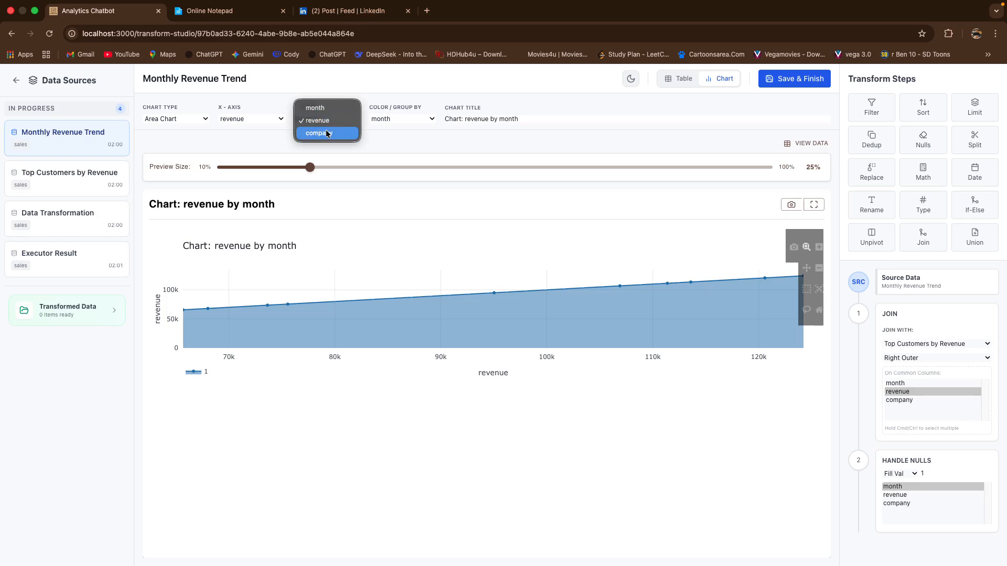
click(327, 134)
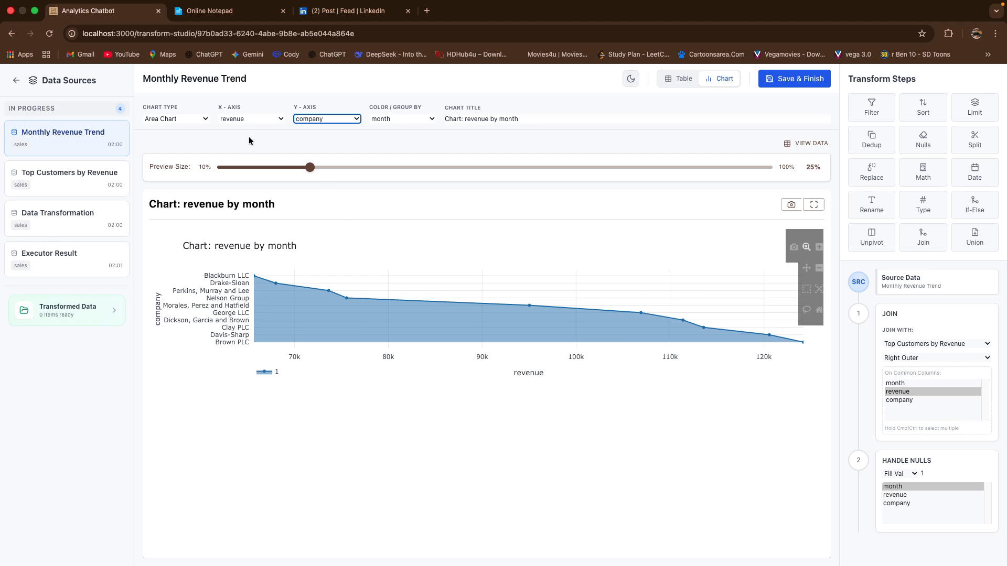
click(232, 119)
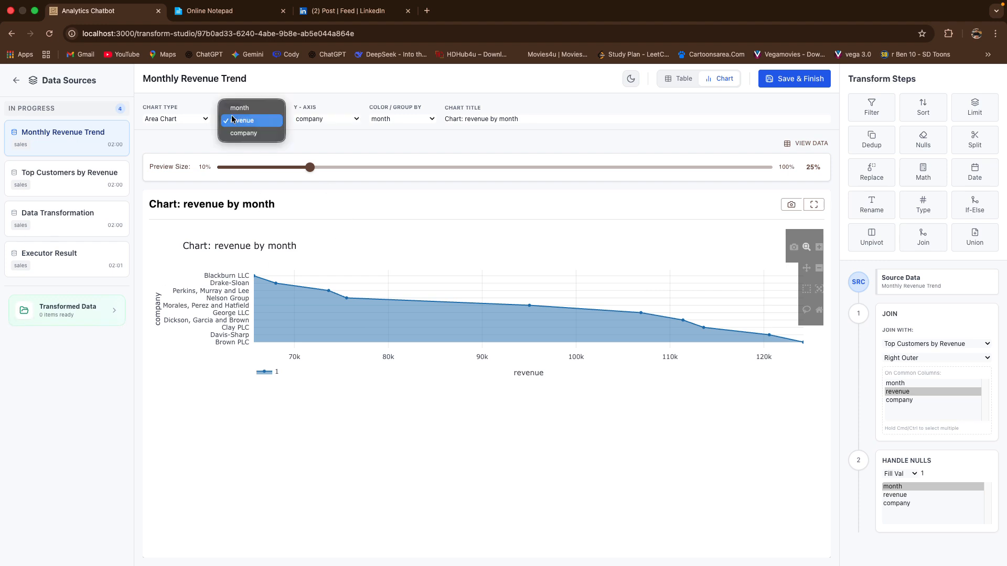
click(363, 134)
click(173, 121)
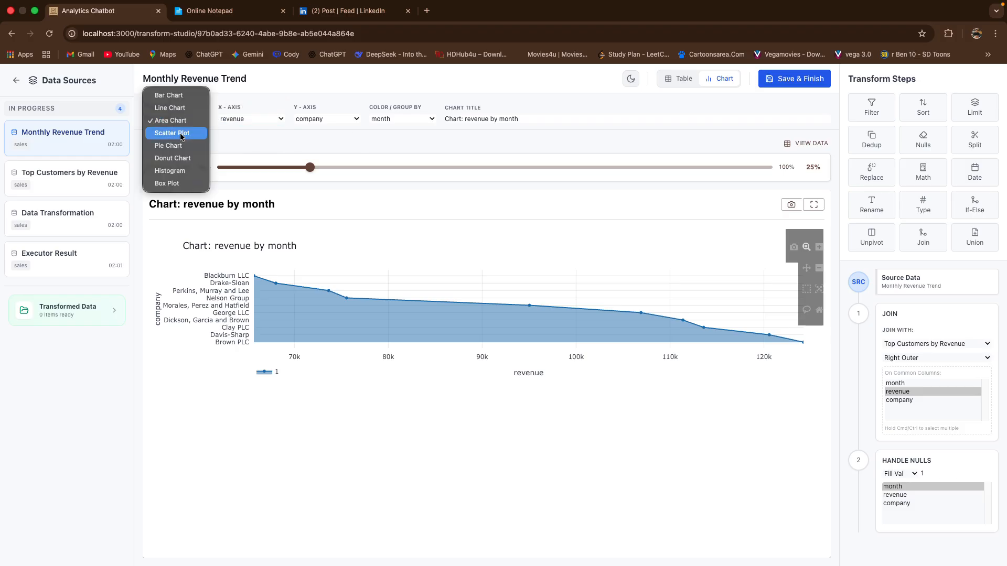
click(266, 135)
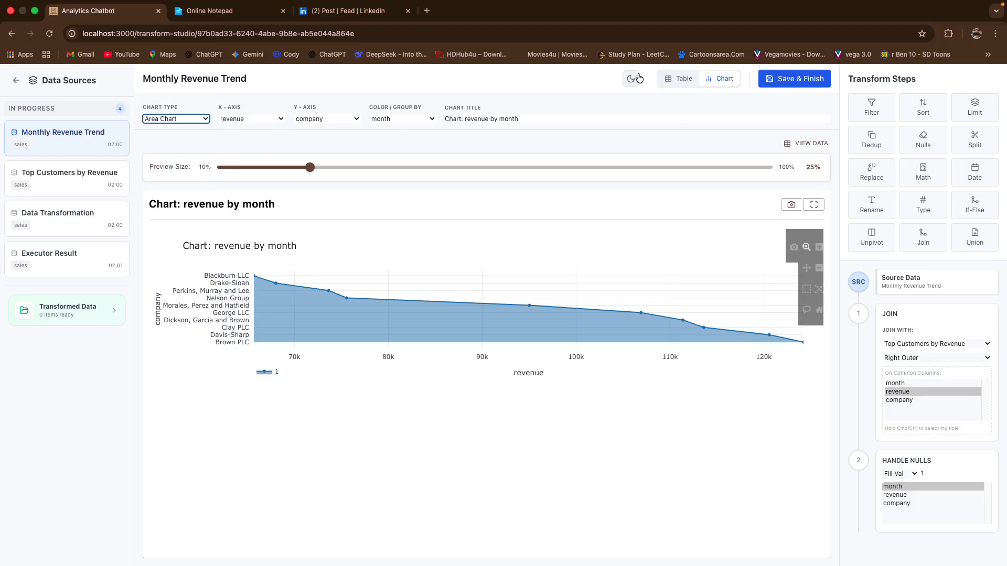
Save and finish the Monthly Revenue Trend transformation, and reopen it for editing from the Transformed Data Library.
click(799, 79)
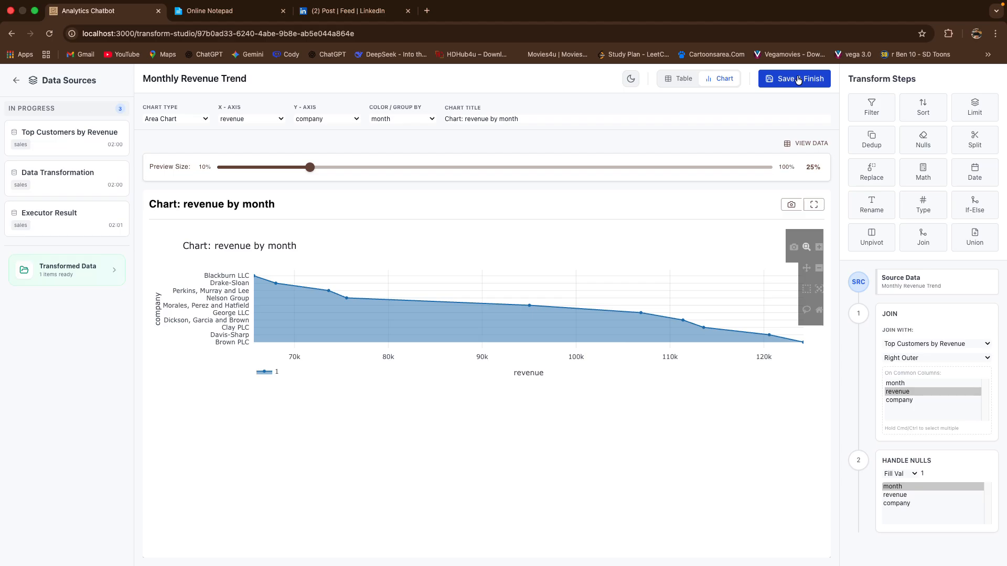
click(68, 283)
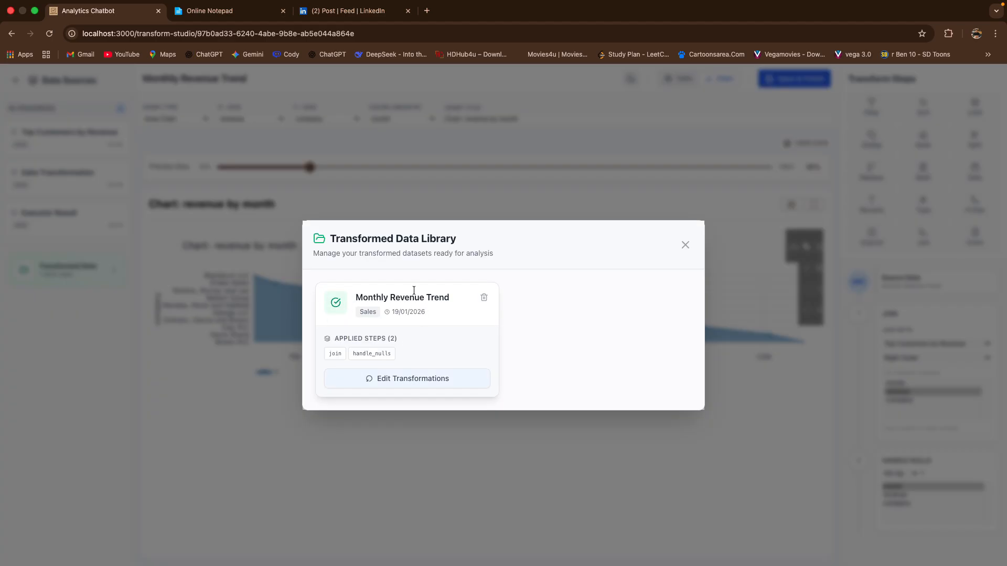
click(415, 377)
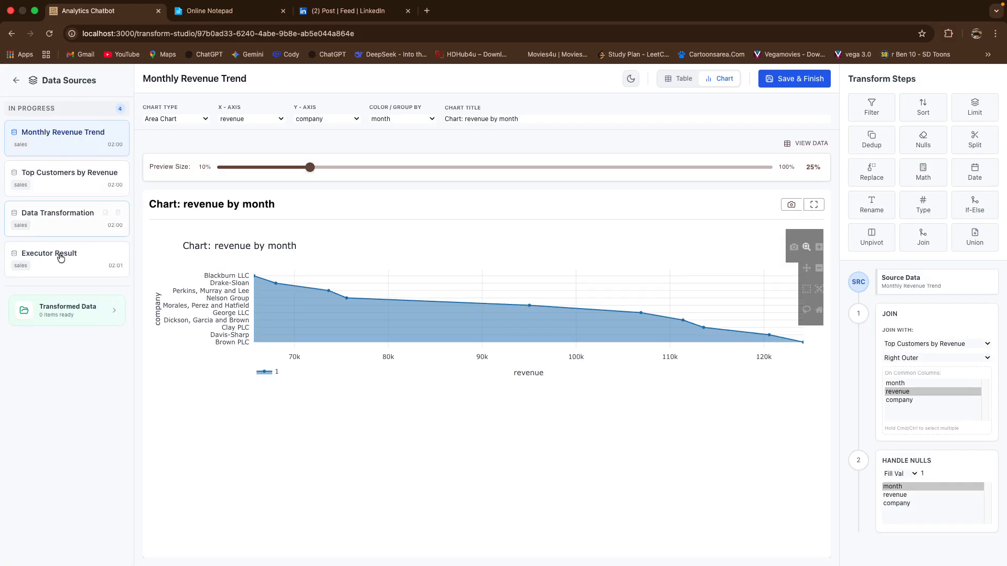
Check the transformed data as a table, return to the chart, and switch the studio to the dark theme.
click(679, 81)
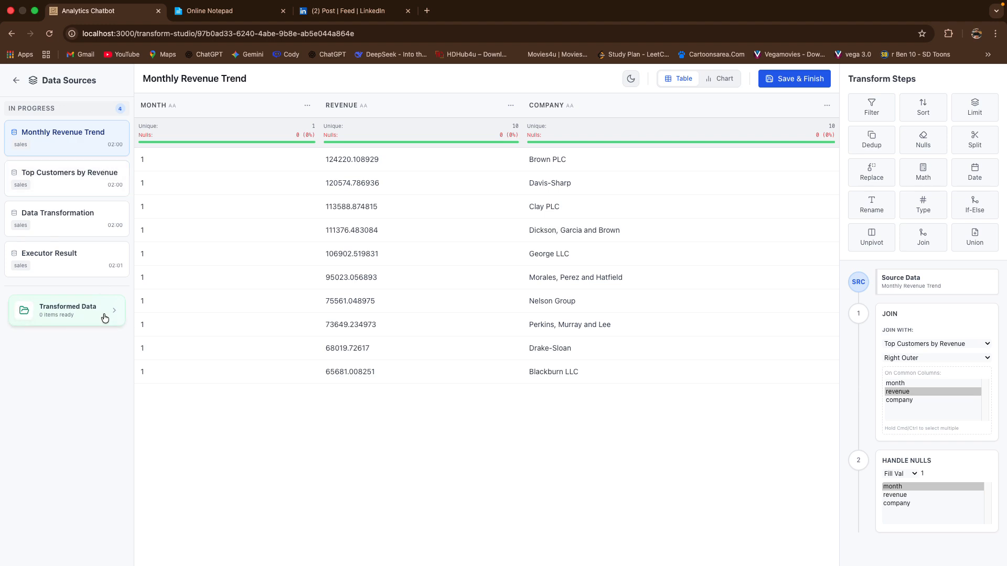
click(725, 82)
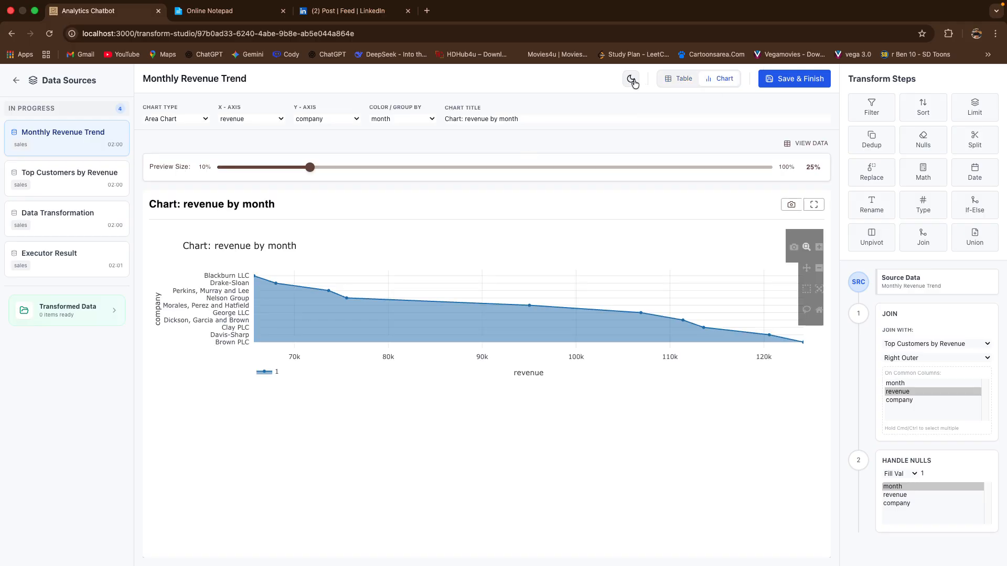
click(632, 80)
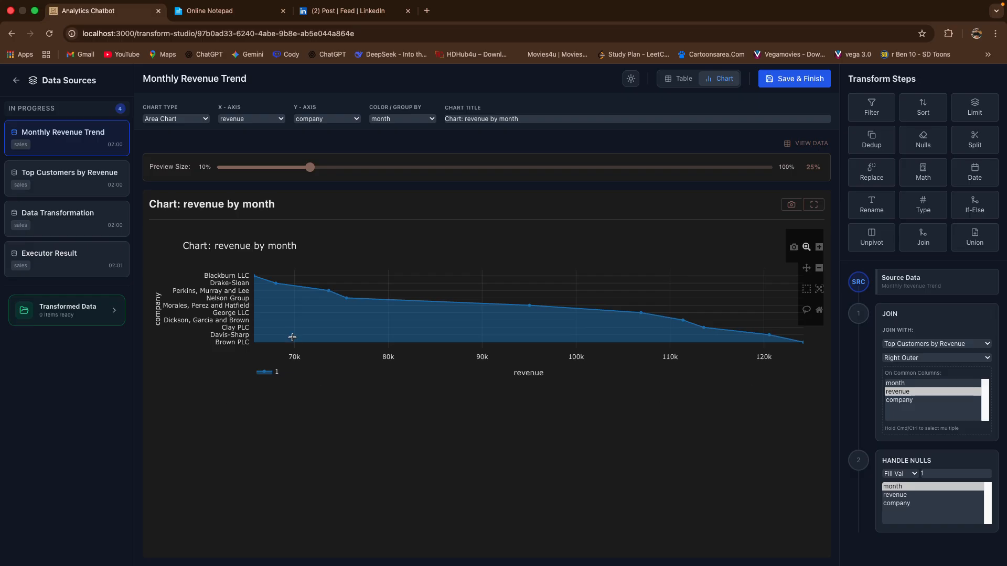
Zoom in on the lower-revenue part of the area chart.
scroll(294, 331, up, 8)
drag(309, 305, 339, 400)
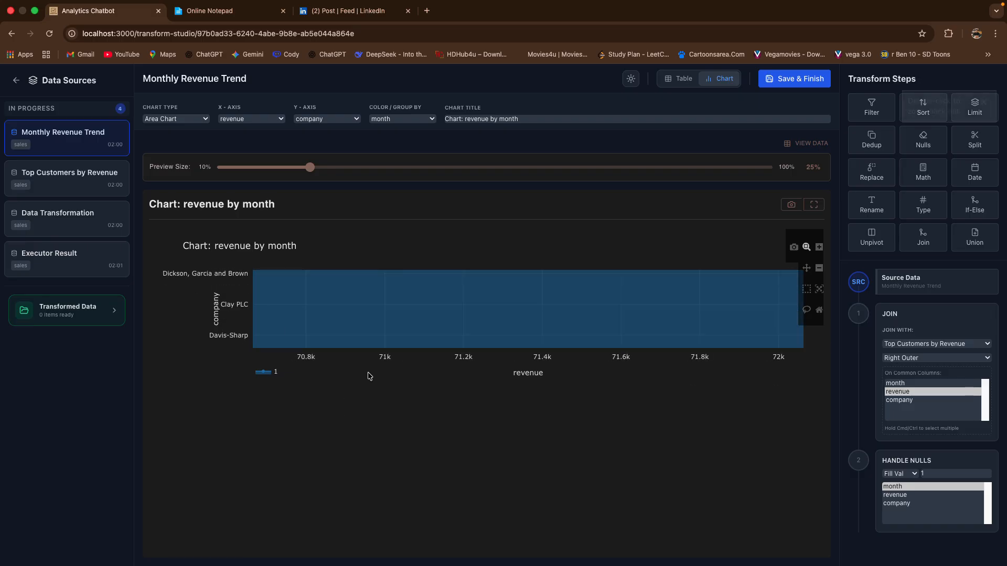
Compare the fullscreen area chart in the dark and light themes, and return the studio to the dark theme.
scroll(374, 304, down, 2)
click(813, 204)
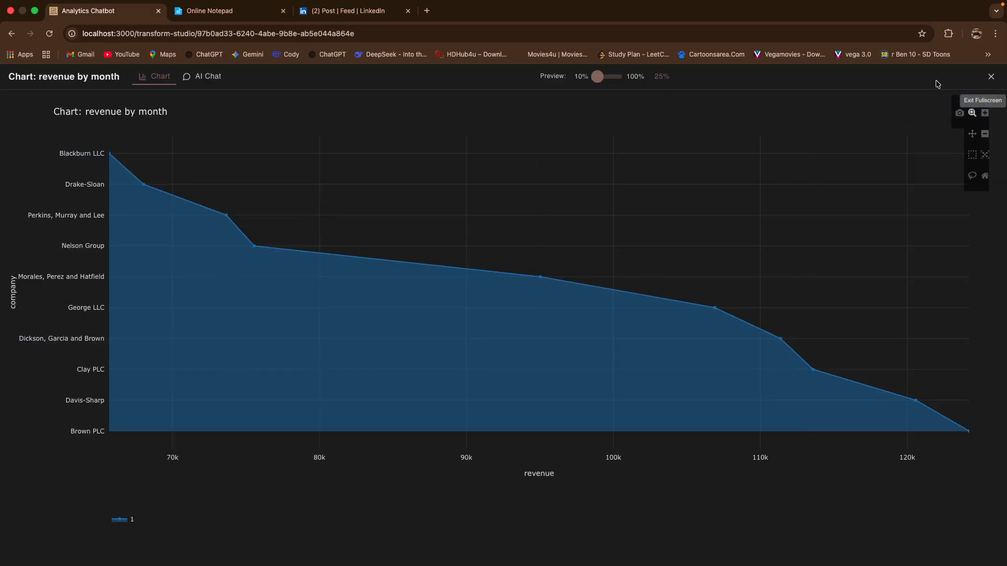
click(991, 77)
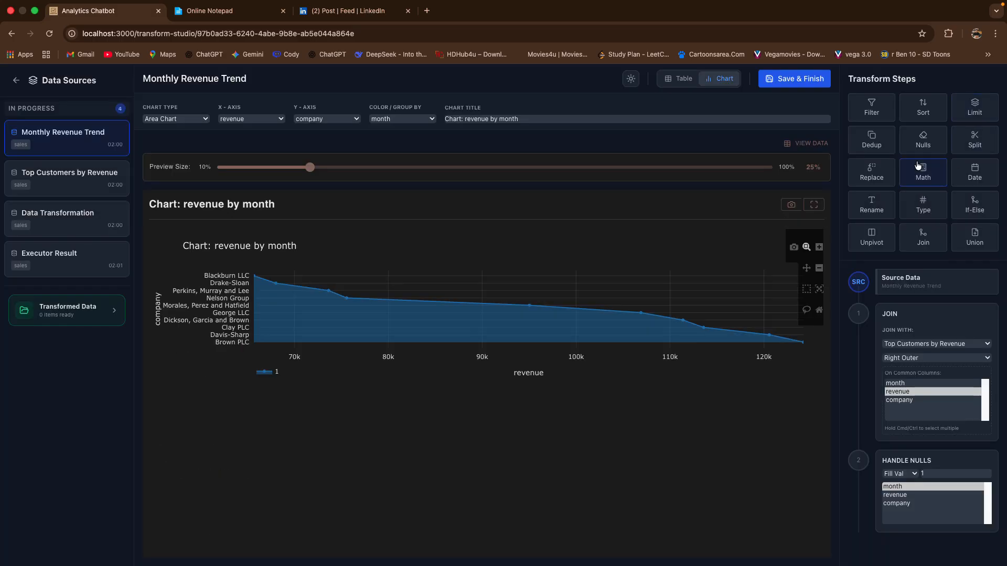
click(631, 78)
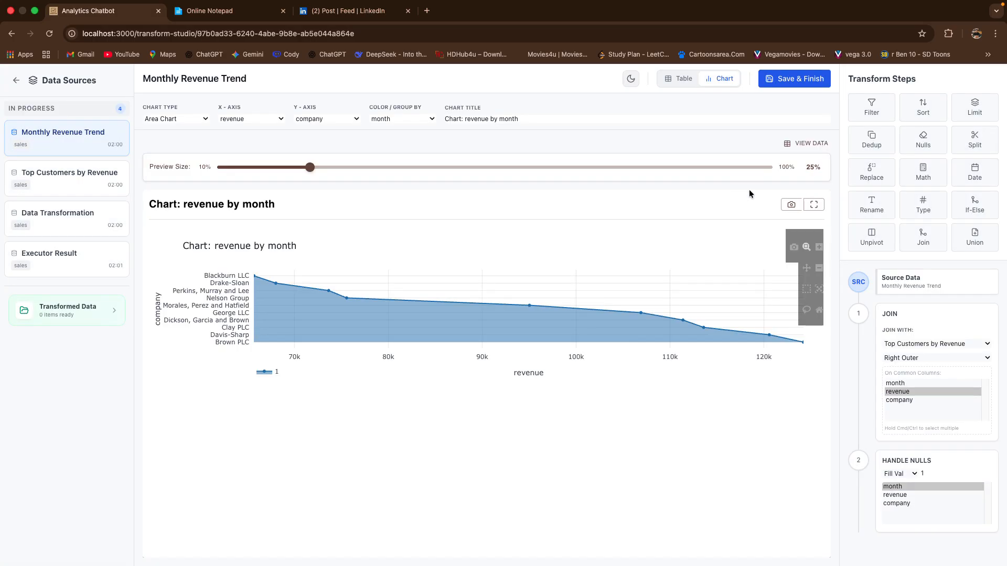
click(814, 204)
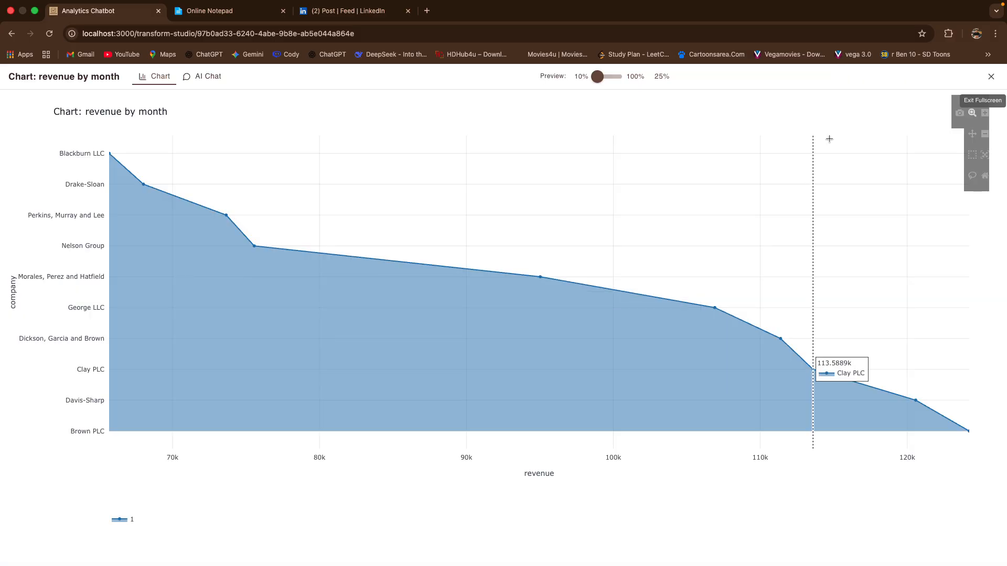
click(991, 76)
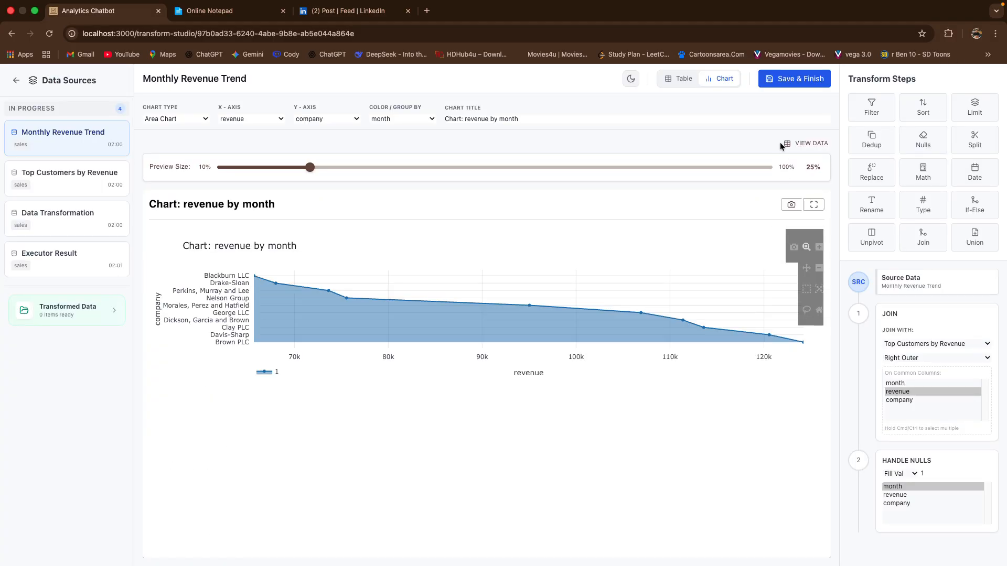
click(631, 79)
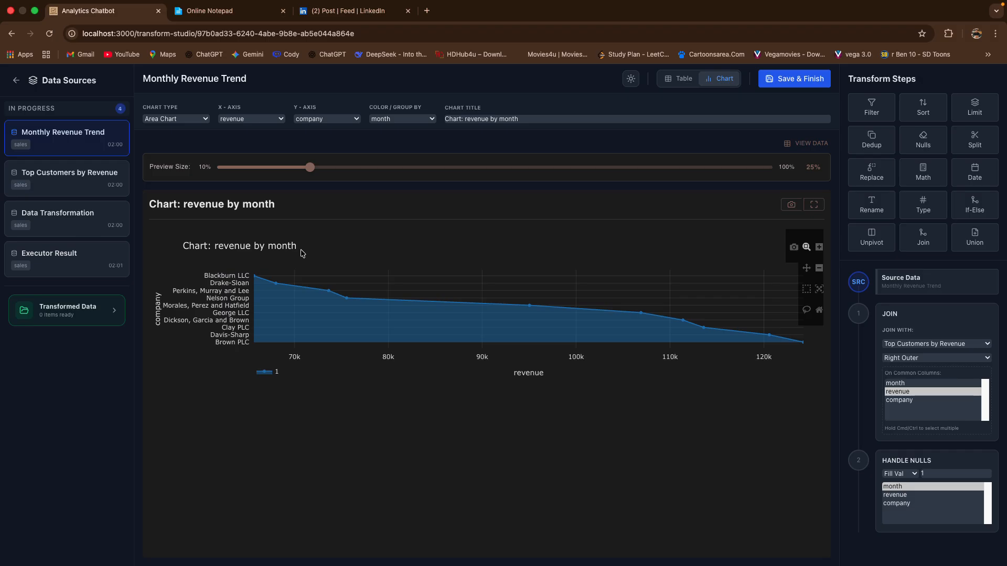
Save and finish the Monthly Revenue Trend transformation from its table view, and return to the chat with suggested questions dismissed.
click(680, 79)
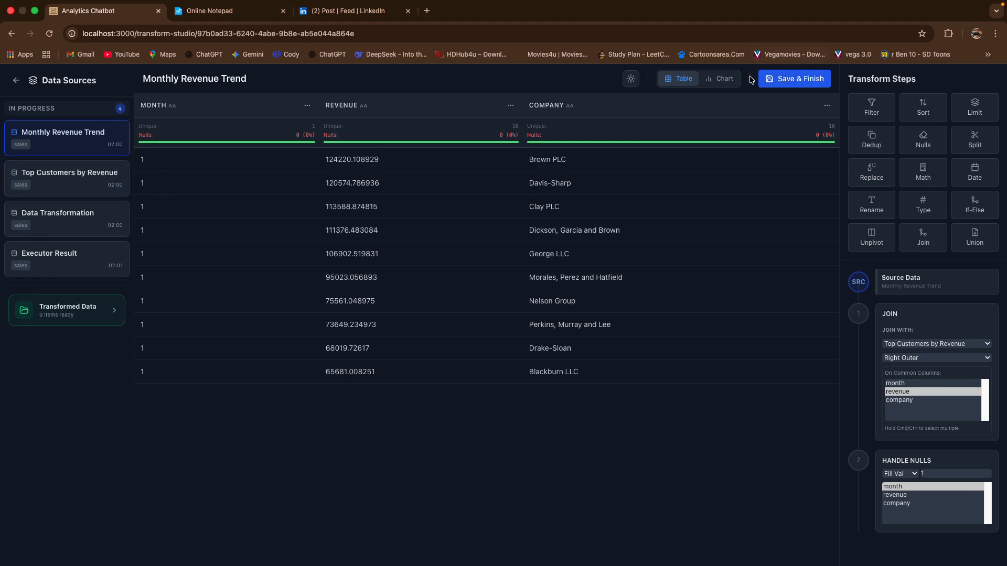
click(797, 87)
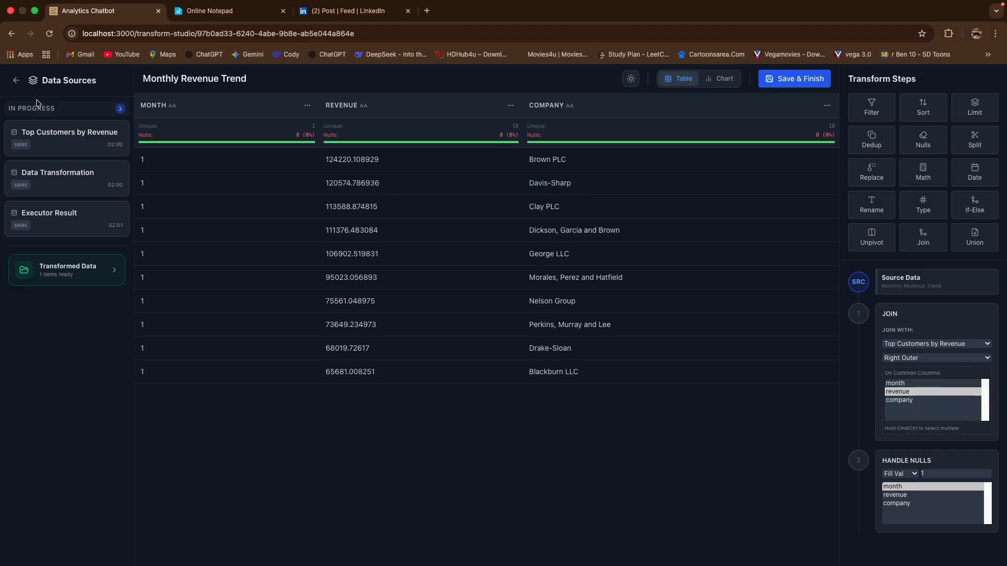
click(16, 82)
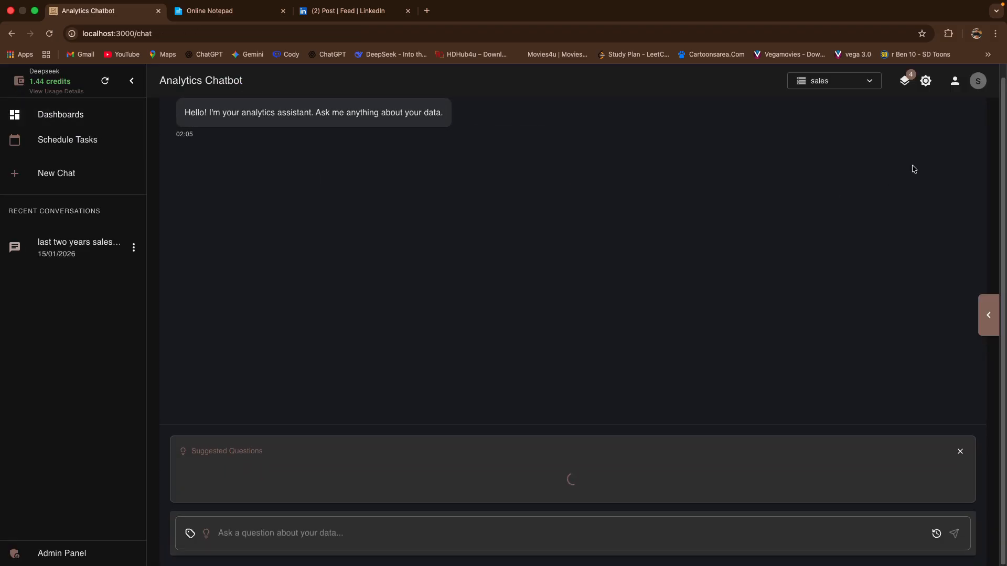
click(960, 453)
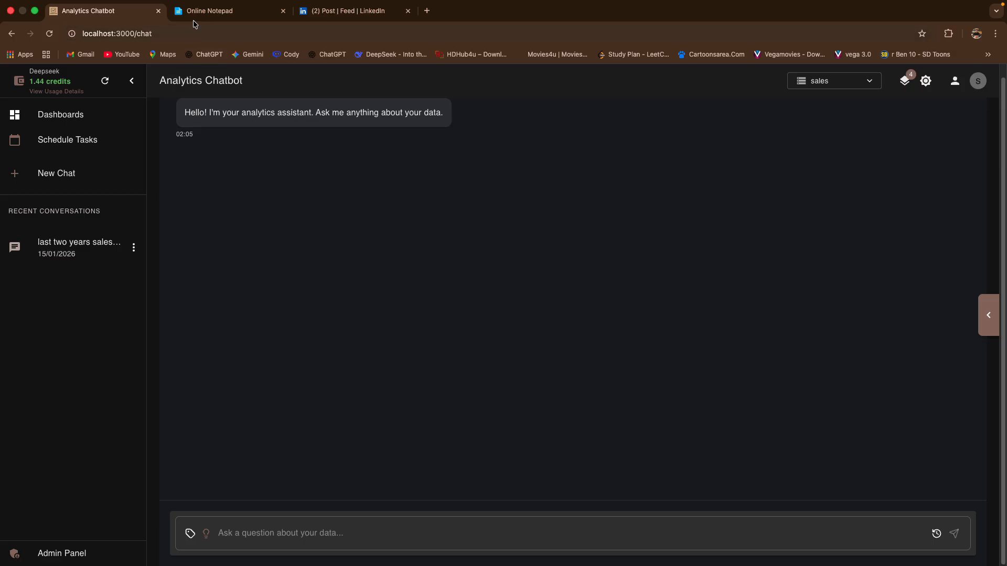
Open the recent conversation about the last two years' sales and look at the charts for its latest answer.
click(83, 239)
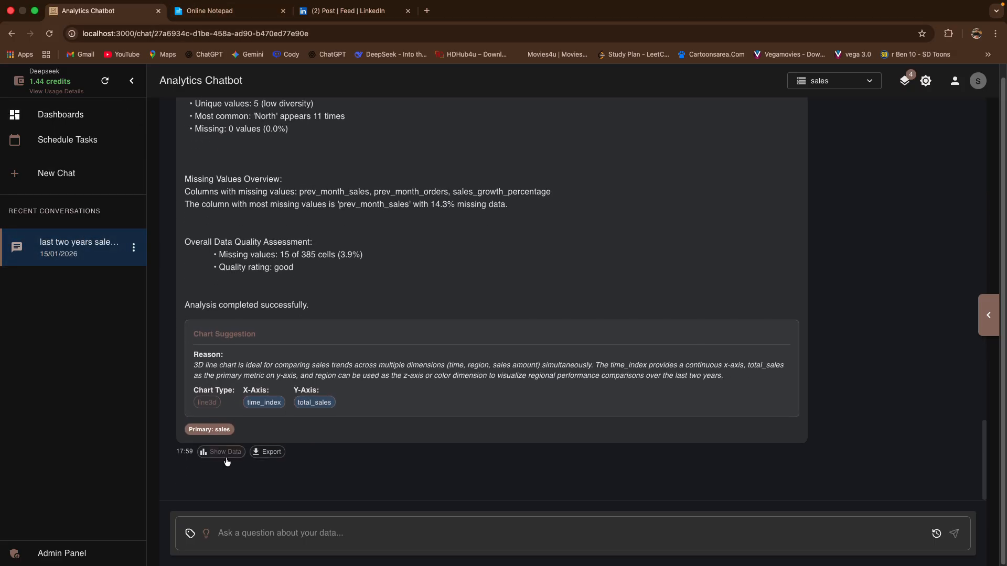
click(226, 458)
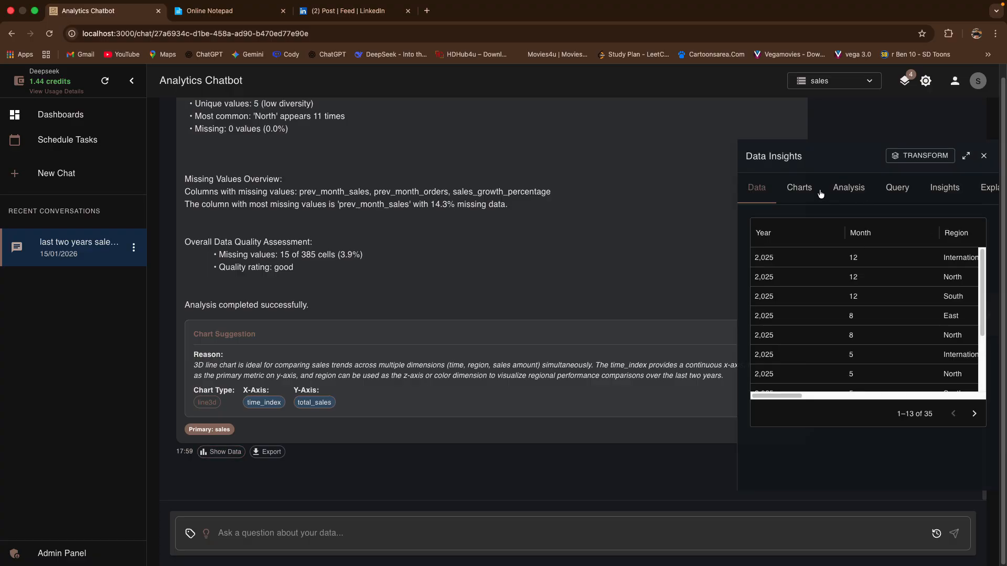
click(798, 189)
scroll(853, 315, down, 5)
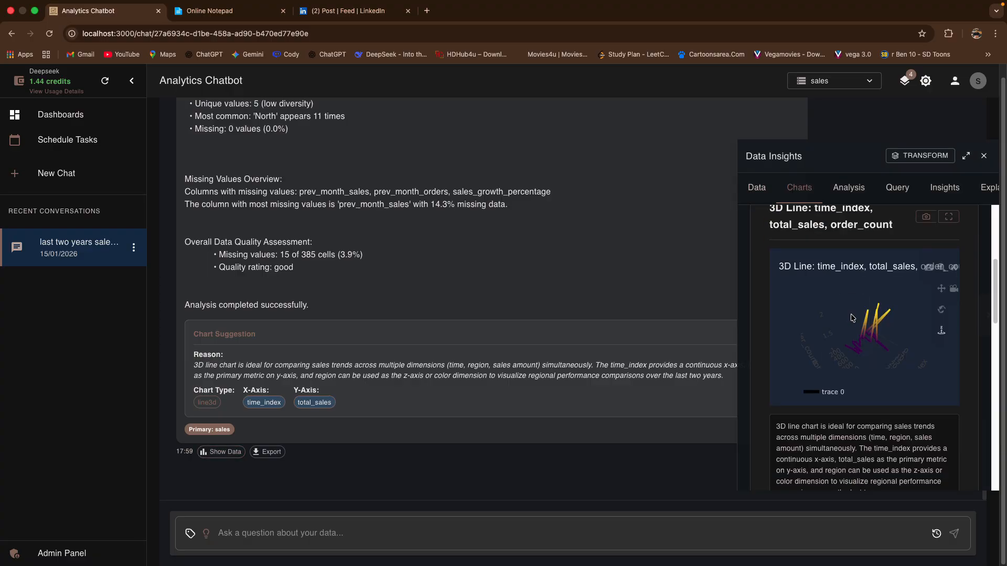
Switch the chatbot to the light theme, and close the data insights to read through the latest answer.
click(926, 79)
scroll(474, 247, up, 15)
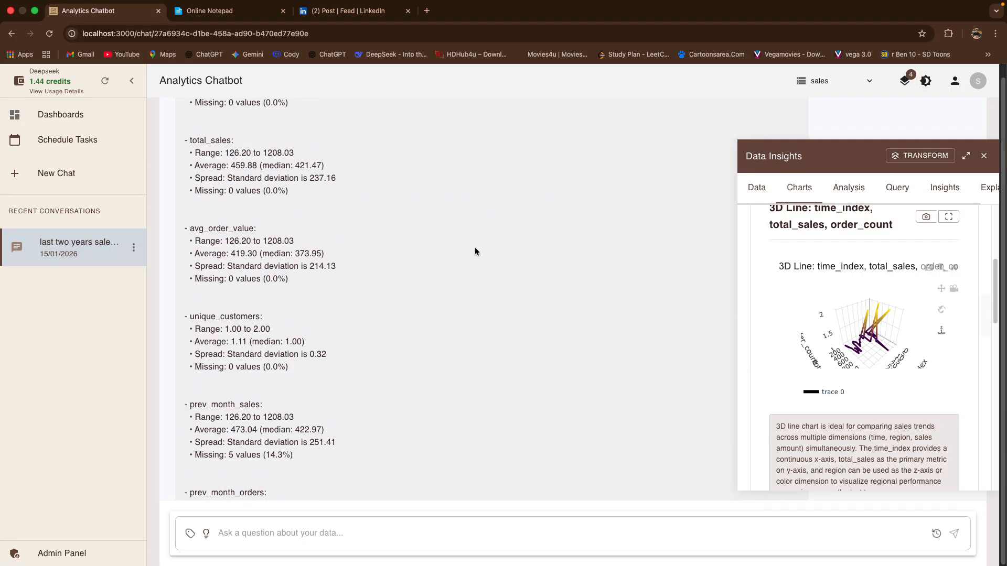
click(984, 156)
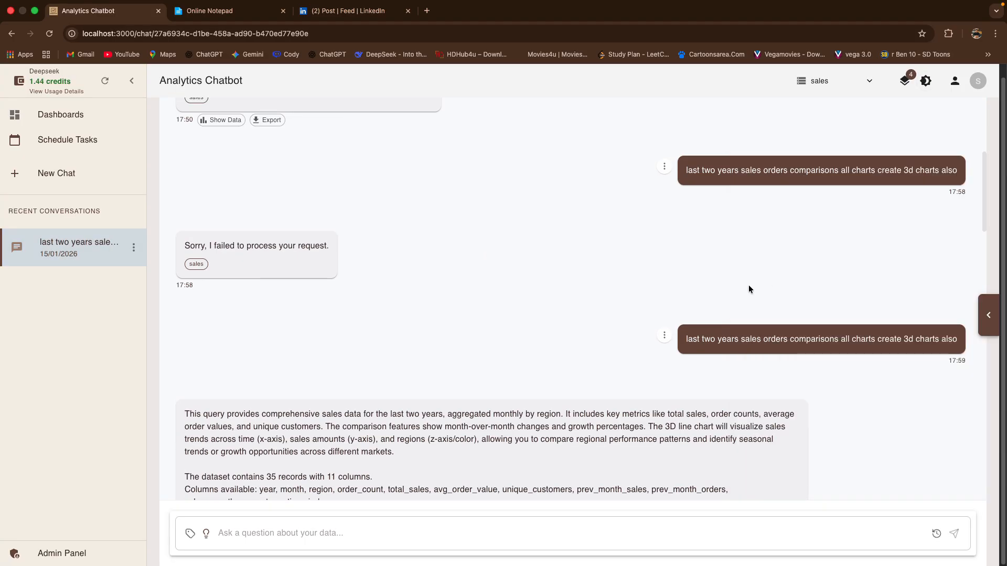
scroll(713, 344, down, 3)
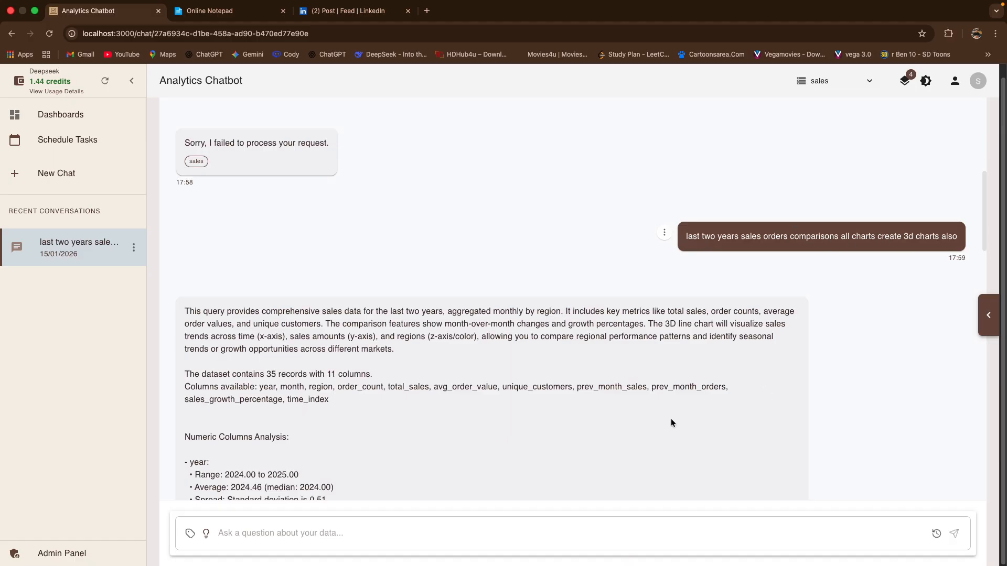
scroll(671, 423, down, 20)
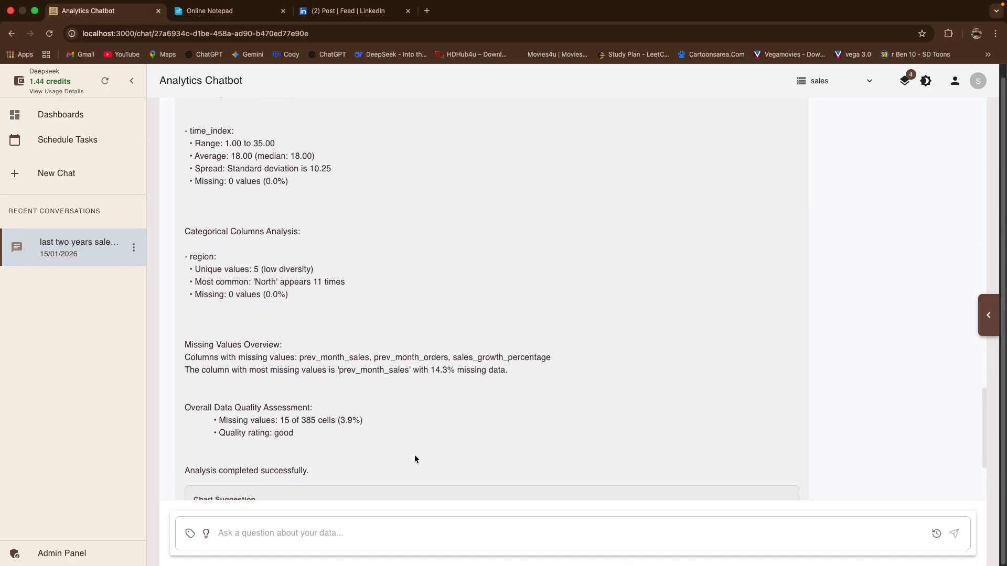
scroll(414, 459, down, 5)
Show the latest answer's charts in an expanded Data Insights view, and collapse the navigation sidebar.
click(215, 452)
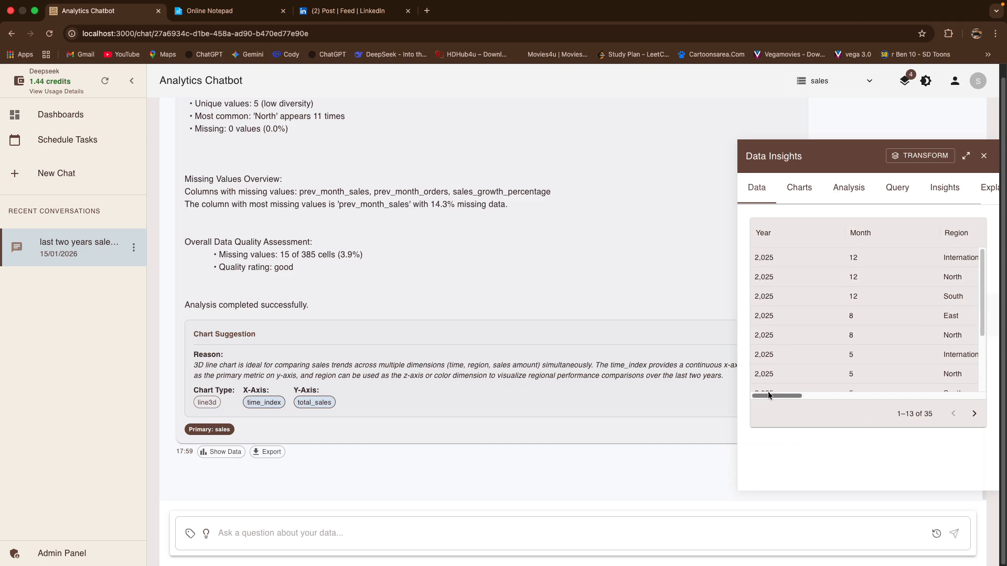
mouse_move(771, 397)
mouse_down()
mouse_move(959, 397)
mouse_move(776, 397)
mouse_up()
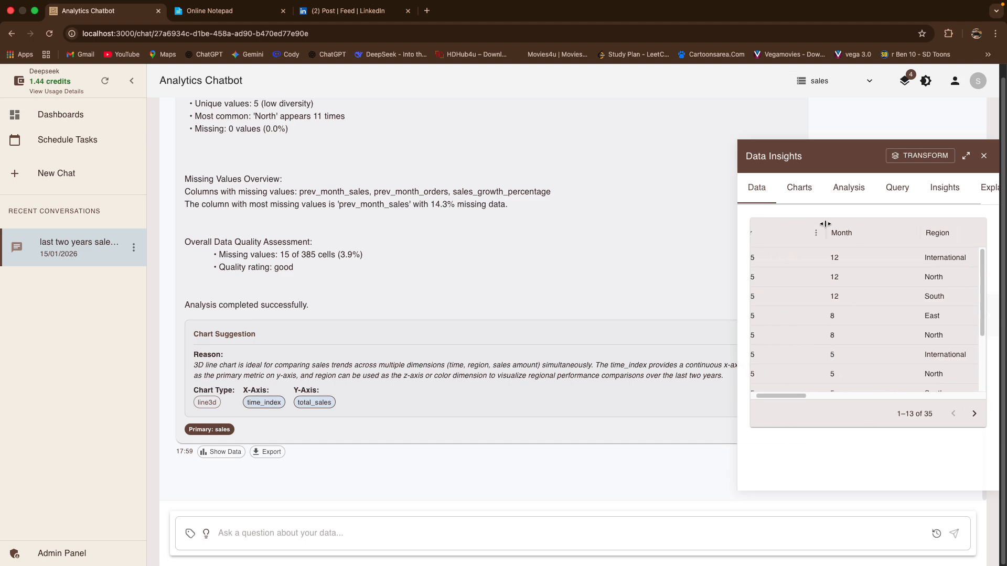
click(811, 201)
click(966, 155)
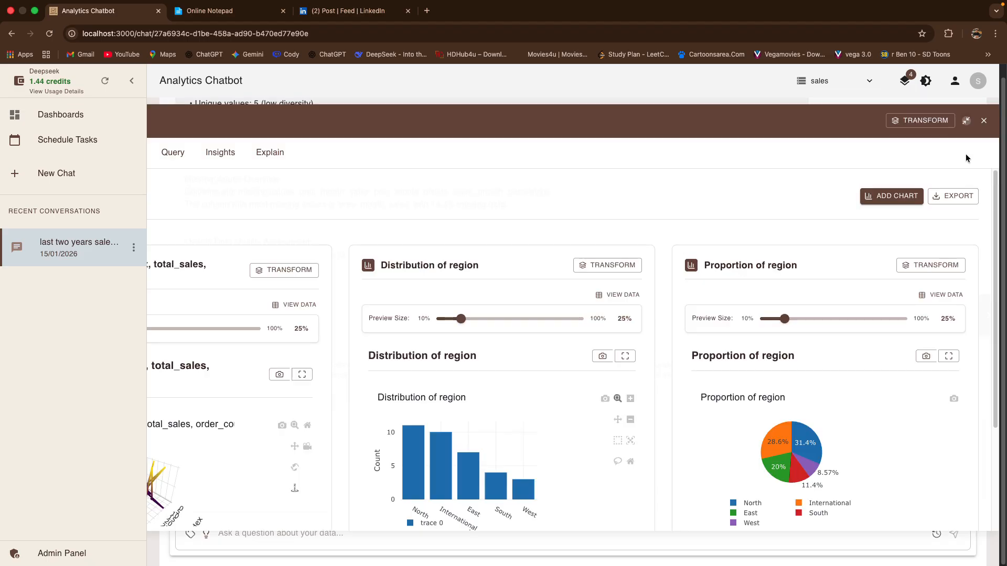
click(128, 83)
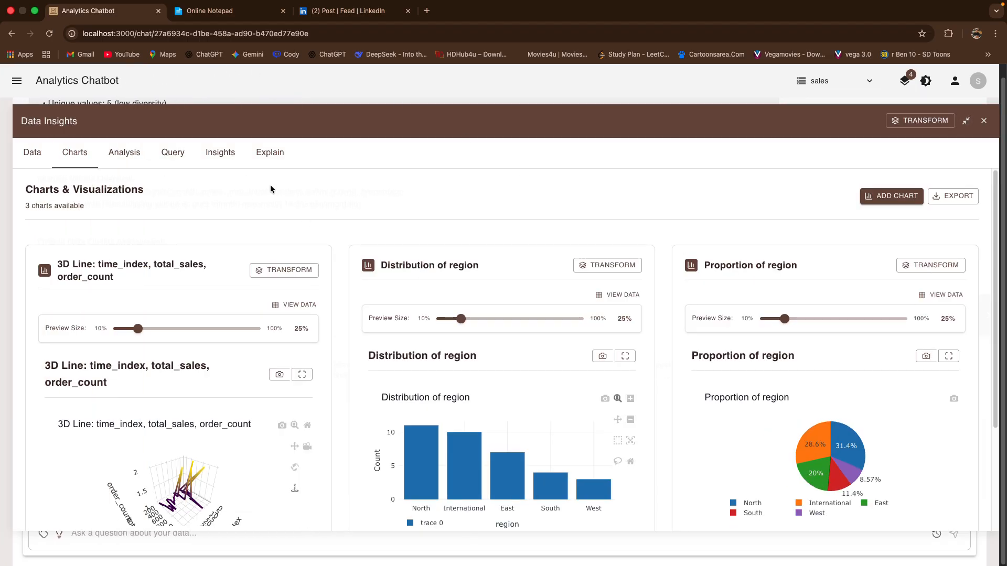
Open the 3D line chart of time_index, total_sales and order_count in fullscreen, and rotate it to inspect its data points.
scroll(271, 191, down, 3)
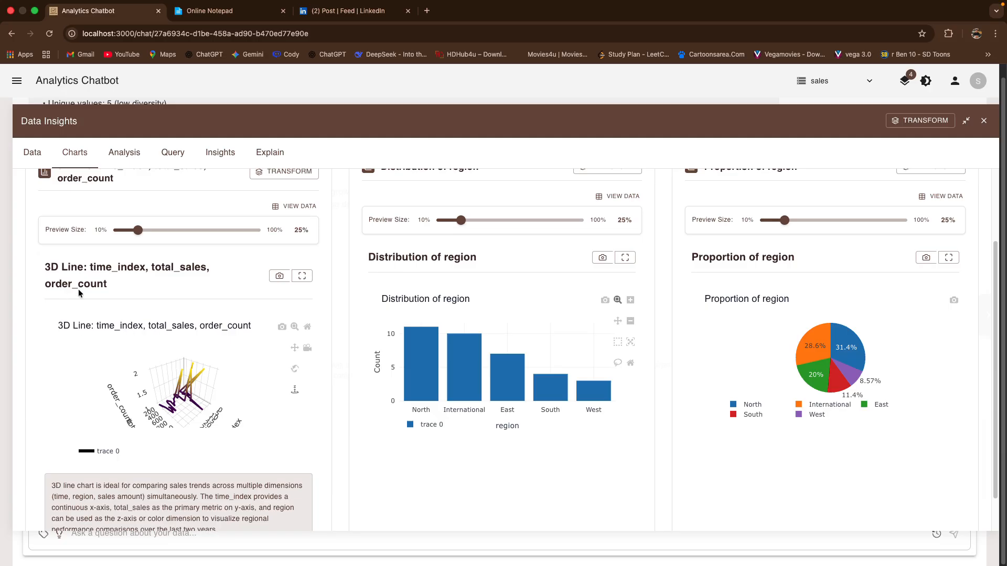
scroll(298, 439, up, 2)
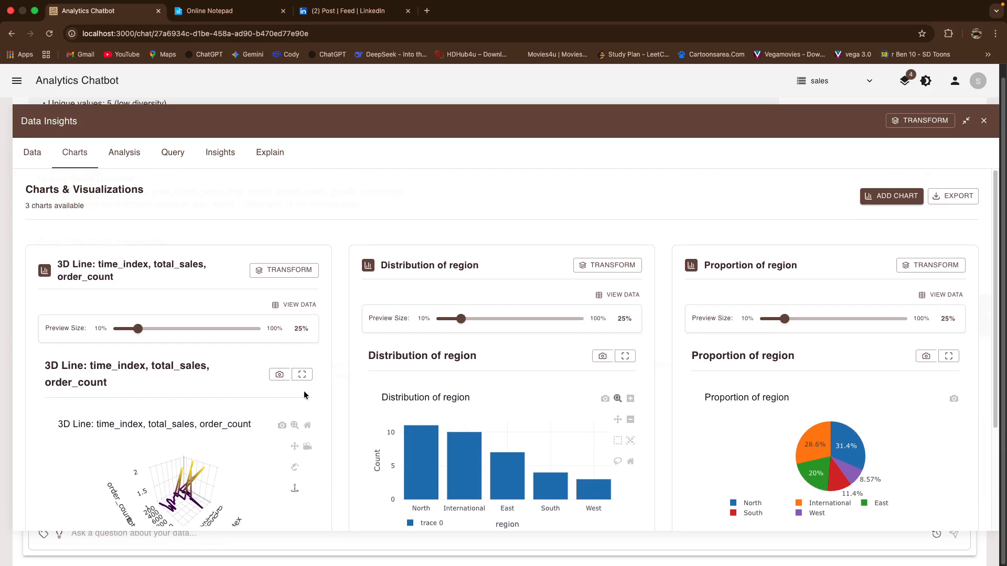
click(303, 375)
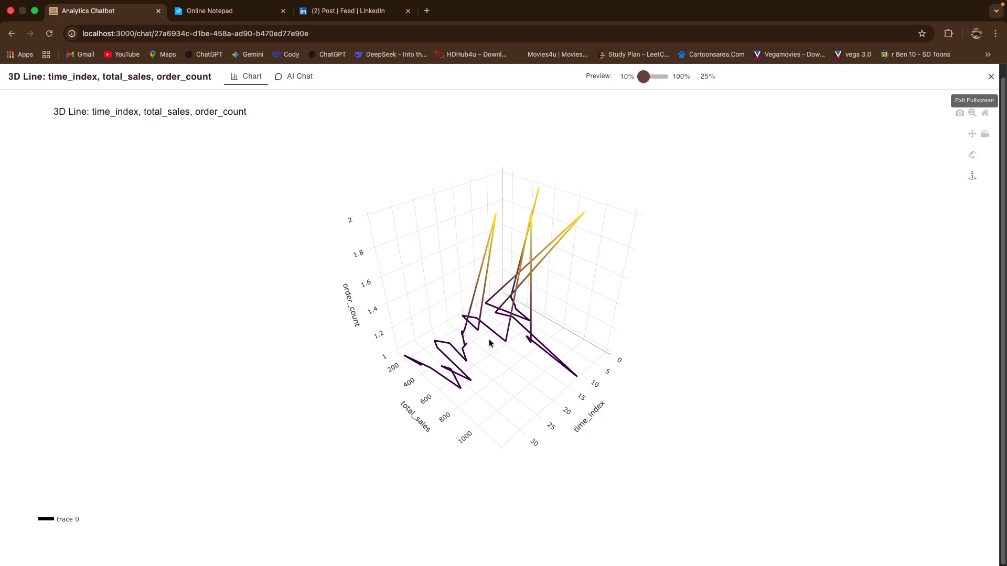
drag(516, 385, 728, 315)
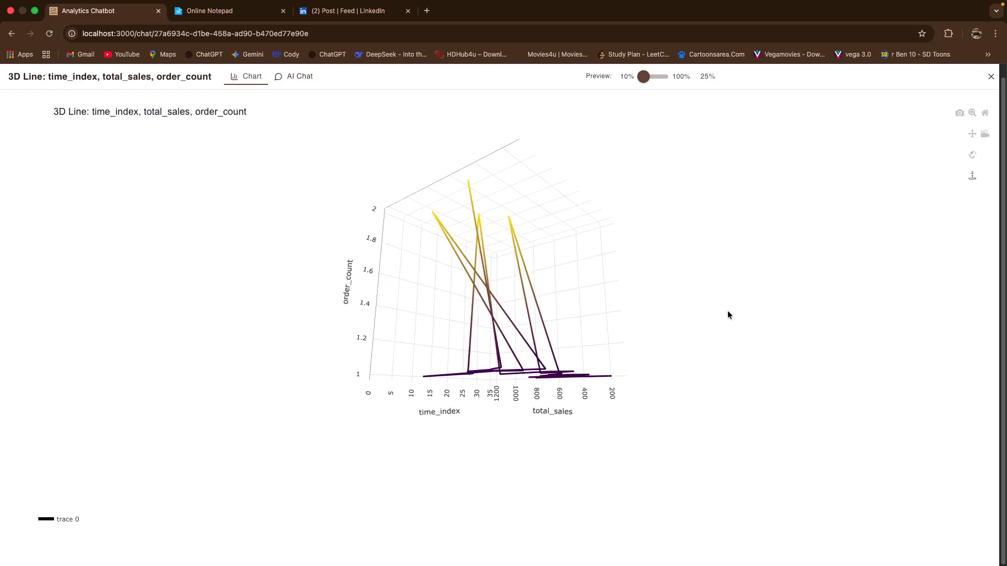
drag(380, 337, 416, 341)
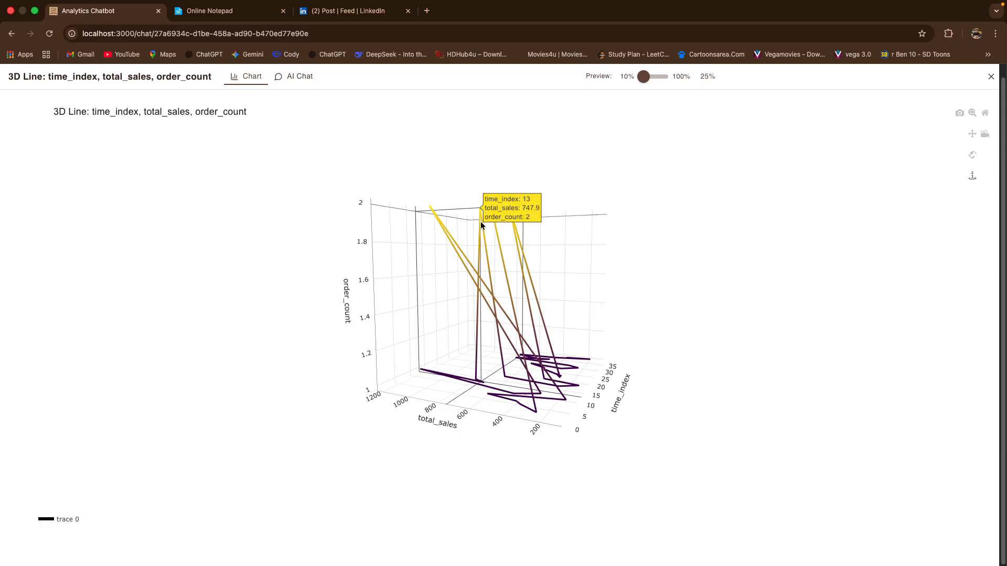
drag(584, 315, 493, 216)
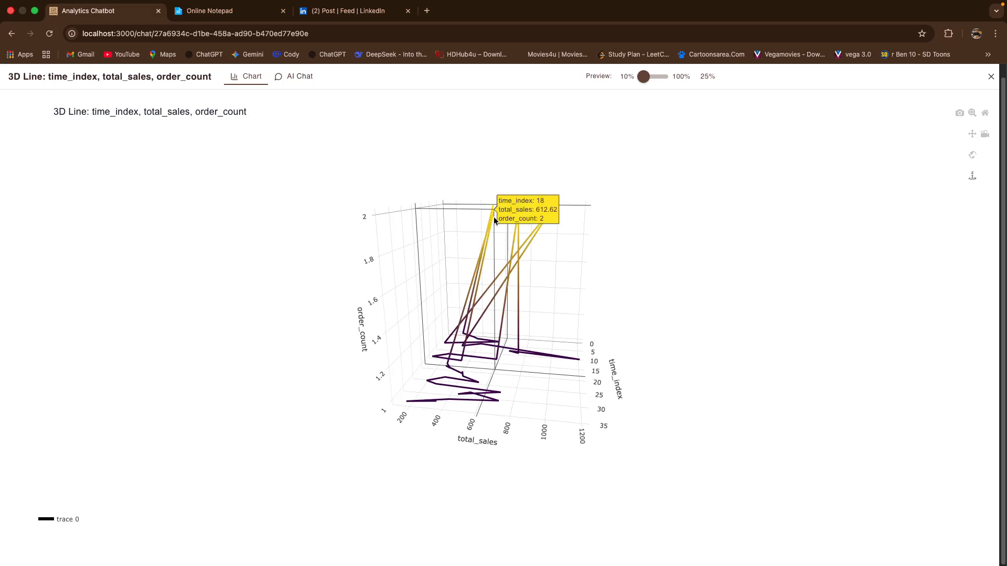
drag(524, 389, 575, 354)
drag(440, 314, 643, 336)
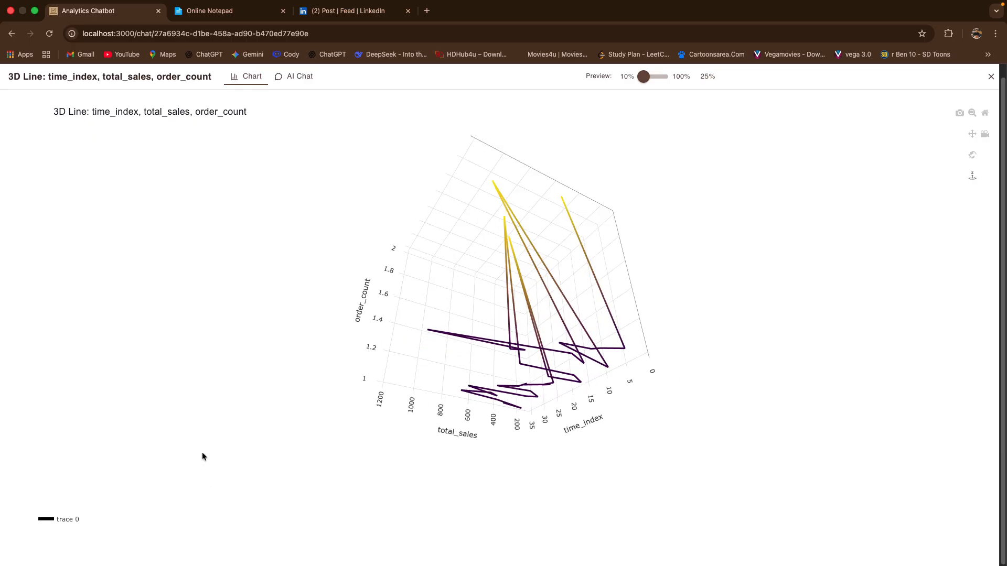
Look at the 3D chart's AI Chat and Query Details, then return to the chart and exit fullscreen.
click(302, 79)
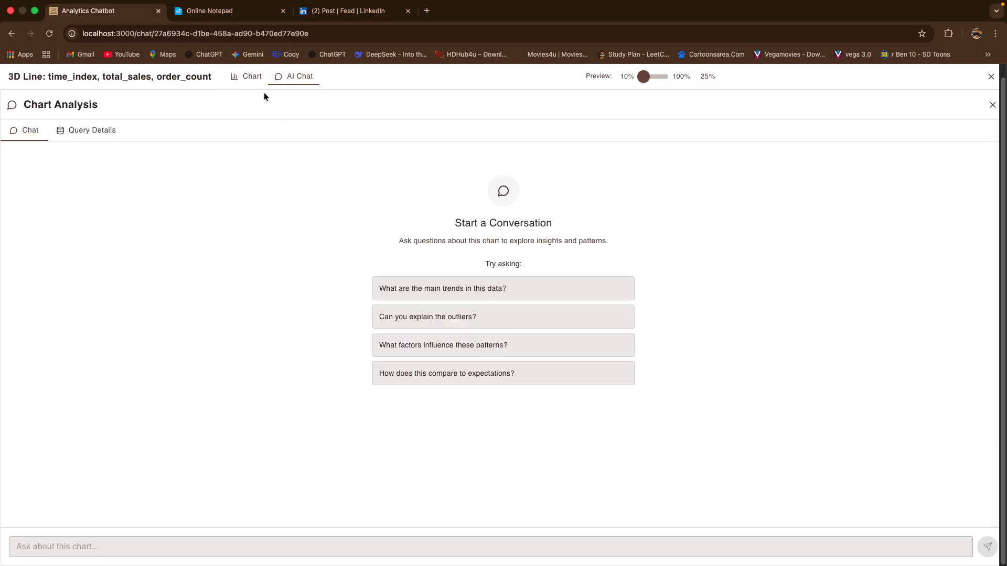
click(90, 135)
click(19, 137)
click(241, 79)
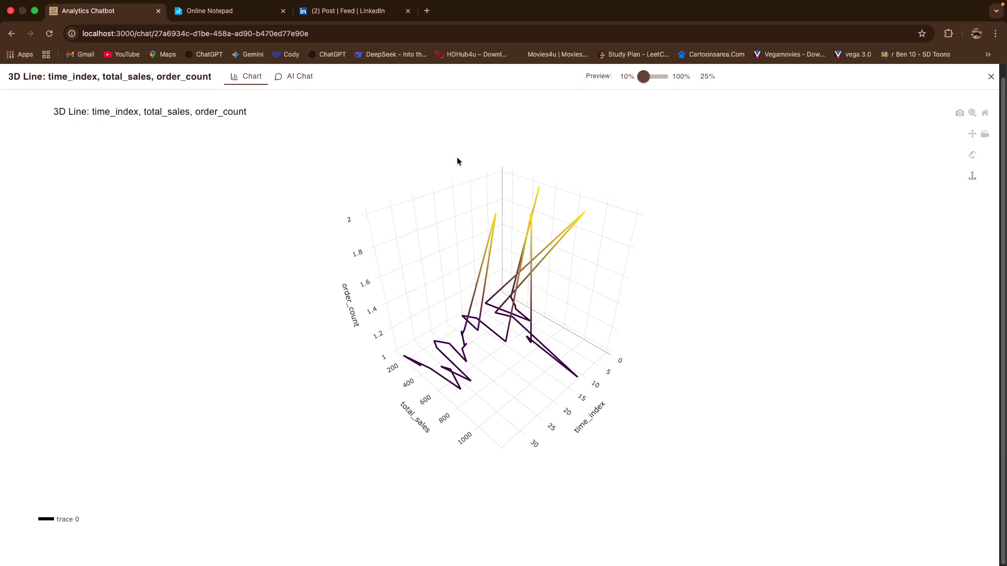
click(990, 77)
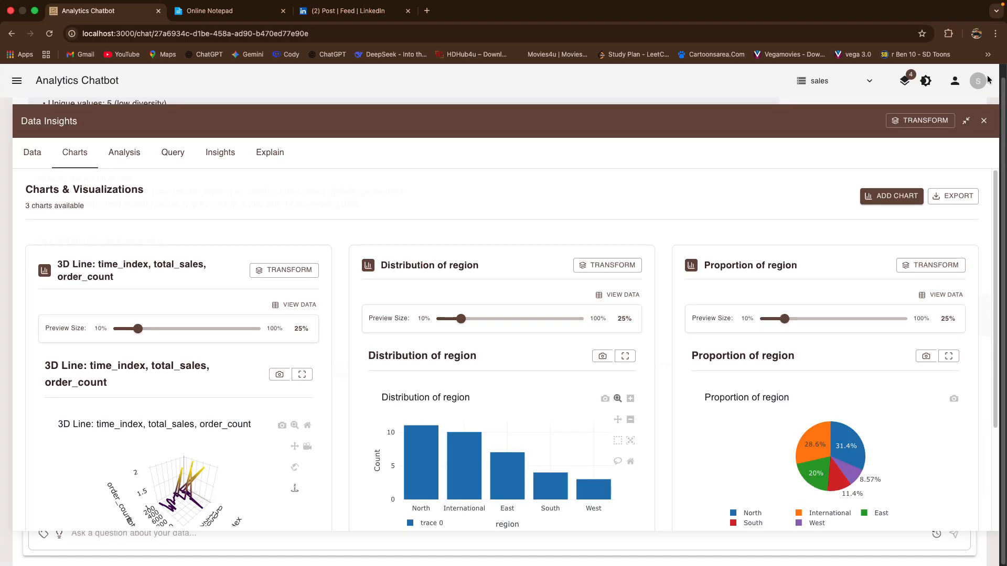
Look over the three generated charts, and view the answer's Numeric Fields Analysis.
scroll(456, 297, down, 2)
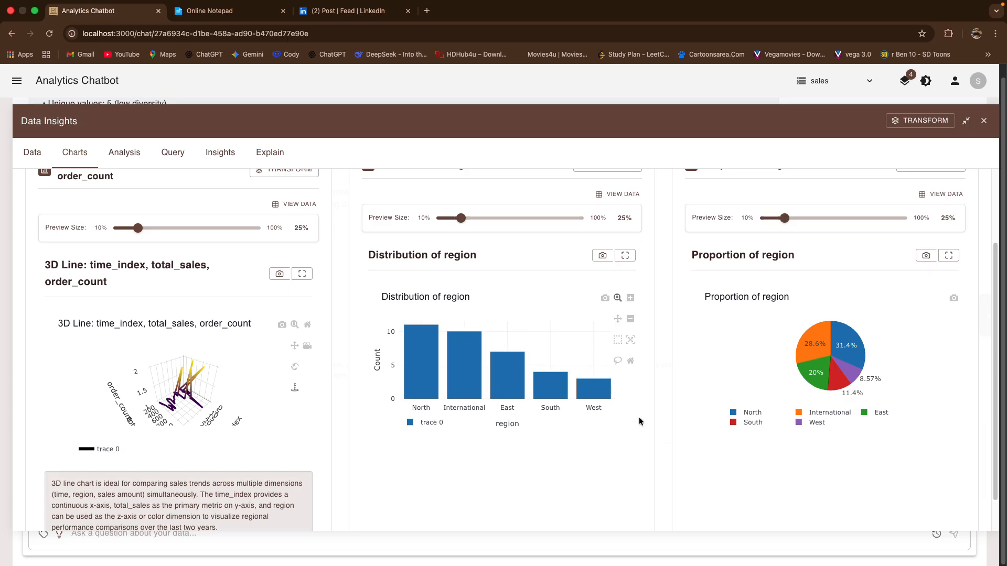
scroll(769, 441, down, 1)
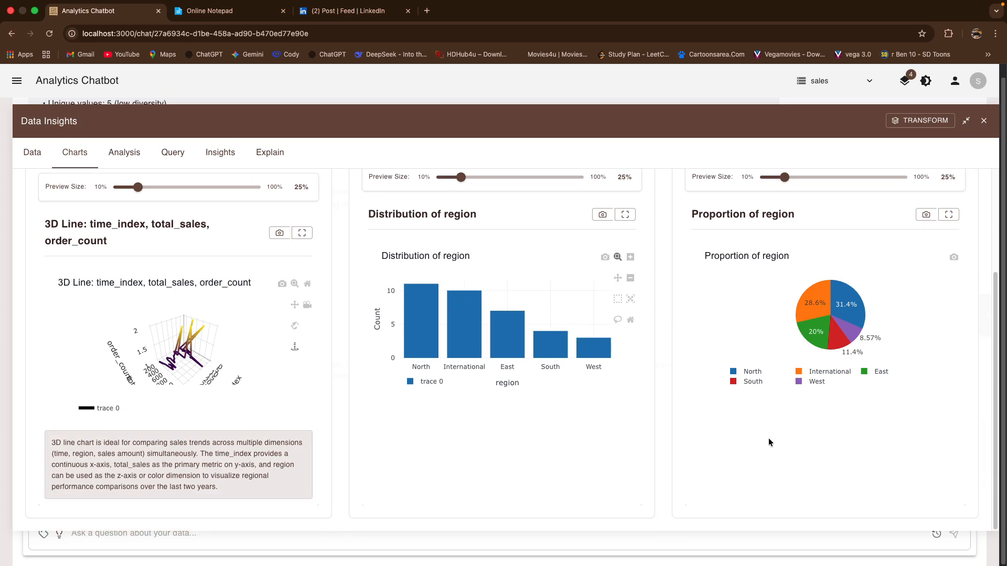
scroll(662, 465, up, 3)
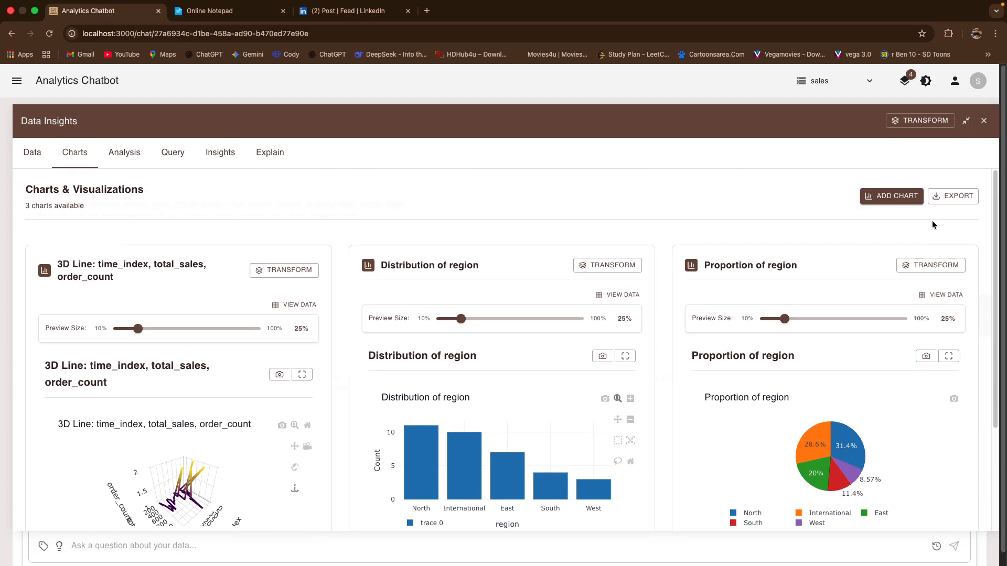
click(118, 160)
scroll(278, 387, down, 7)
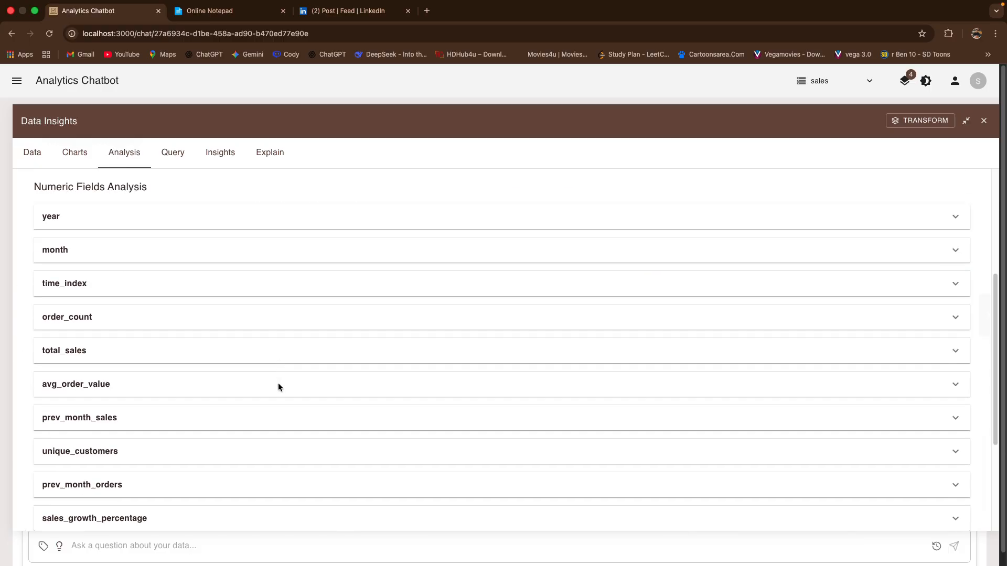
Expand the prev_month_orders and prev_month_sales statistics, and look through the answer's SALES query.
click(250, 315)
click(191, 251)
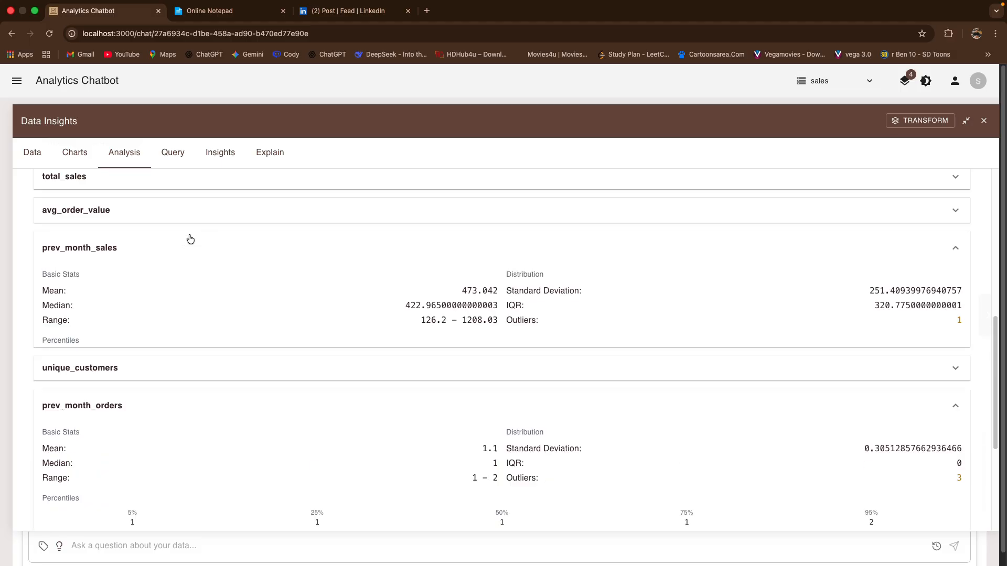
click(180, 165)
scroll(192, 424, down, 15)
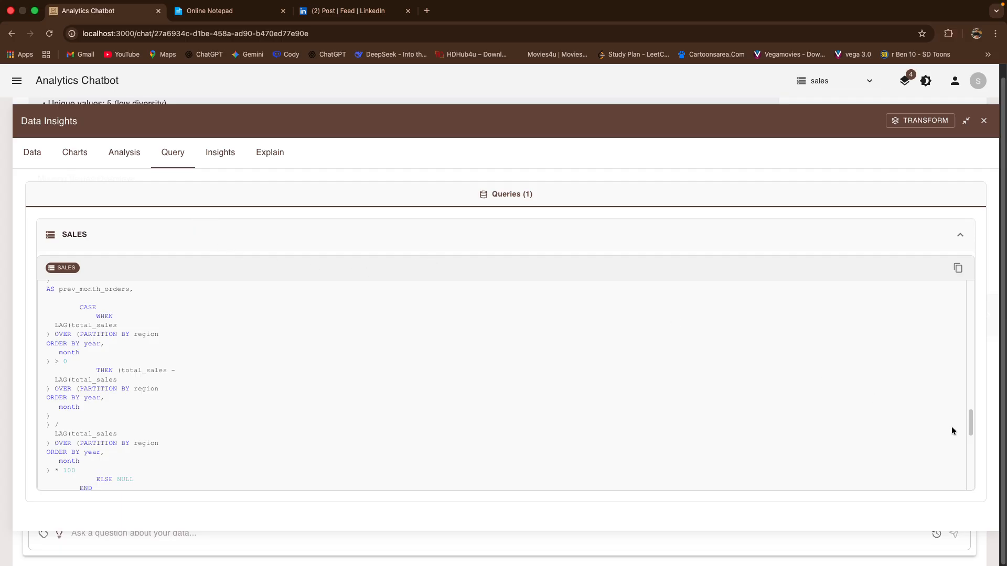
drag(971, 423, 975, 258)
click(960, 235)
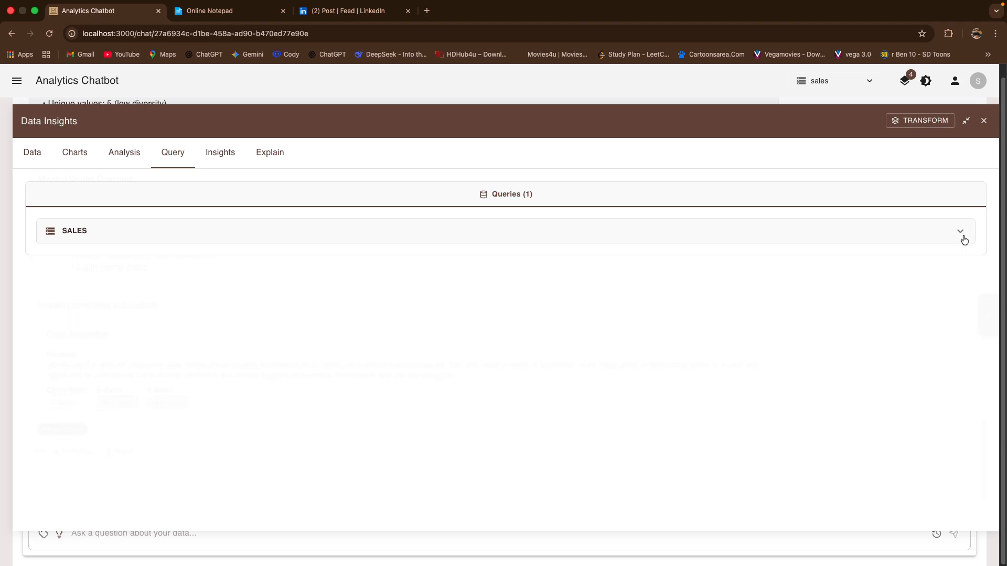
click(960, 234)
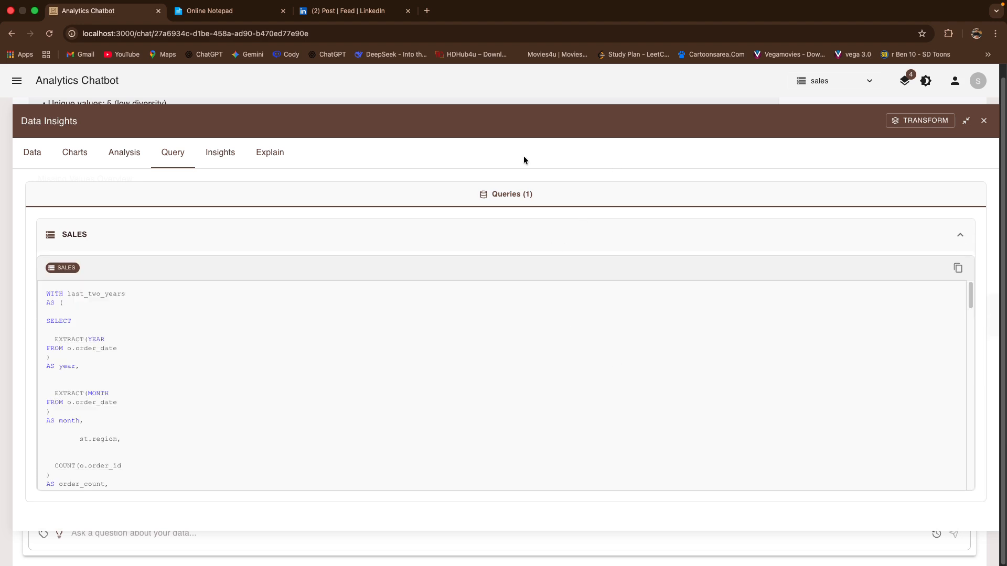
Revisit the answer's dataset overview, charts and data table, and close the Data Insights view.
click(119, 153)
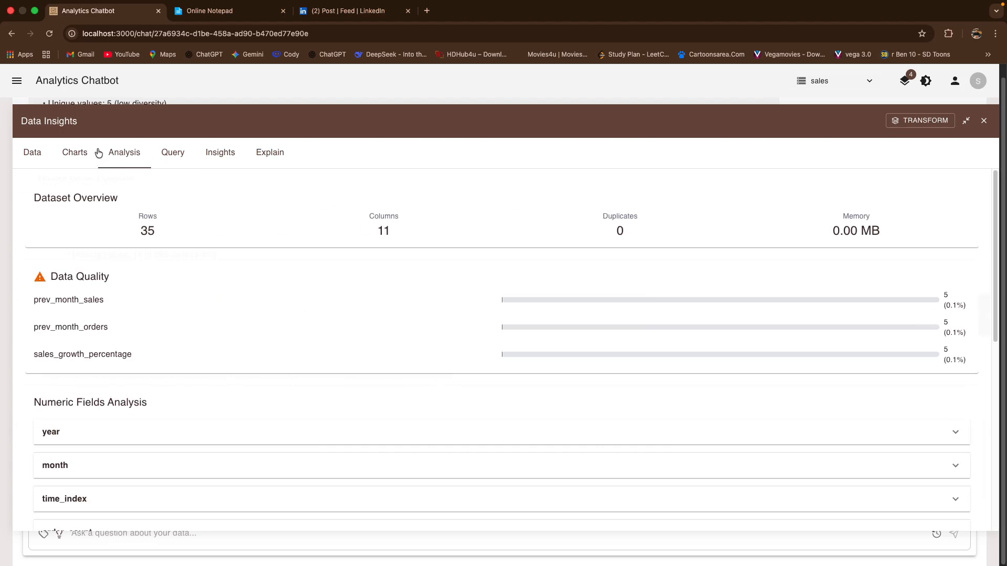
click(78, 152)
click(33, 153)
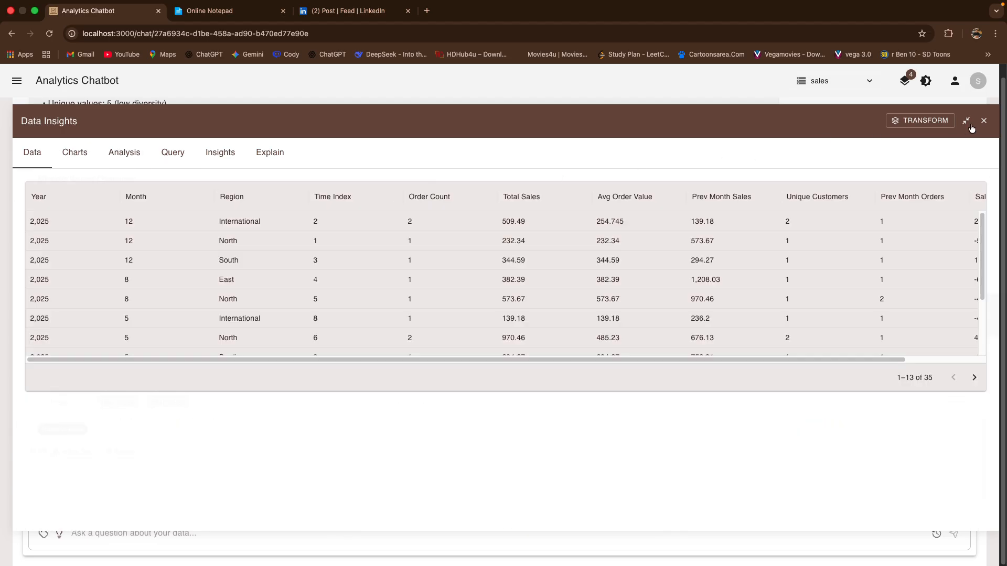
click(983, 124)
scroll(214, 361, up, 5)
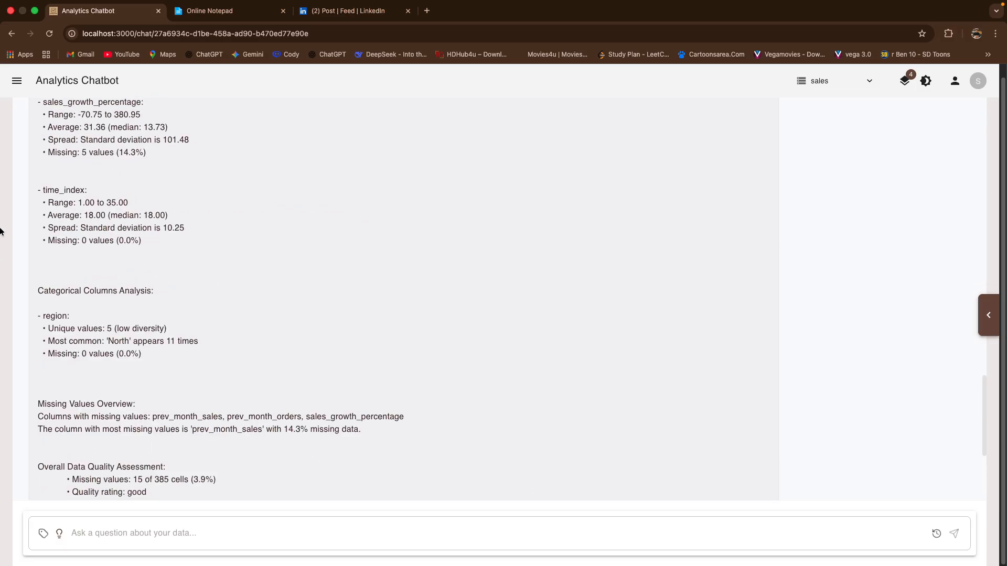
Reopen the navigation sidebar, look over the Task Scheduler's form for a new task, and cancel it.
click(17, 81)
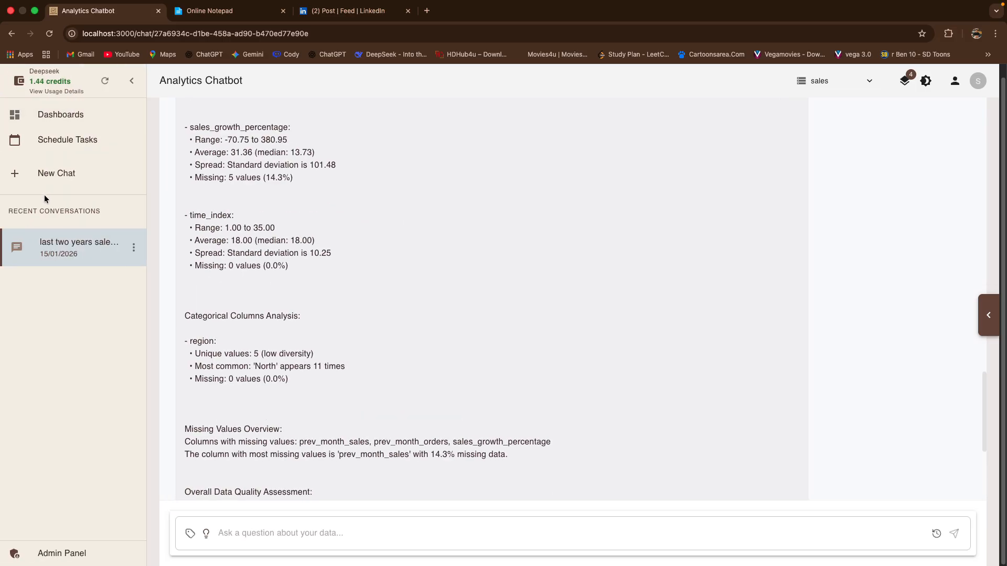
click(64, 152)
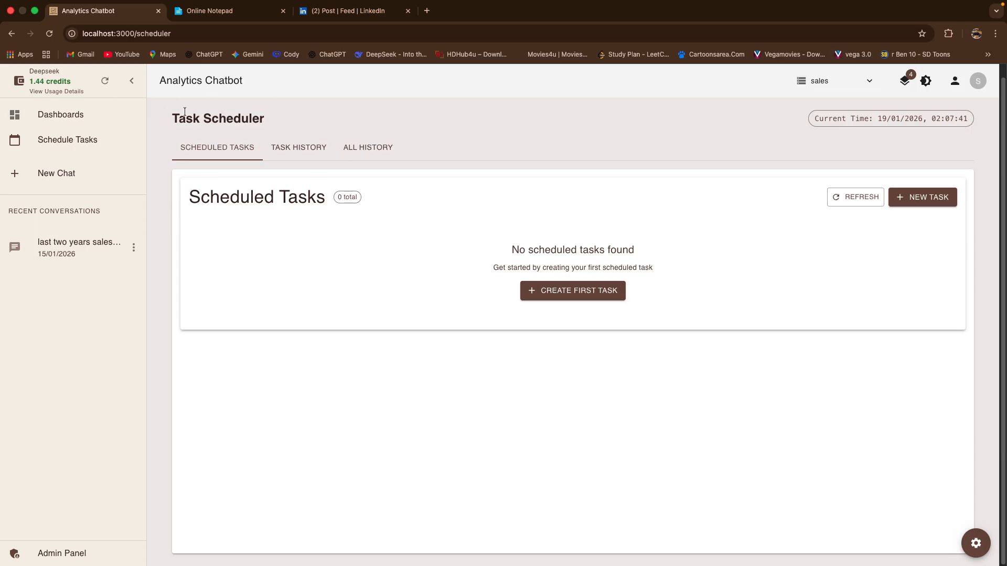
click(566, 295)
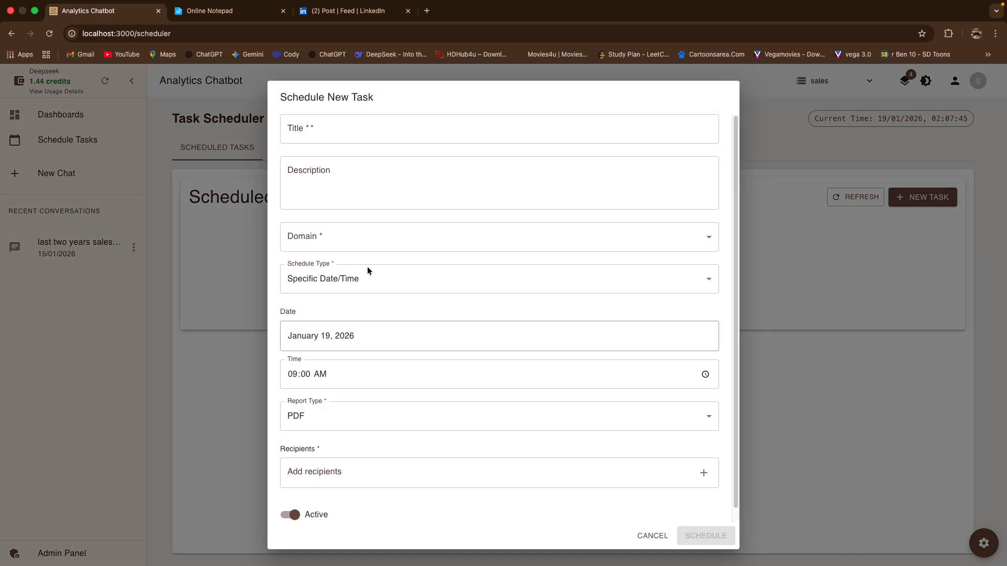
scroll(515, 496, down, 1)
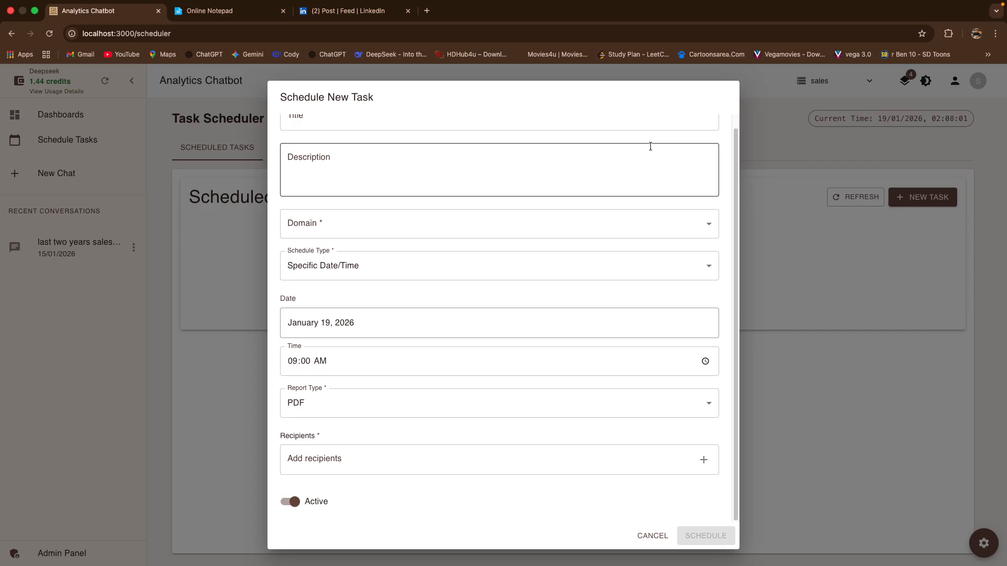
click(637, 536)
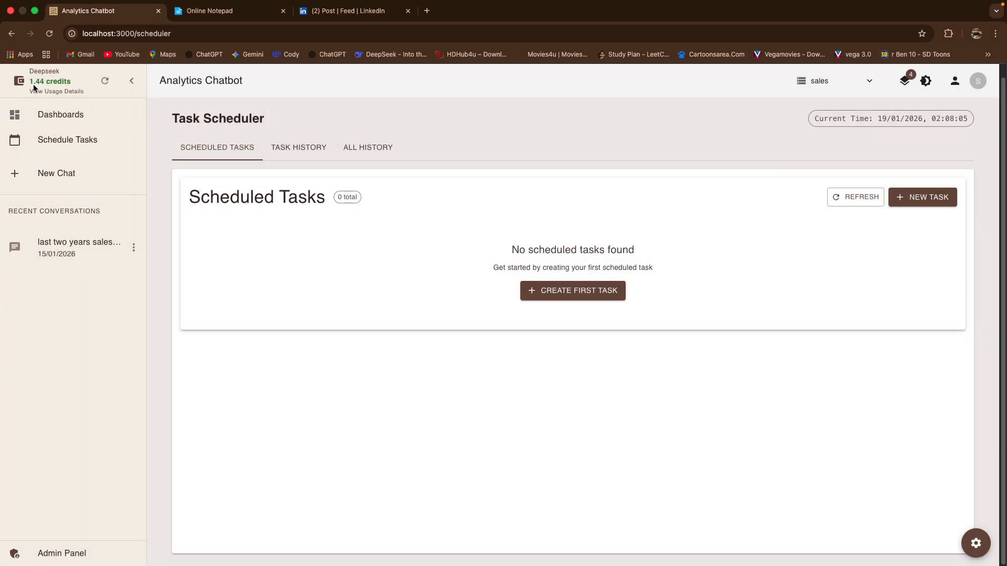
Highlight the Deepseek credit balance shown above the navigation entries.
drag(29, 73, 76, 83)
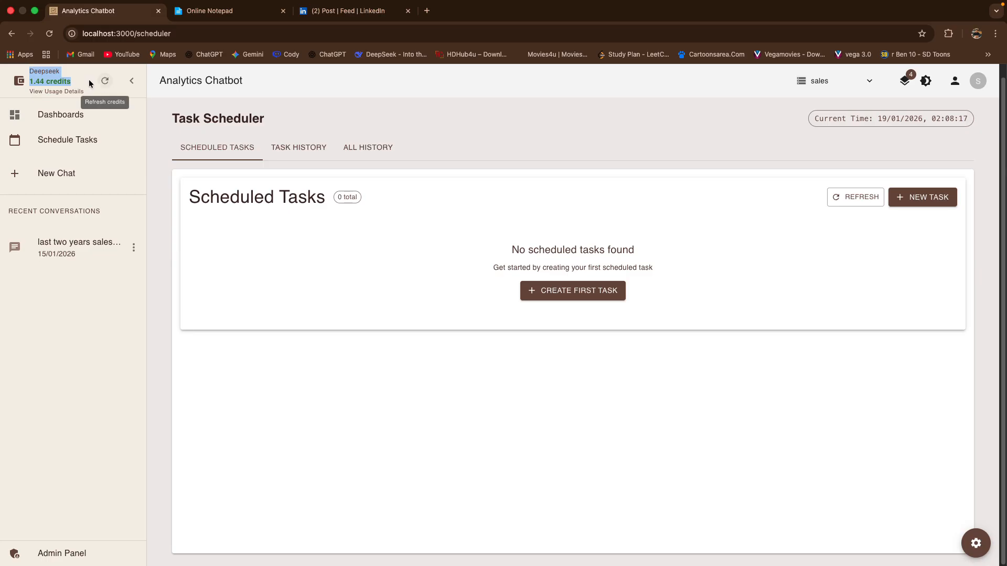
click(74, 79)
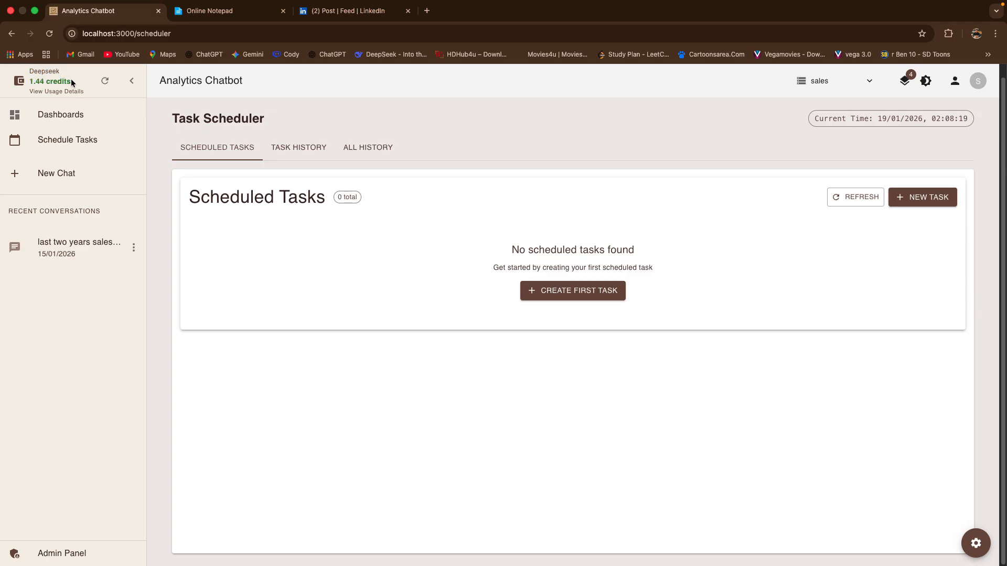
drag(73, 83, 10, 69)
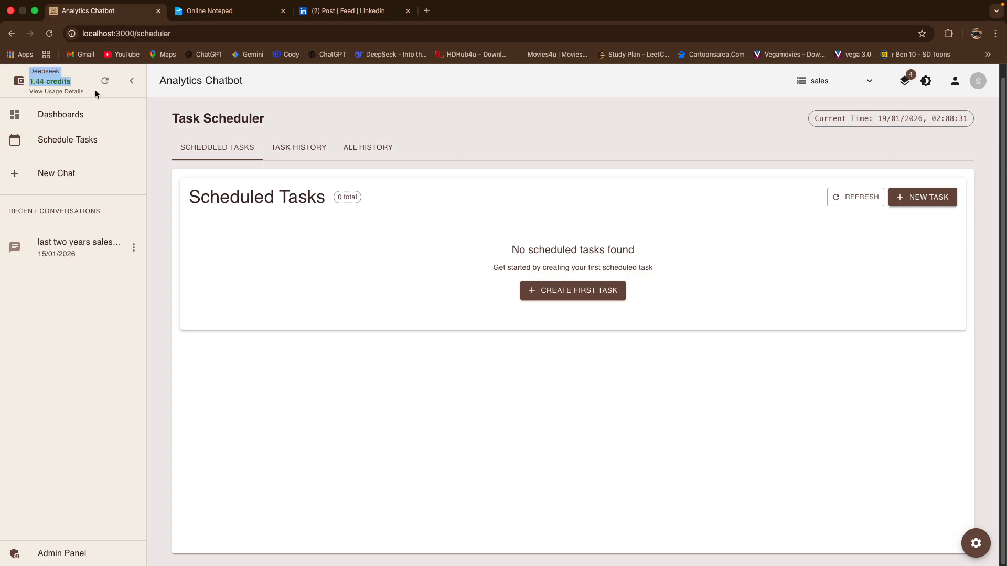
Open the Admin Panel and look over the RAG Configuration steps.
click(72, 557)
scroll(272, 474, down, 3)
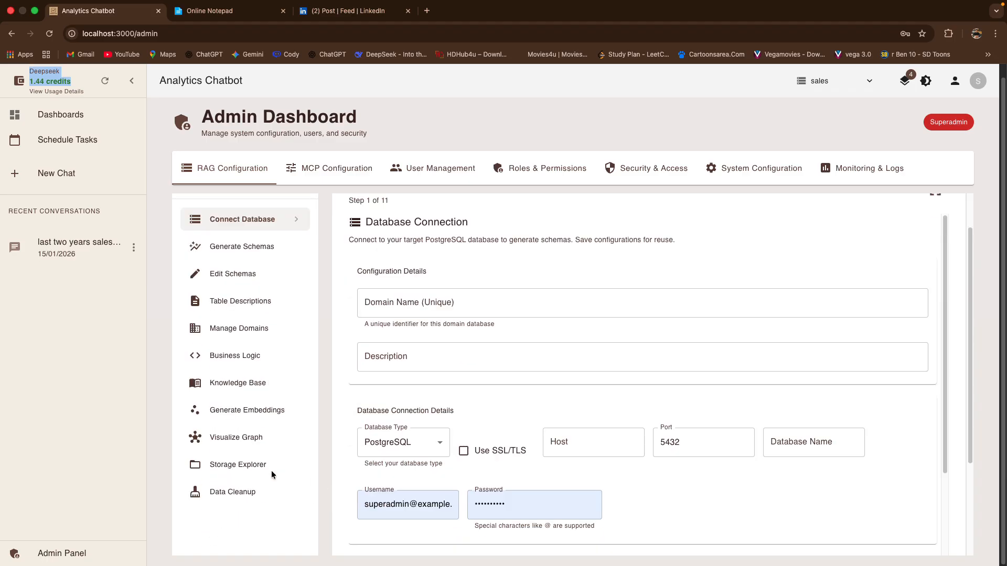
scroll(239, 414, up, 3)
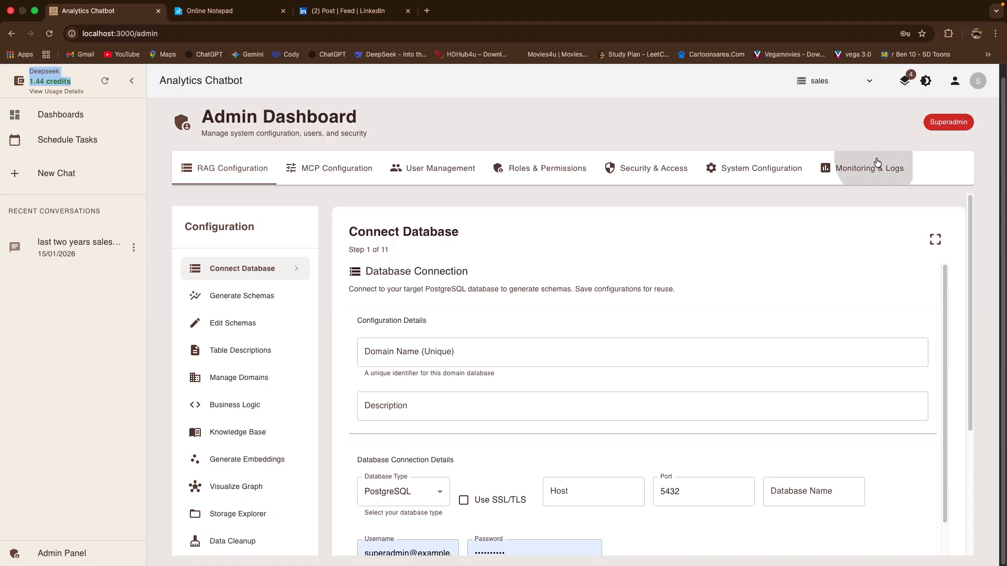
Examine the live logs of the Main Server, MCP Server and DB Microservice under Monitoring & Logs.
click(862, 167)
scroll(489, 451, down, 6)
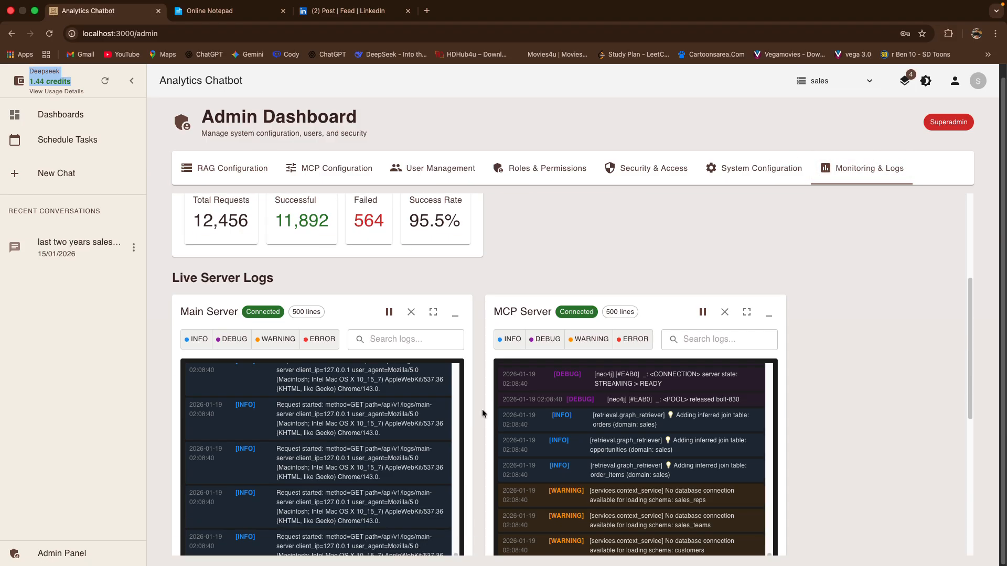
scroll(481, 411, down, 4)
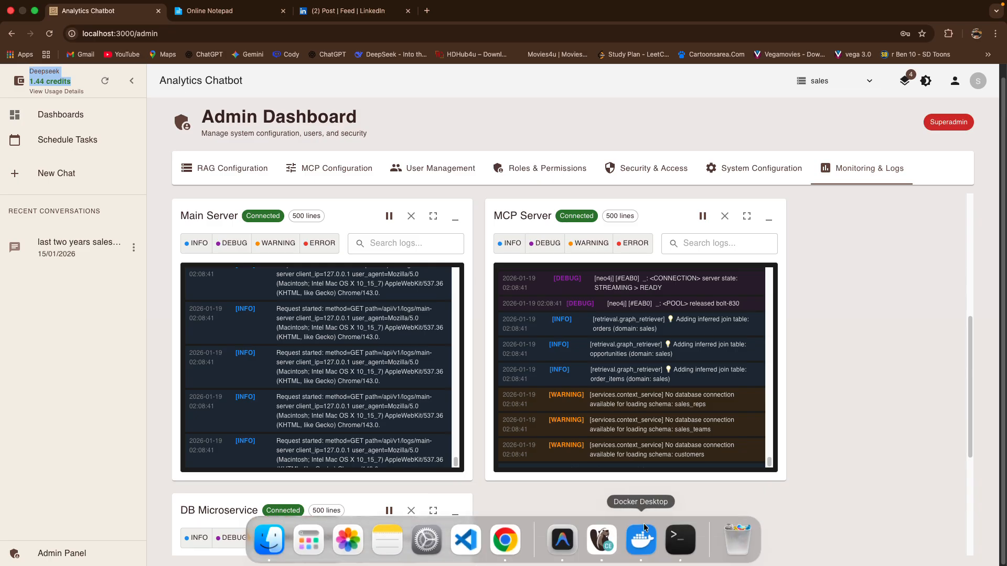
scroll(854, 465, down, 4)
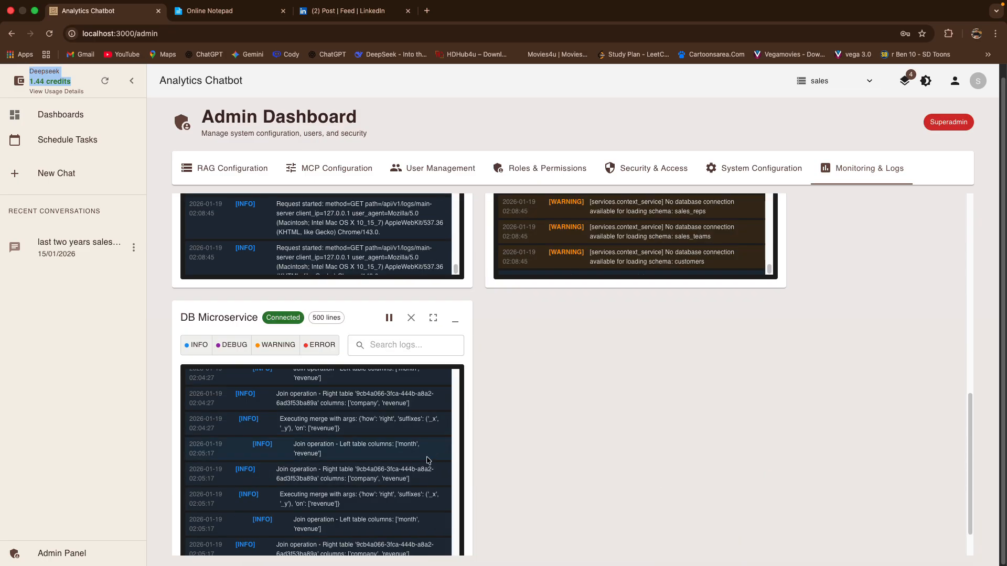
scroll(401, 468, down, 1)
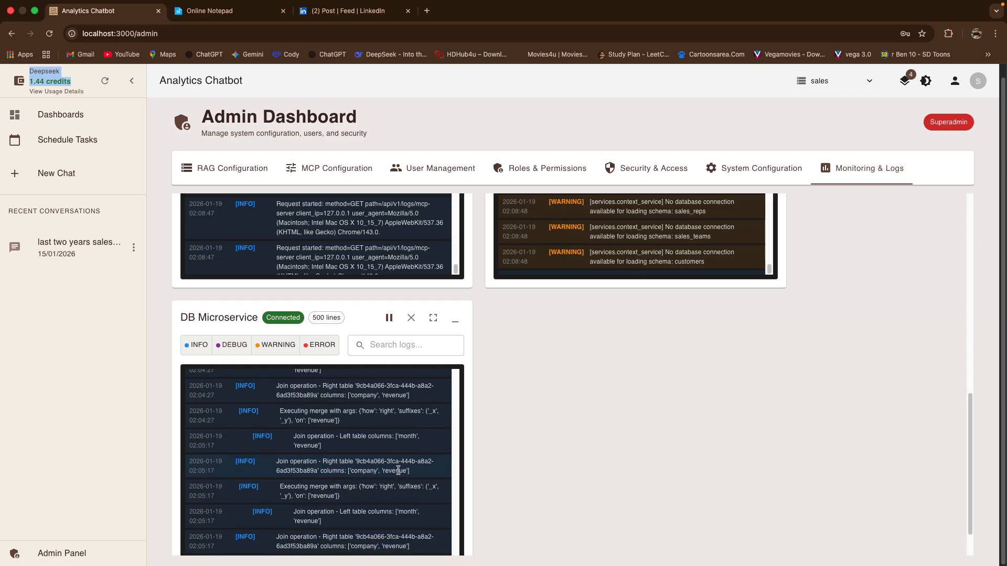
scroll(464, 474, down, 2)
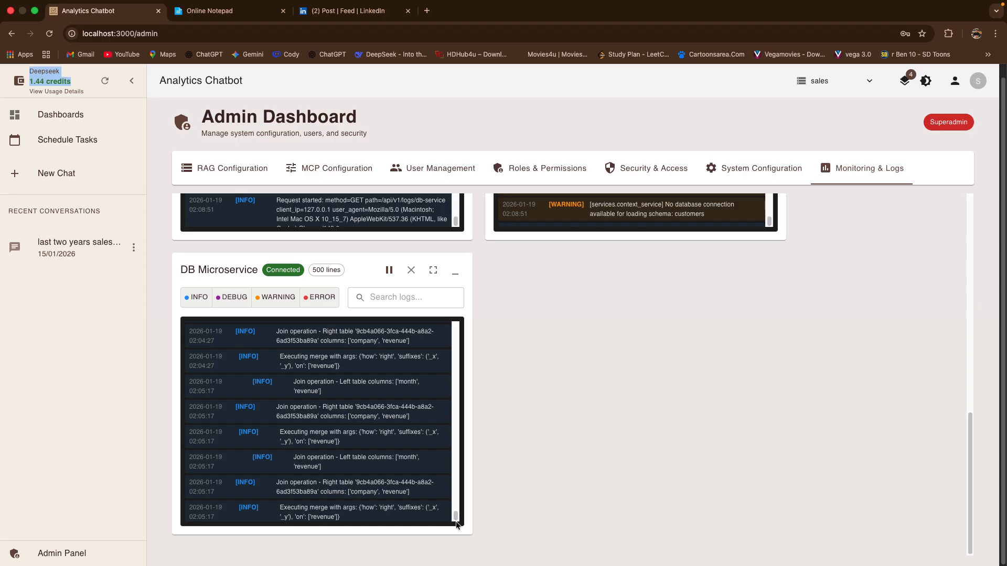
scroll(326, 472, up, 1)
scroll(532, 428, up, 10)
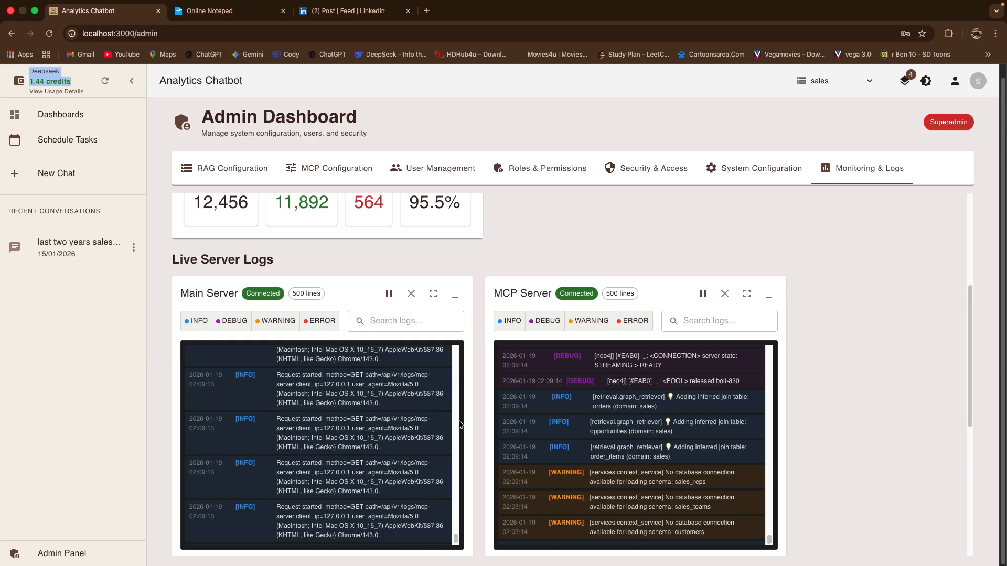
scroll(478, 430, down, 6)
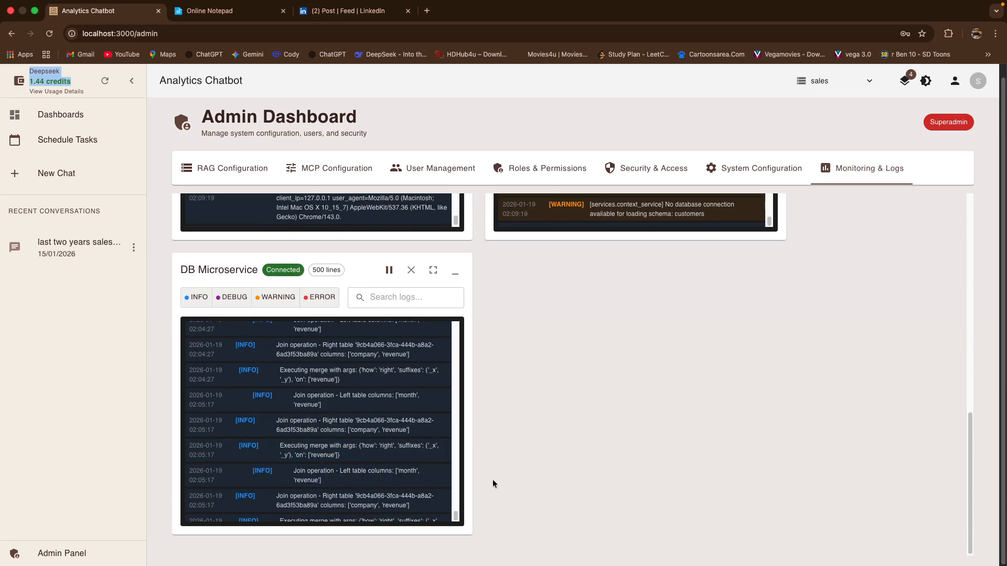
scroll(555, 408, up, 4)
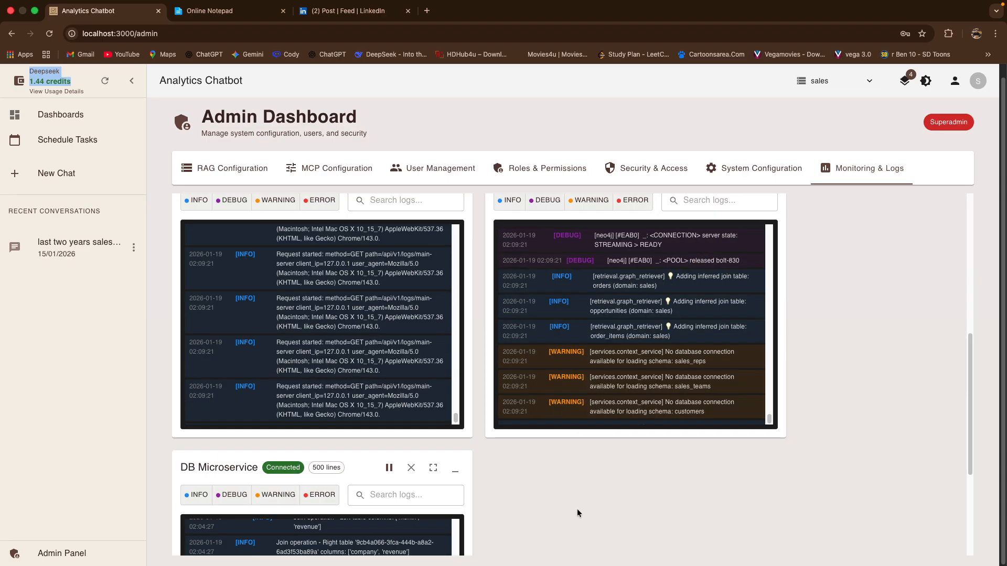
scroll(471, 508, up, 1)
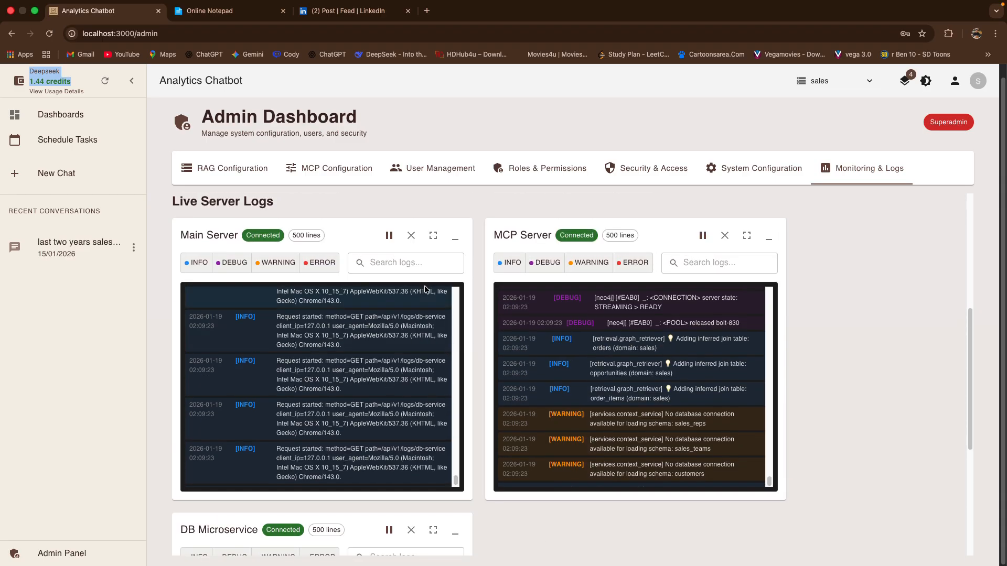
Review the cache overview and the individual cache details in System Configuration, including the Redis Cache.
click(747, 168)
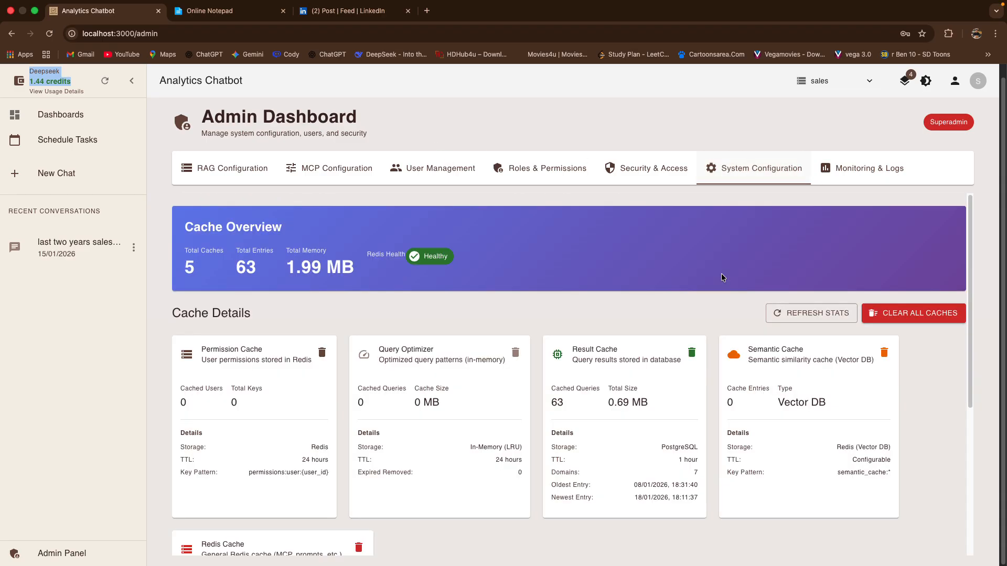
scroll(363, 401, down, 3)
scroll(362, 401, up, 3)
scroll(715, 376, down, 4)
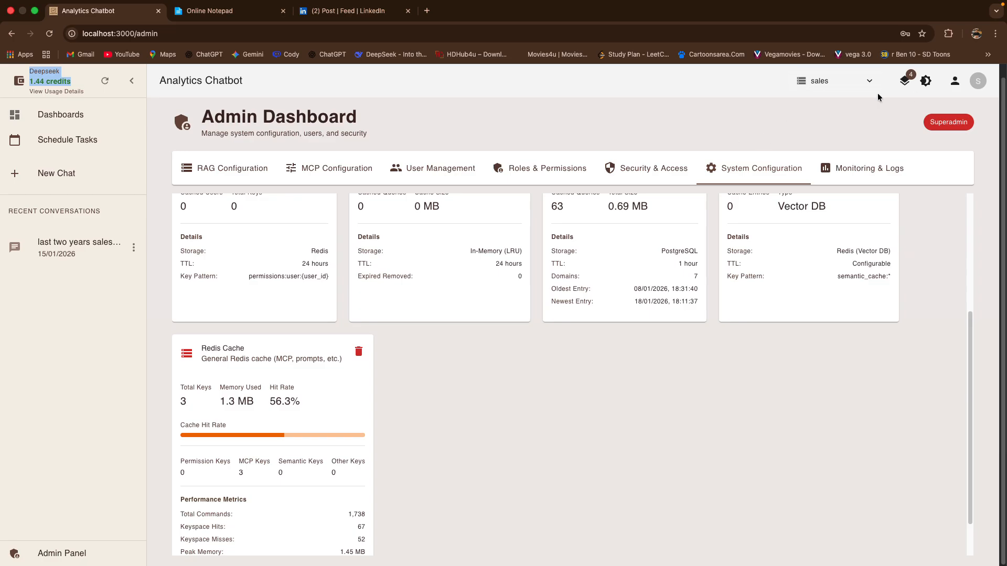
Open the account panel, highlight the application's version number, and log out.
click(955, 81)
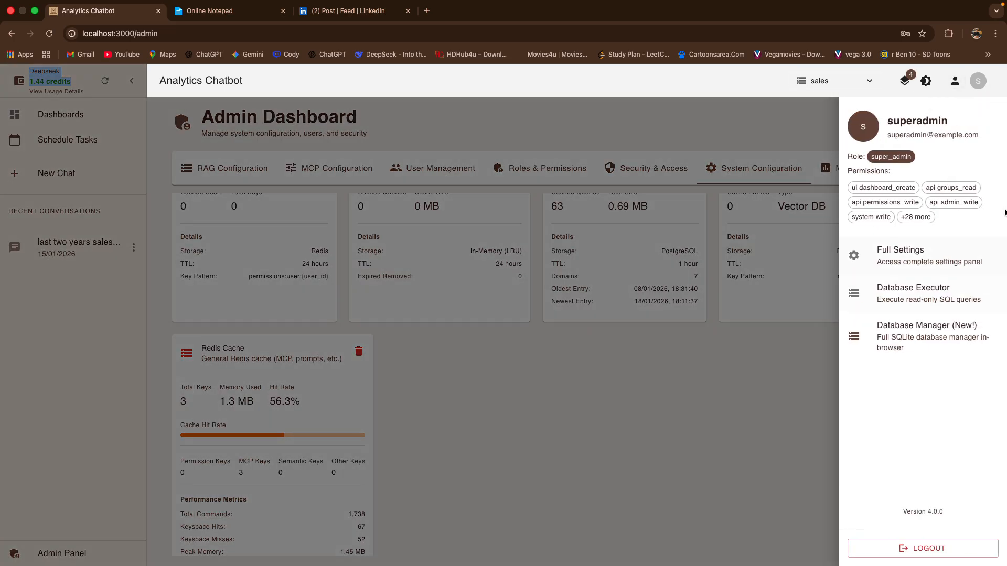
drag(902, 512, 963, 519)
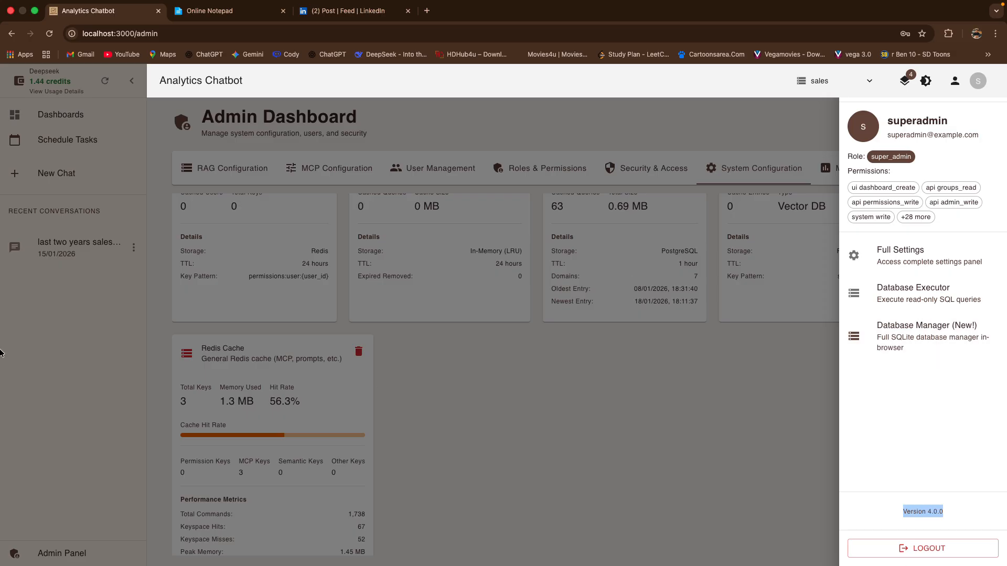
click(937, 550)
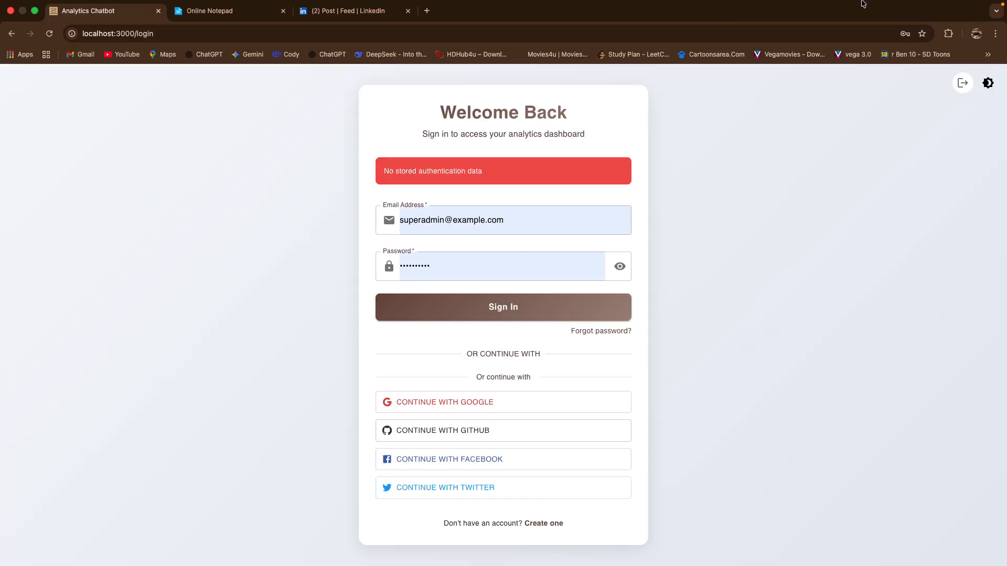